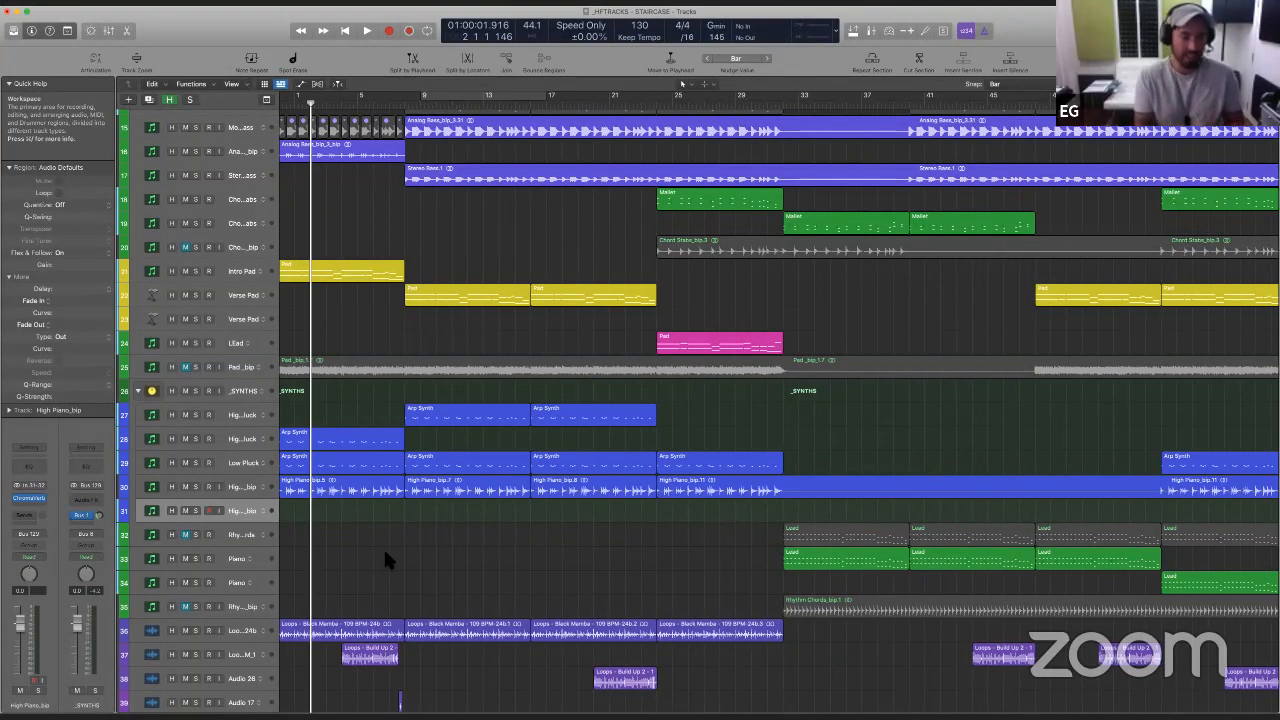
- Play the song from the beginning and look through the track list from the bass and pad tracks to the vocal tracks
key(space)
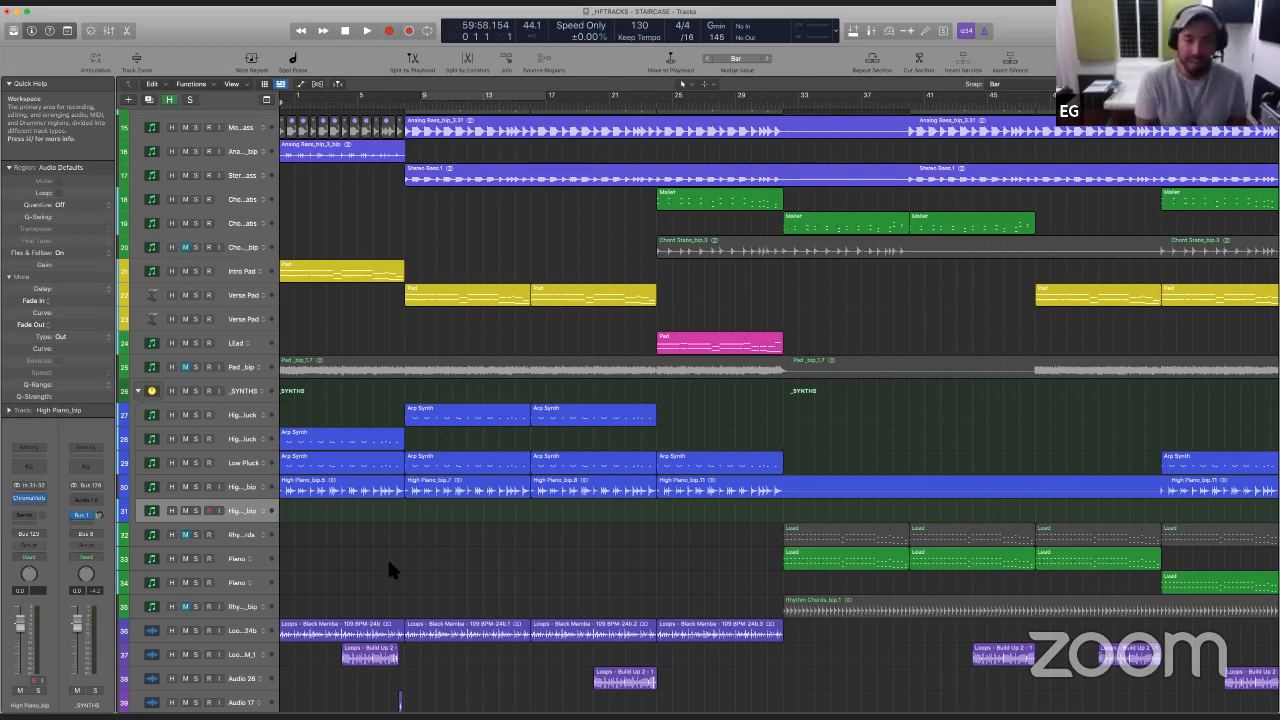
scroll(418, 575, up, 2)
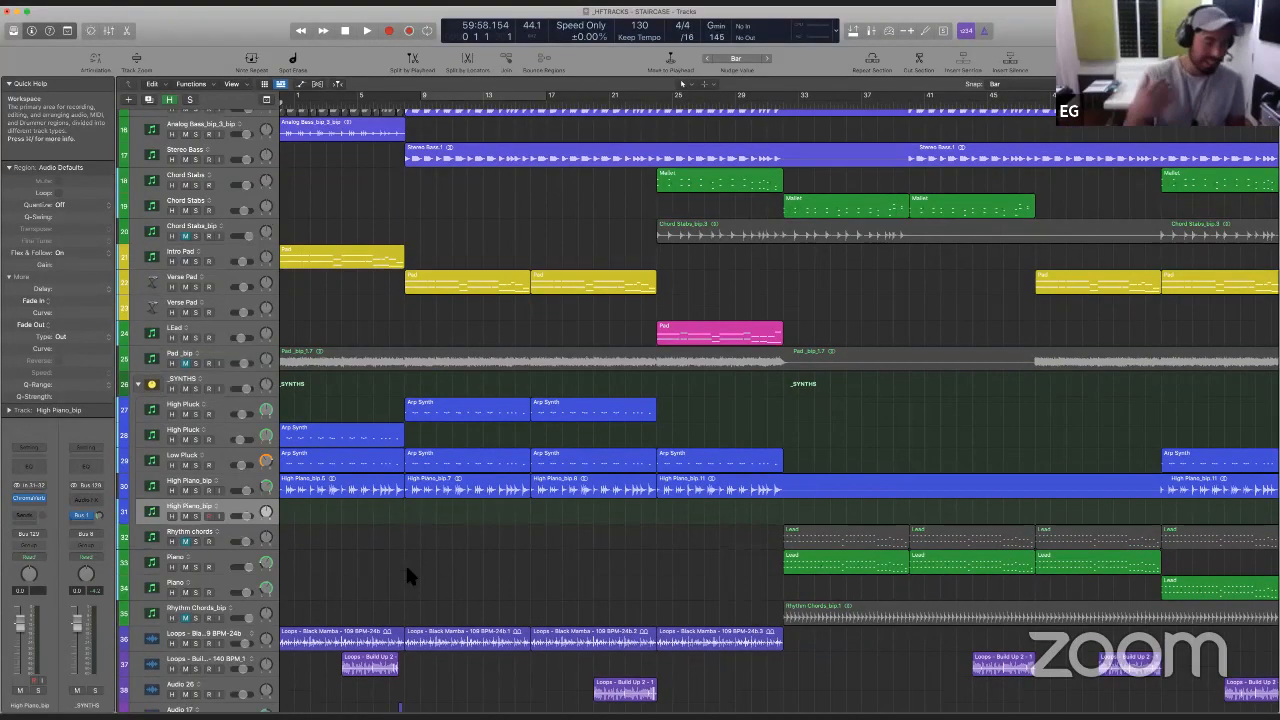
scroll(407, 568, left, 1)
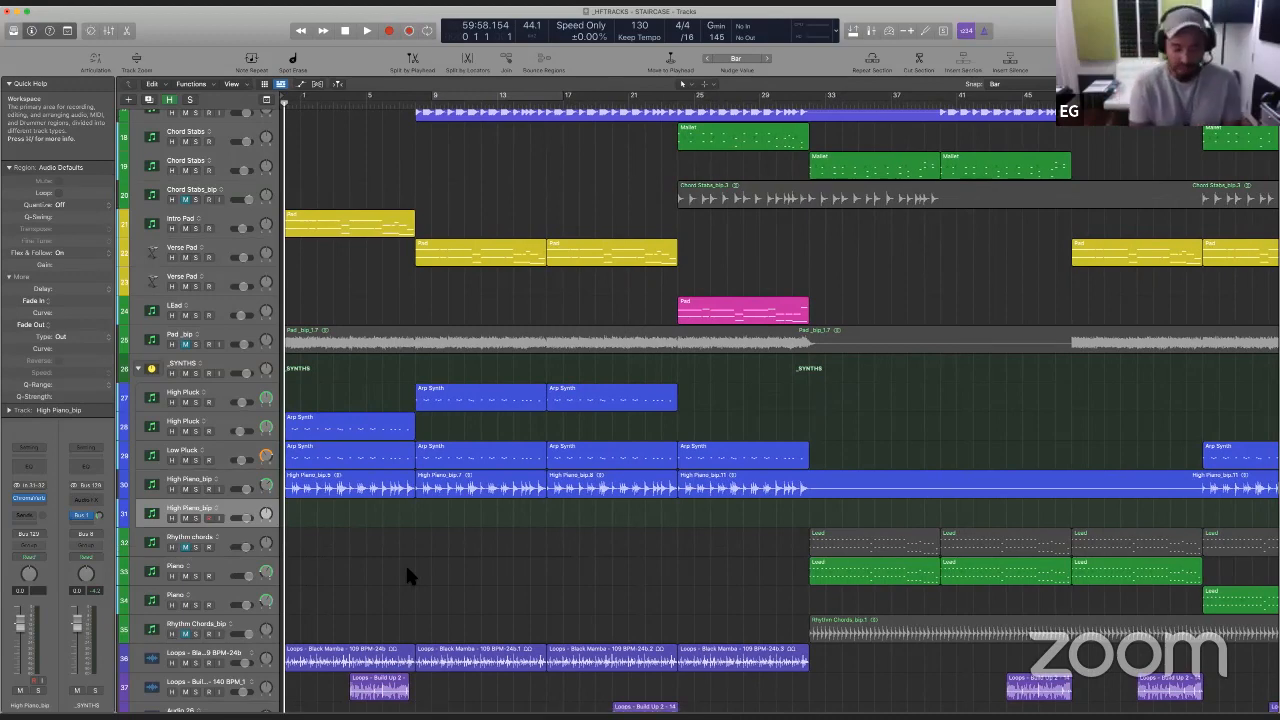
key(space)
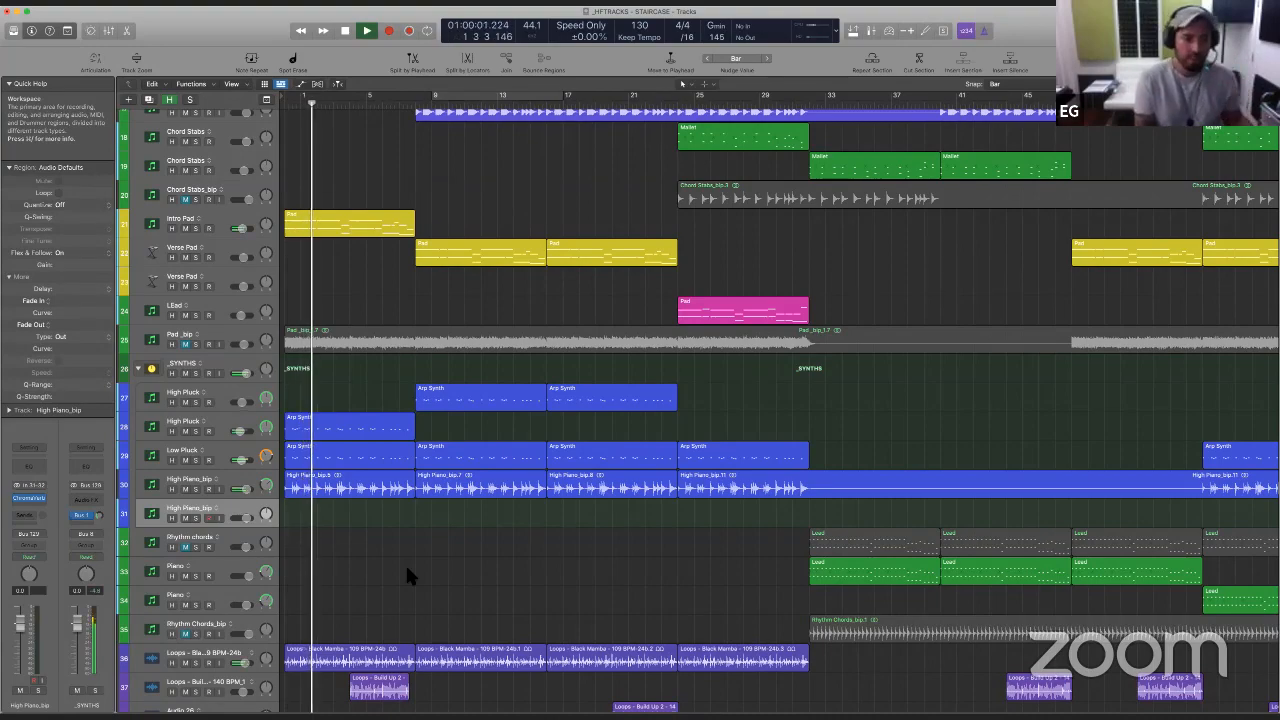
scroll(407, 565, down, 5)
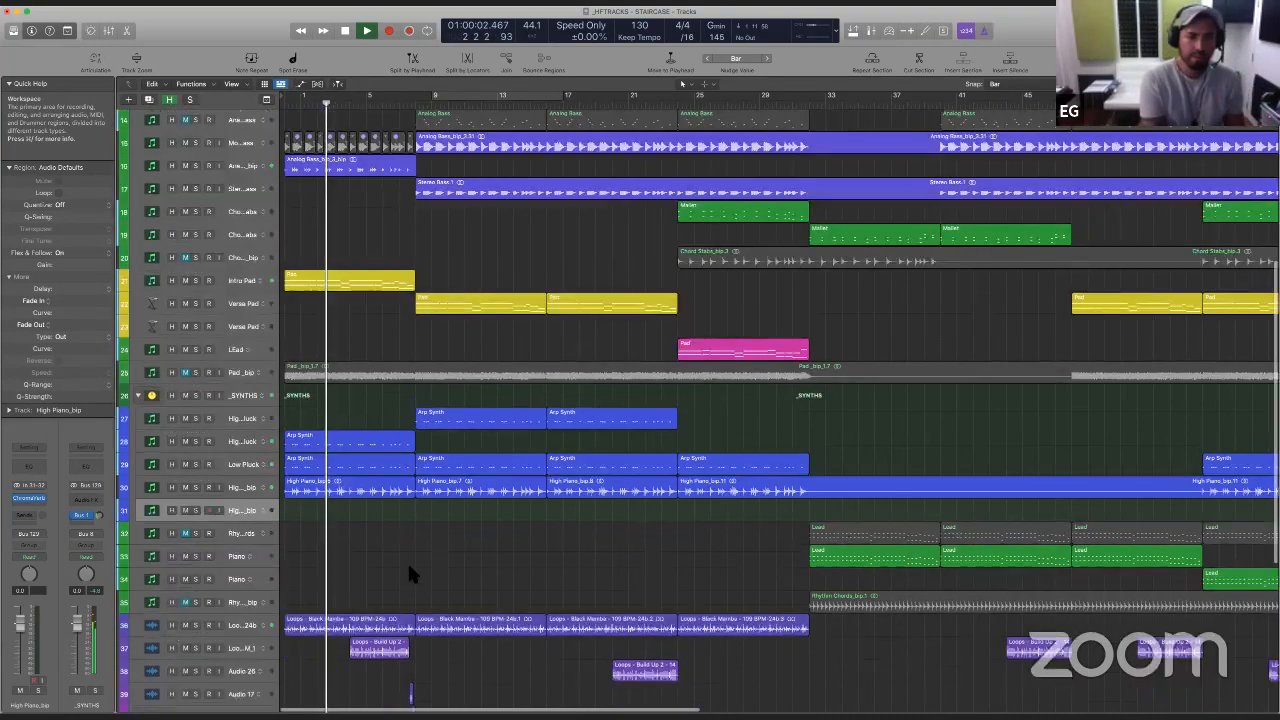
scroll(410, 572, down, 3)
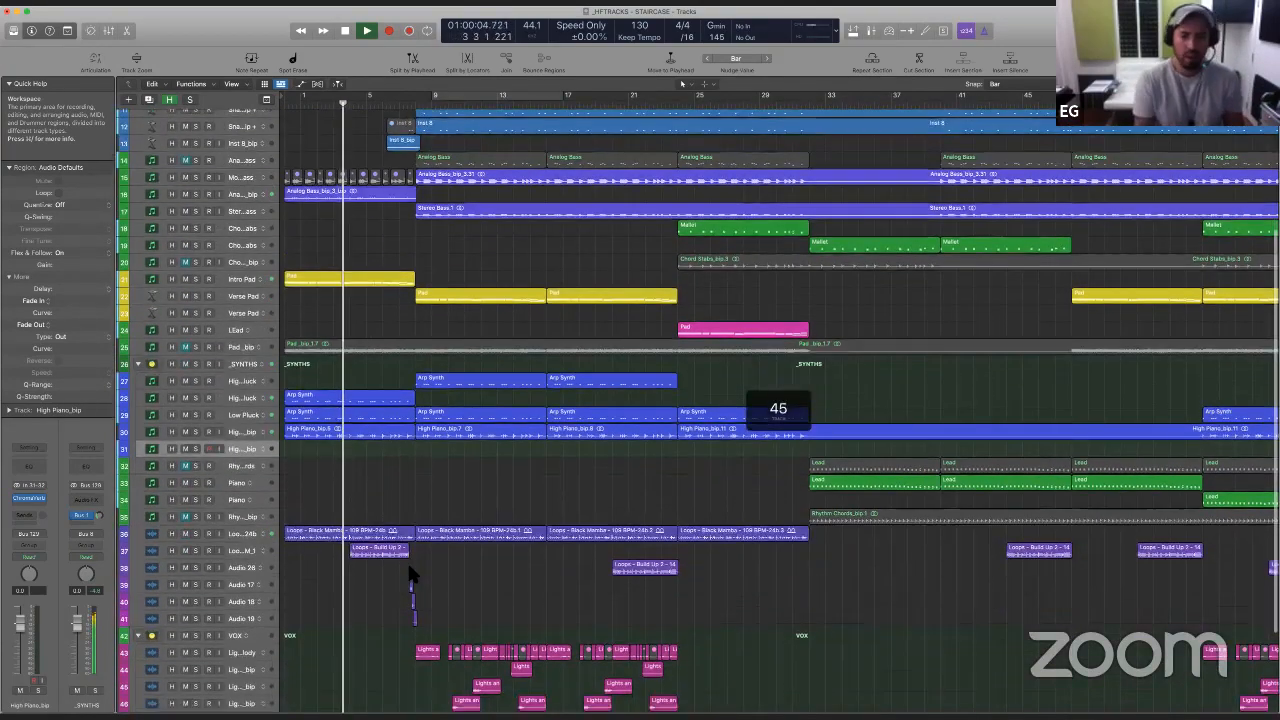
scroll(410, 575, down, 2)
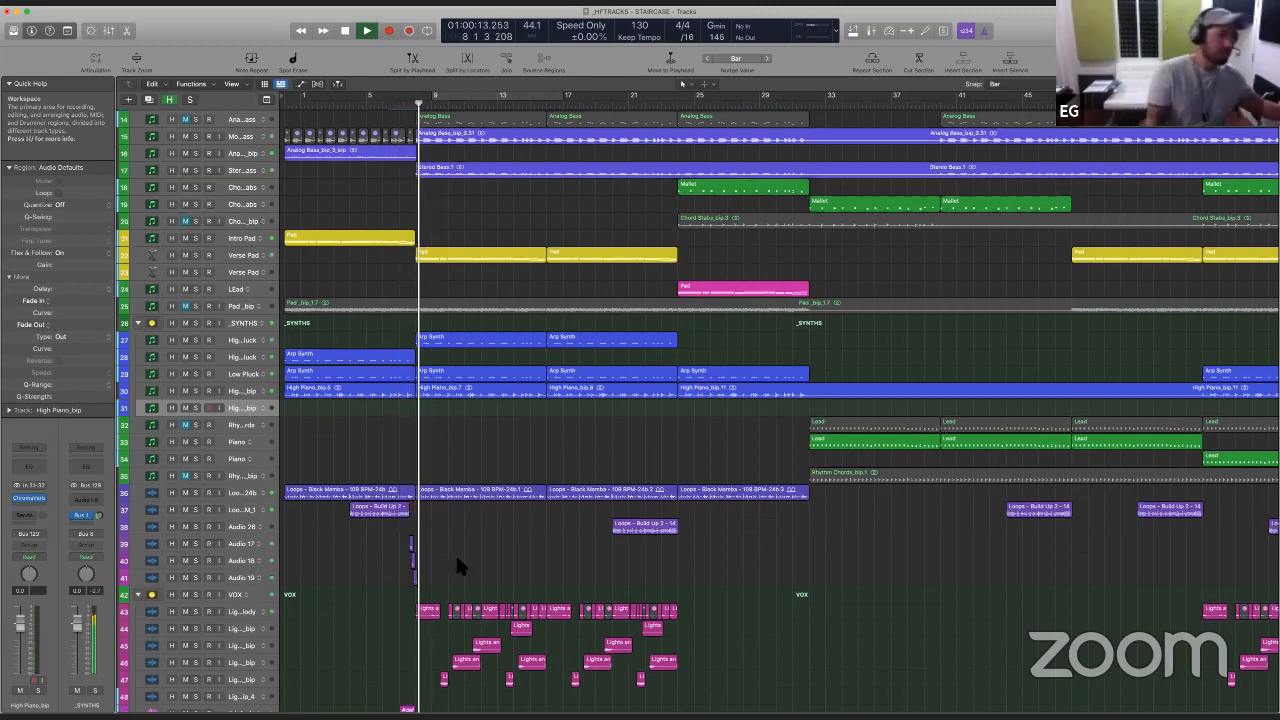
scroll(299, 628, down, 5)
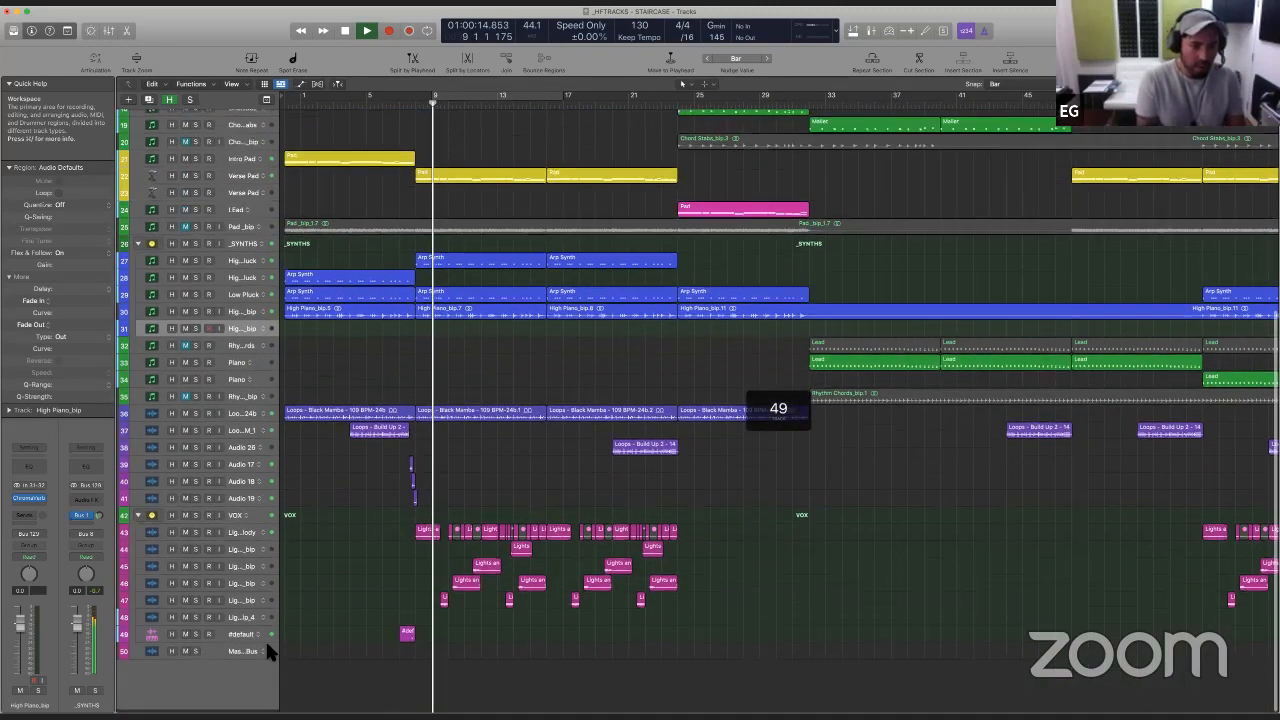
- Set the Channel EQ output gain on the #default track to -3.7 dB and close the plug-in
click(217, 637)
click(29, 499)
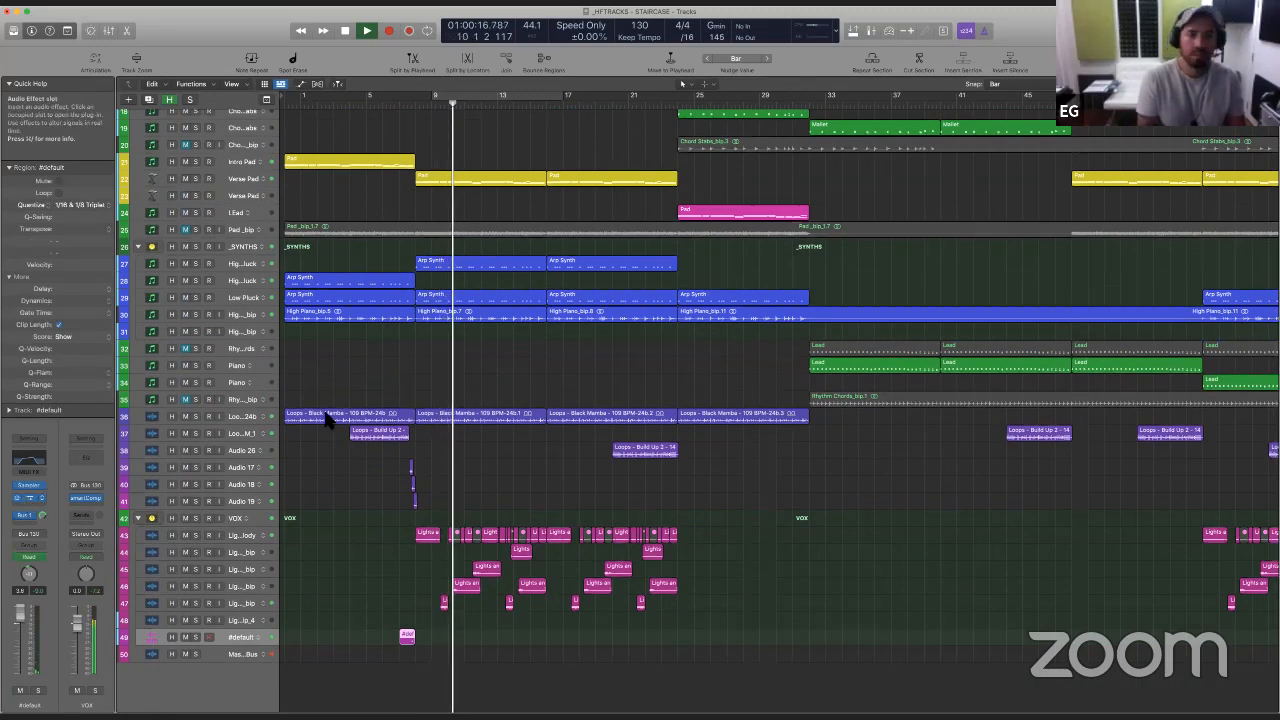
drag(1263, 328, 1263, 335)
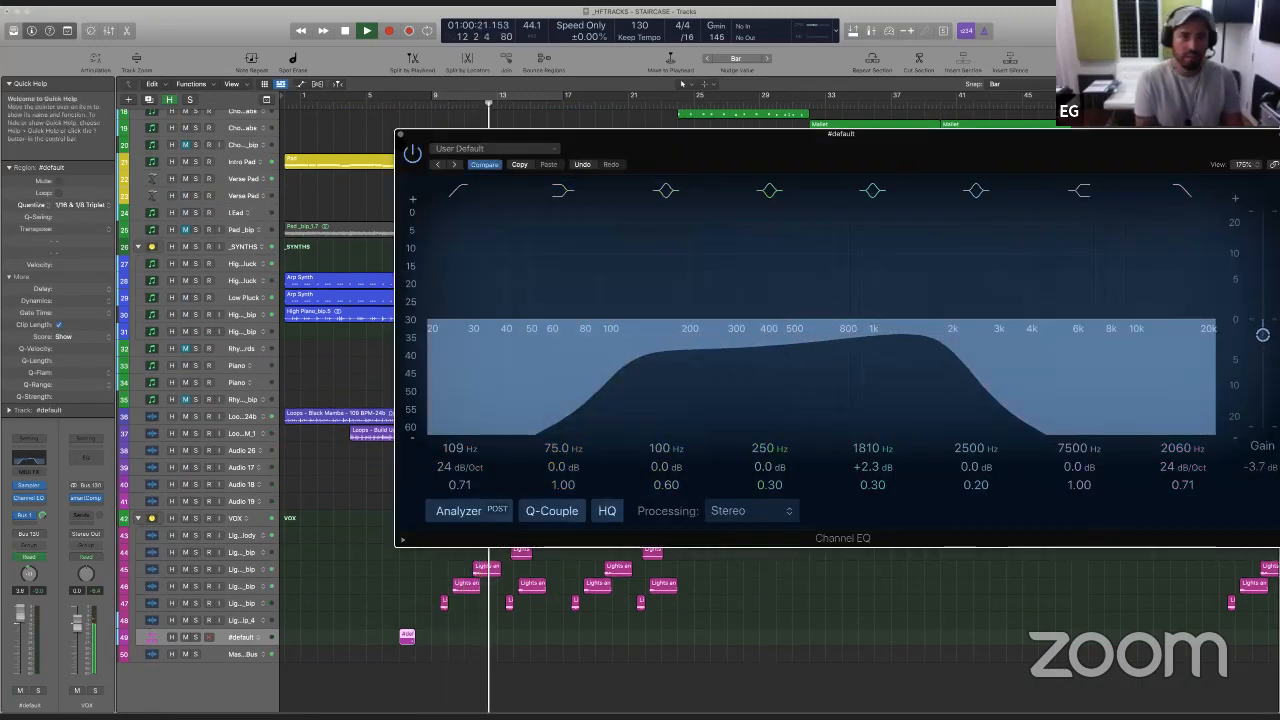
click(401, 134)
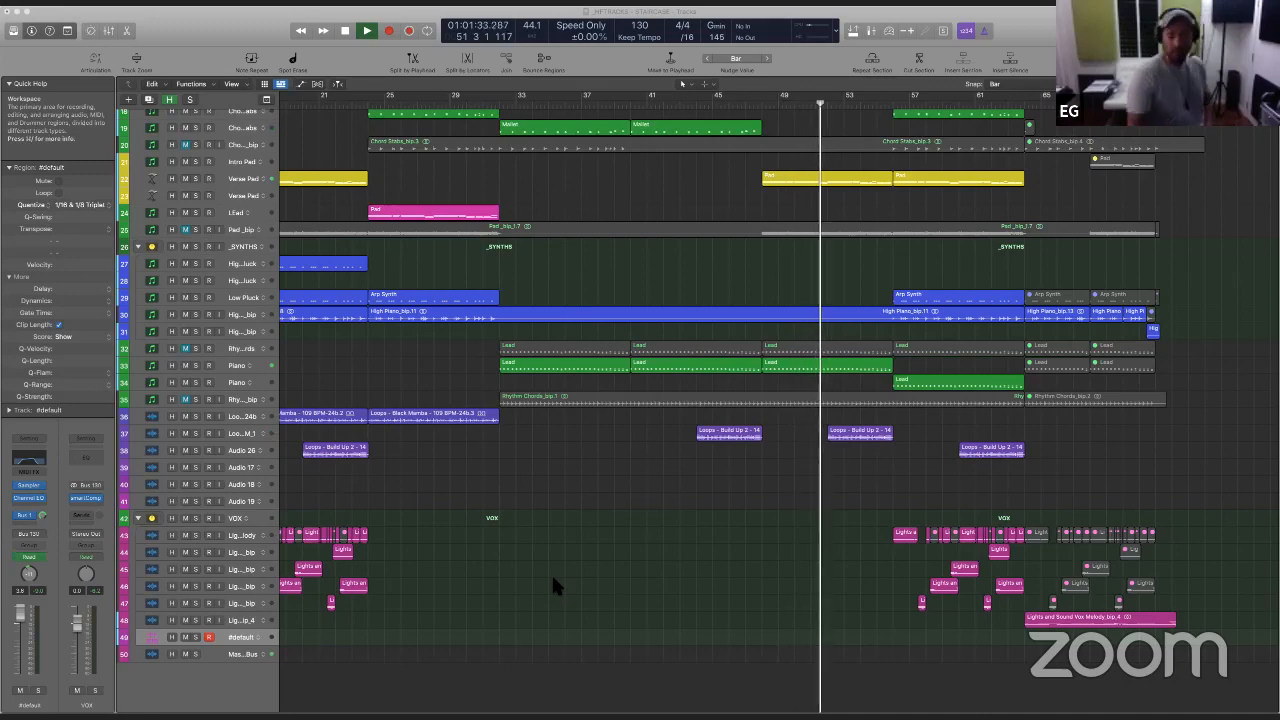
- Review the drum, synth and vocal tracks through the final section during playback, with the Hi-hats track selected
scroll(620, 440, up, 10)
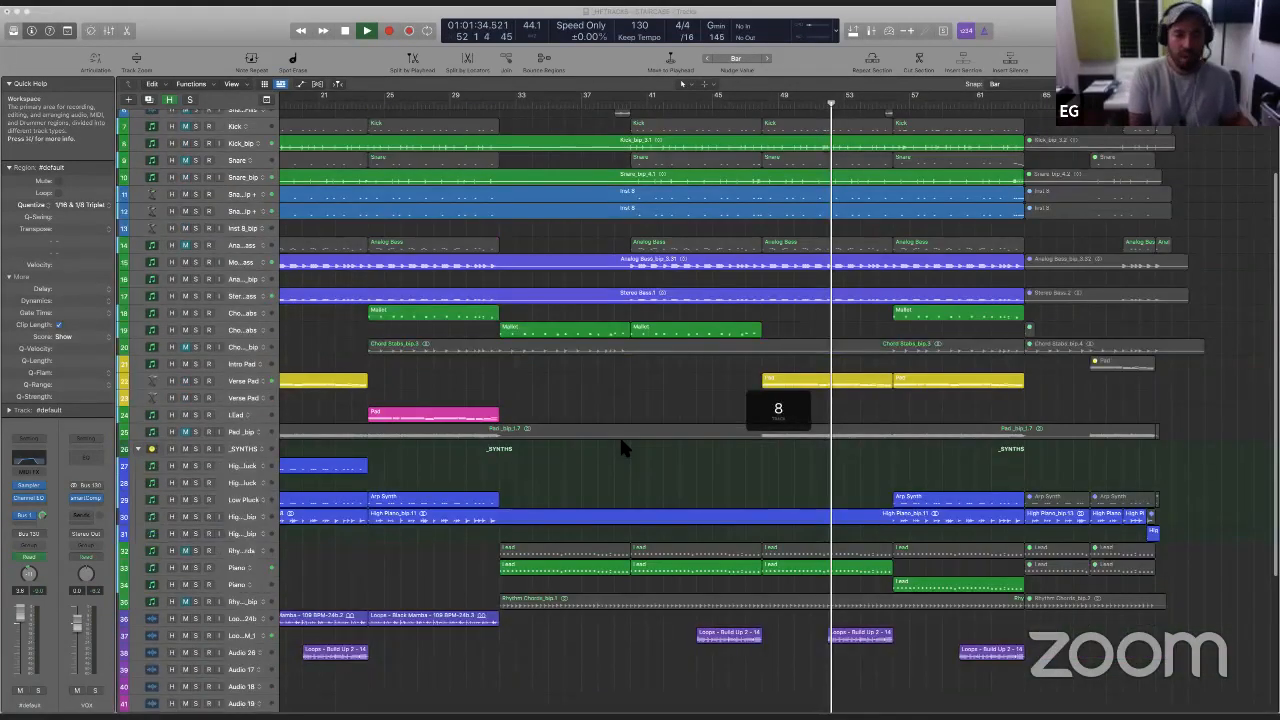
scroll(557, 517, left, 10)
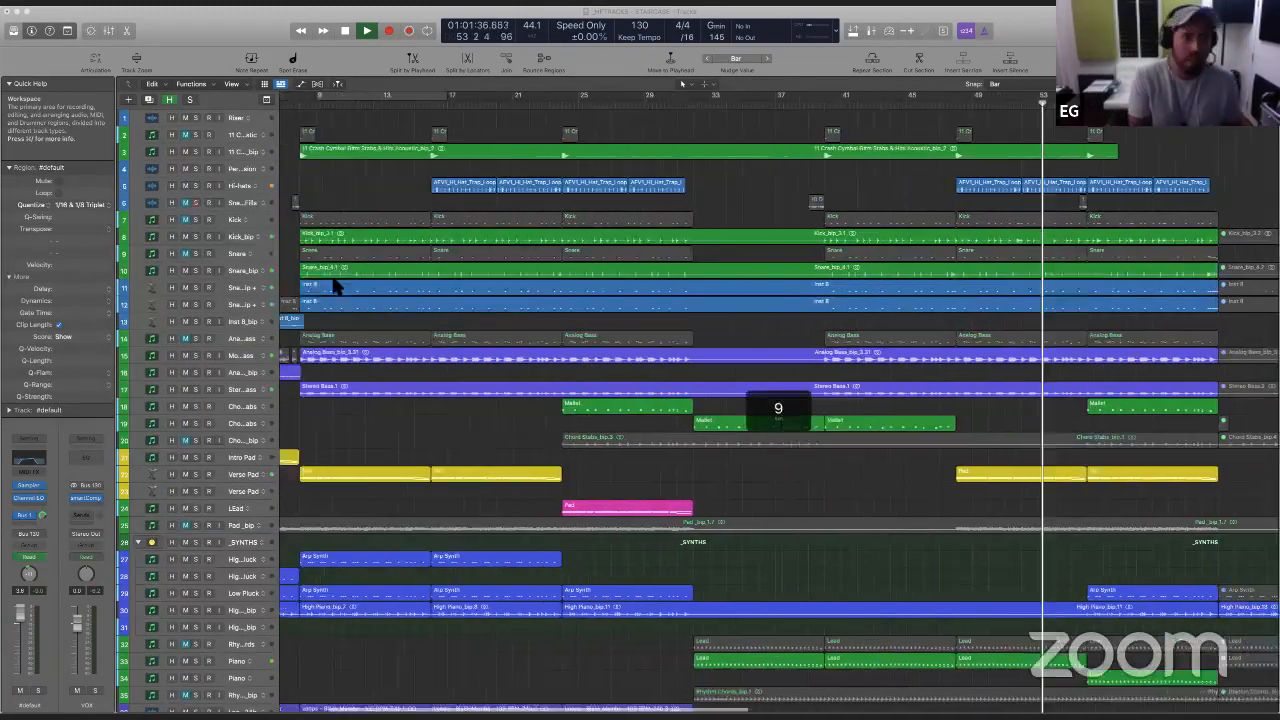
click(236, 186)
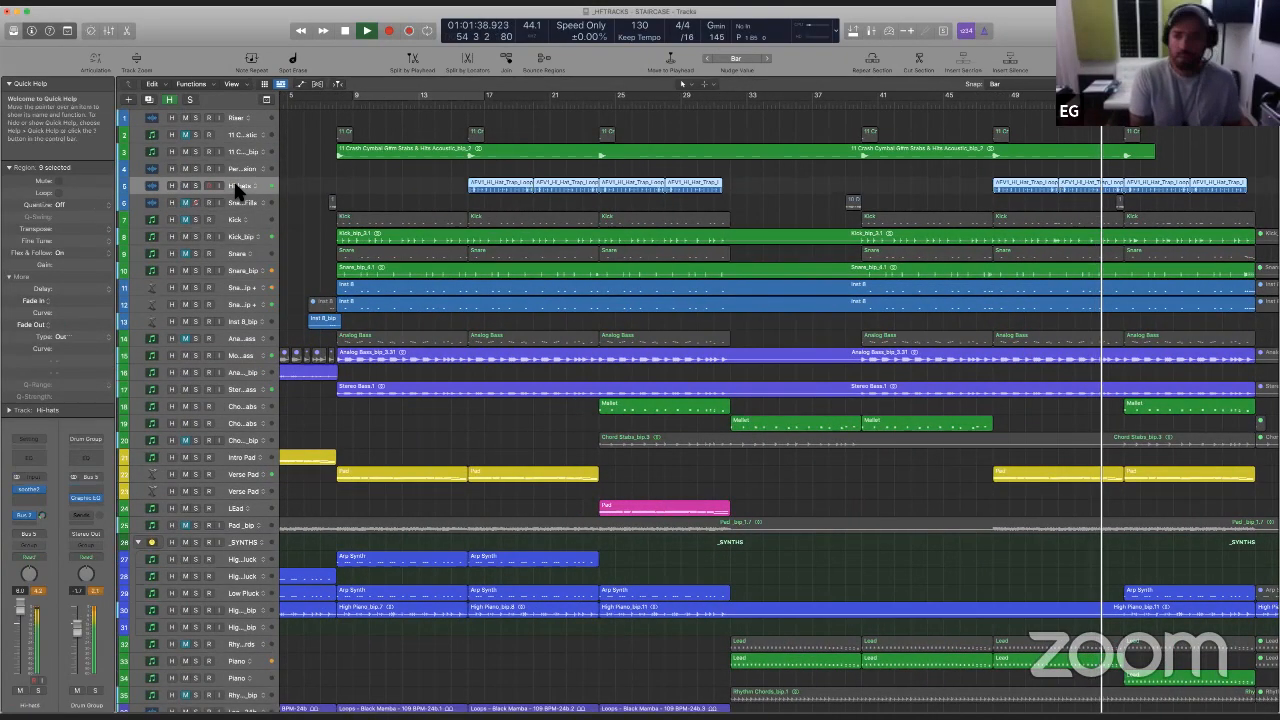
scroll(680, 563, right, 3)
scroll(853, 552, right, 8)
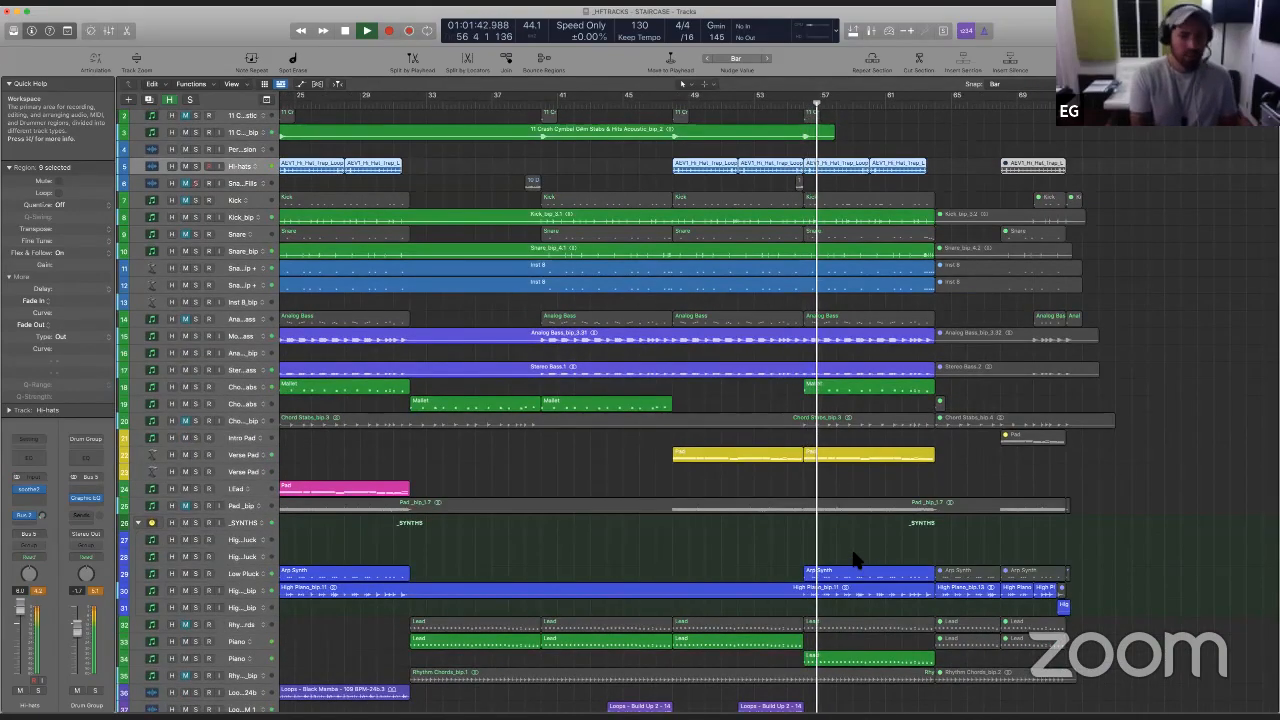
scroll(855, 565, down, 4)
scroll(810, 515, down, 2)
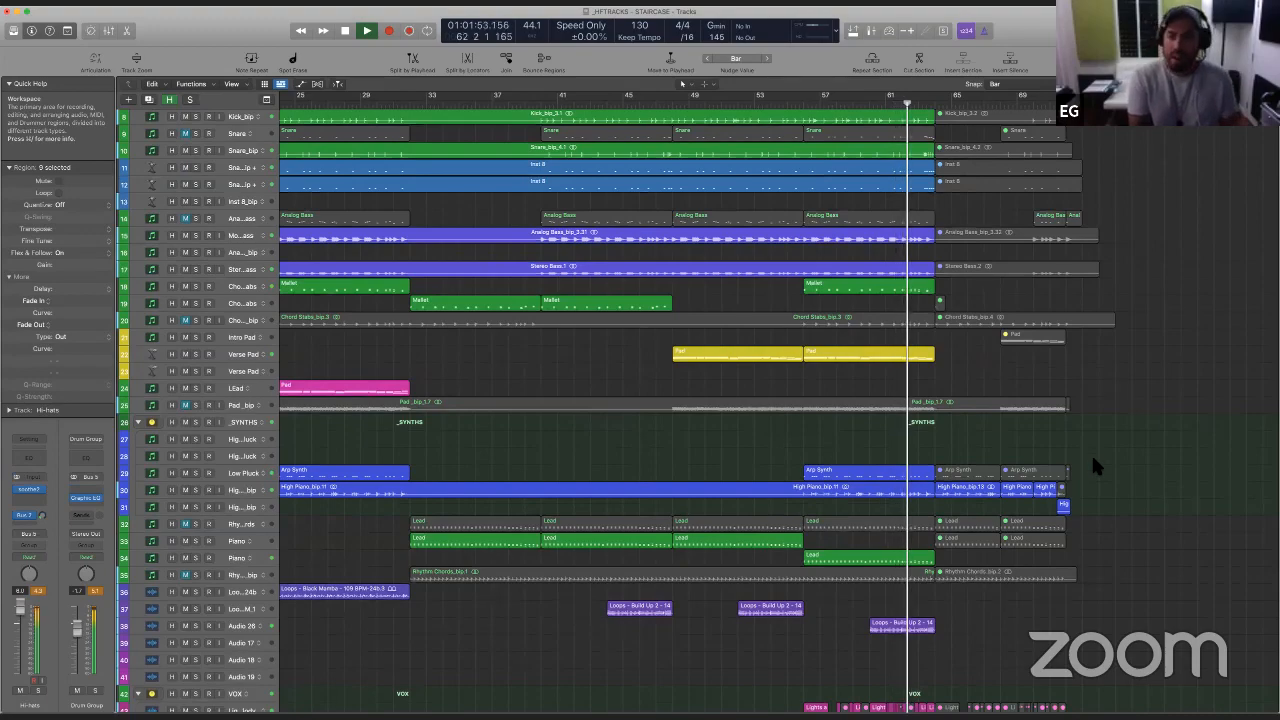
scroll(889, 529, down, 3)
scroll(891, 540, down, 6)
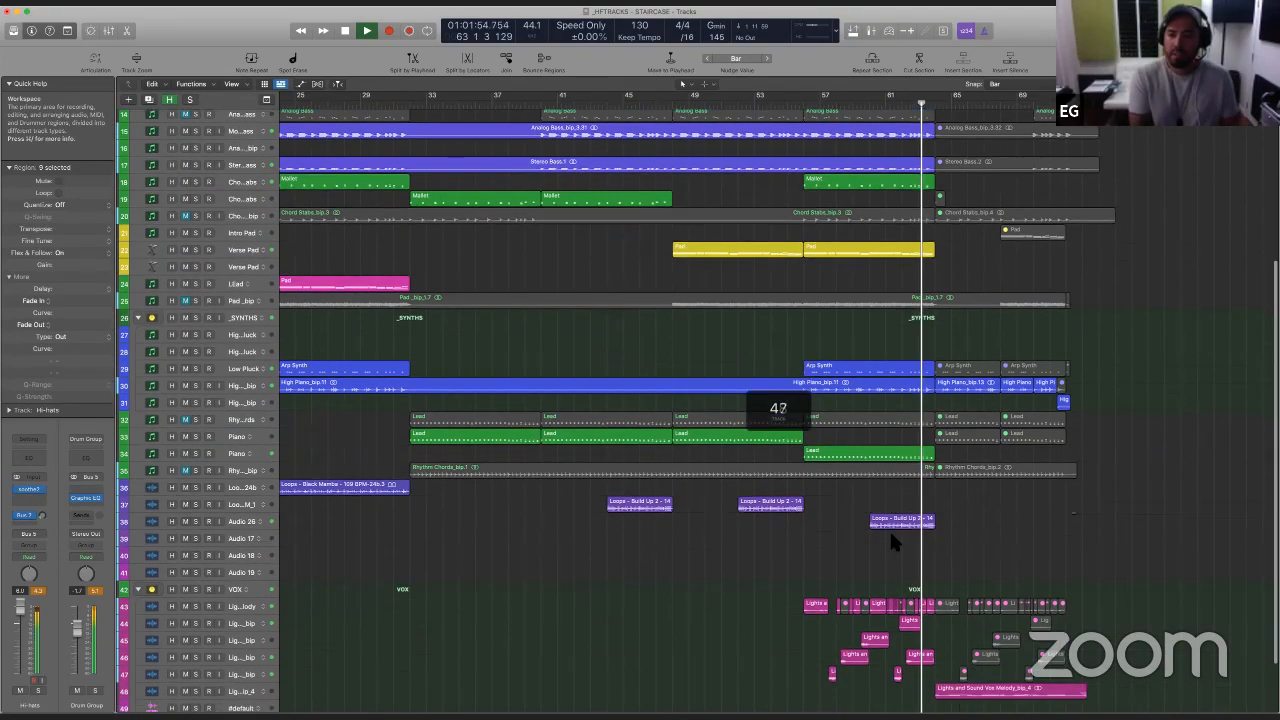
scroll(938, 600, down, 2)
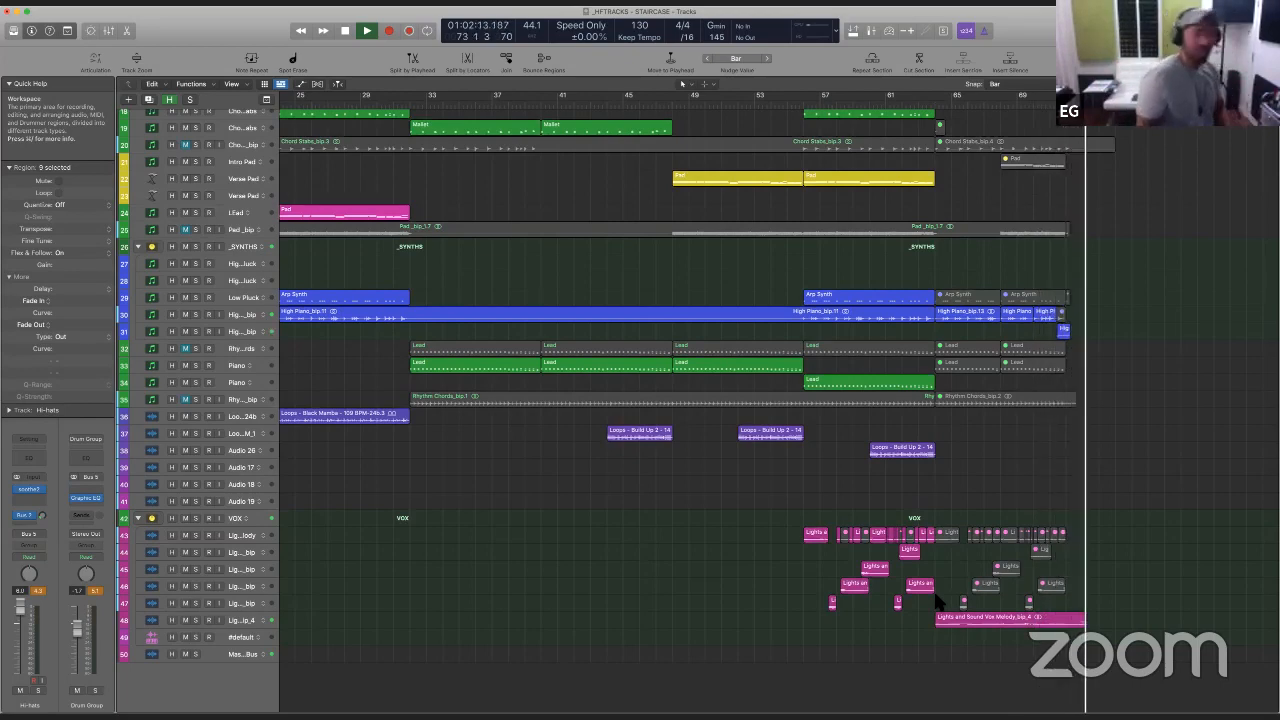
- Stop playback, return the playhead to the start of the song and look over the whole arrangement
click(1007, 487)
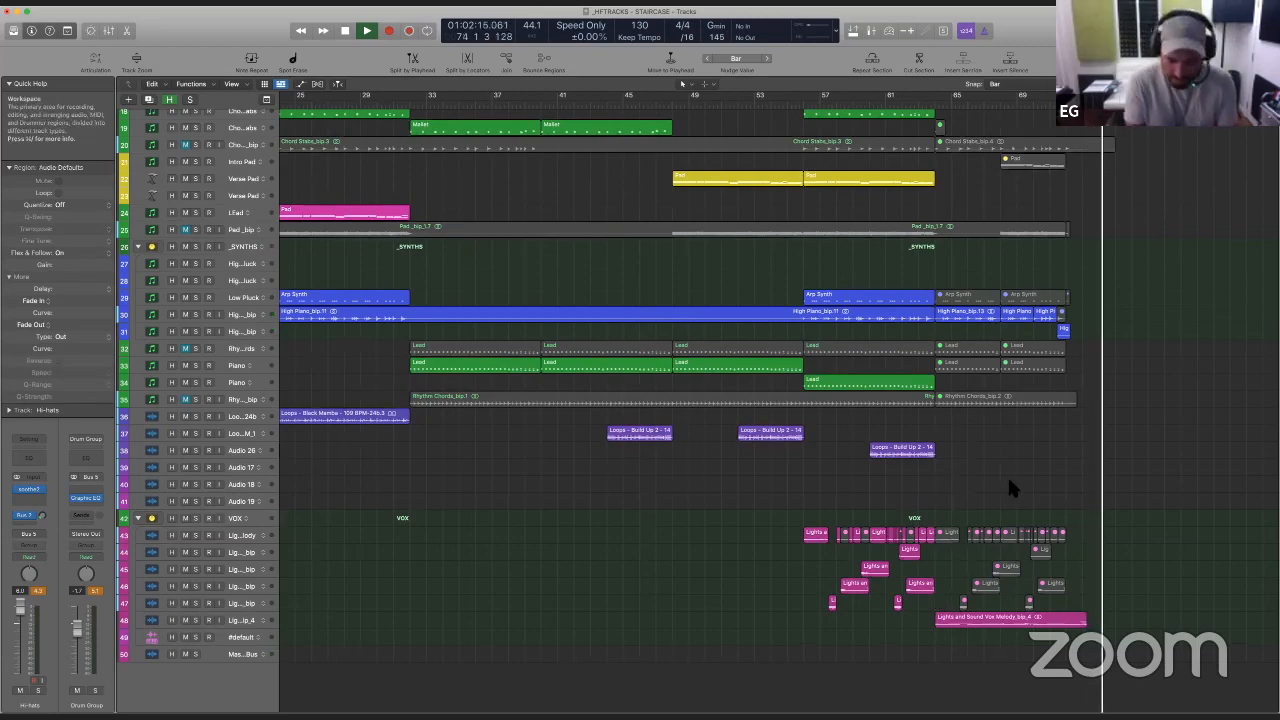
key(space)
key(Return)
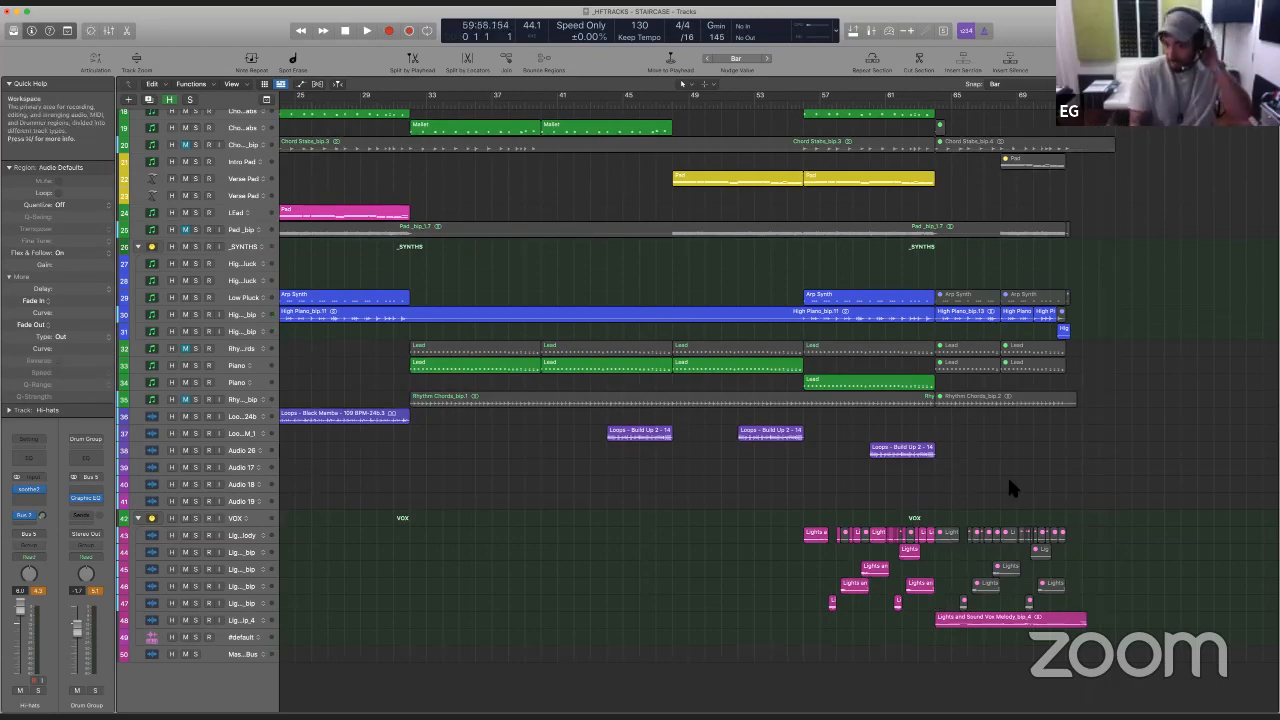
scroll(681, 479, left, 10)
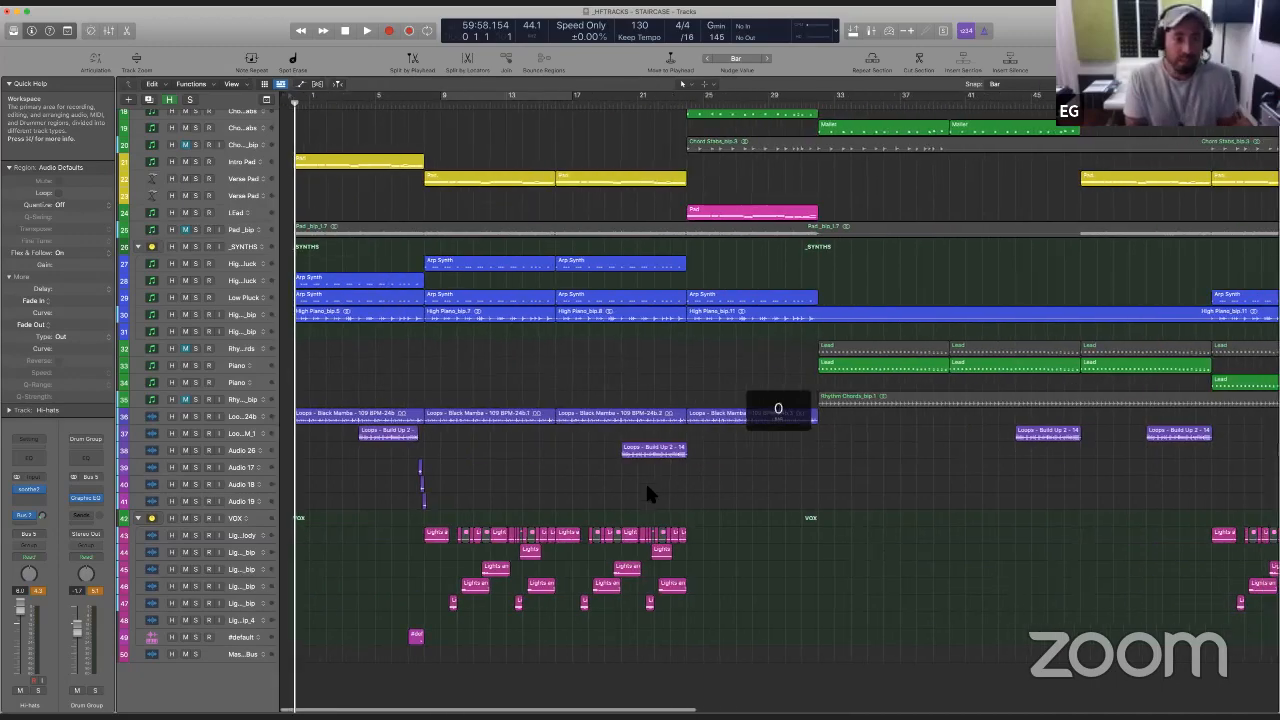
key(super+Left)
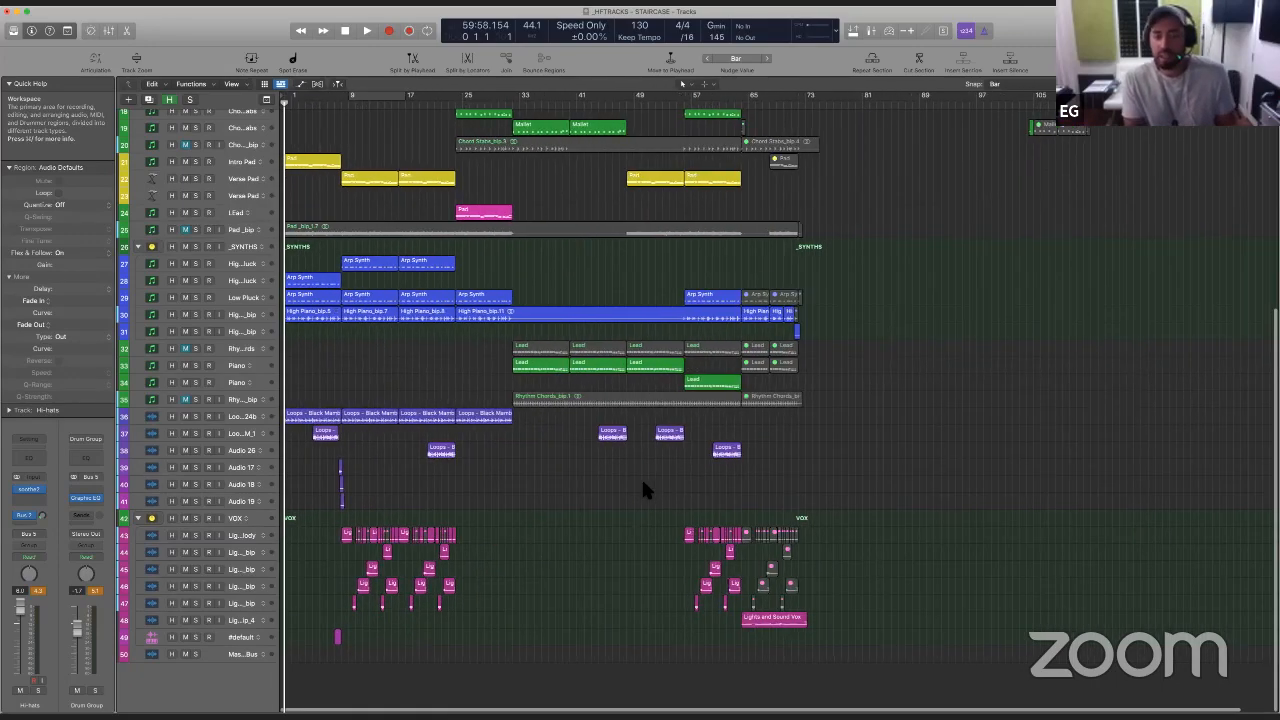
key(super+Right)
scroll(641, 486, up, 5)
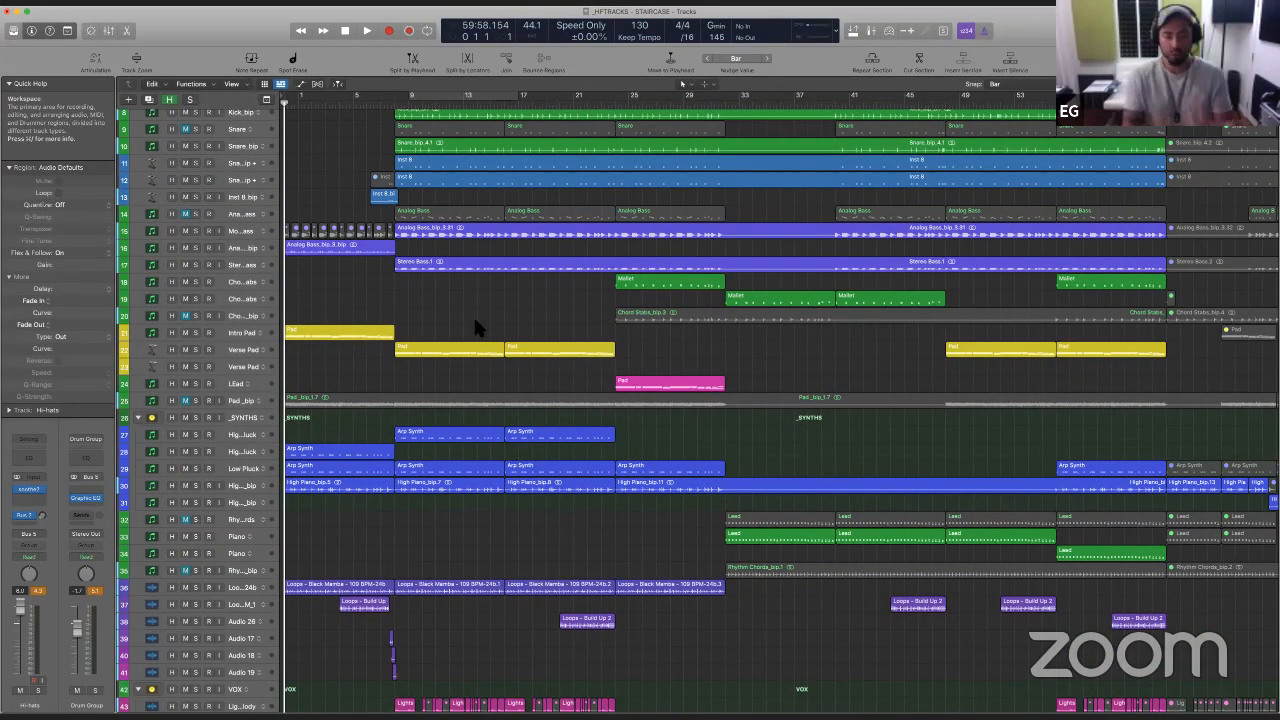
scroll(475, 325, up, 4)
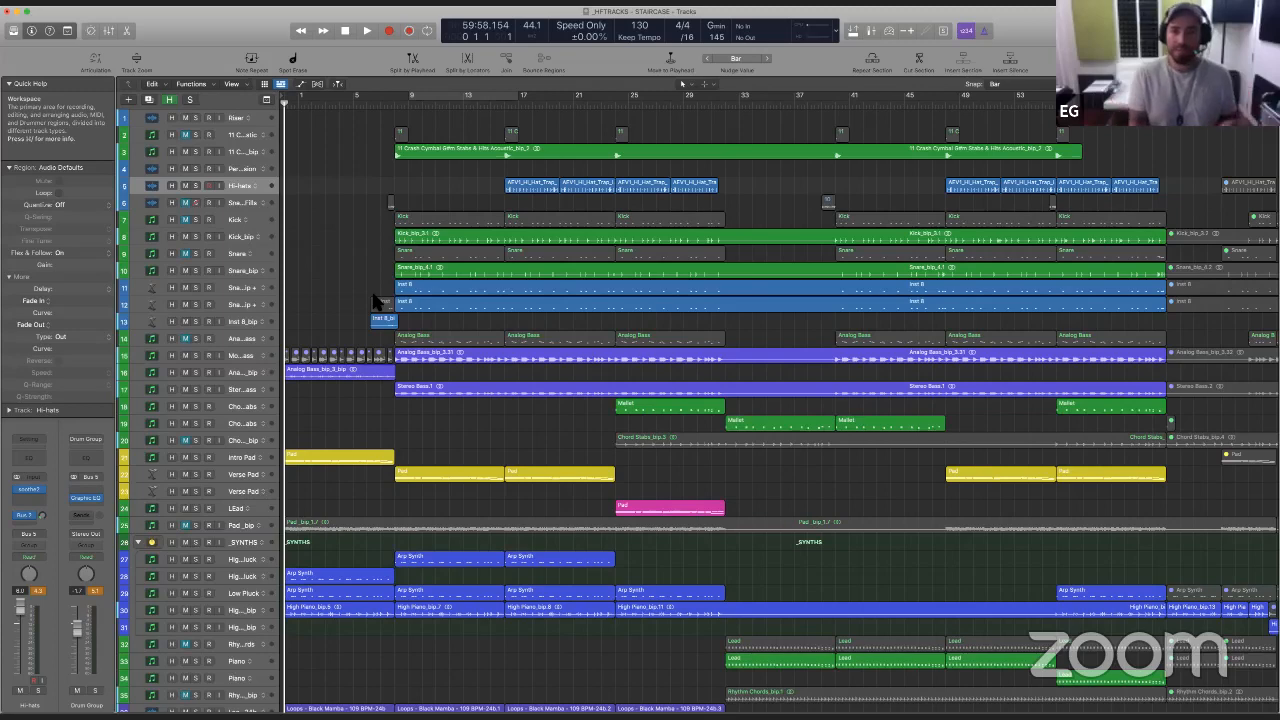
- Save the project as an alternative named _HFTRACKS - STAIRCASE (2) FINAL POLISH
click(243, 139)
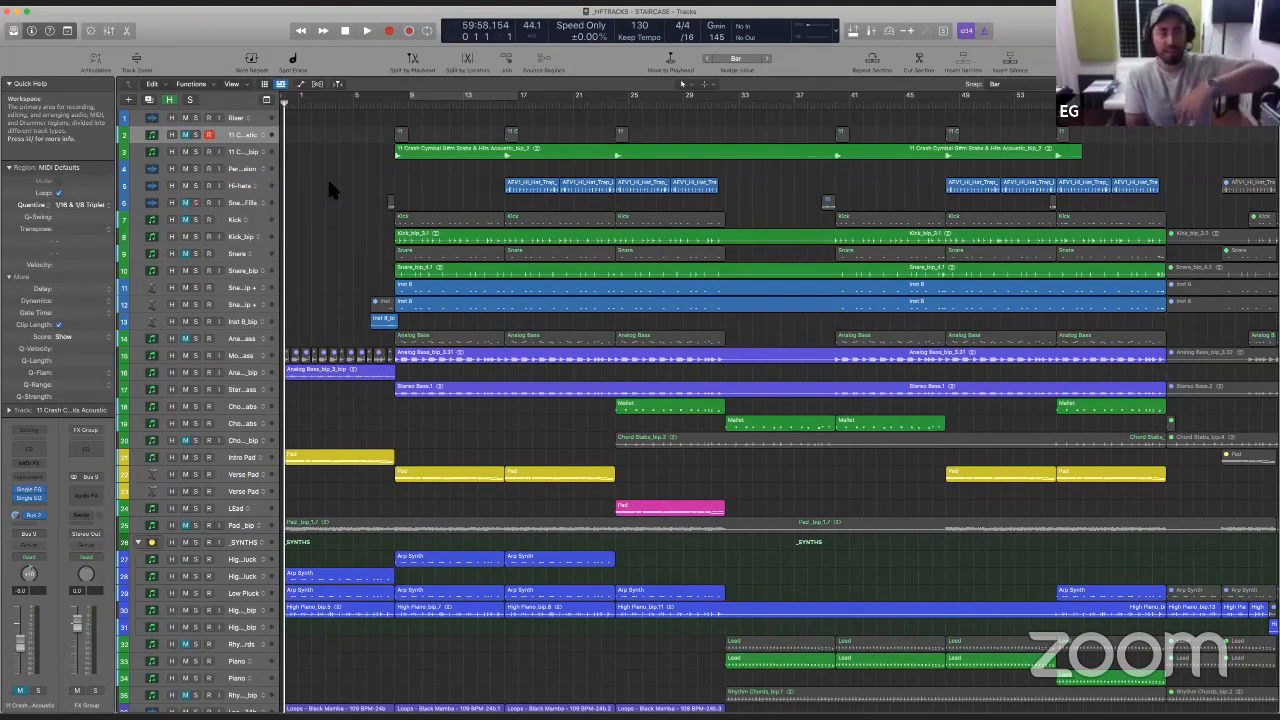
click(157, 16)
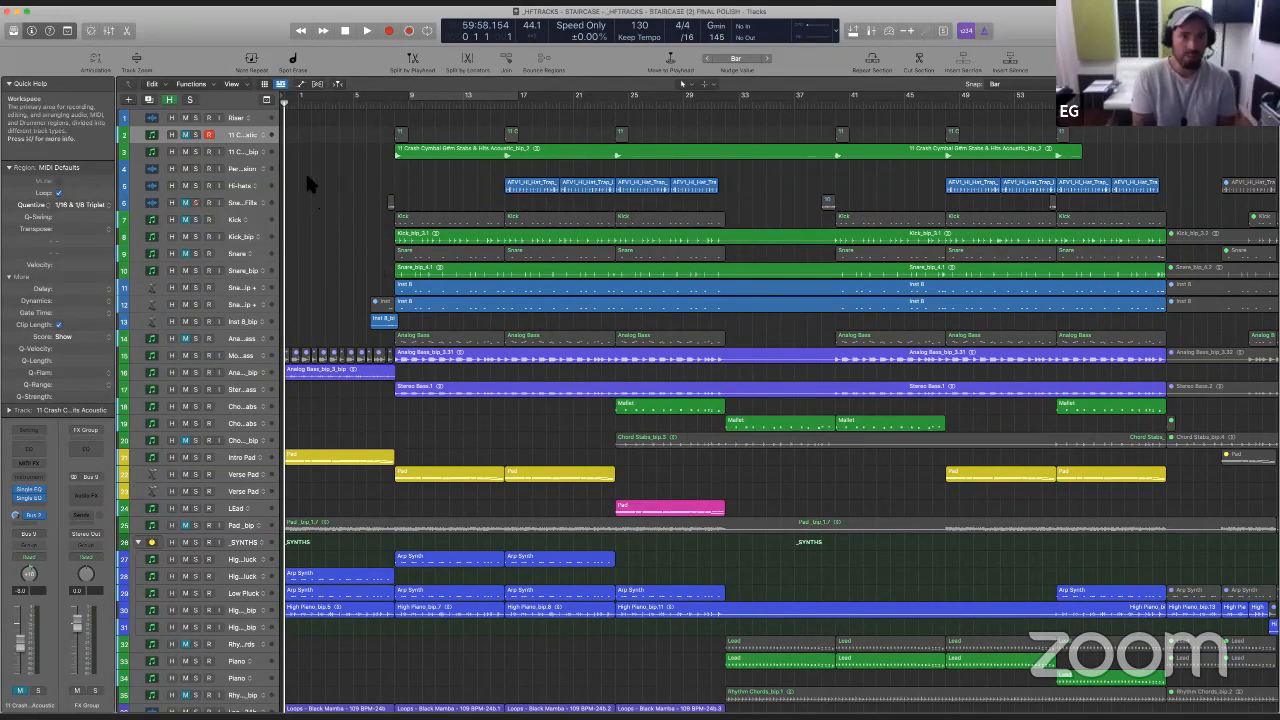
- Delete the muted crash cymbal MIDI track with its regions, along with the empty Riser track
click(254, 129)
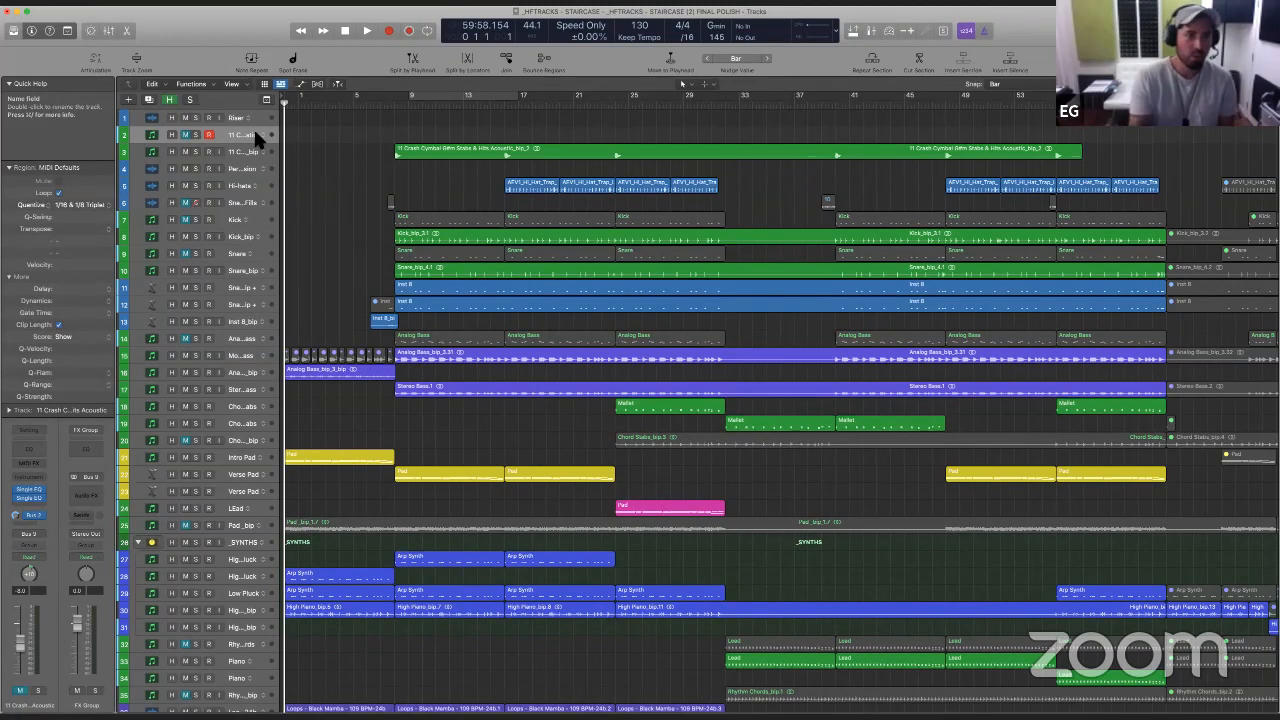
key(super+BackSpace)
key(super+BackSpace)
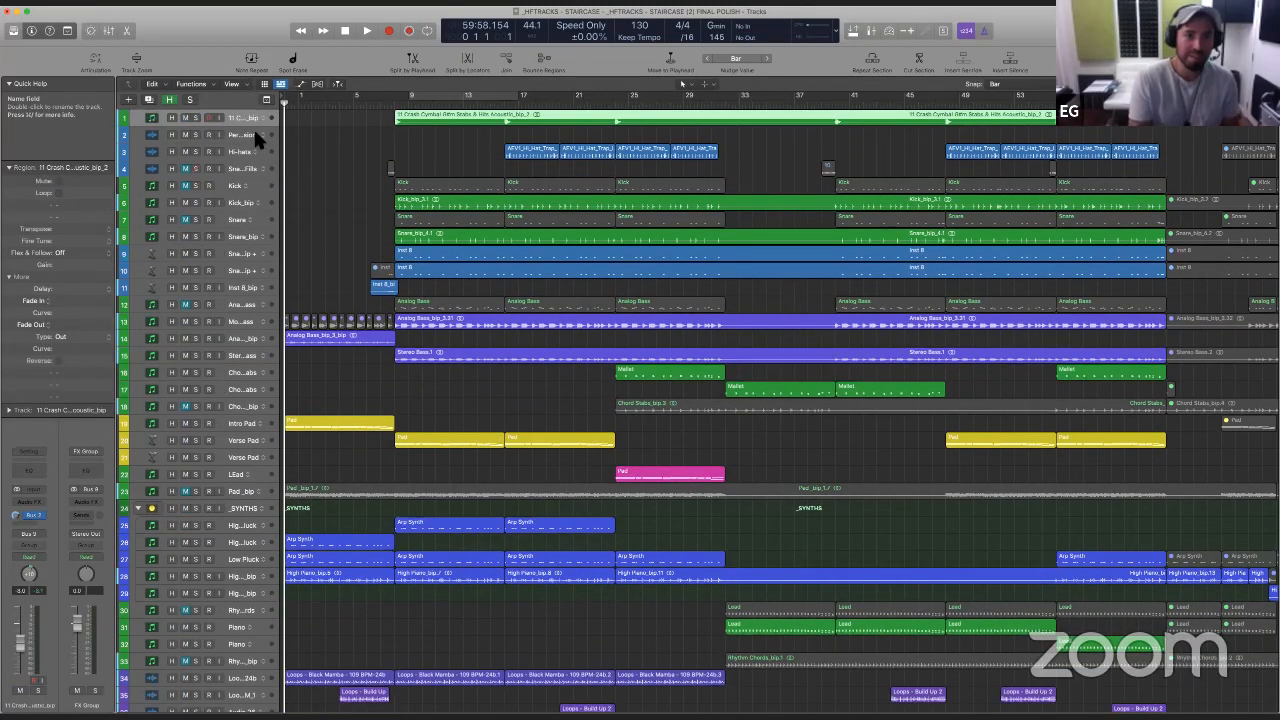
- Delete the empty Percussion track above the Hi-hats track
key(super+Left)
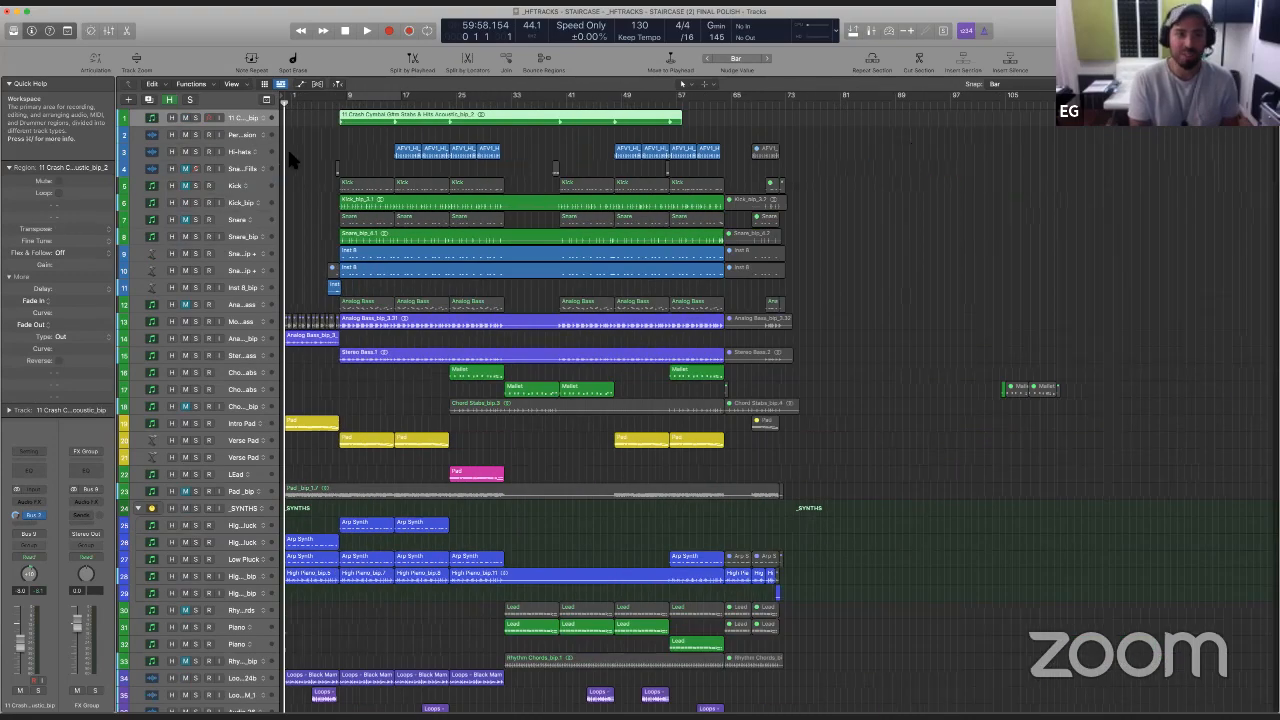
click(240, 136)
key(super+BackSpace)
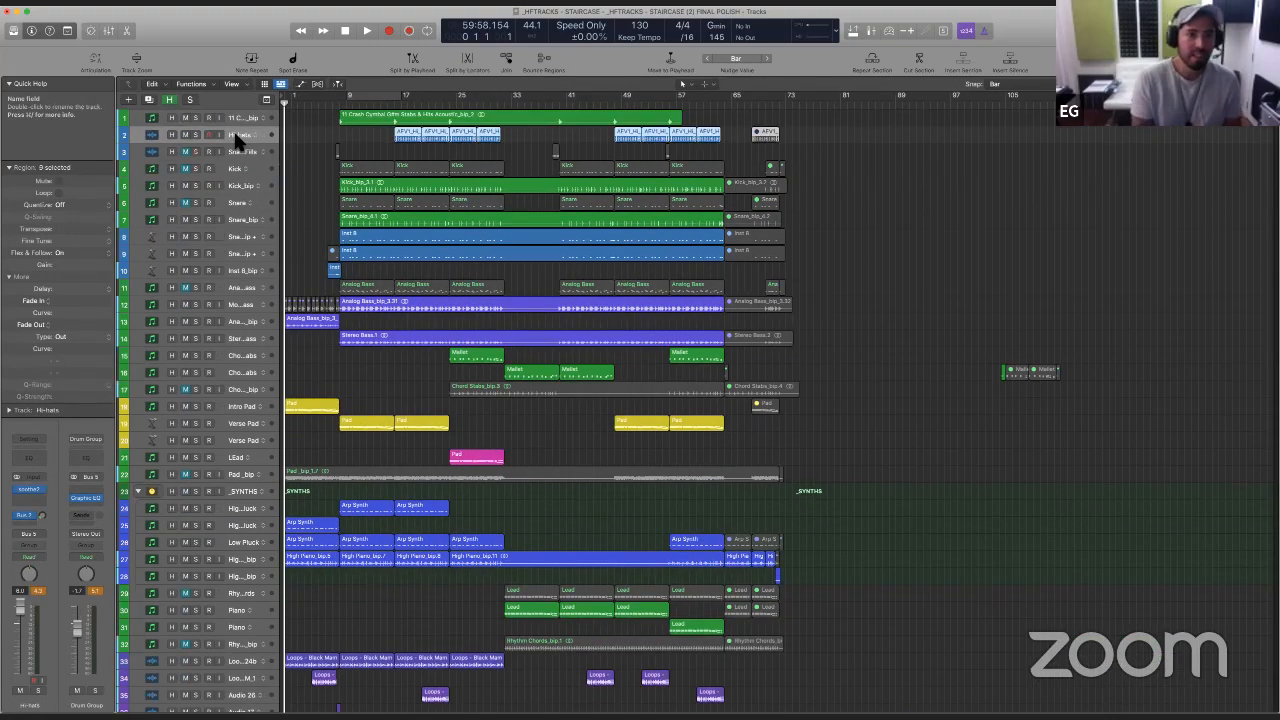
- Delete the muted Snare Fills track together with all of its regions
click(232, 151)
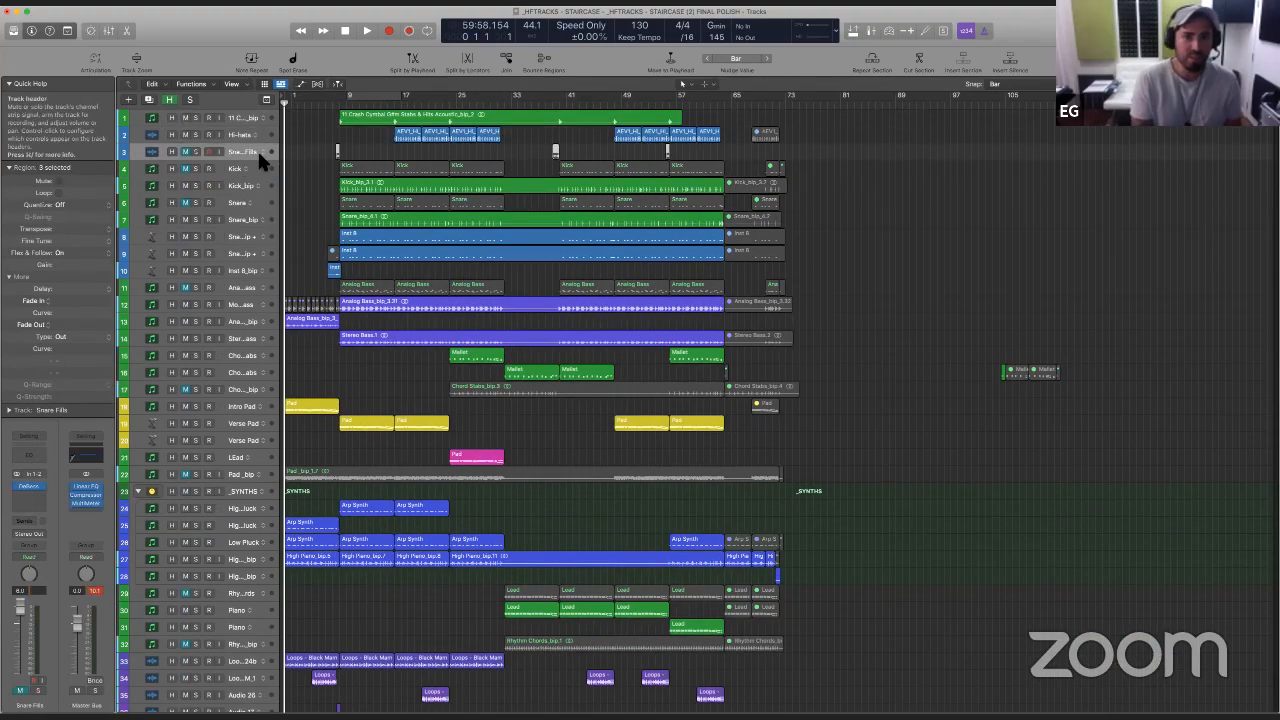
key(super+Right)
key(super+Right)
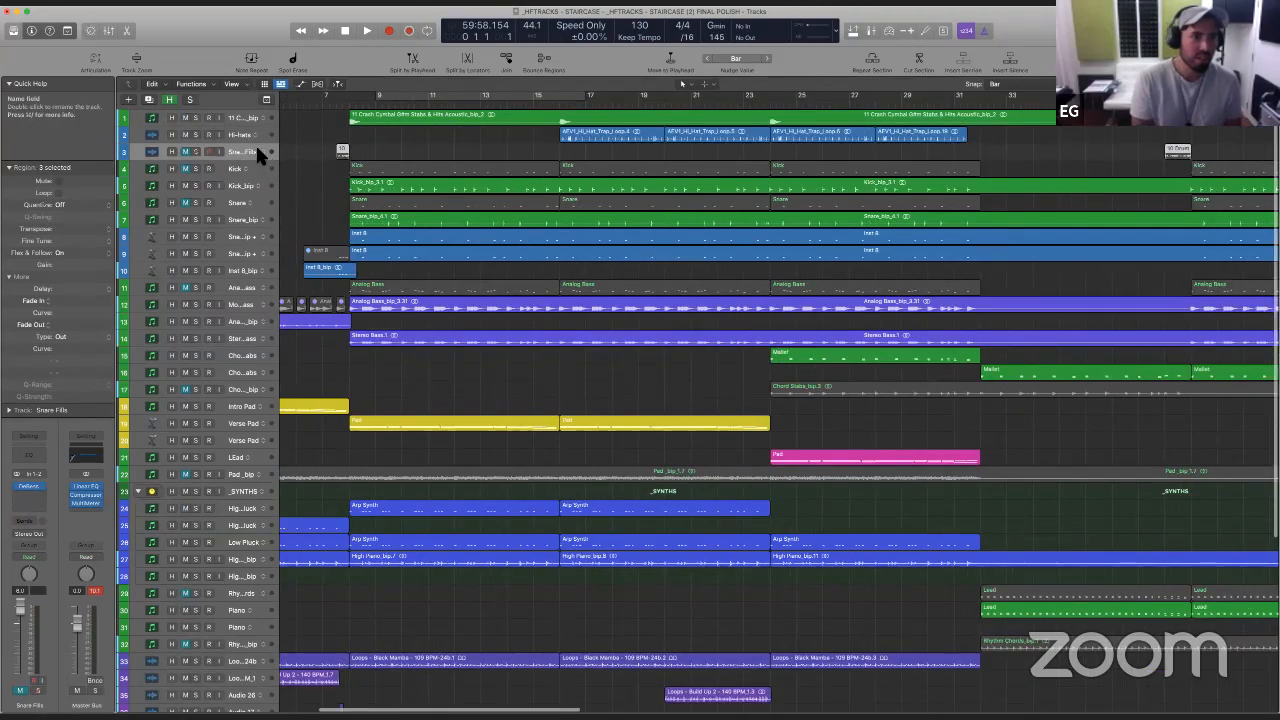
key(BackSpace)
key(super+BackSpace)
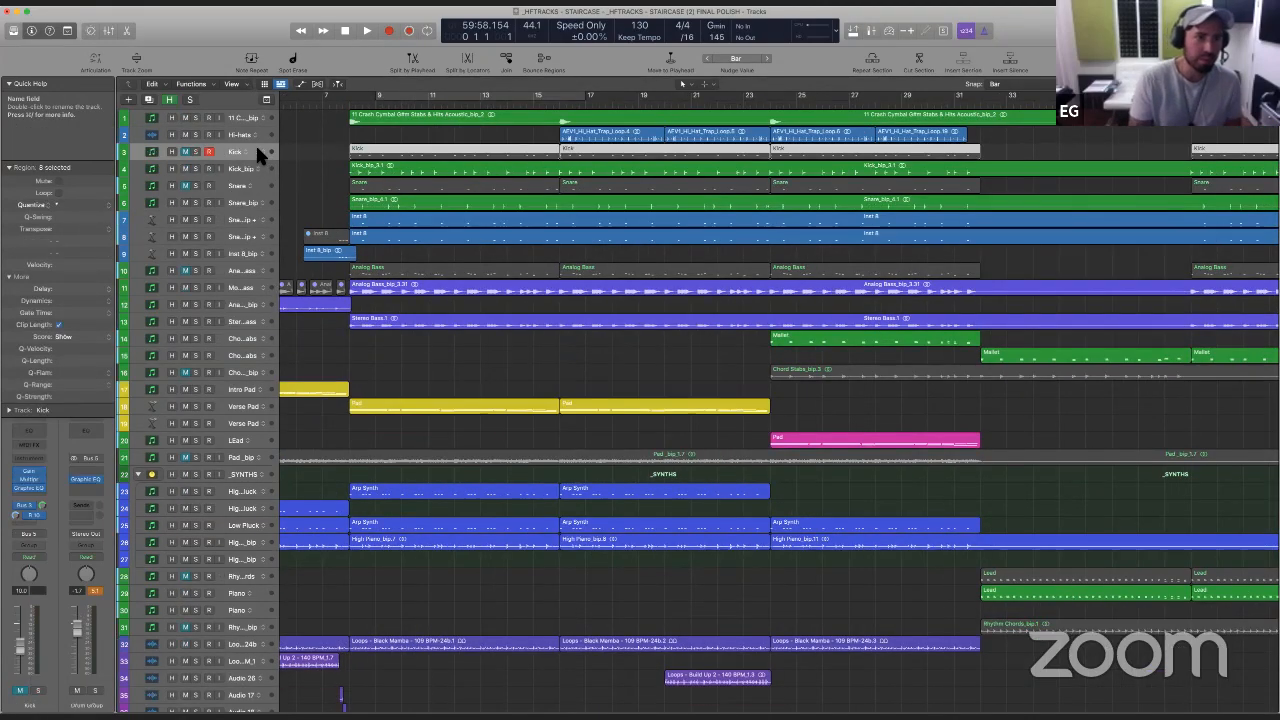
- Delete the muted Kick MIDI track and its regions, keeping the bounced Kick_bip track
key(super+Left)
key(super+Left)
key(BackSpace)
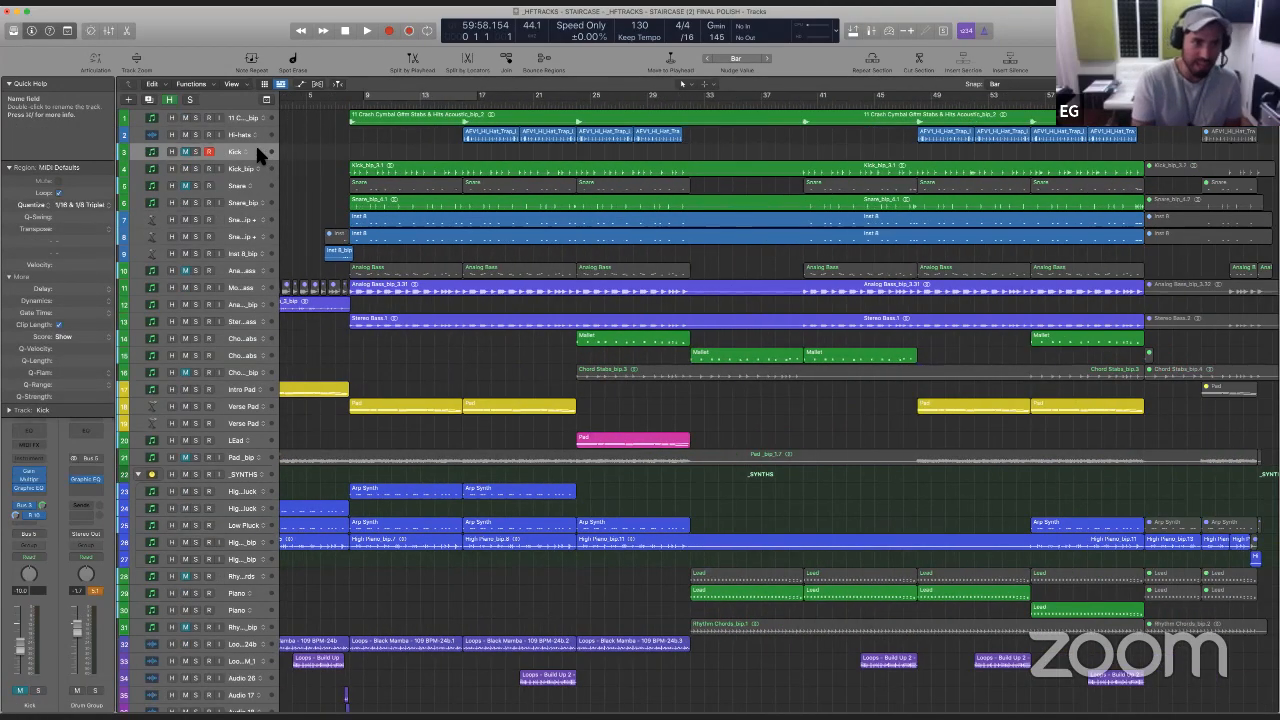
key(super+BackSpace)
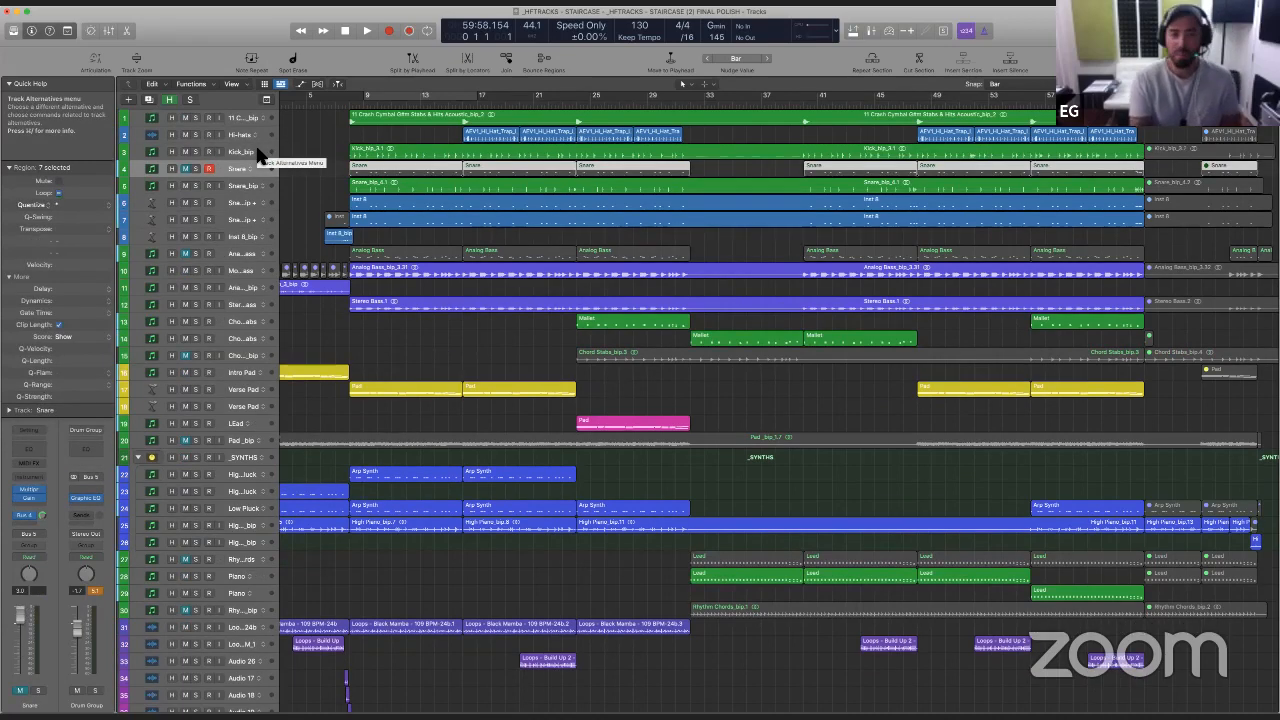
- Delete the muted Snare MIDI track and the muted Analog Bass MIDI track together with their regions, keeping their bounced versions
key(BackSpace)
key(super+BackSpace)
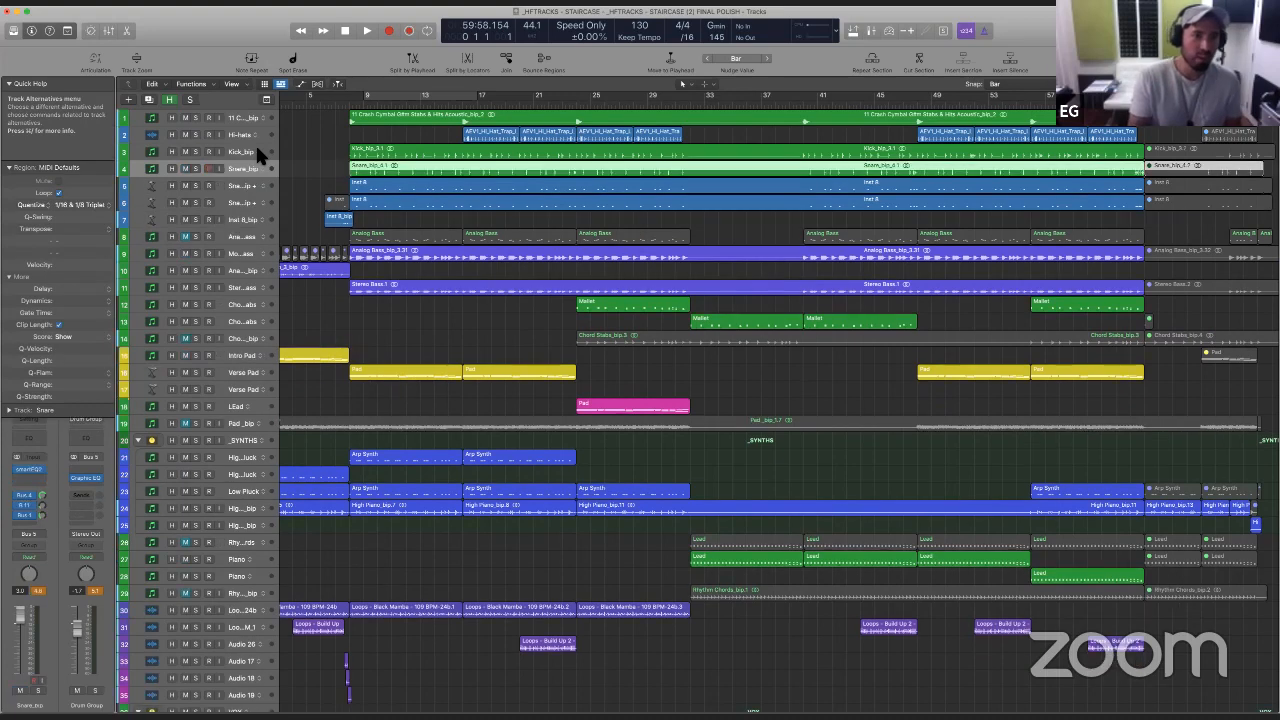
key(Down)
key(Down)
key(Down)
key(Down)
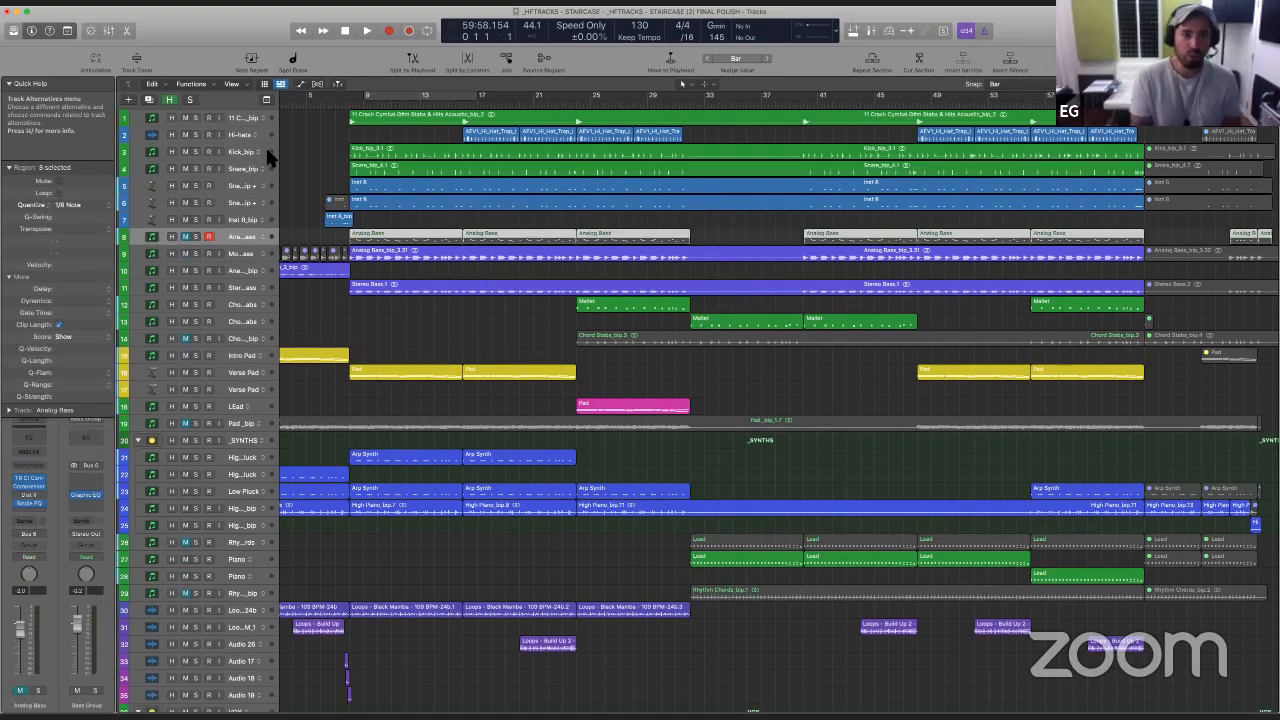
key(super+Left)
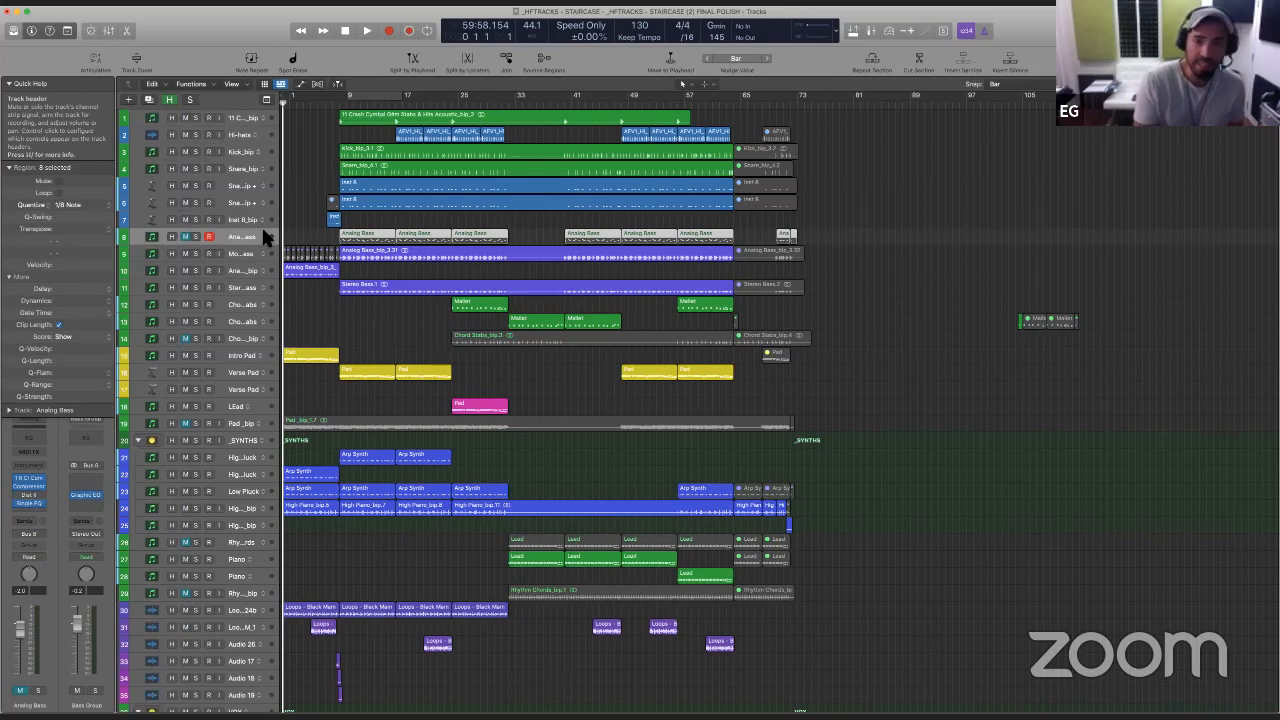
key(BackSpace)
key(super+BackSpace)
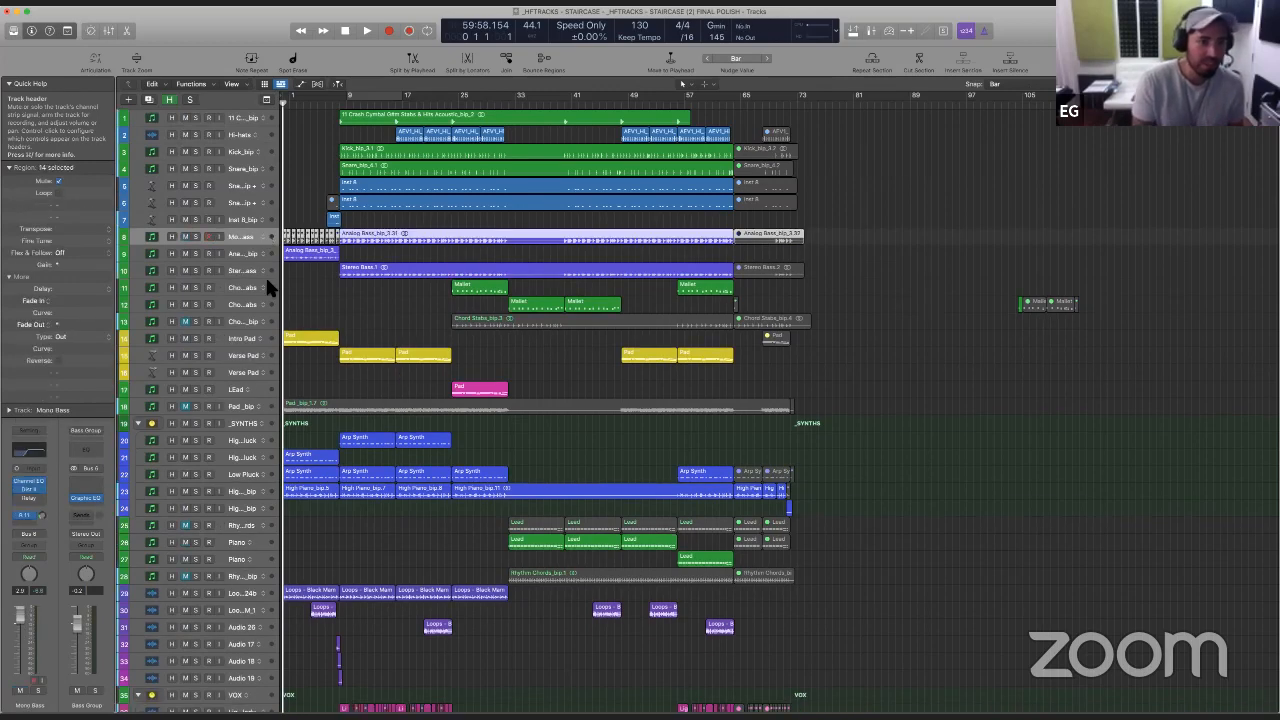
- Delete the muted Chord Stabs_bip and Pad_bip tracks together with all of their regions
click(252, 318)
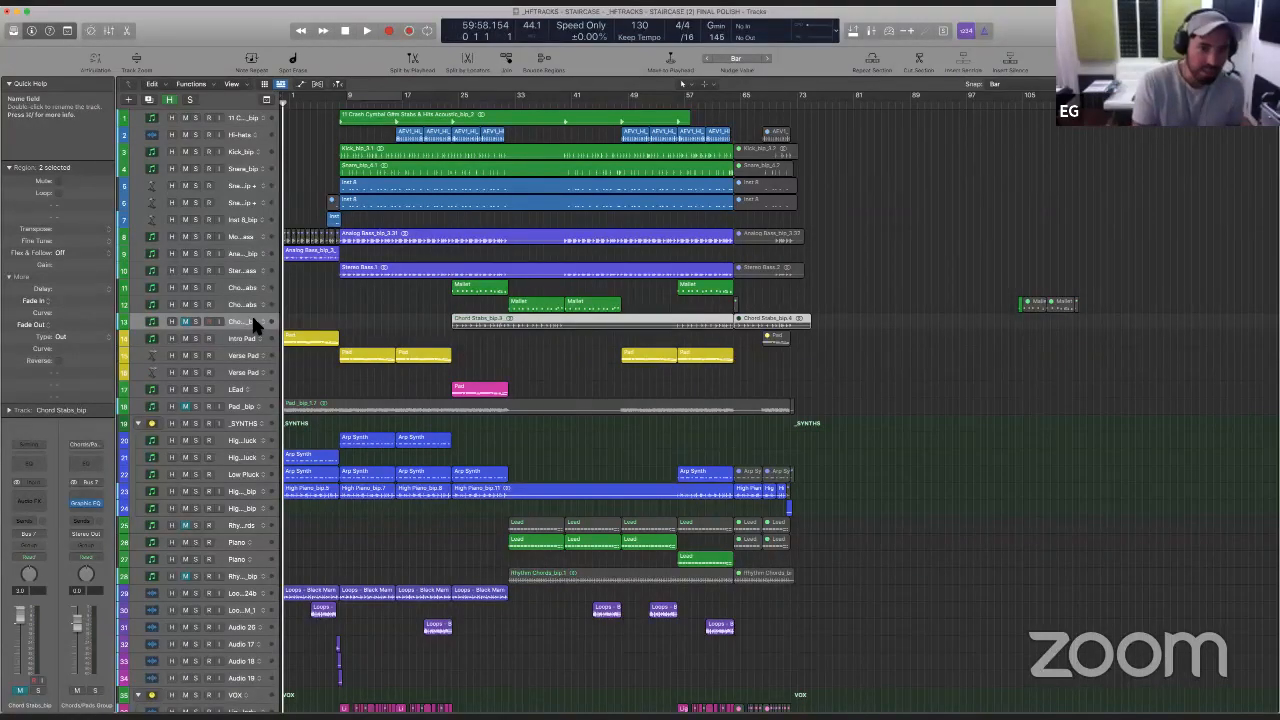
key(super+BackSpace)
key(Down)
key(Down)
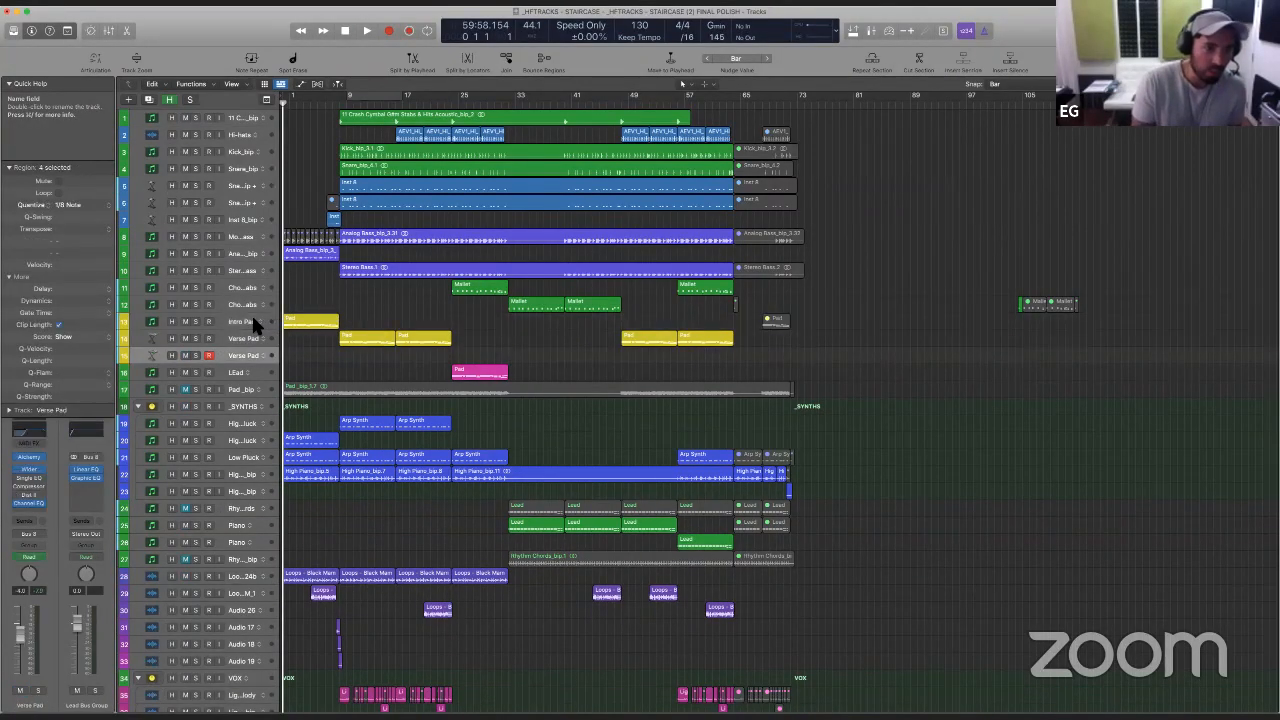
key(Down)
key(Down)
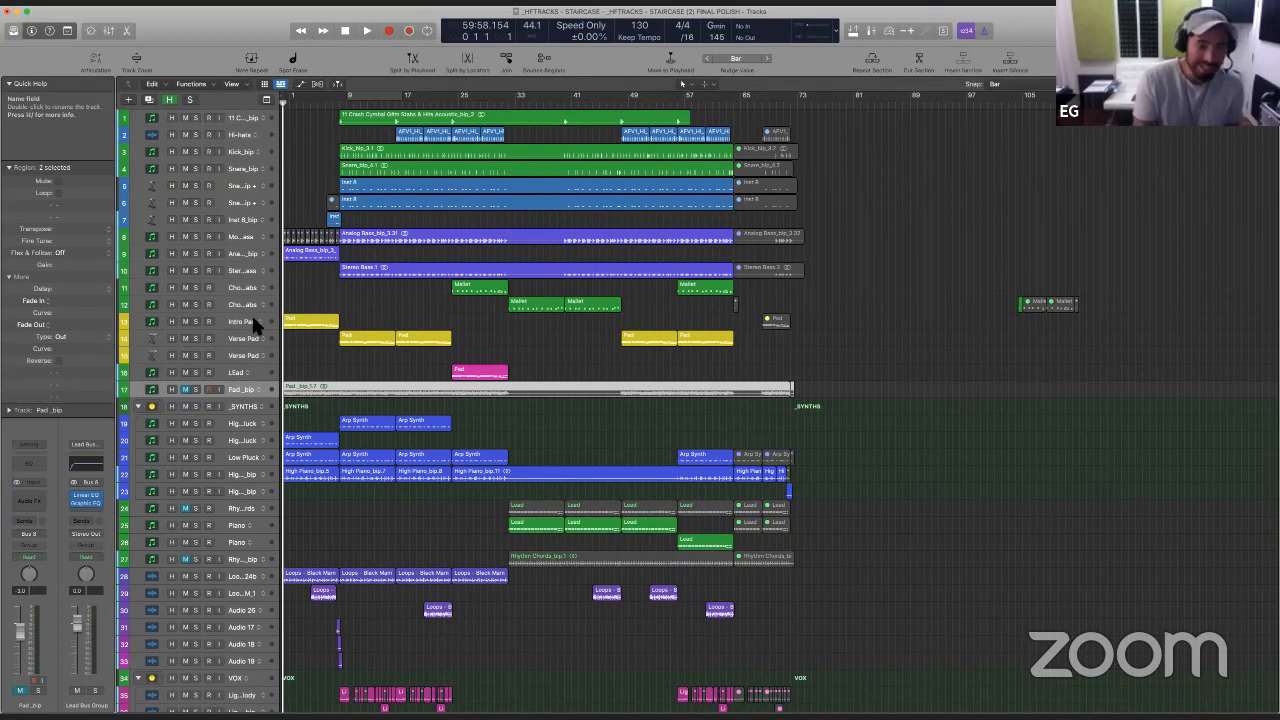
key(BackSpace)
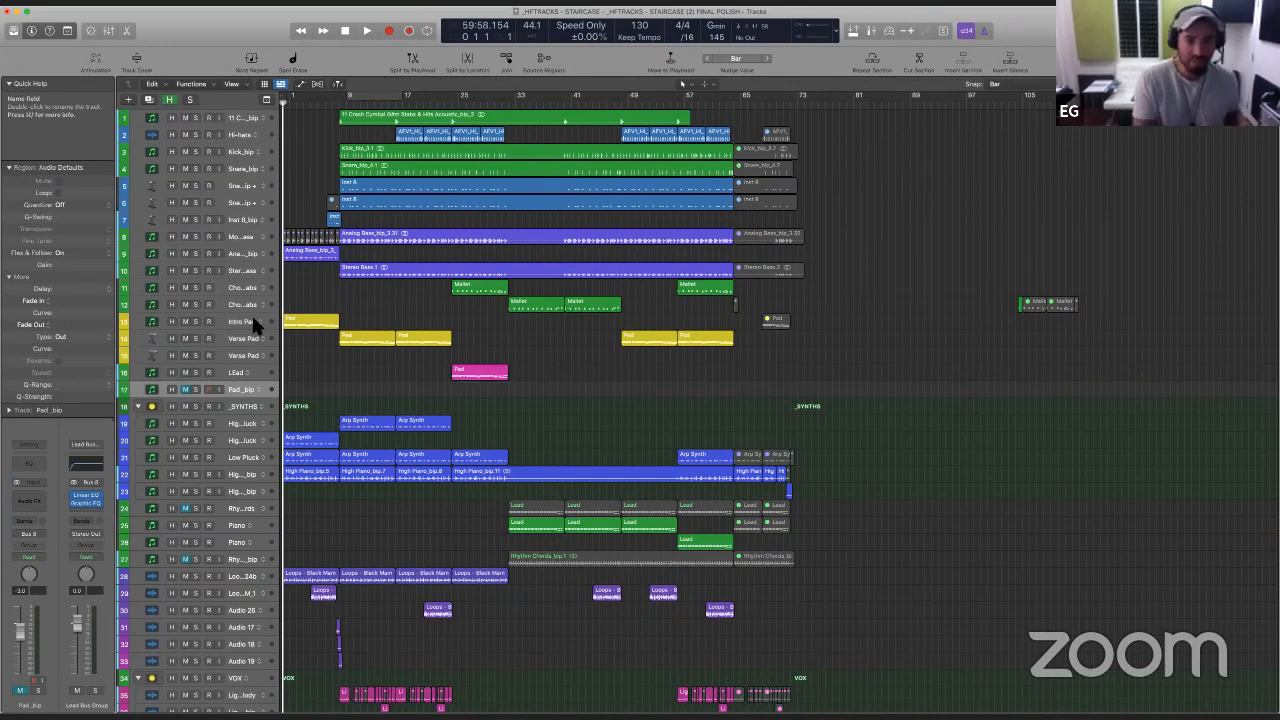
key(super+BackSpace)
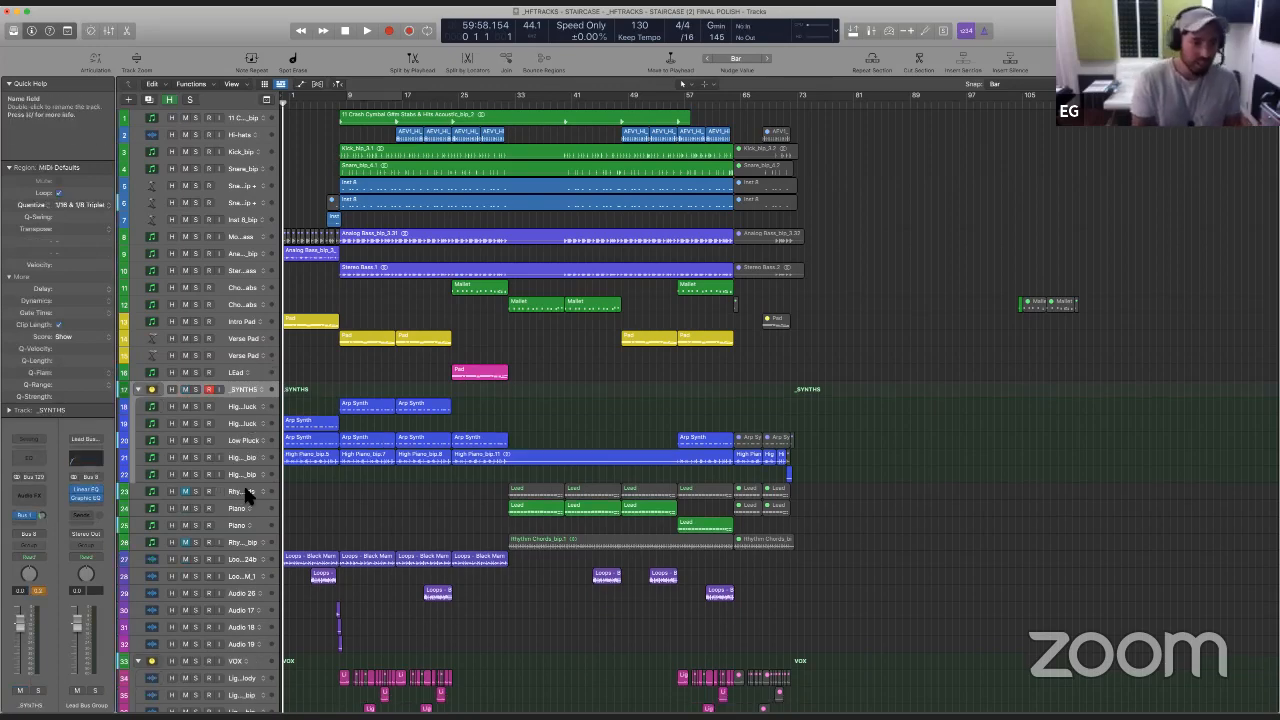
- Delete the muted Rhythm chords track and the muted Rhythm Chords_bip track, including their regions
key(Down)
key(Down)
key(Down)
key(Down)
key(Down)
key(Down)
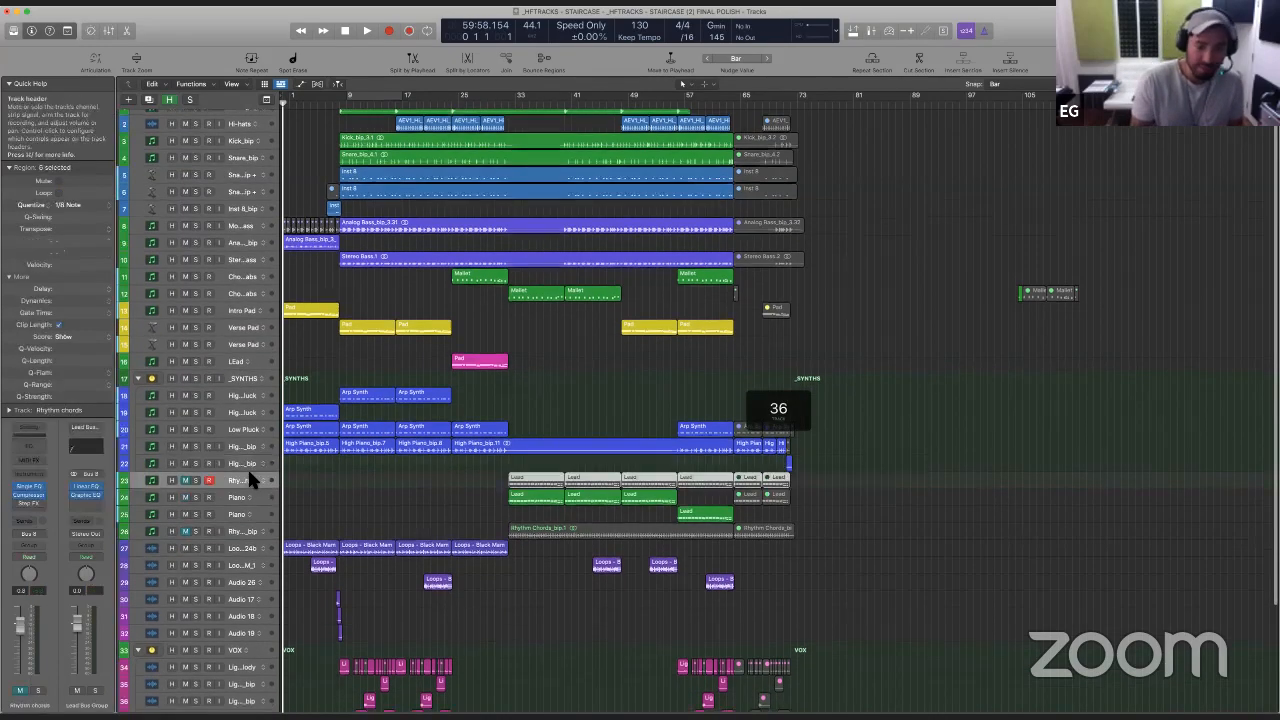
key(BackSpace)
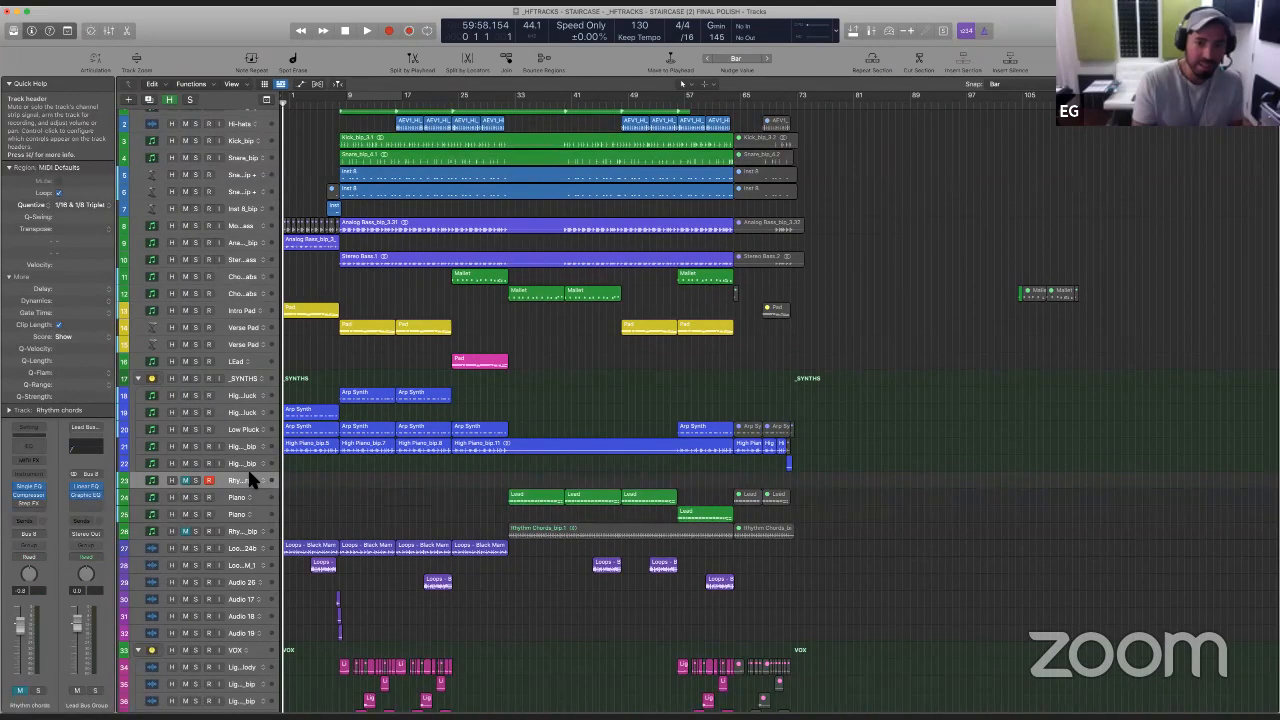
key(super+BackSpace)
key(Down)
key(Down)
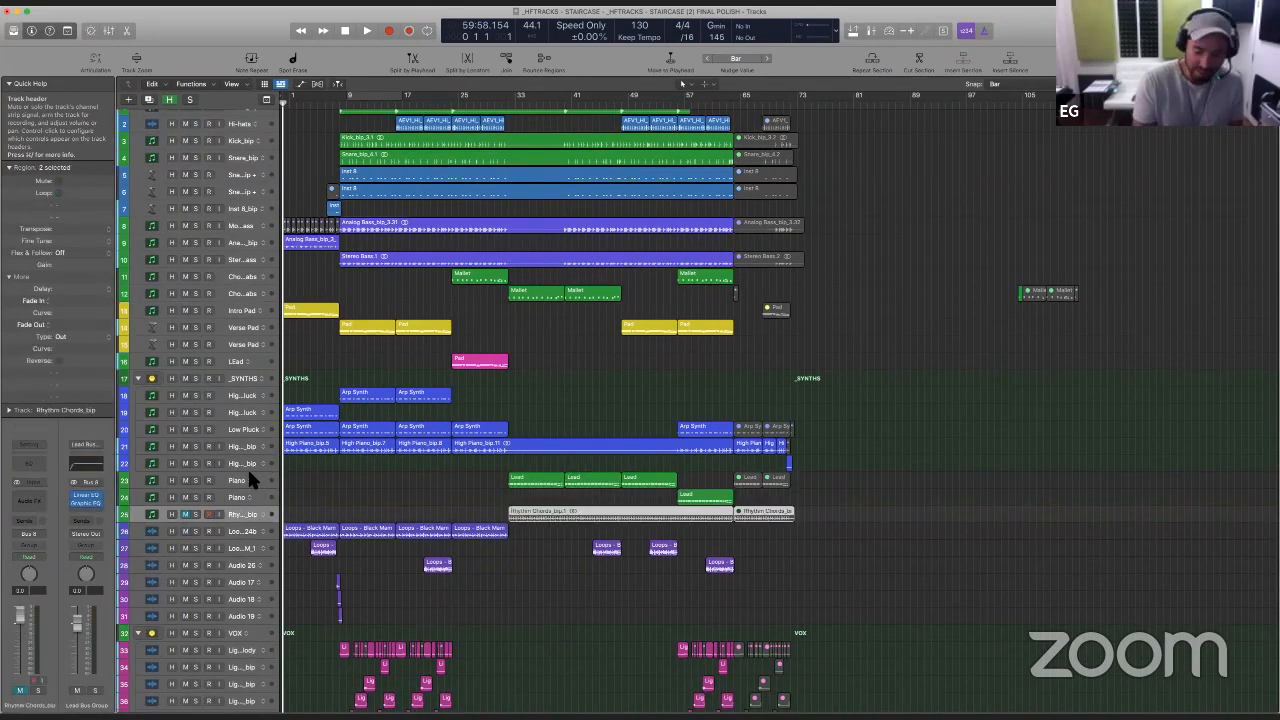
key(BackSpace)
key(super+BackSpace)
- Delete the muted leftover drum, bass, pad, synth and piano regions after the final section, including the stray Mallet regions near bar 105
scroll(247, 467, down, 5)
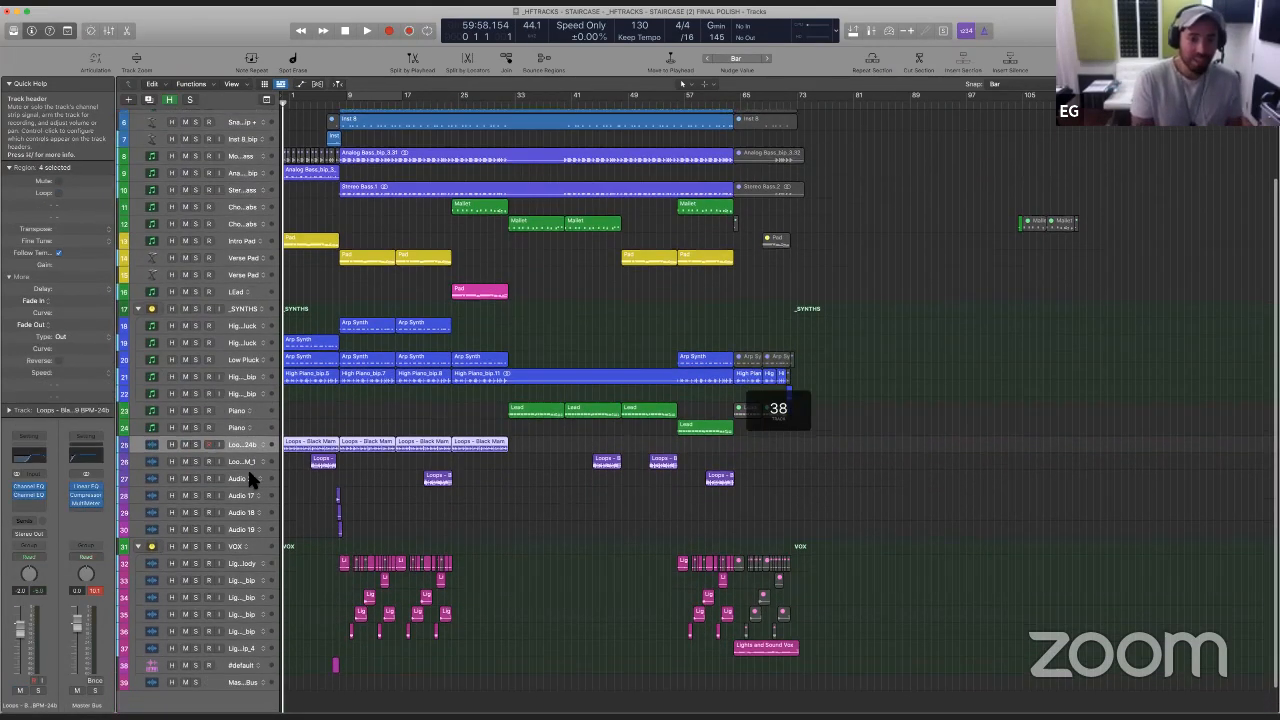
scroll(260, 514, up, 5)
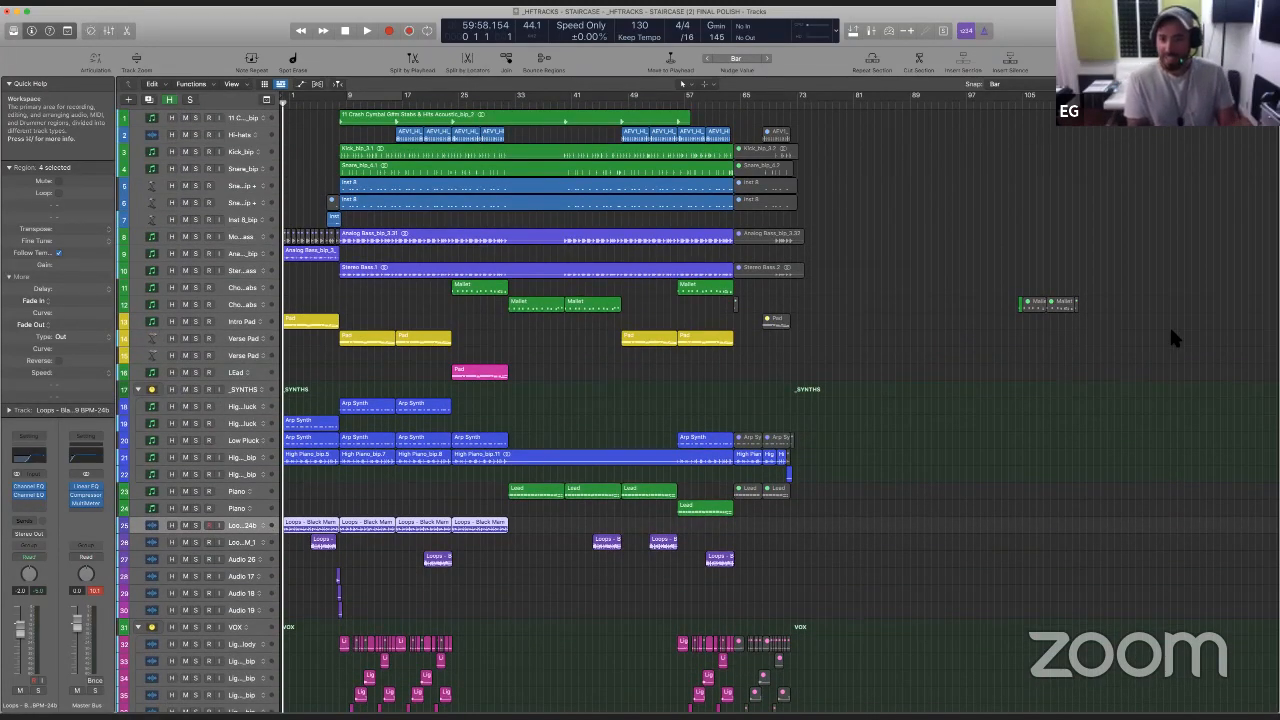
drag(1139, 437, 749, 120)
key(Delete)
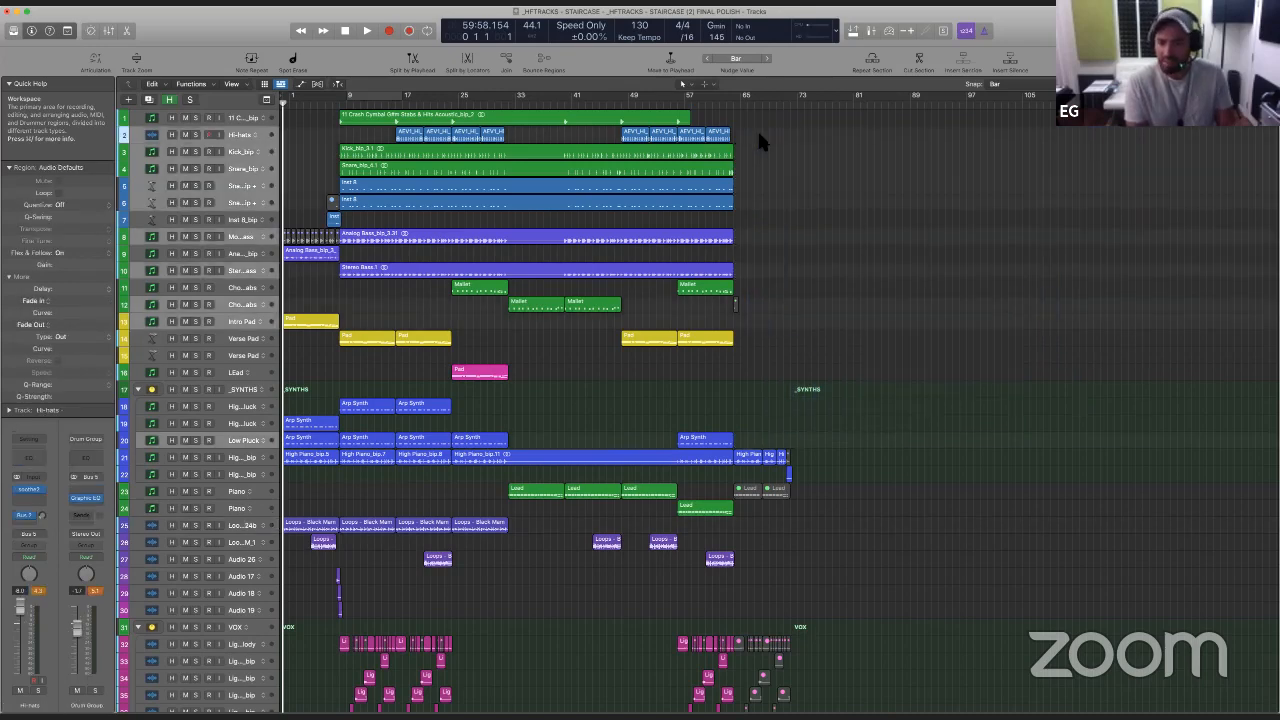
drag(765, 505, 745, 485)
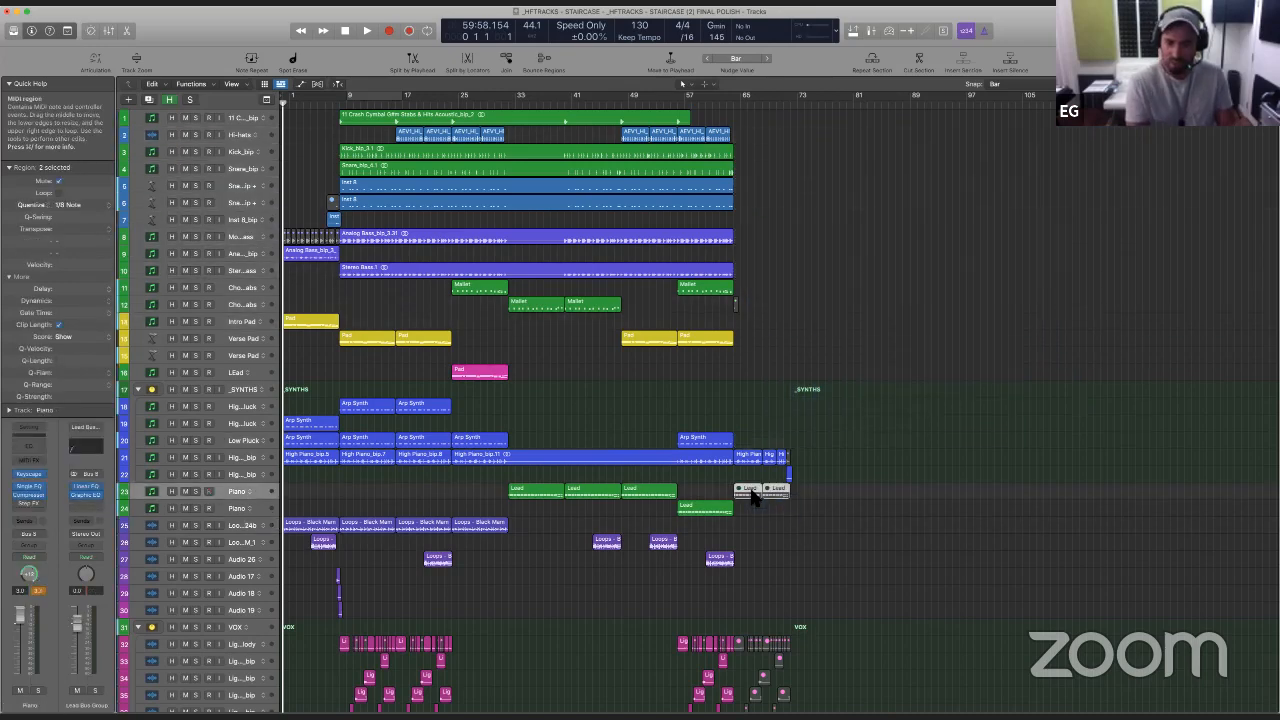
key(Delete)
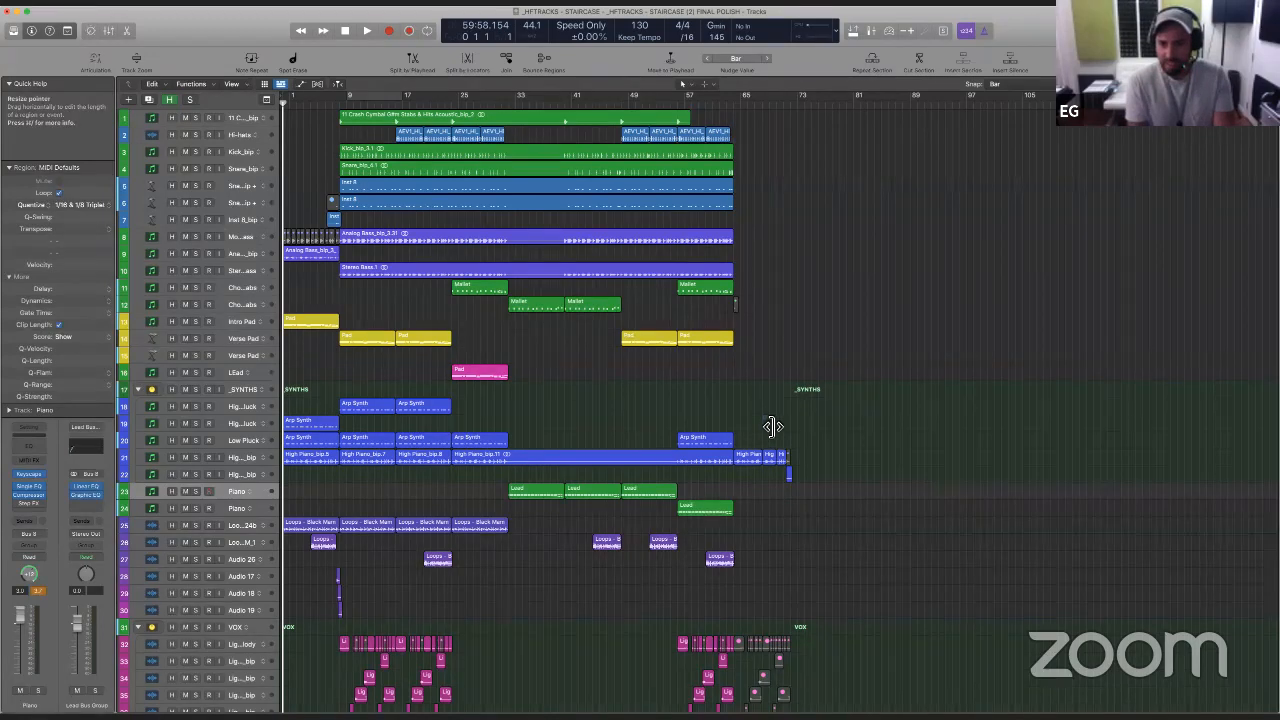
- Delete the tiny muted region ending the High Piano_bip track and the muted vocal regions after the final section
drag(771, 426, 768, 428)
key(z)
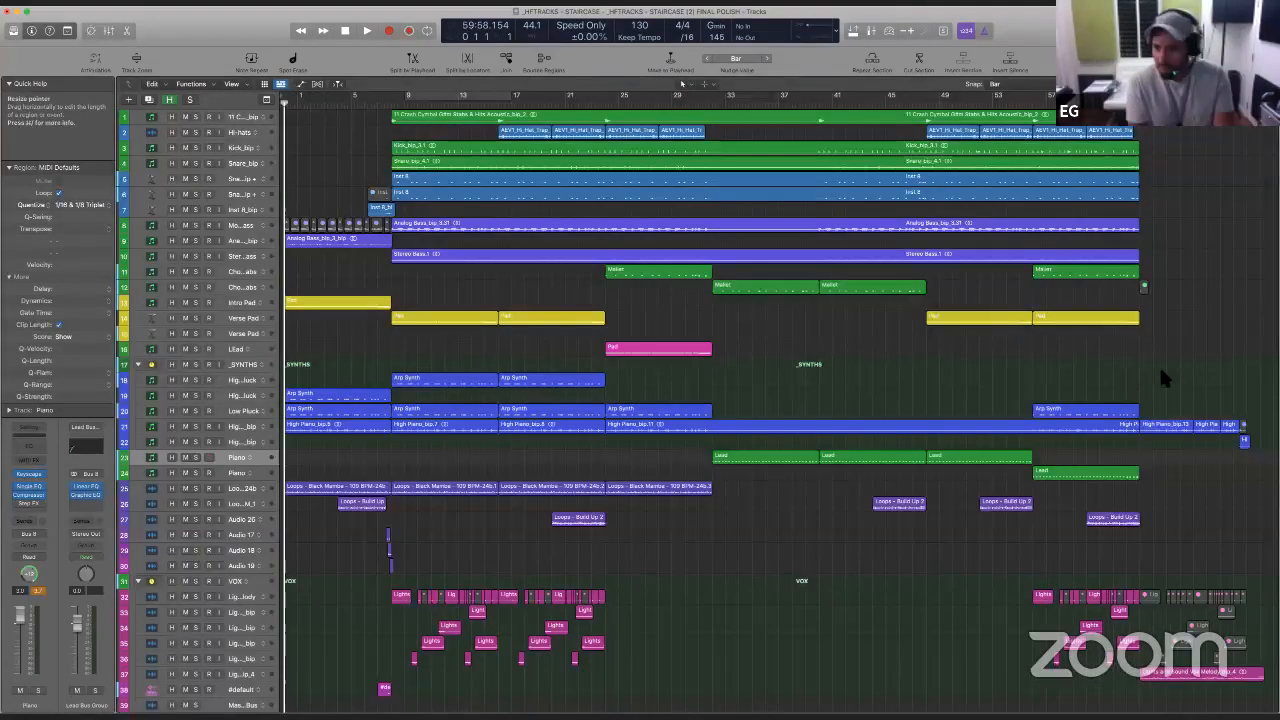
drag(1163, 375, 1279, 511)
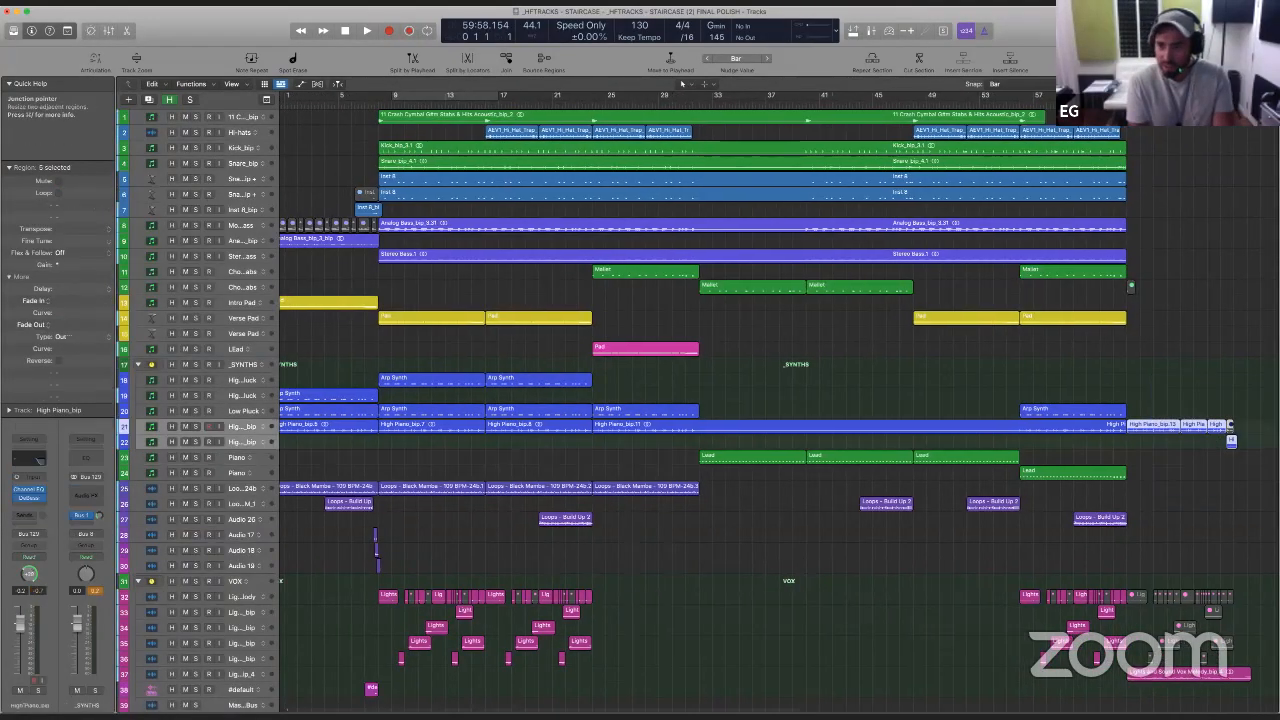
click(1243, 432)
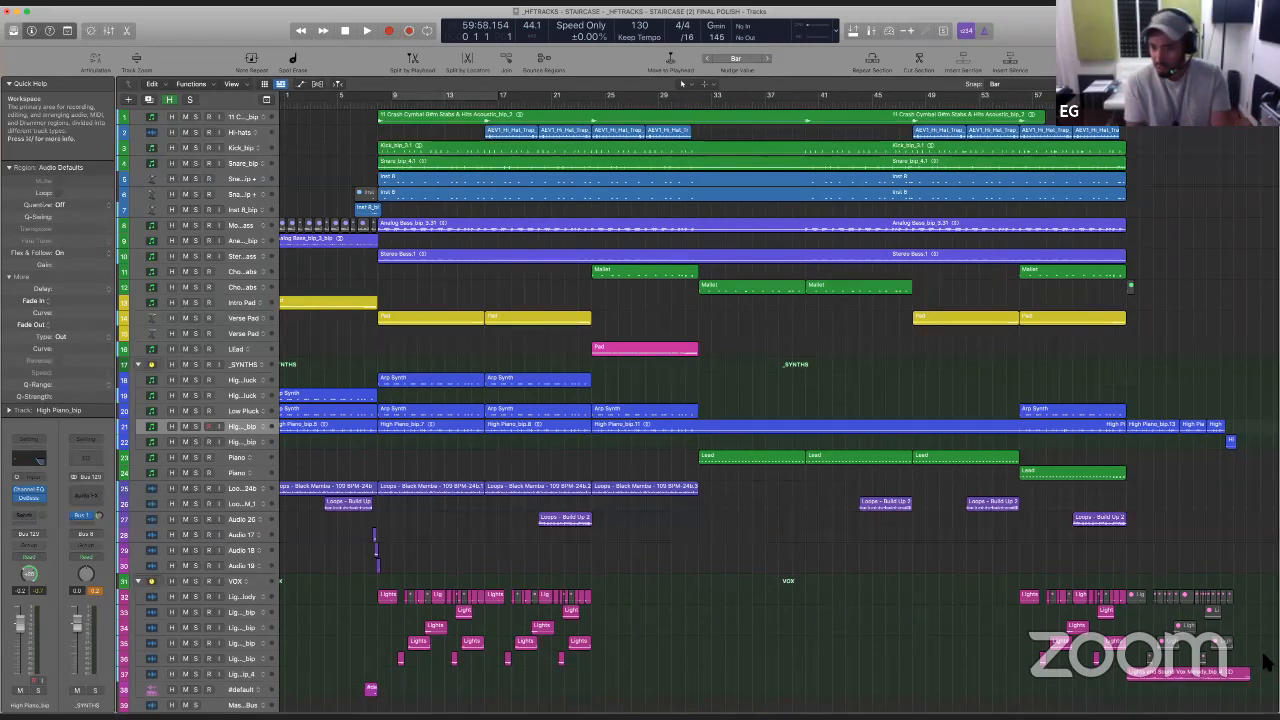
drag(1263, 654, 1141, 588)
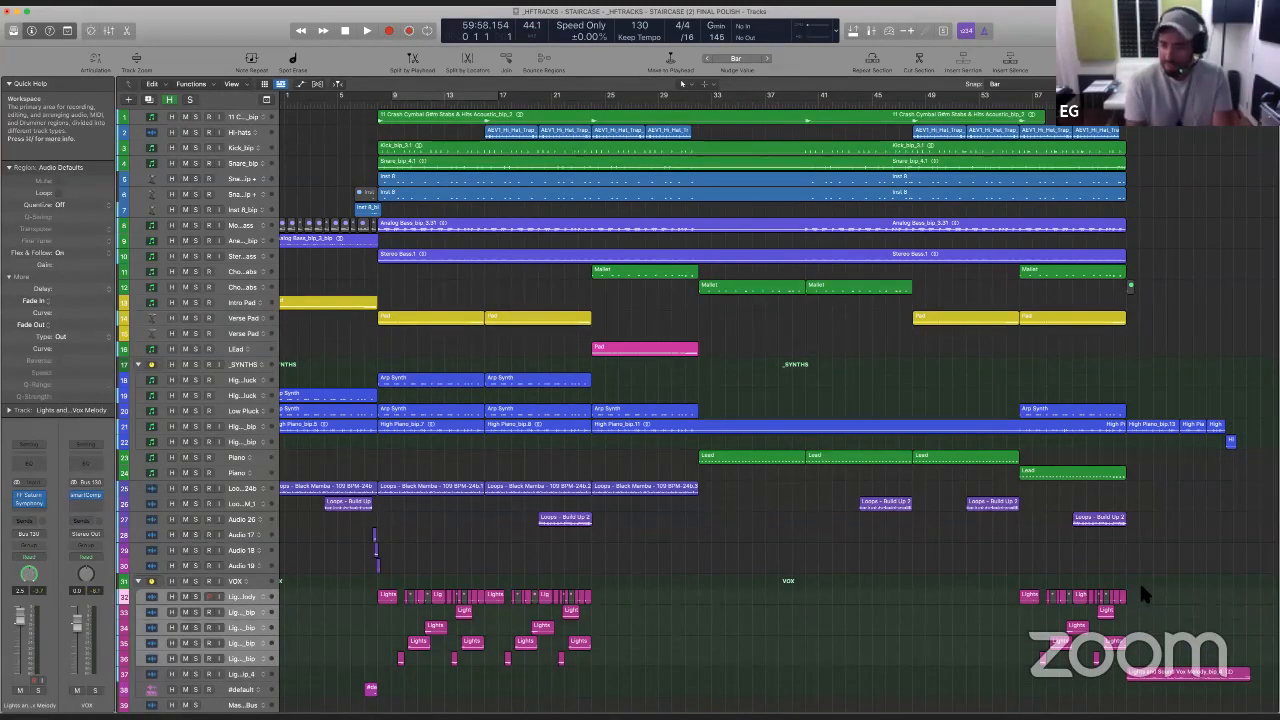
- Delete the four muted slices within the last section of the Lights and Sound Vox Melody track
key(z)
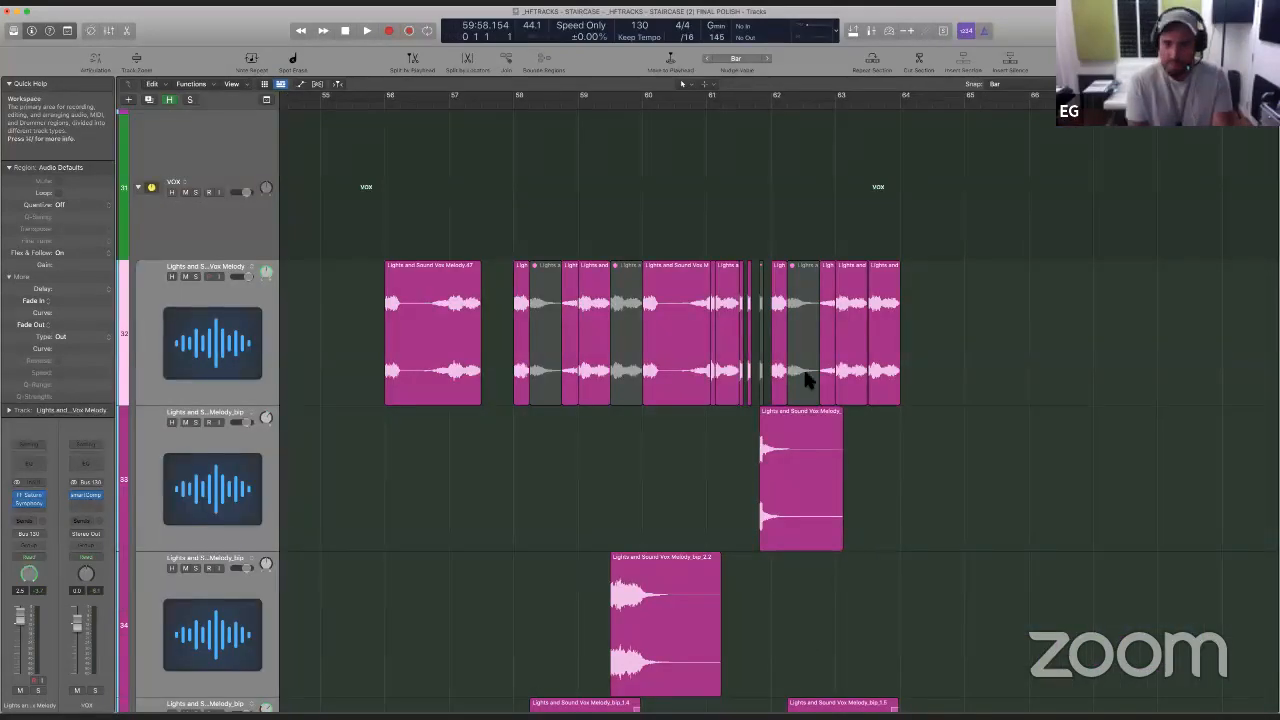
click(808, 370)
key(Delete)
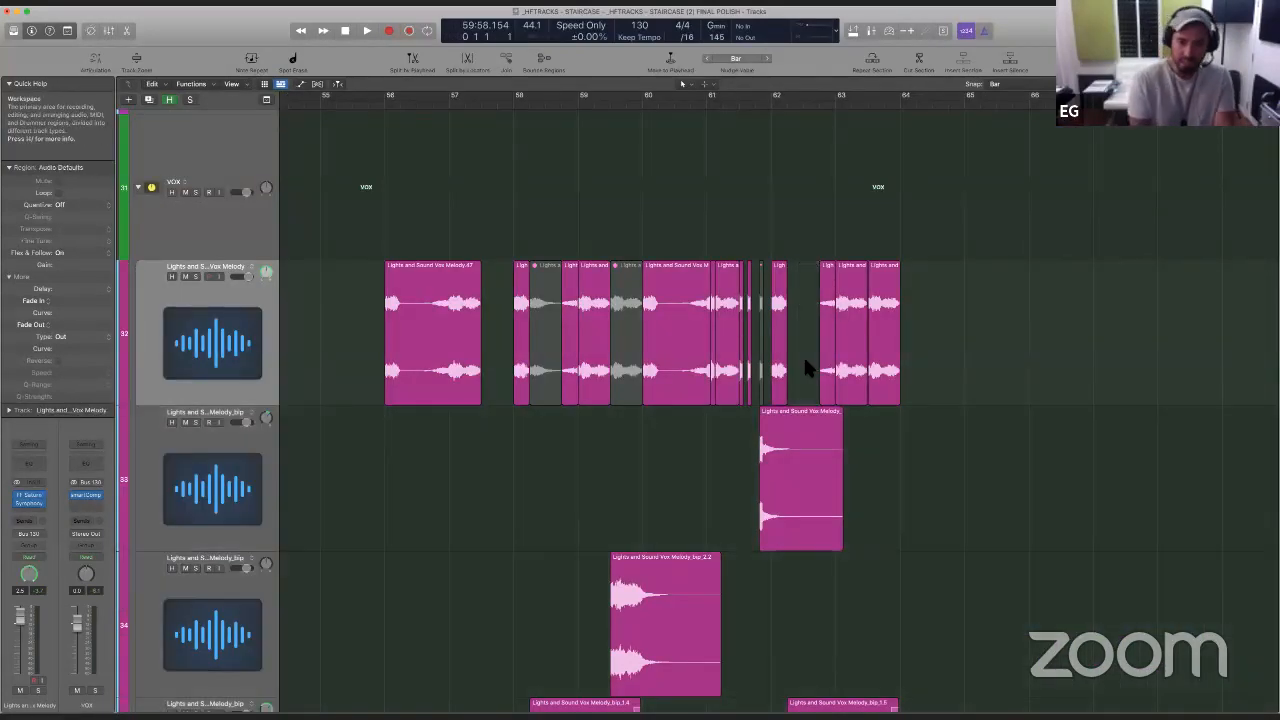
click(760, 285)
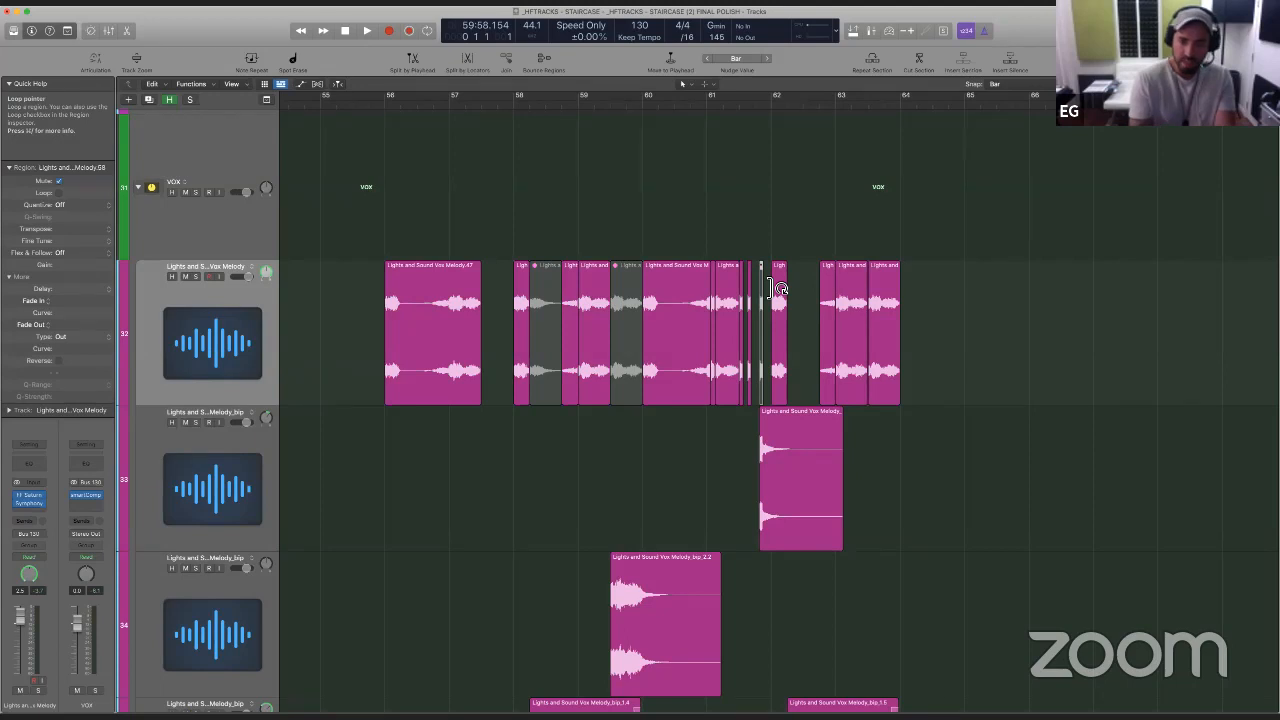
key(Delete)
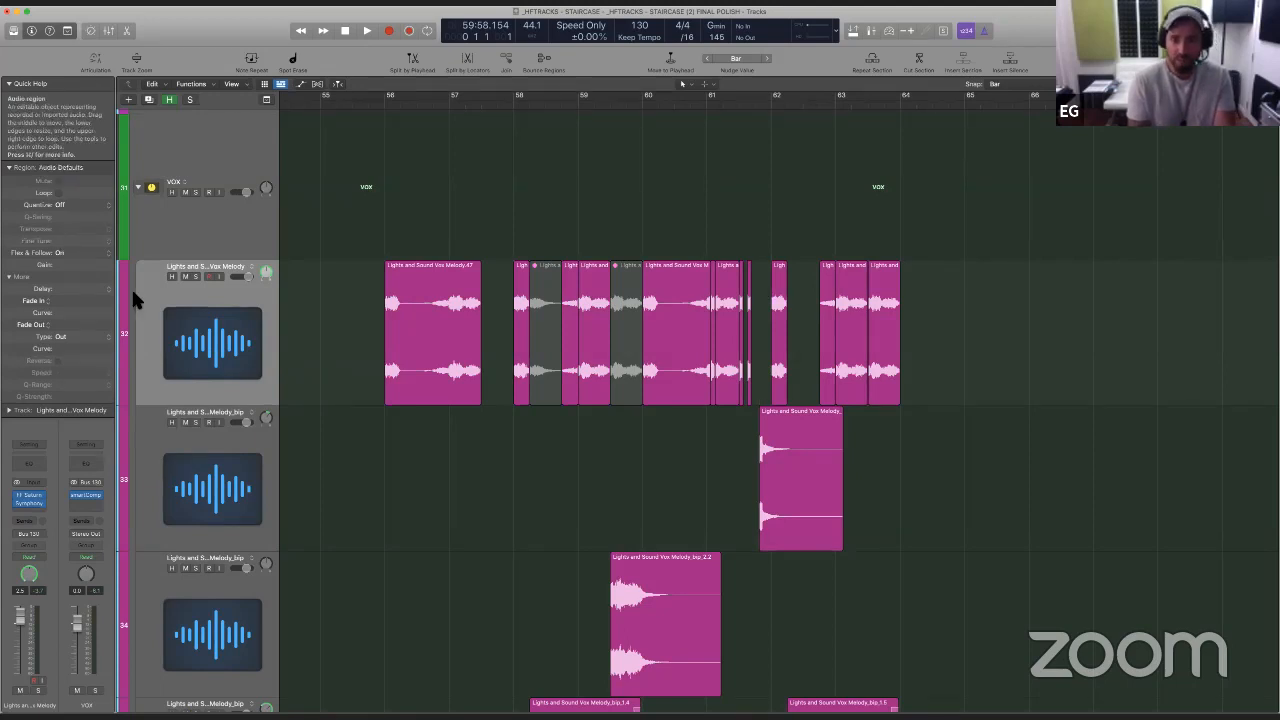
click(638, 322)
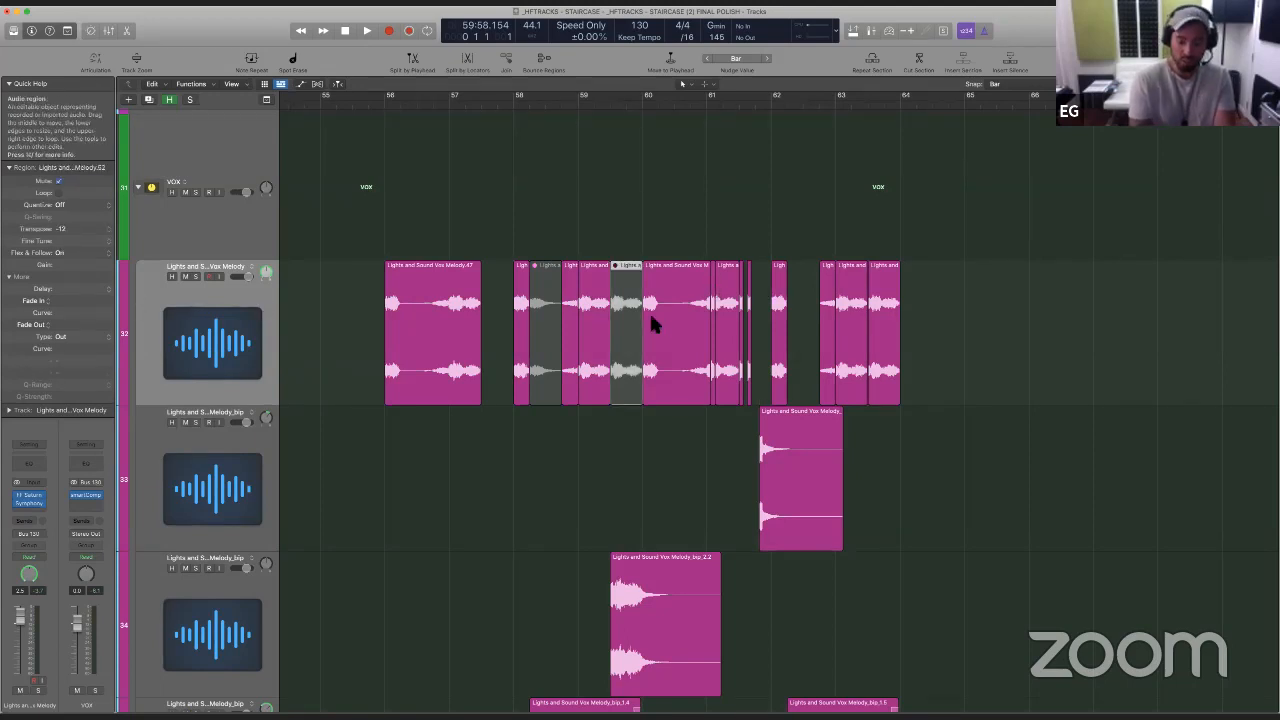
key(Delete)
click(549, 320)
key(Delete)
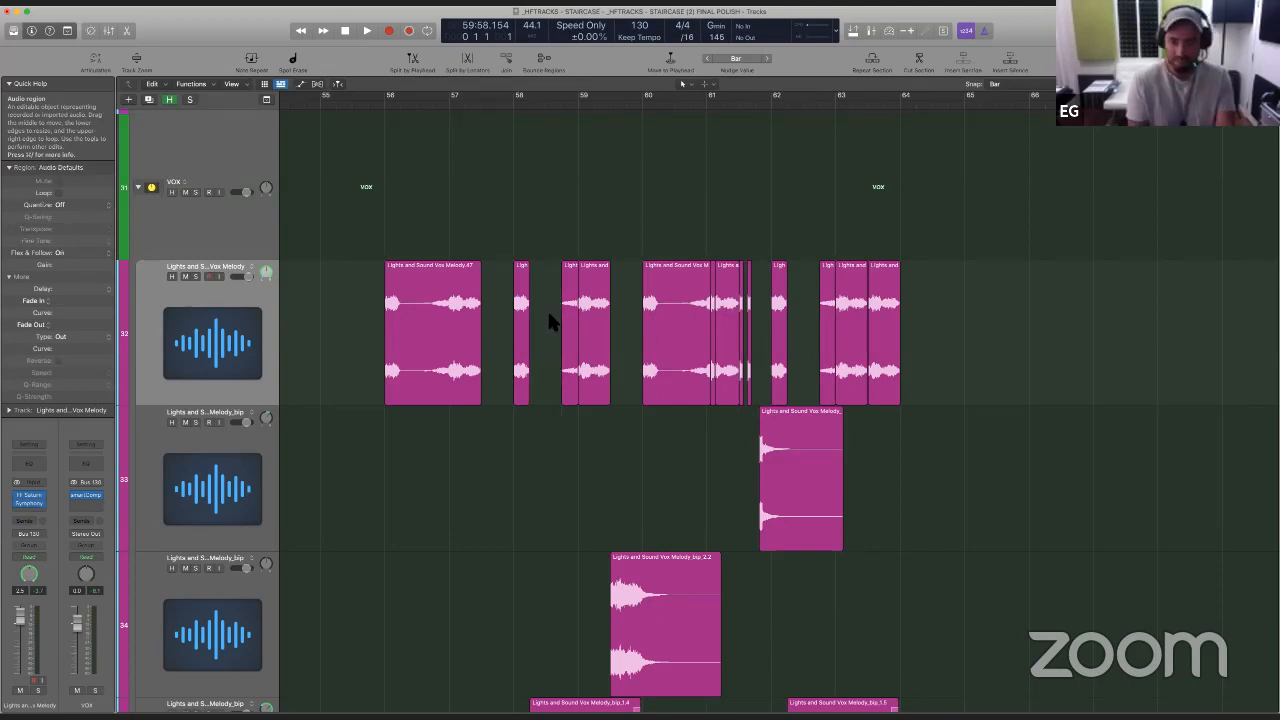
- Check the project alternatives available for going back to the original STAIRCASE version
key(z)
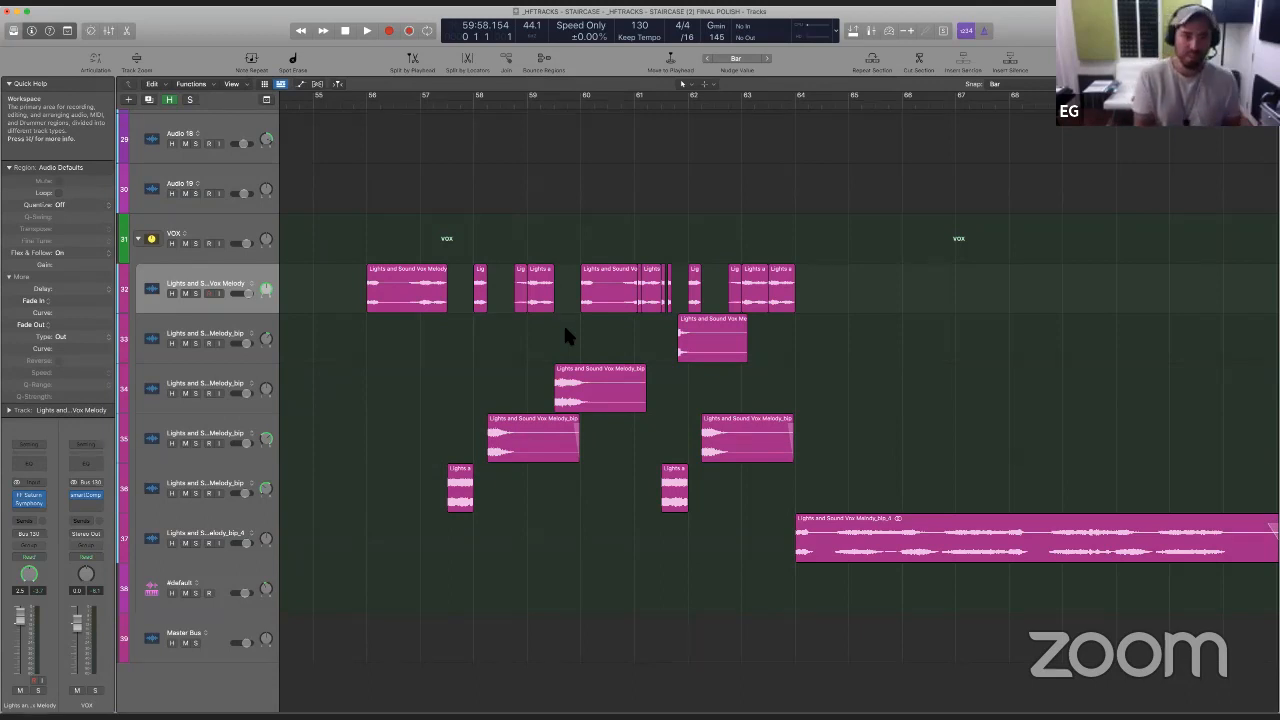
click(88, 2)
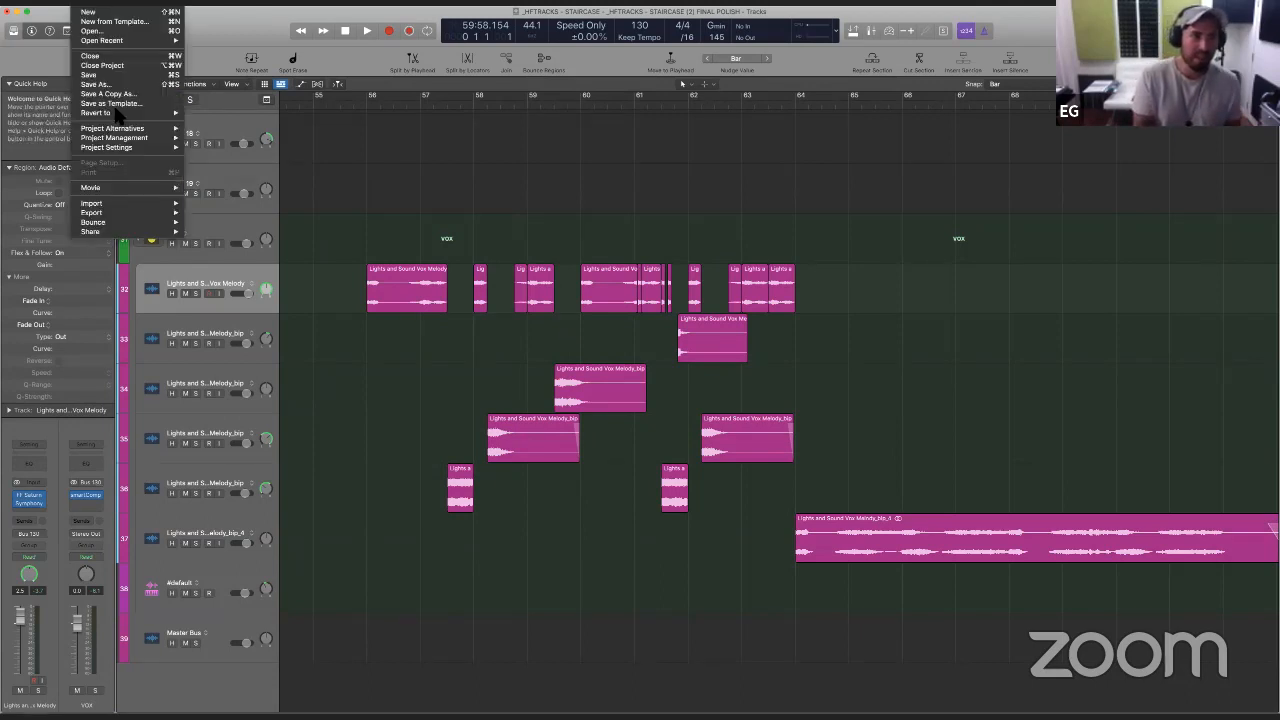
mouse_move(126, 134)
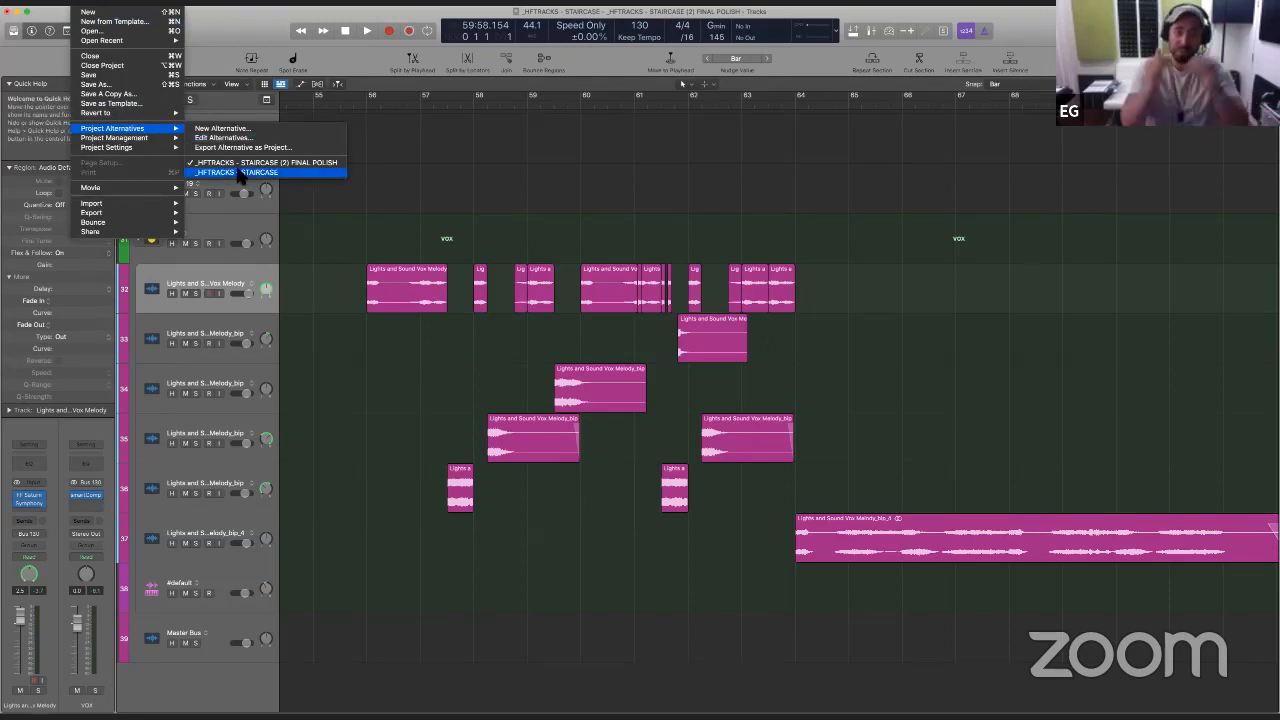
click(362, 365)
scroll(357, 350, left, 5)
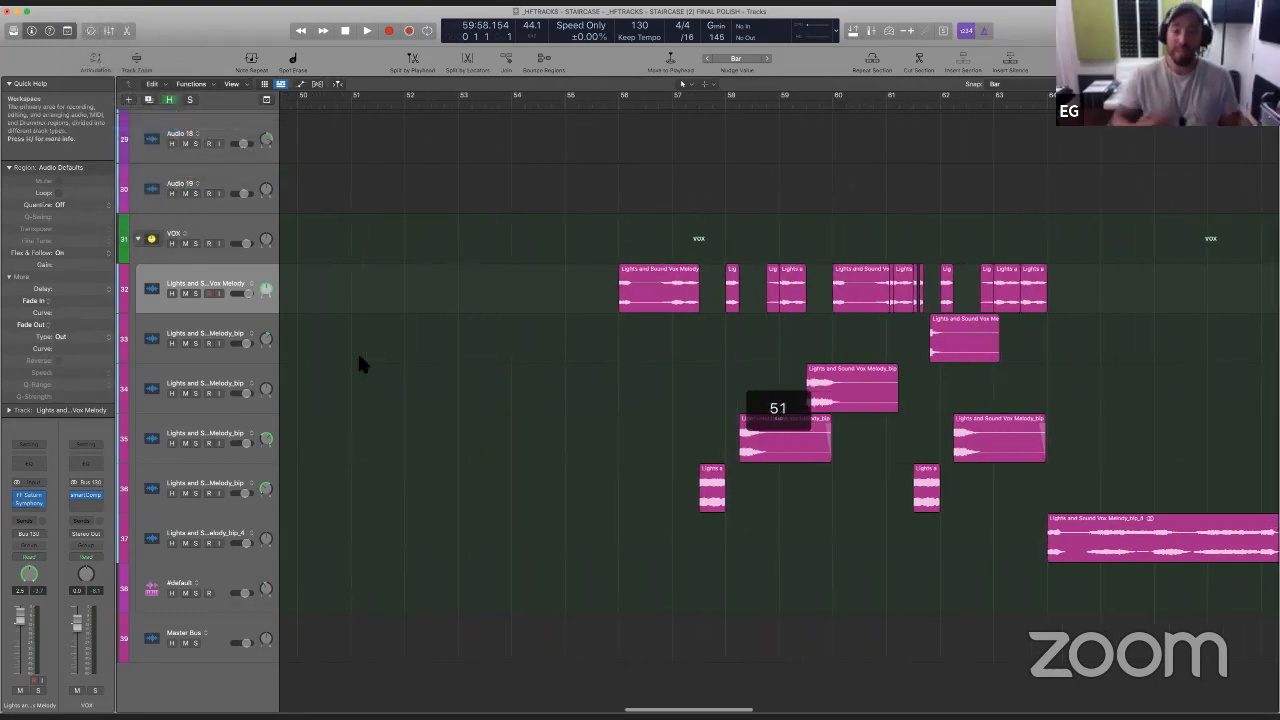
- Recolour the VOX stack magenta together with all its vocal tracks and the #default track
key(z)
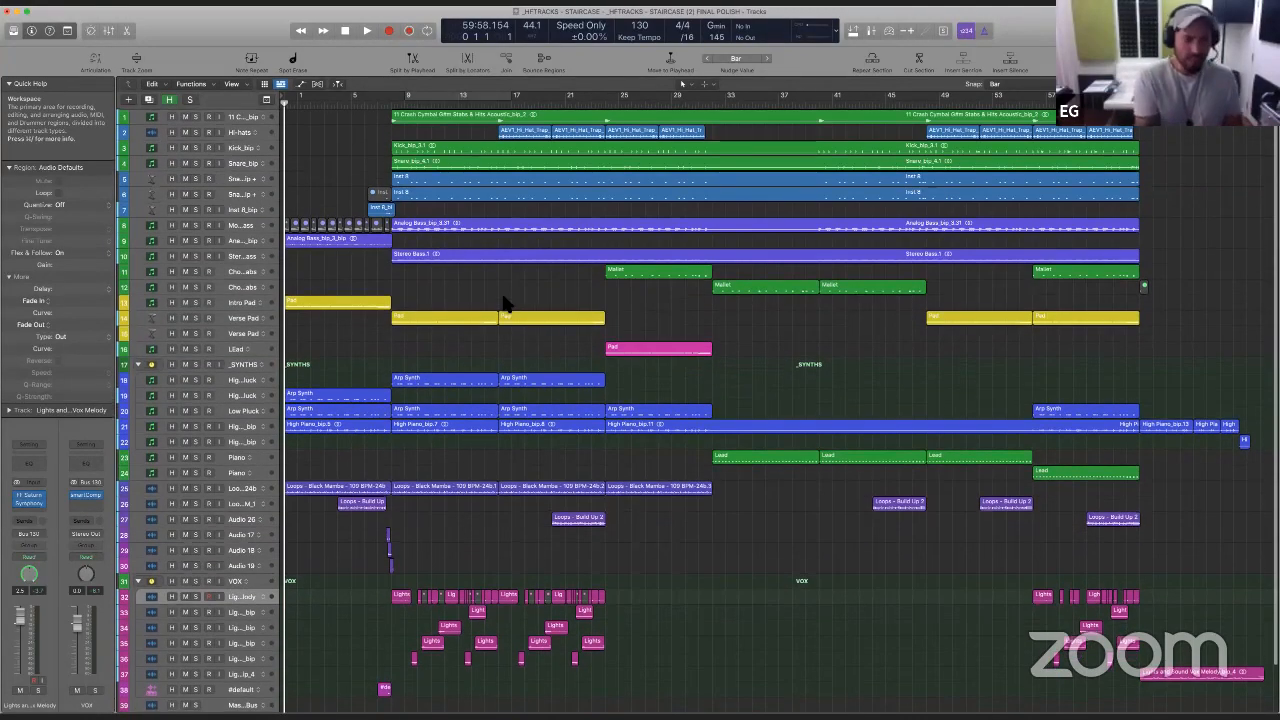
scroll(447, 415, down, 1)
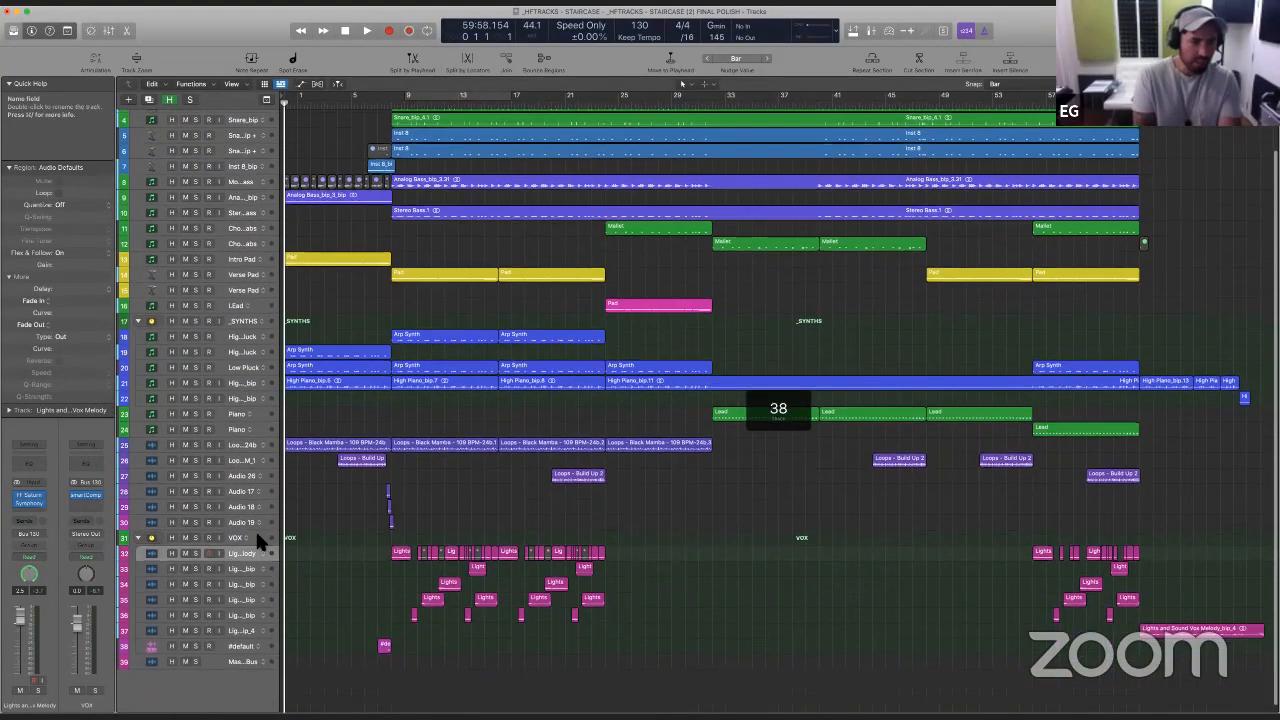
click(255, 535)
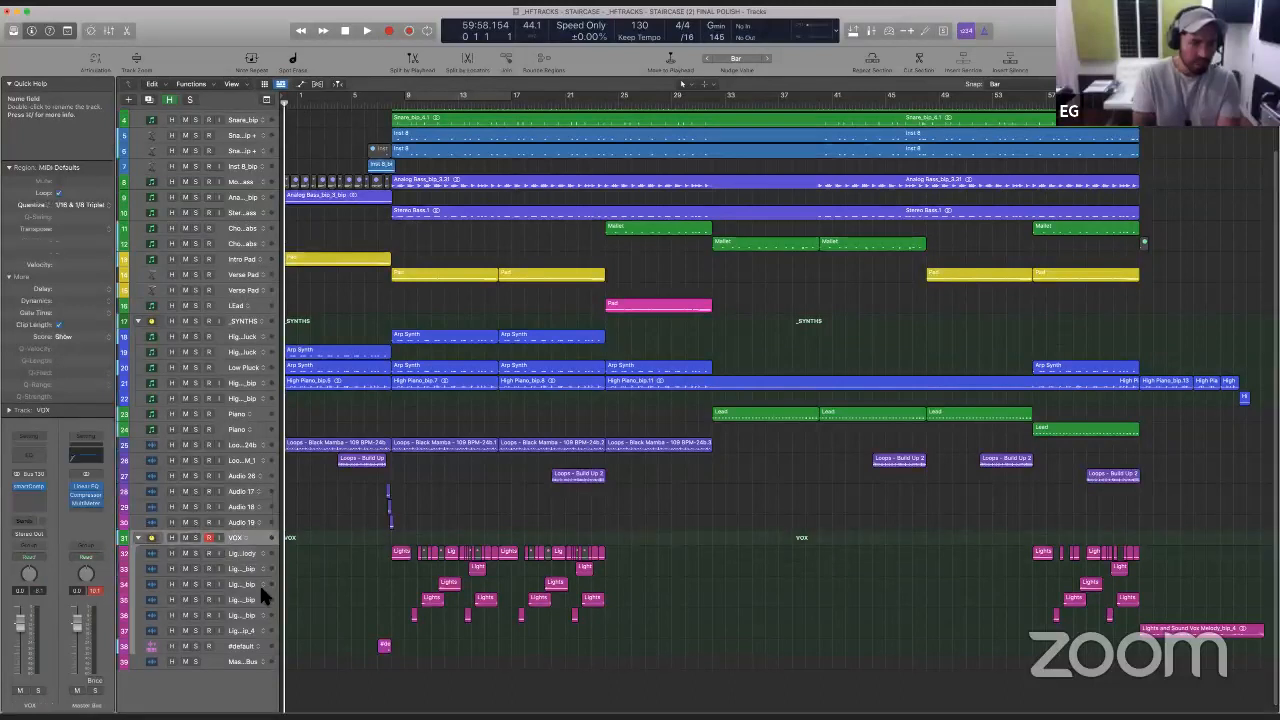
shift+click(268, 647)
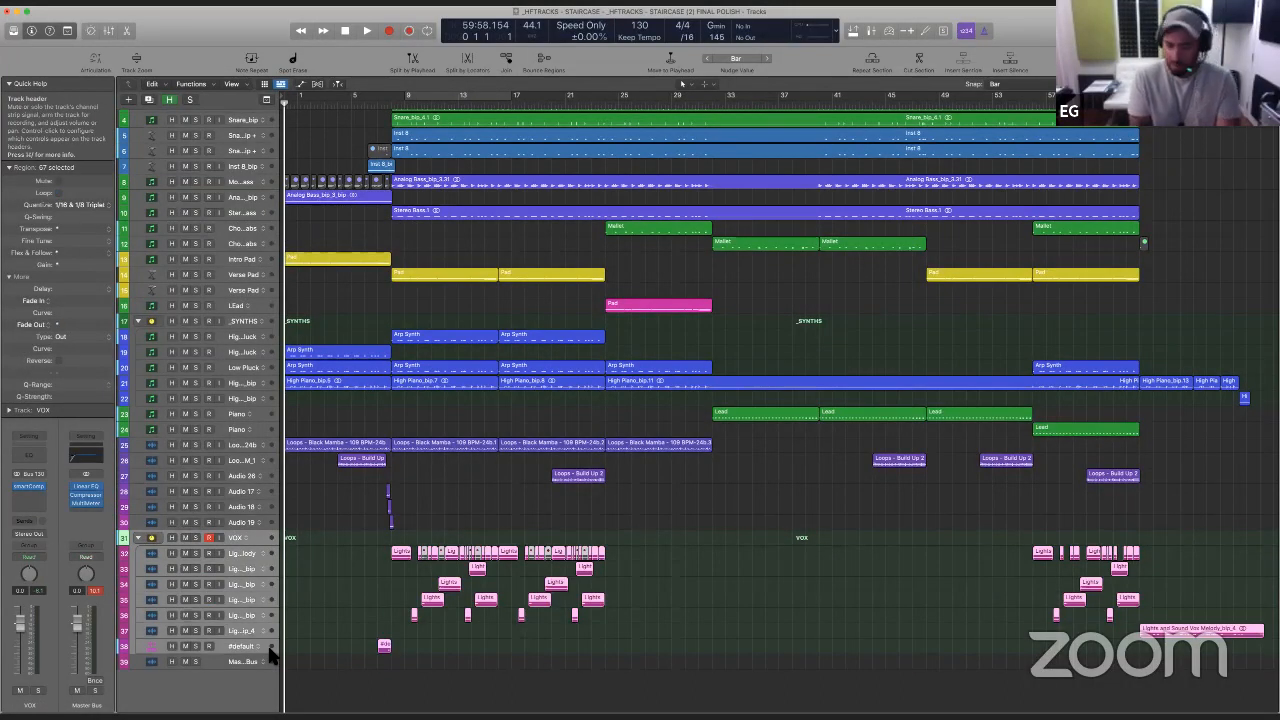
key(alt+c)
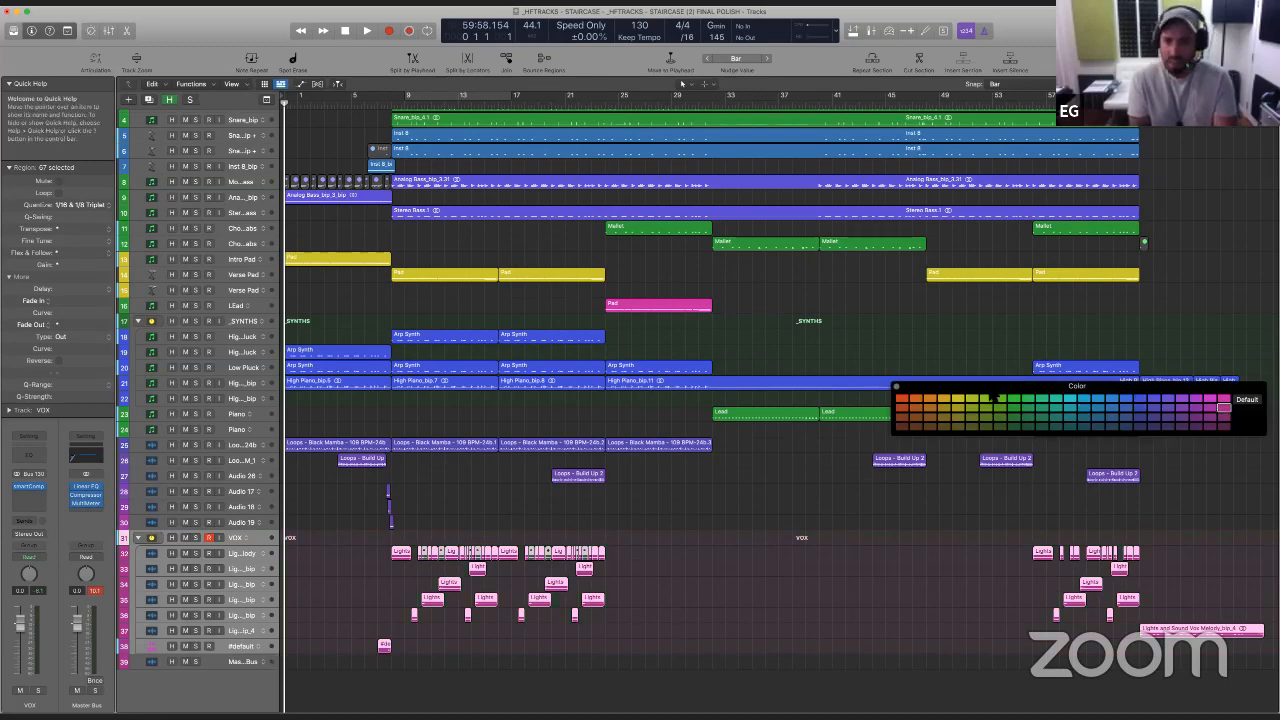
click(897, 388)
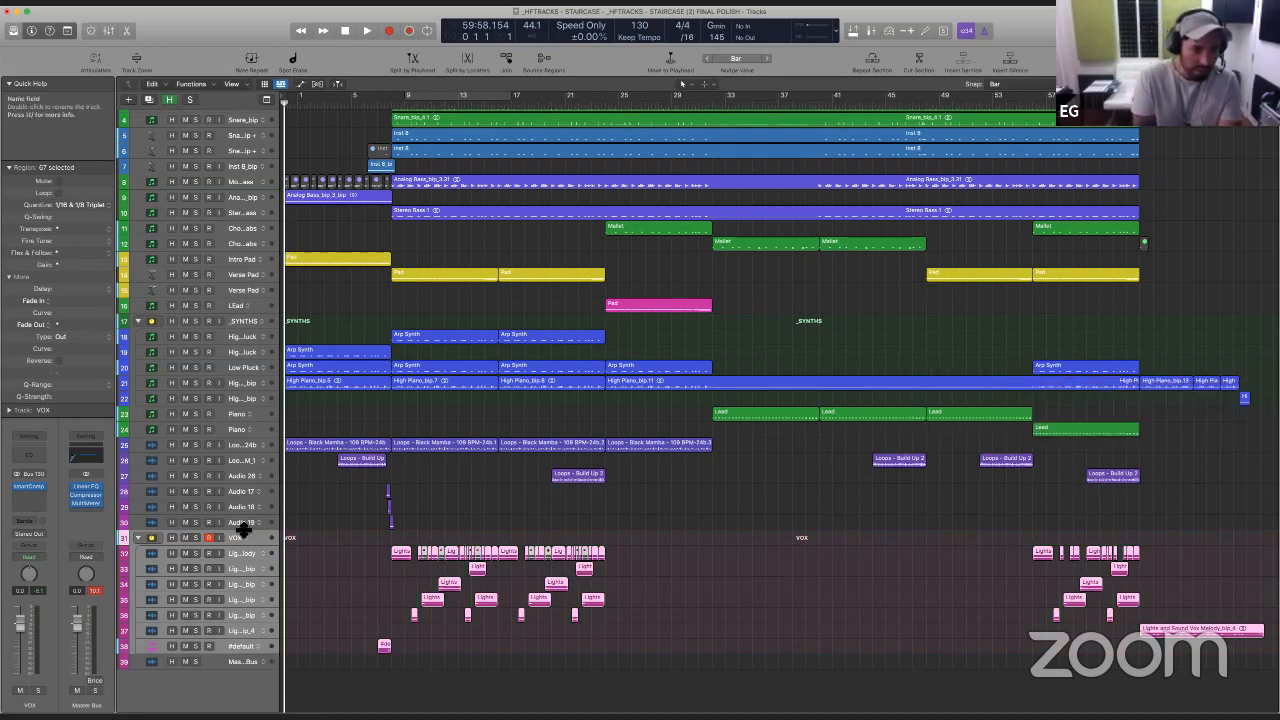
- Recolour the Build Up loop track and the Audio 26, 17, 18 and 19 tracks, with their regions, orange-red
drag(265, 520, 272, 462)
key(alt+c)
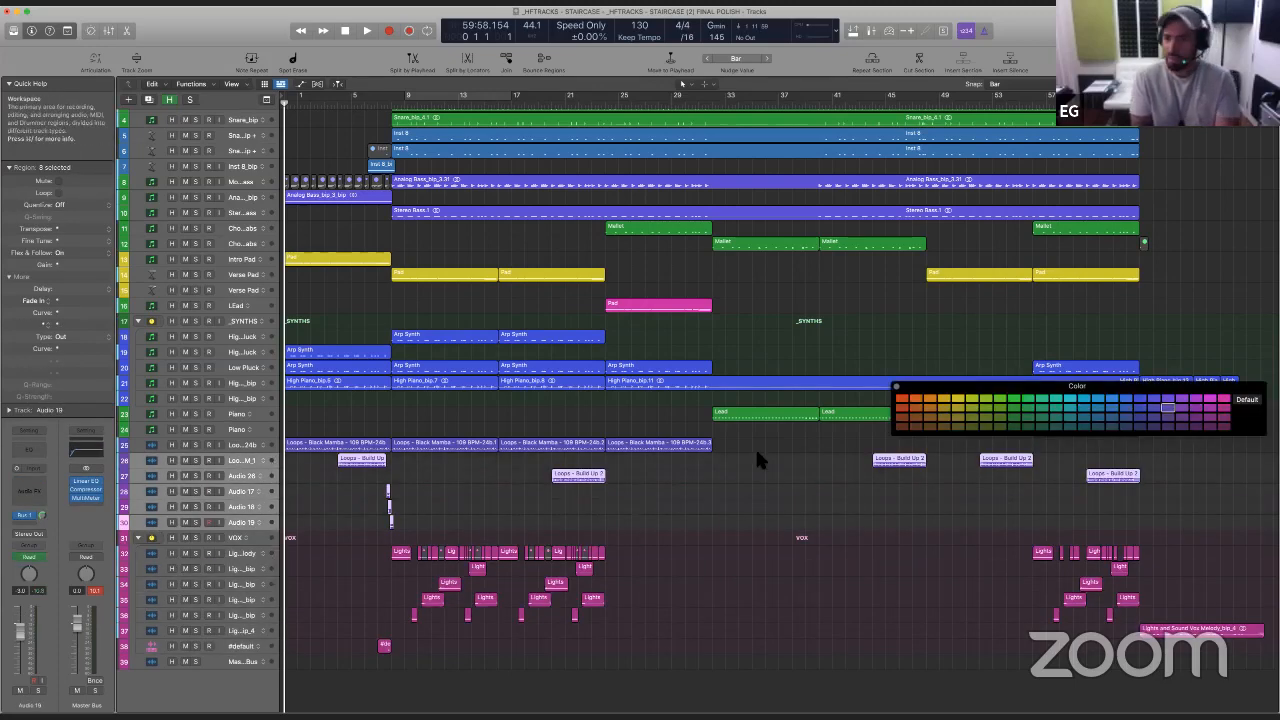
click(904, 400)
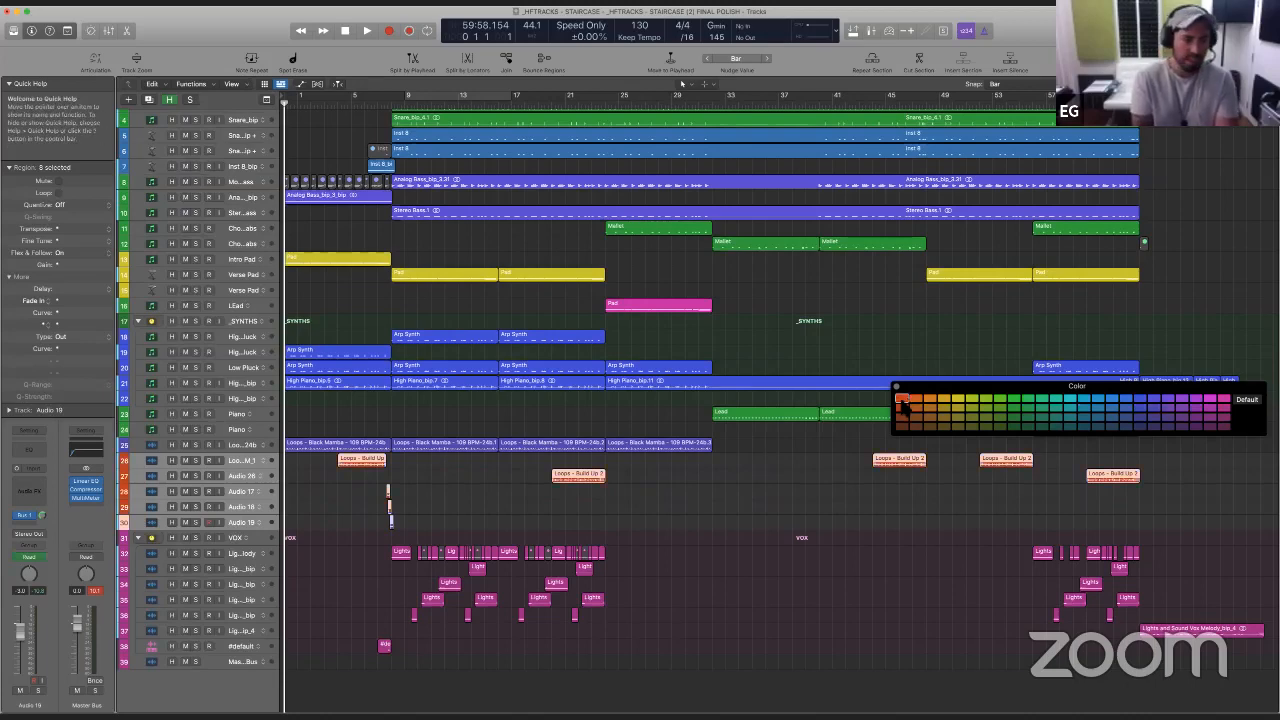
click(677, 484)
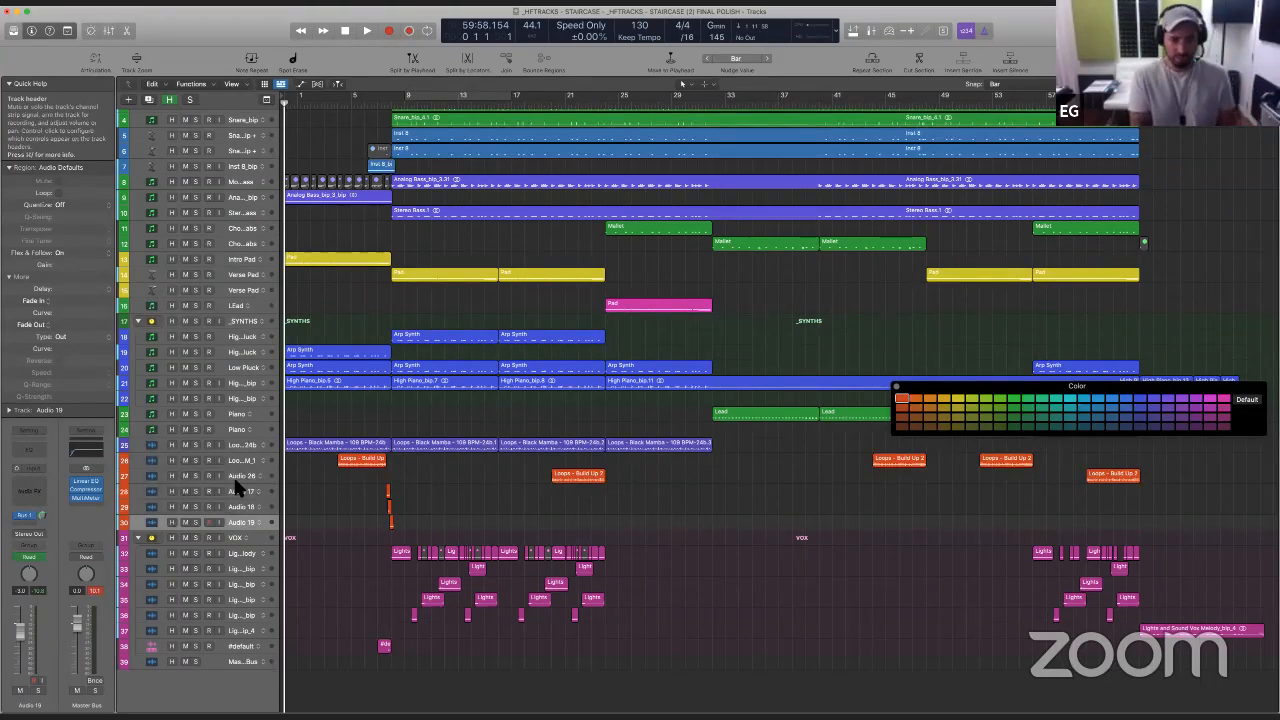
drag(310, 516, 397, 463)
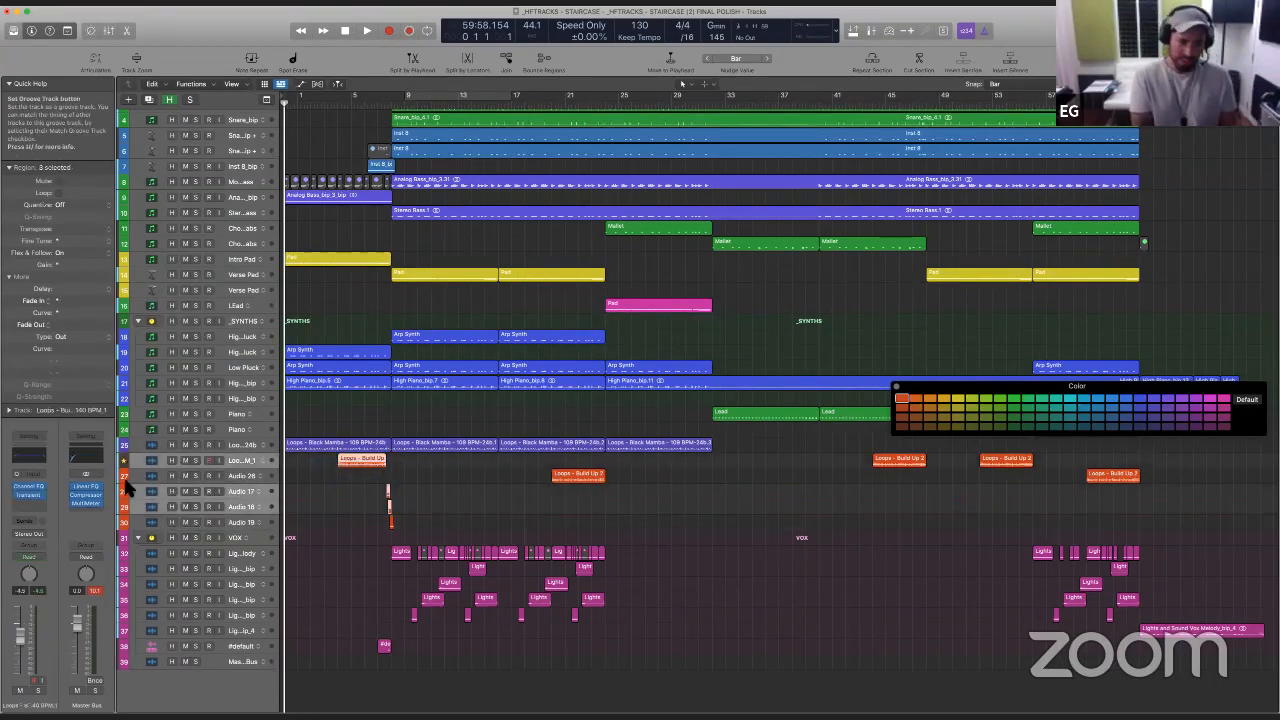
click(902, 401)
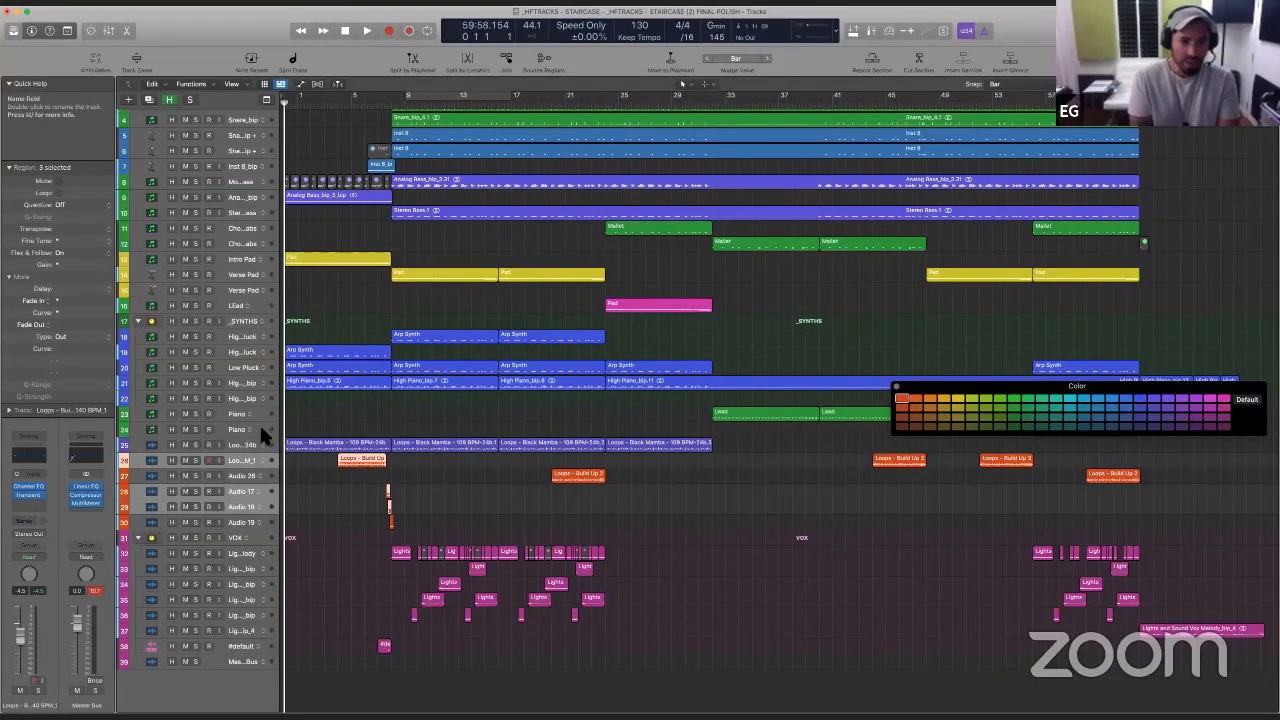
- Recolour the LEad track's Pad region blue and move the track into the _SYNTHS stack as its first track
drag(921, 386, 914, 311)
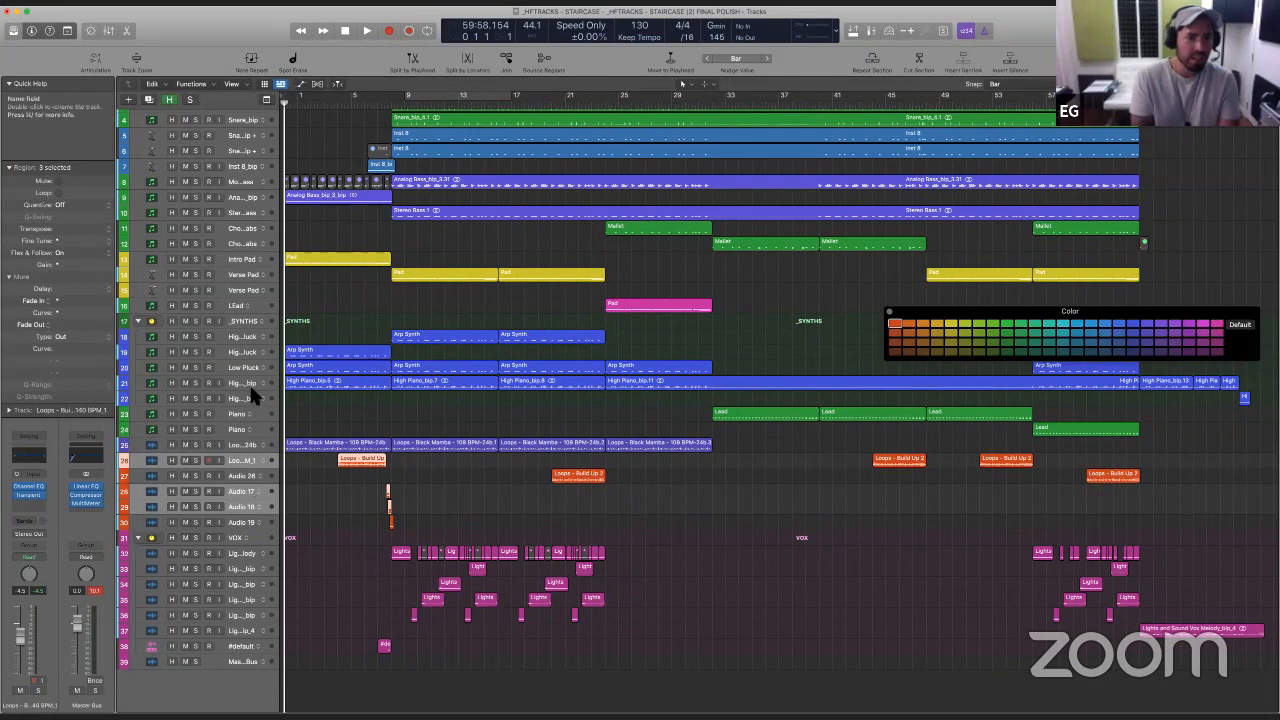
click(256, 300)
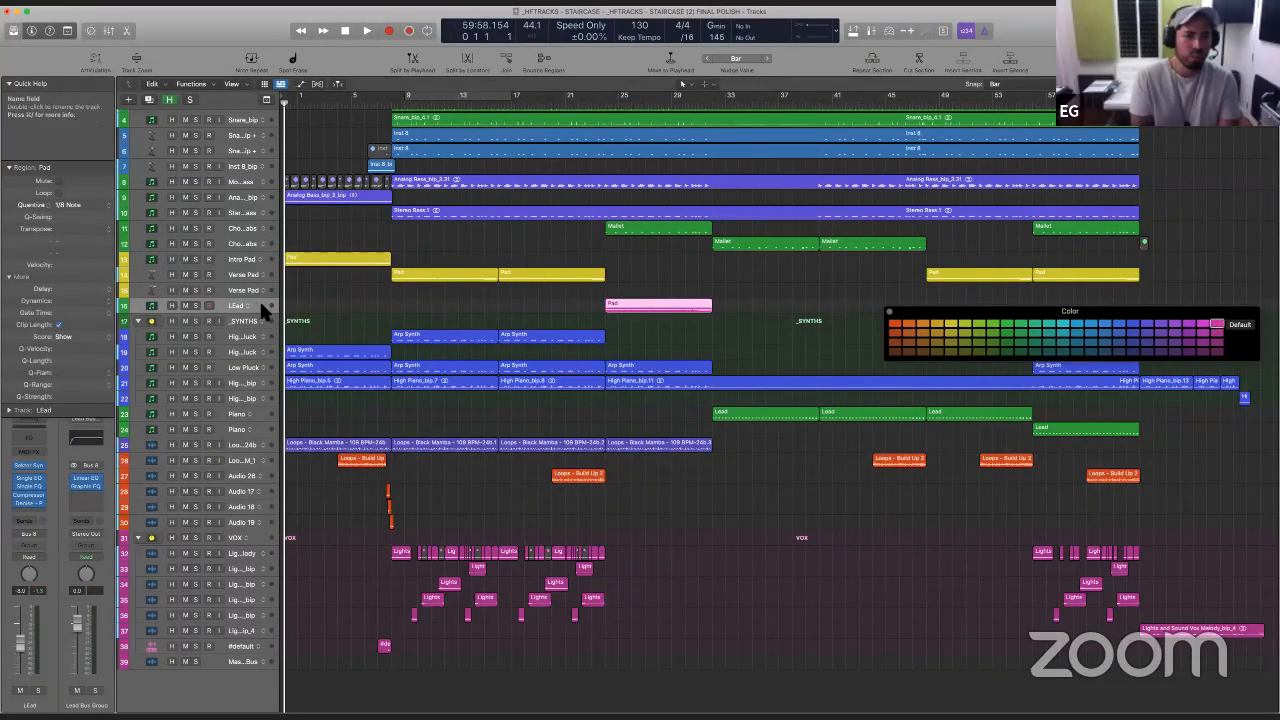
click(1132, 325)
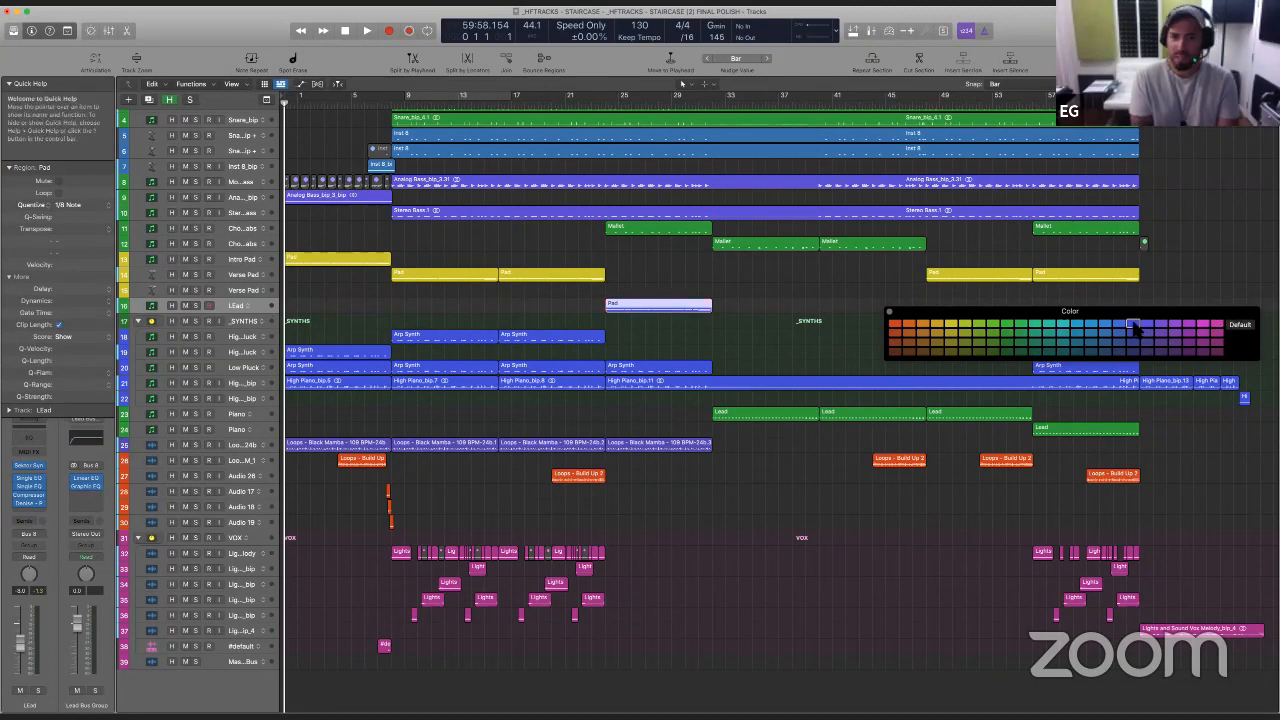
click(242, 323)
drag(259, 298, 263, 332)
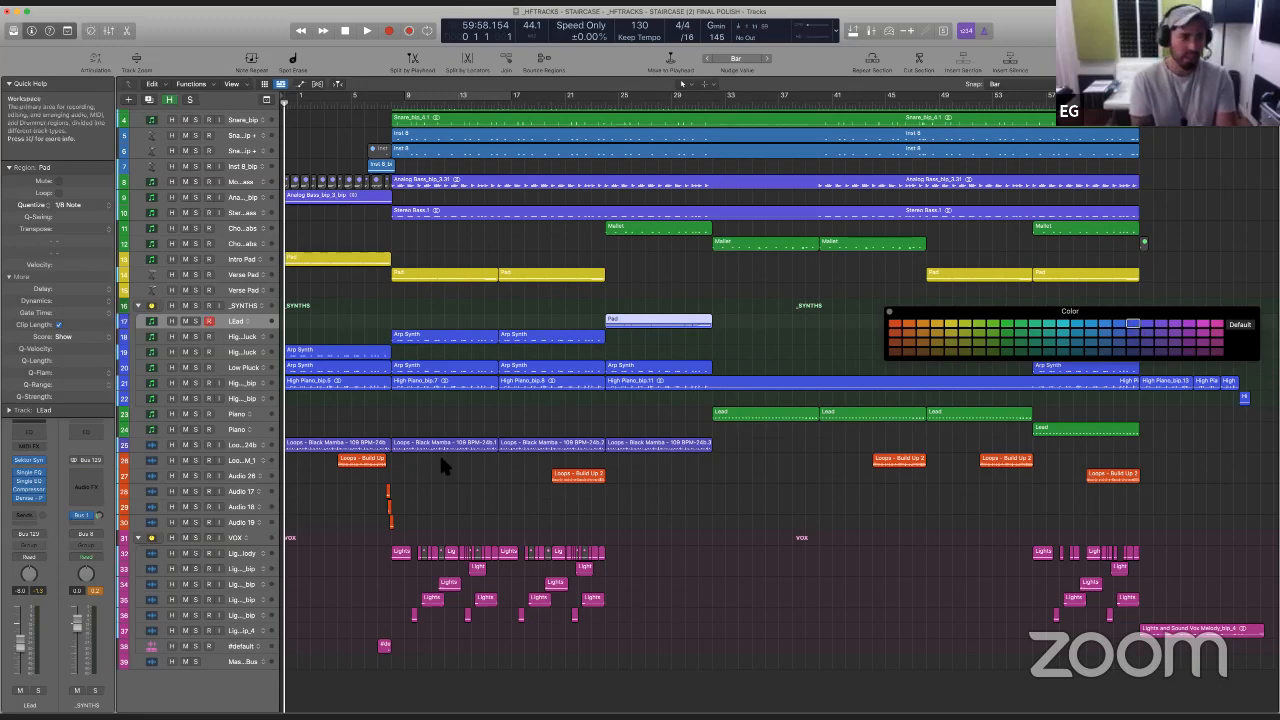
- Audition the Black Mamba loop track in solo and recolour the track and its regions orange-red
click(235, 448)
click(195, 445)
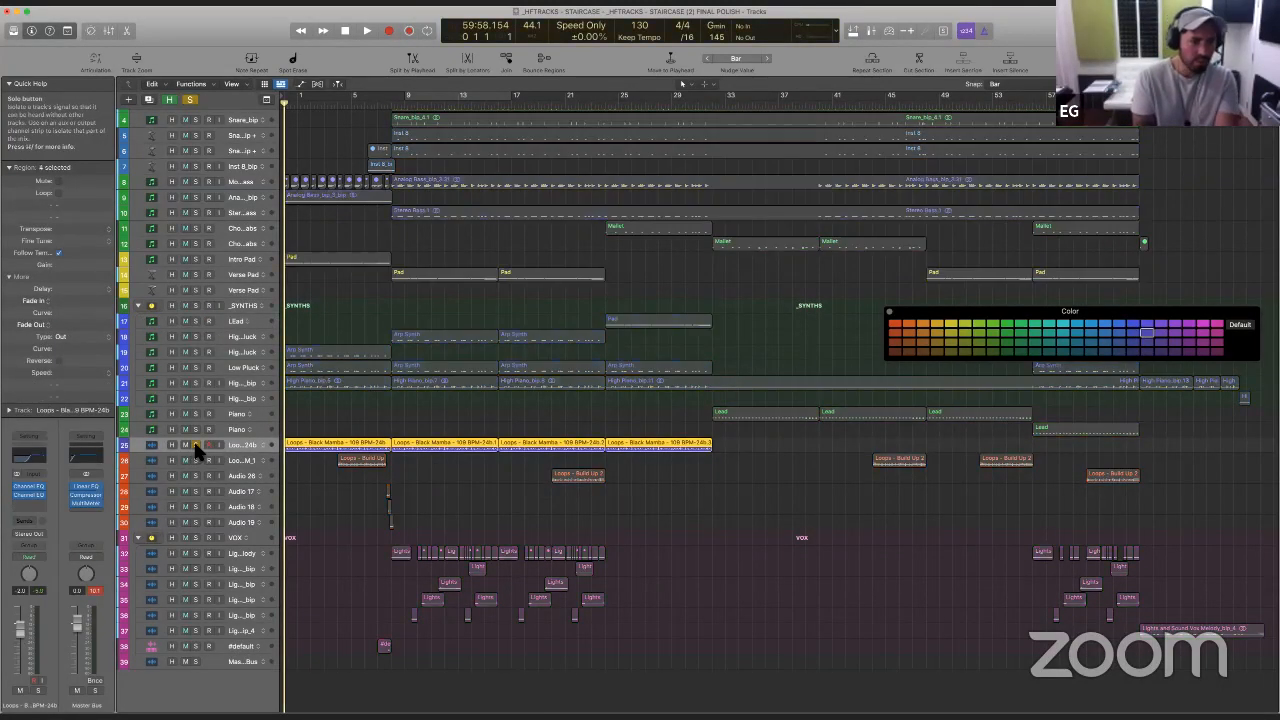
click(194, 444)
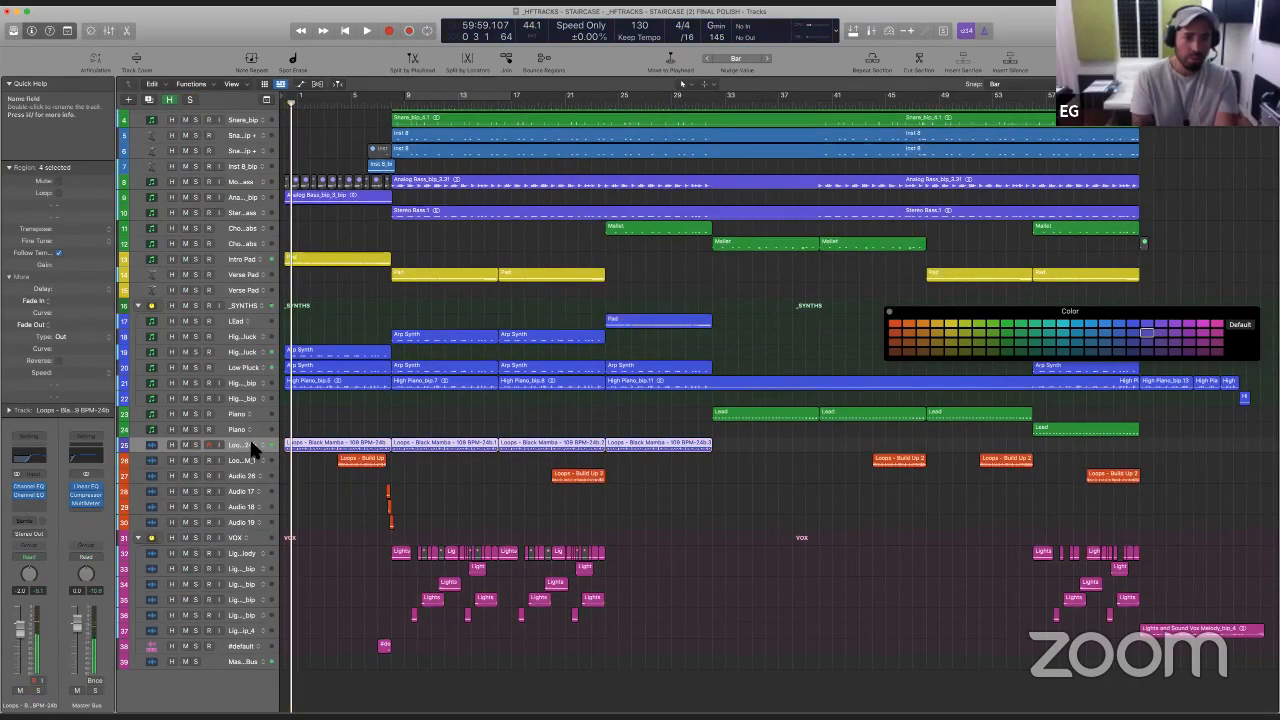
key(alt+c)
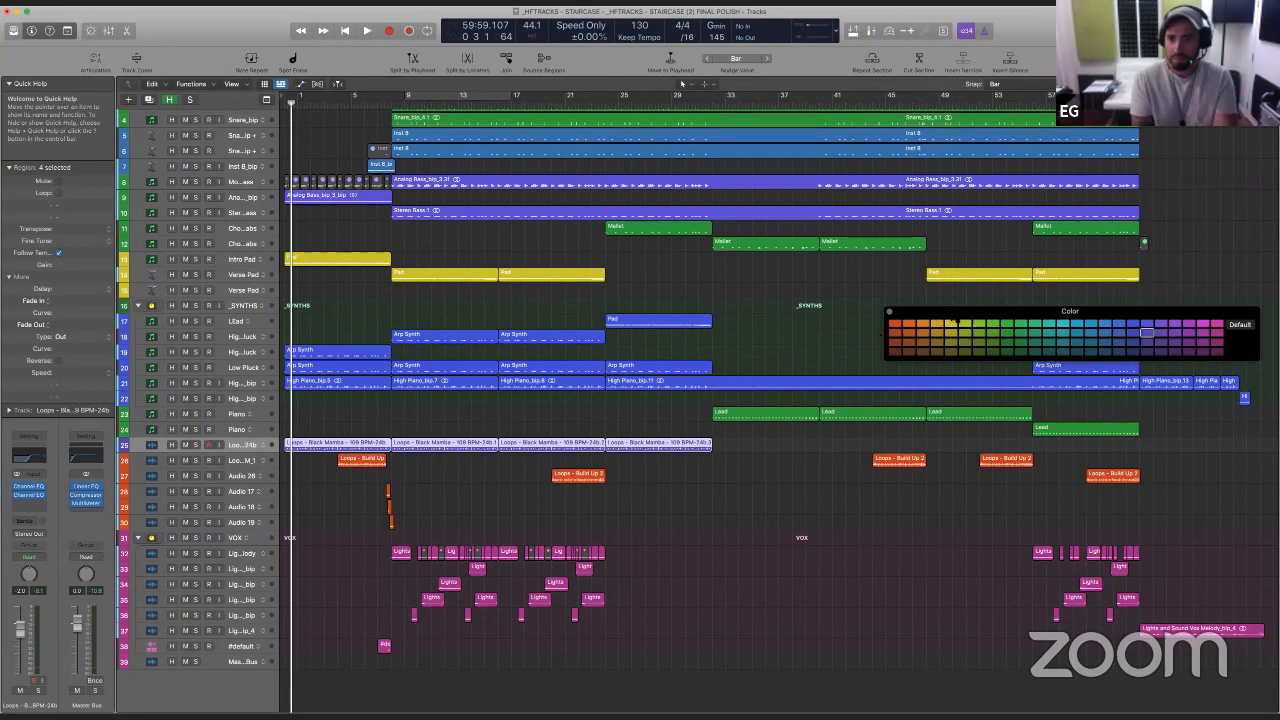
click(894, 324)
click(505, 397)
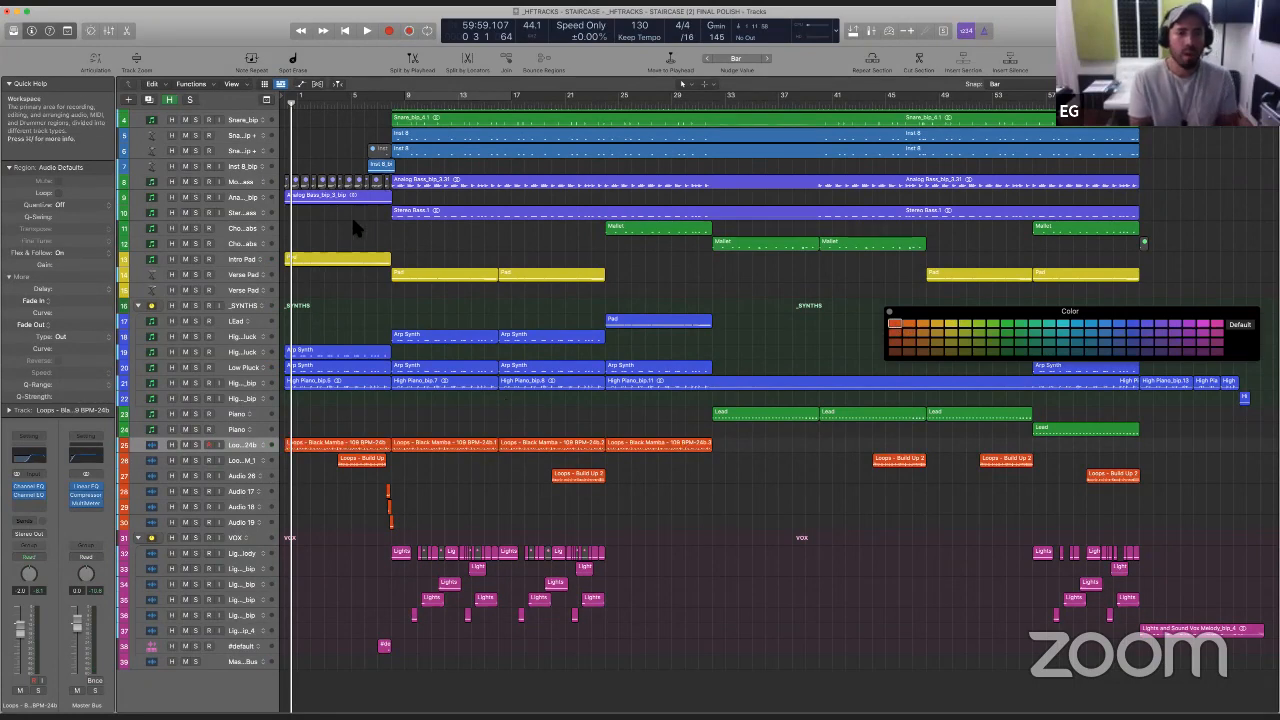
- Recolour the seven drum tracks, from the 11 Crash cymbal track down to the one above Mono Bass, orange-red
scroll(351, 214, up, 2)
drag(351, 233, 435, 191)
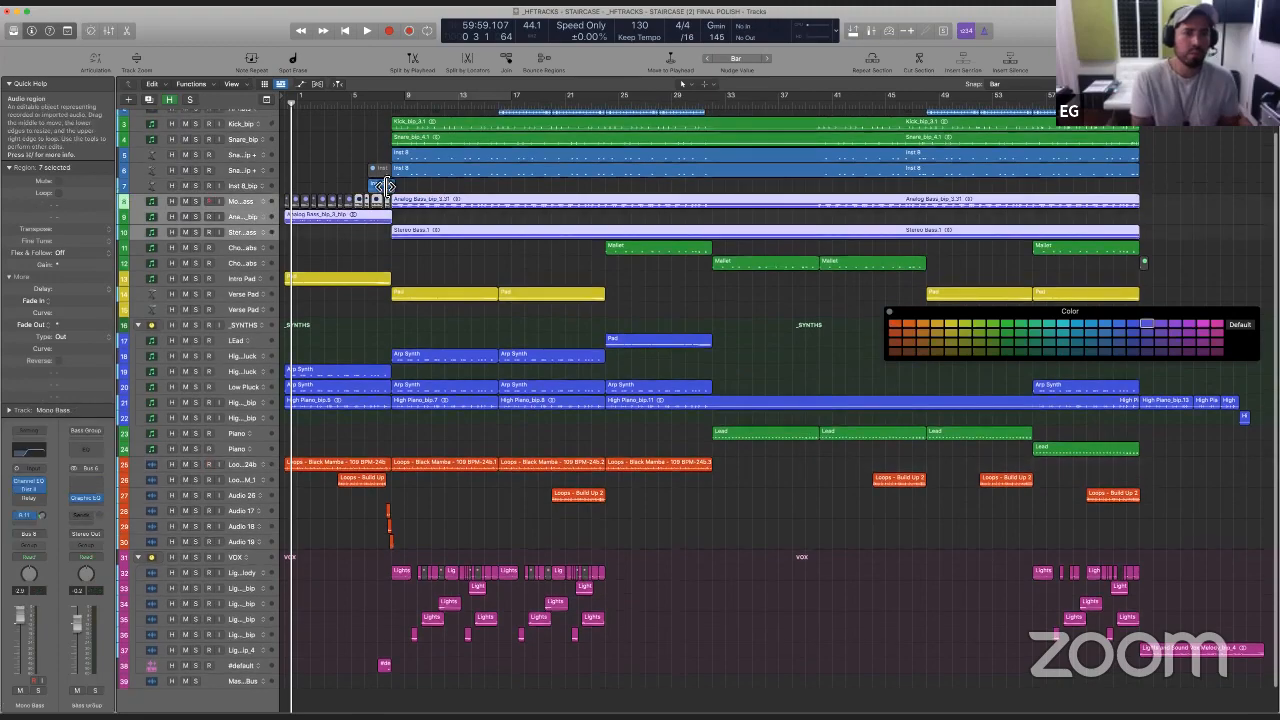
scroll(353, 166, up, 3)
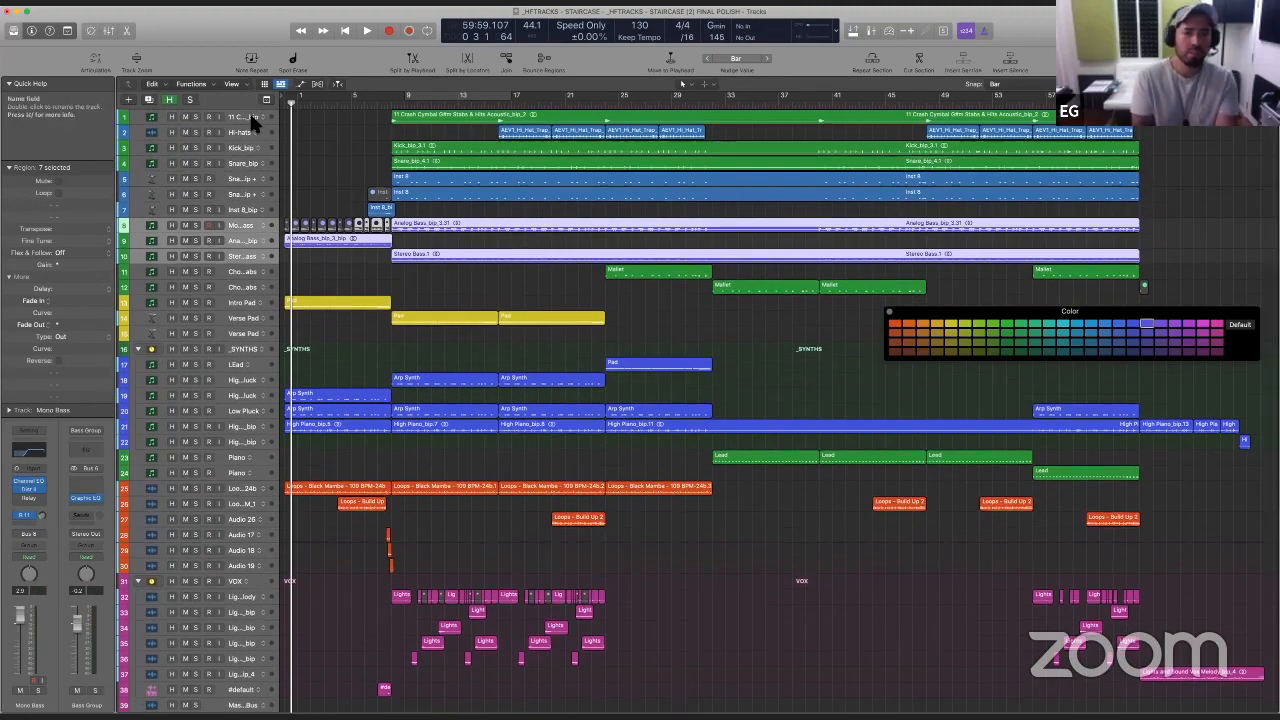
click(249, 112)
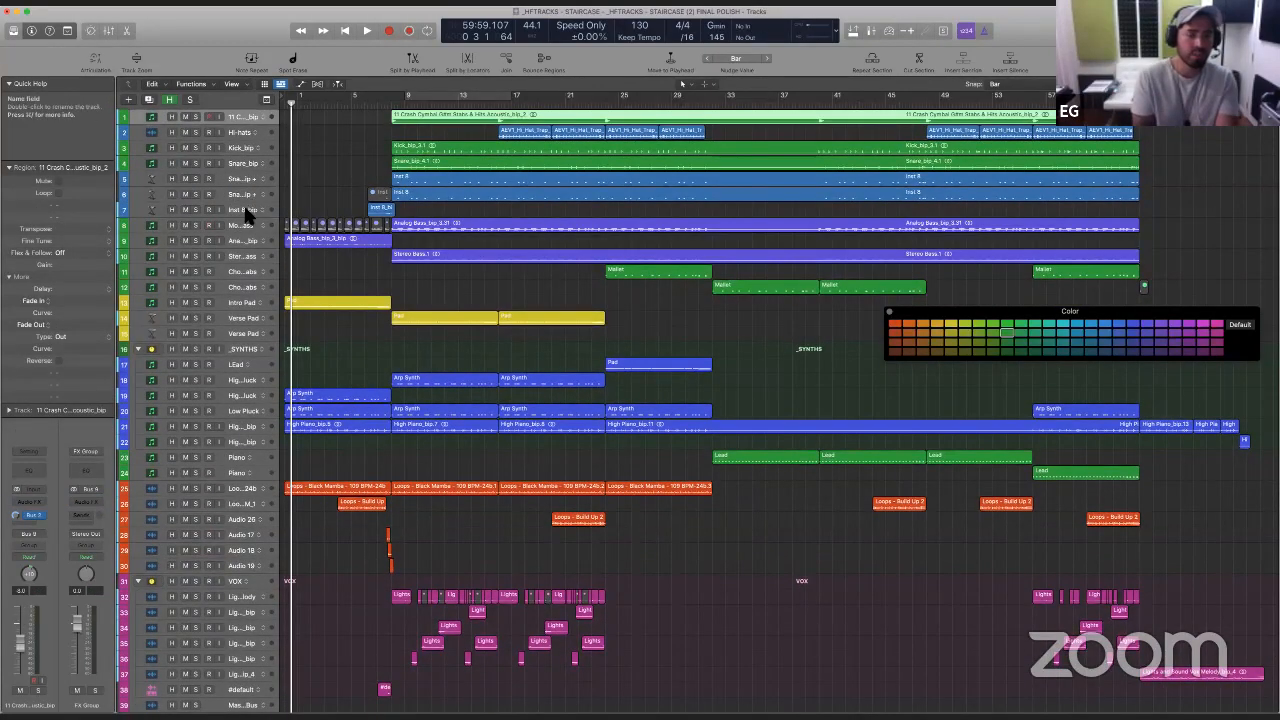
shift+click(240, 211)
key(alt+c)
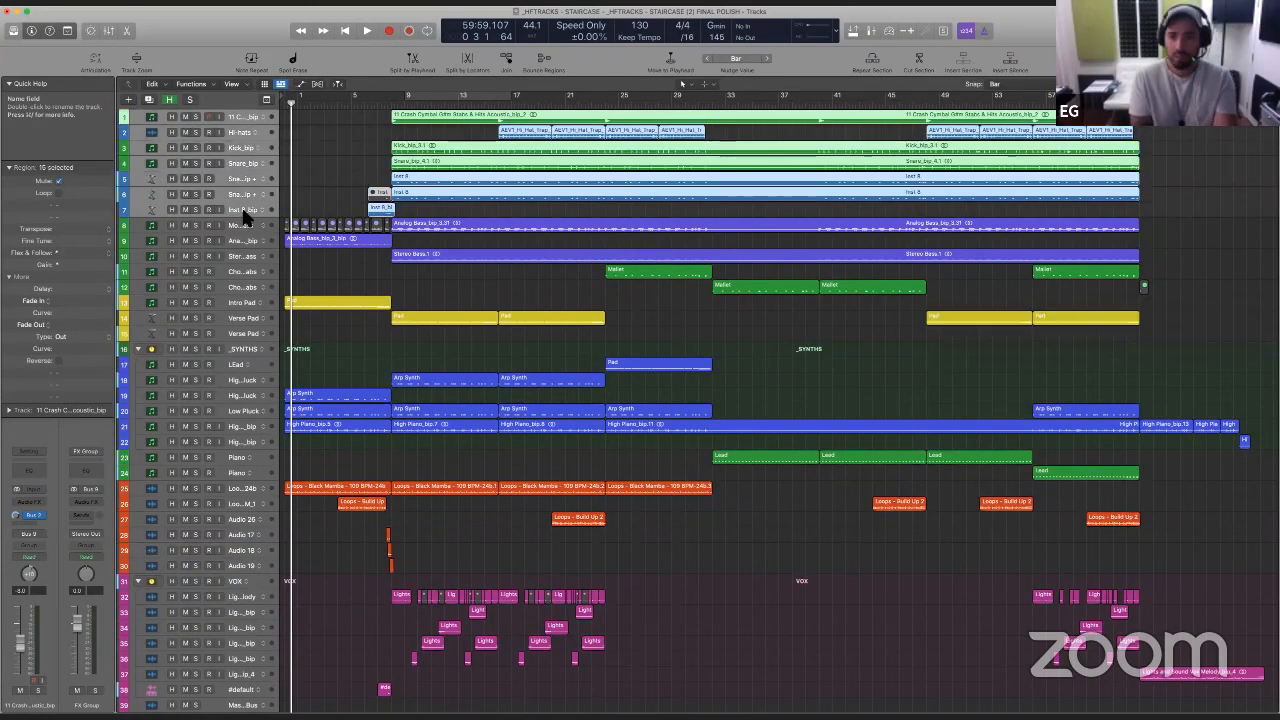
key(alt+c)
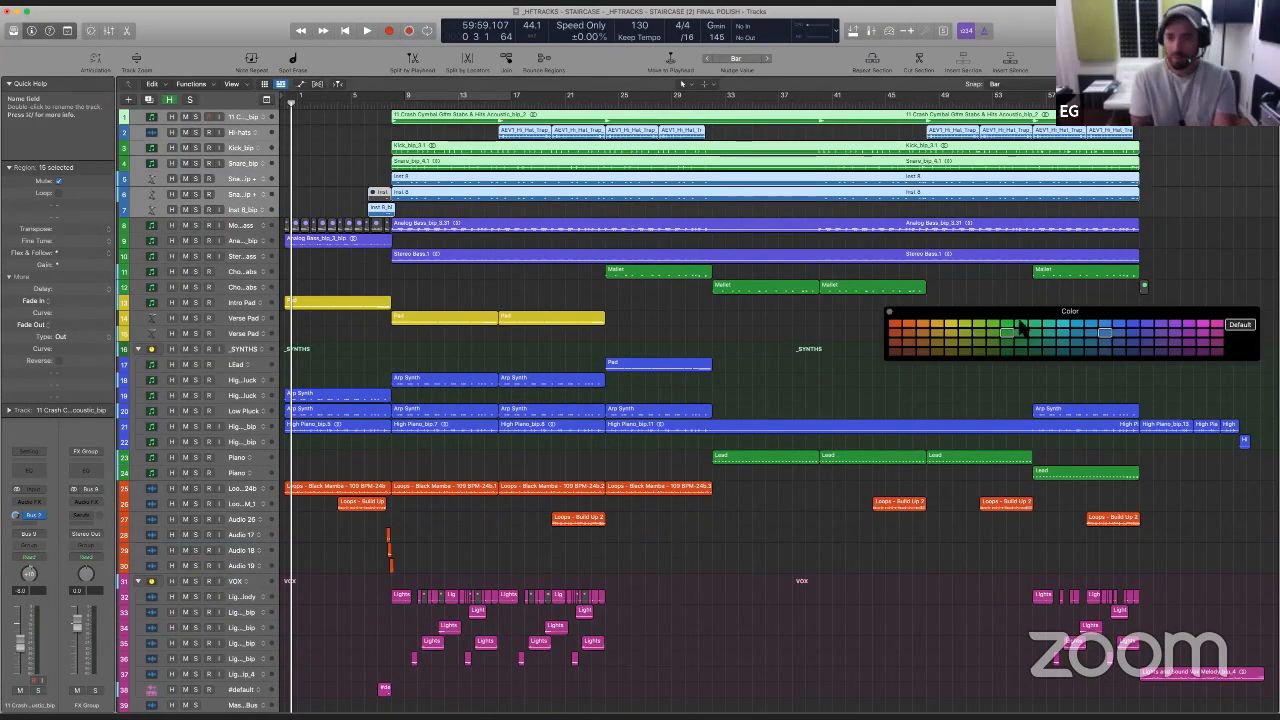
click(893, 325)
- Move the Black Mamba and Build Up loop tracks and Audio 26, 17, 18 and 19 directly below the drum tracks, above Mono Bass
click(243, 488)
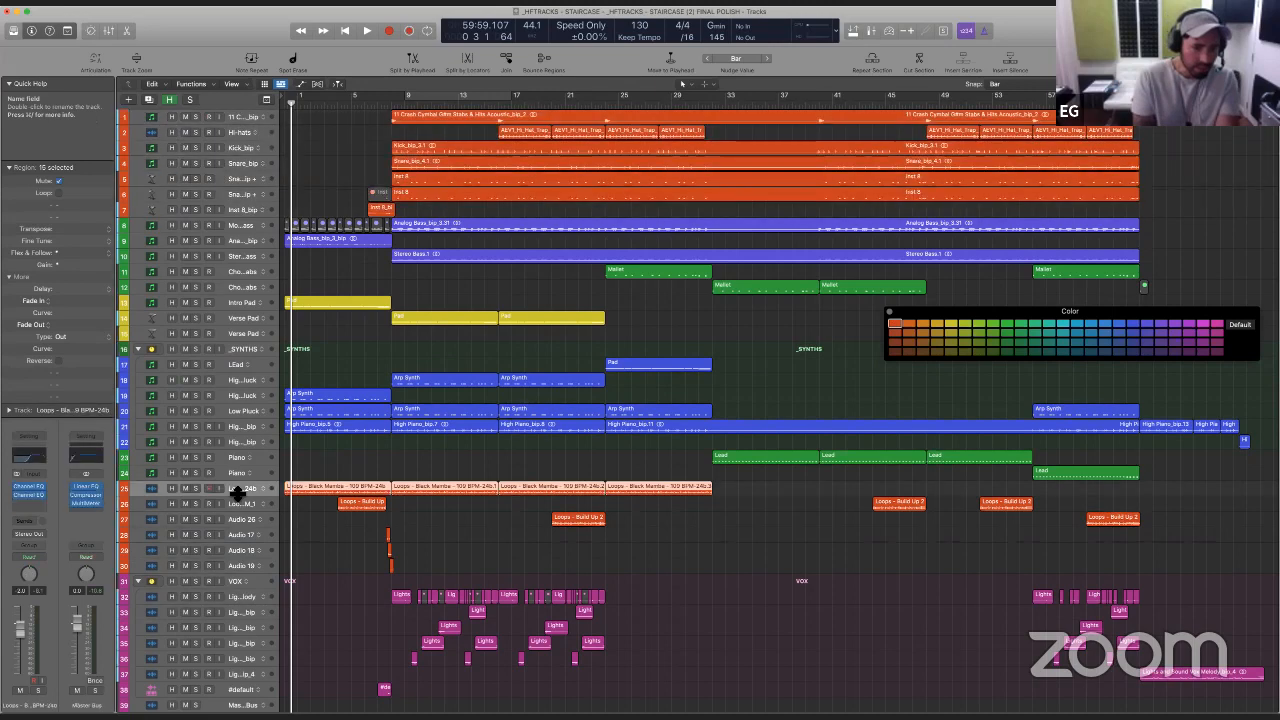
shift+click(243, 557)
drag(243, 545, 231, 203)
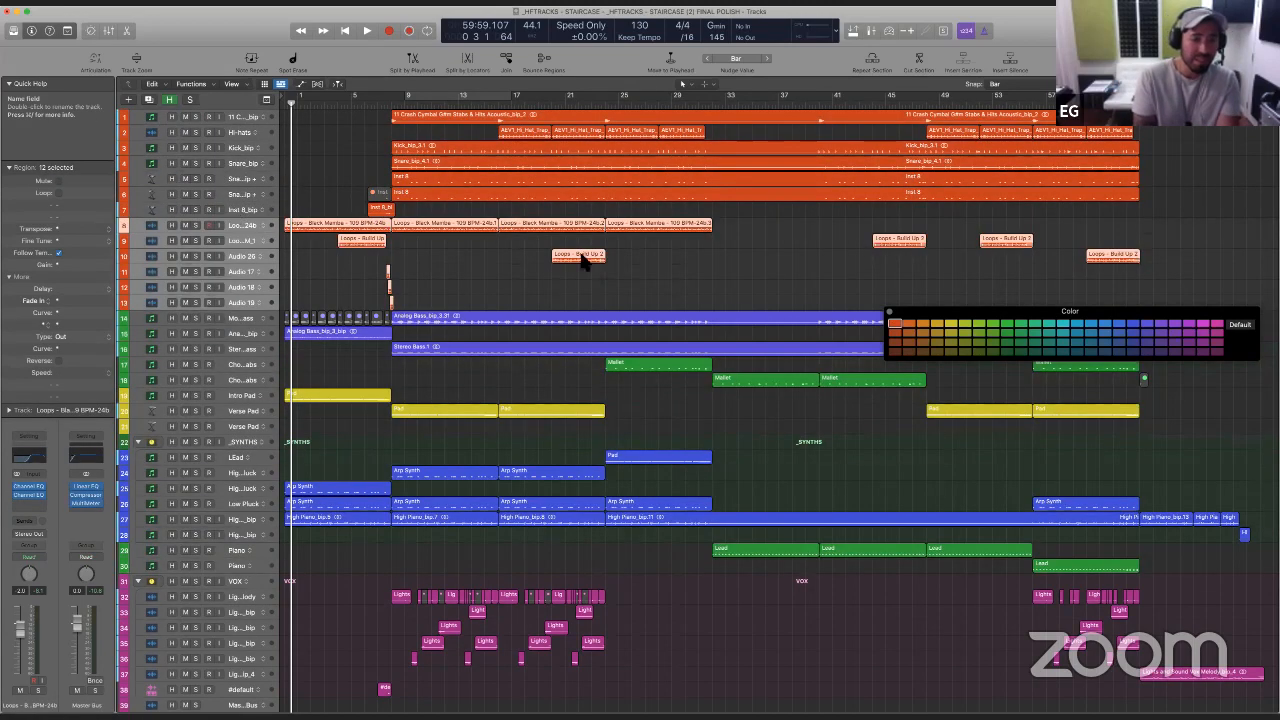
drag(917, 317, 930, 260)
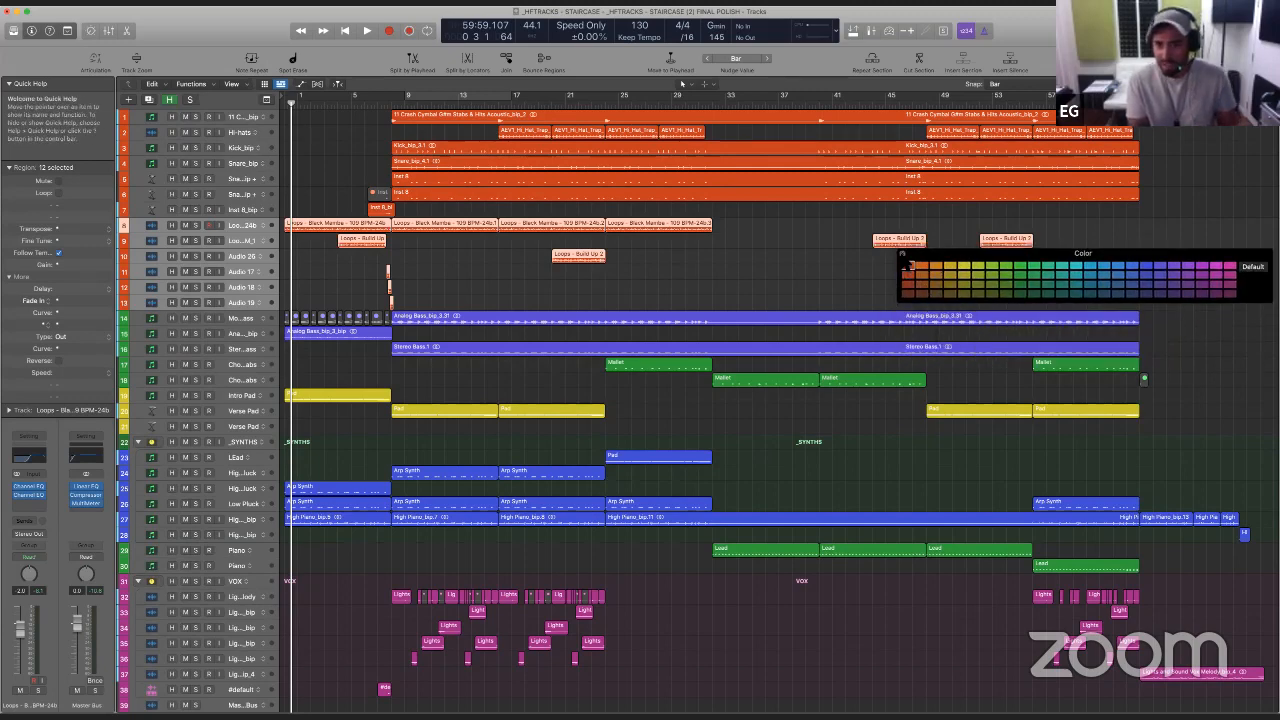
click(903, 253)
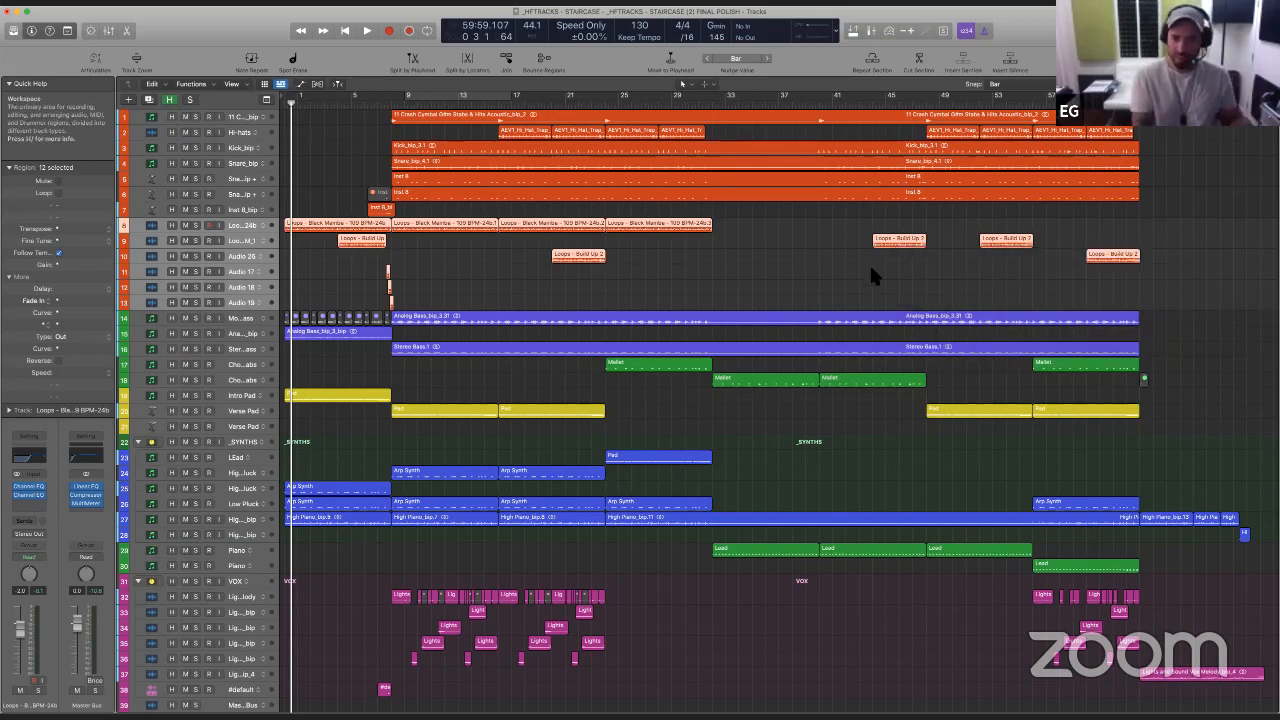
click(782, 410)
- Recolour the two Chord Stabs tracks' Mallet regions blue and move both tracks into the _SYNTHS stack above LEad
scroll(782, 410, down, 1)
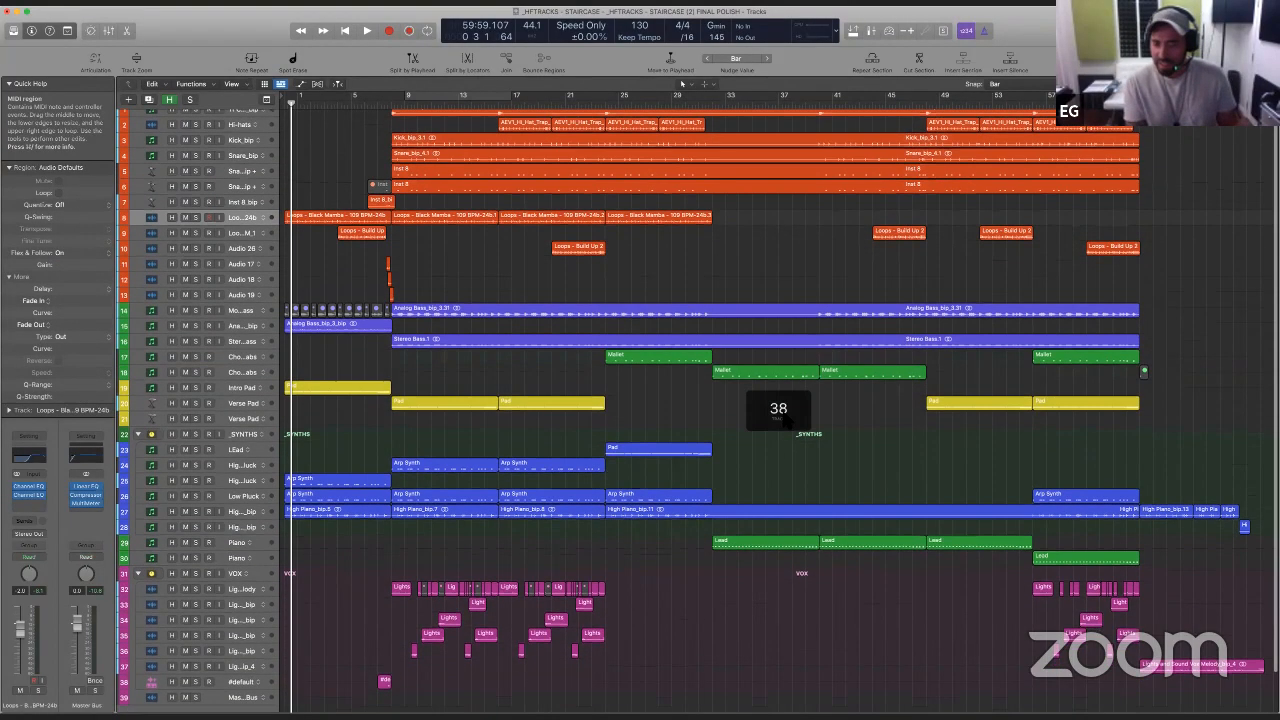
scroll(781, 410, down, 1)
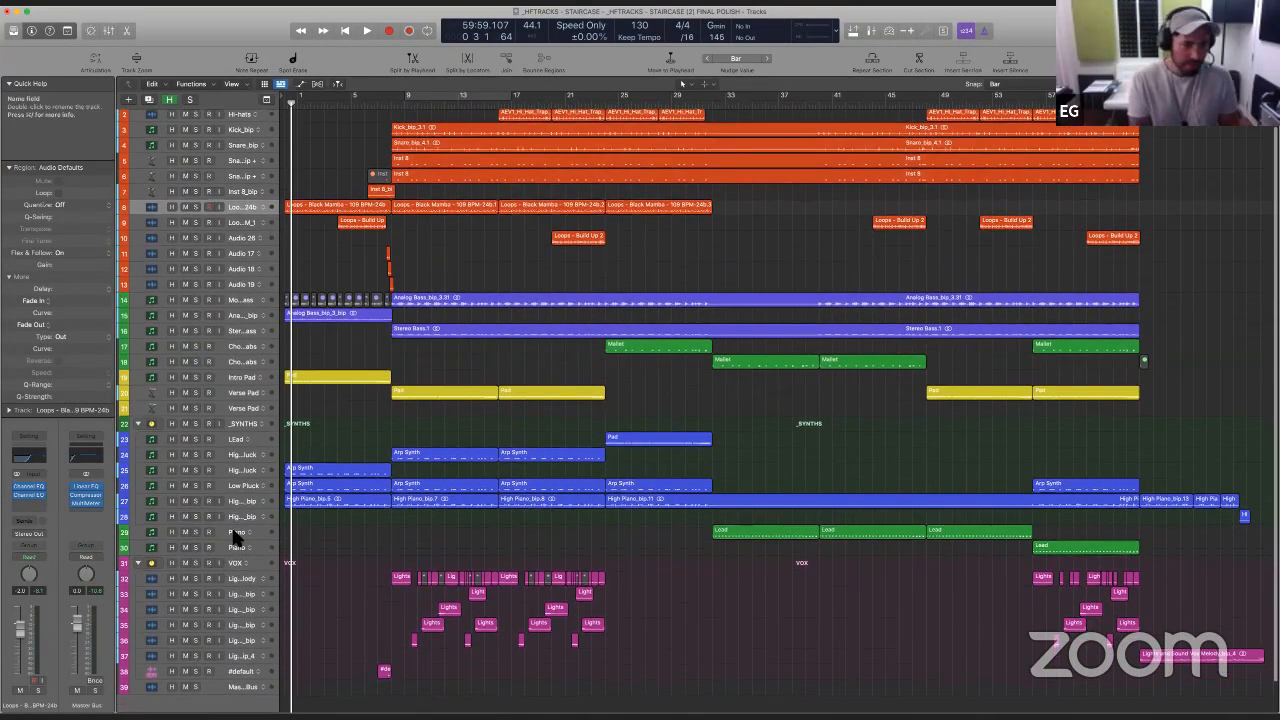
click(237, 537)
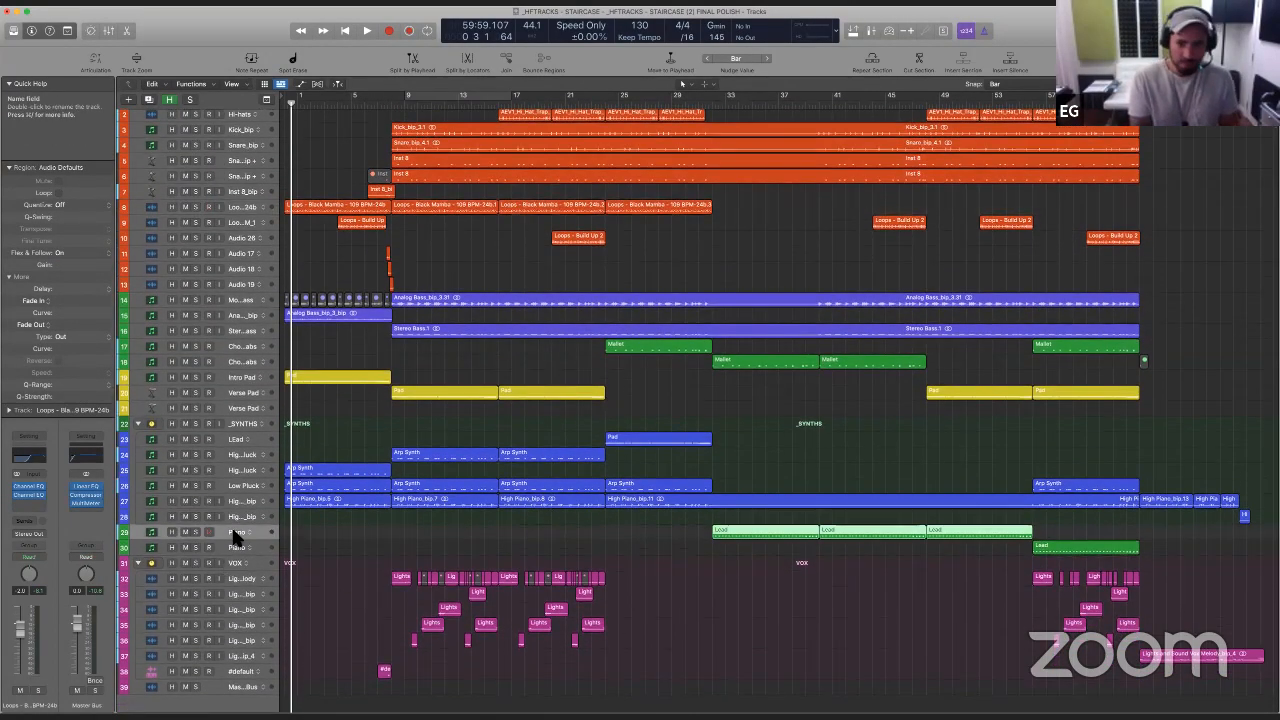
click(244, 350)
shift+click(243, 364)
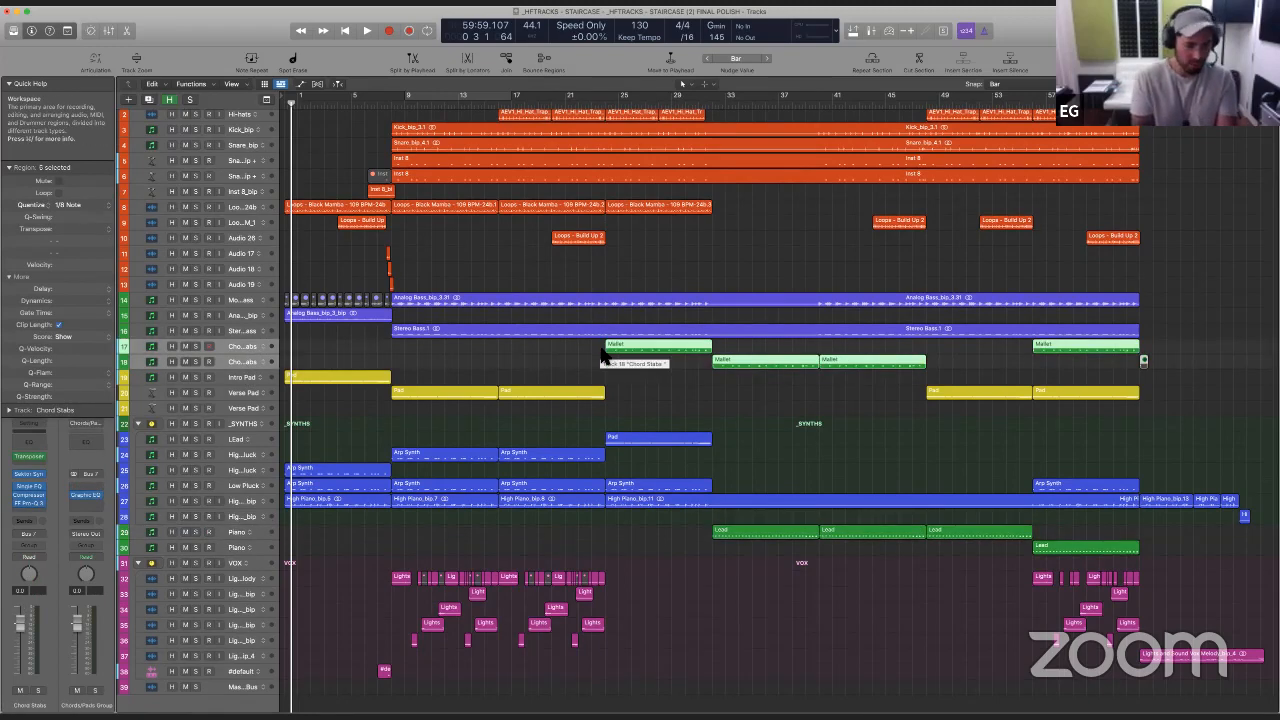
key(alt+c)
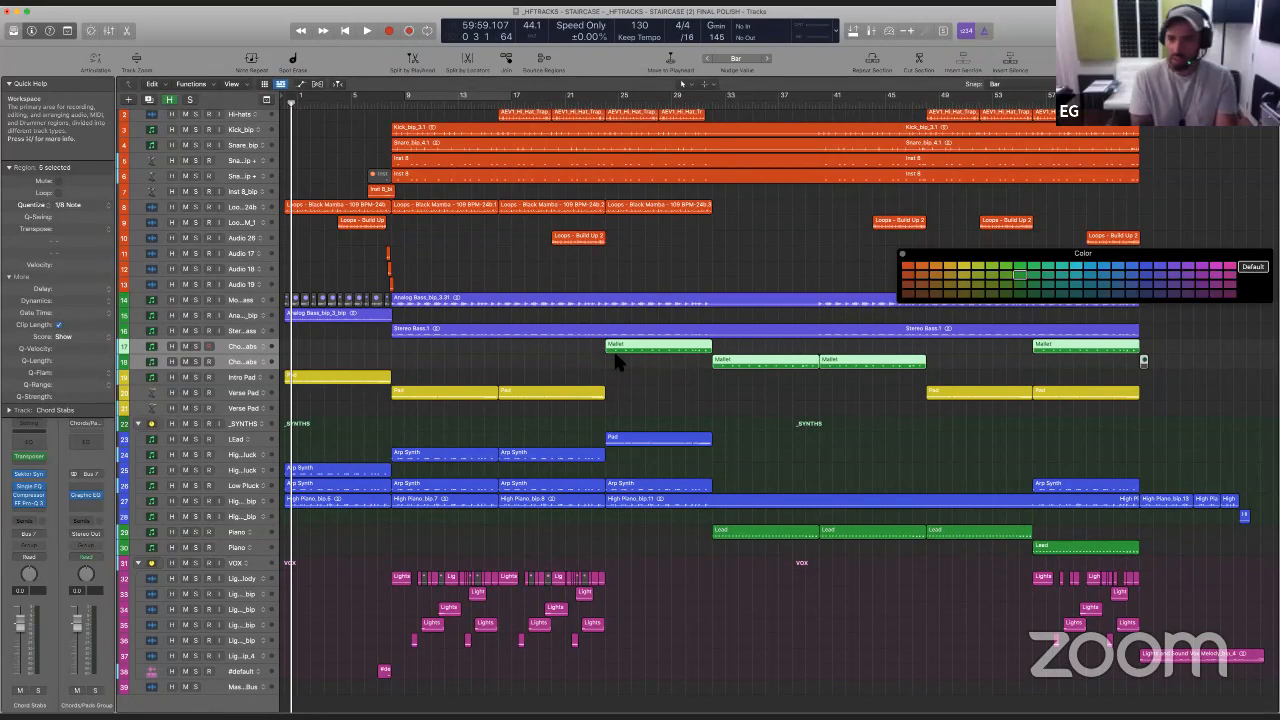
click(1145, 266)
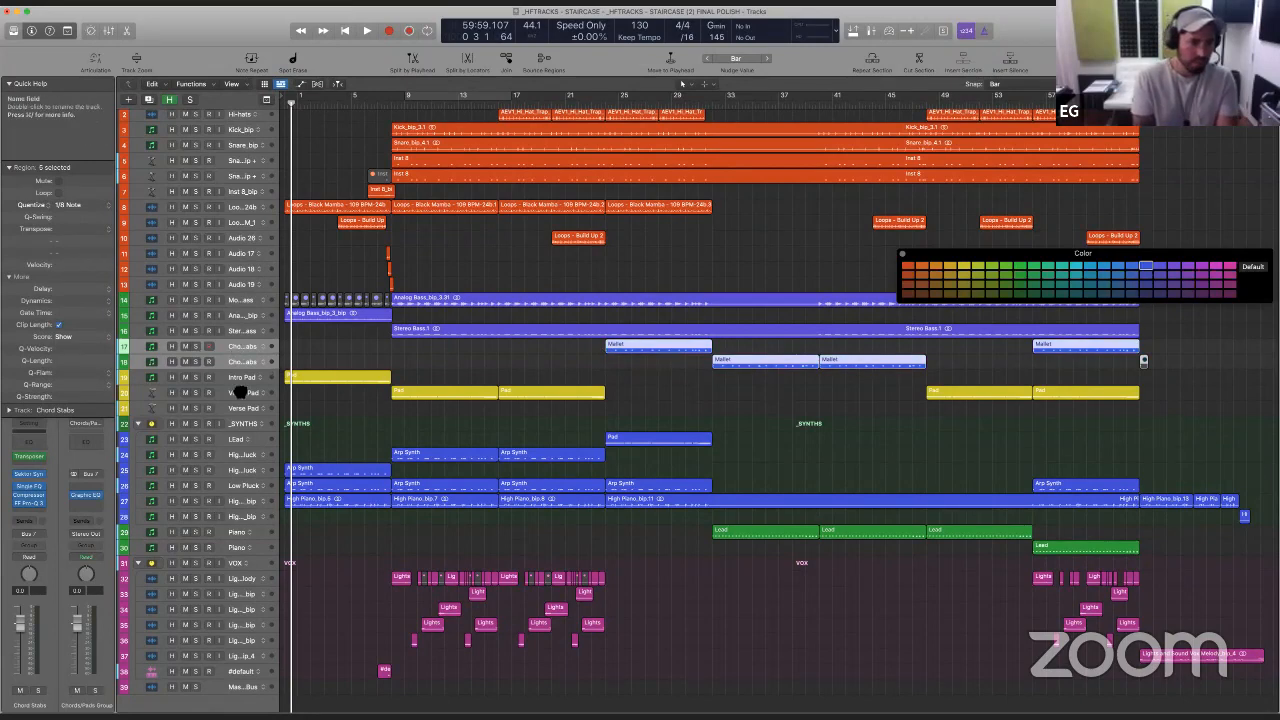
drag(240, 392, 233, 426)
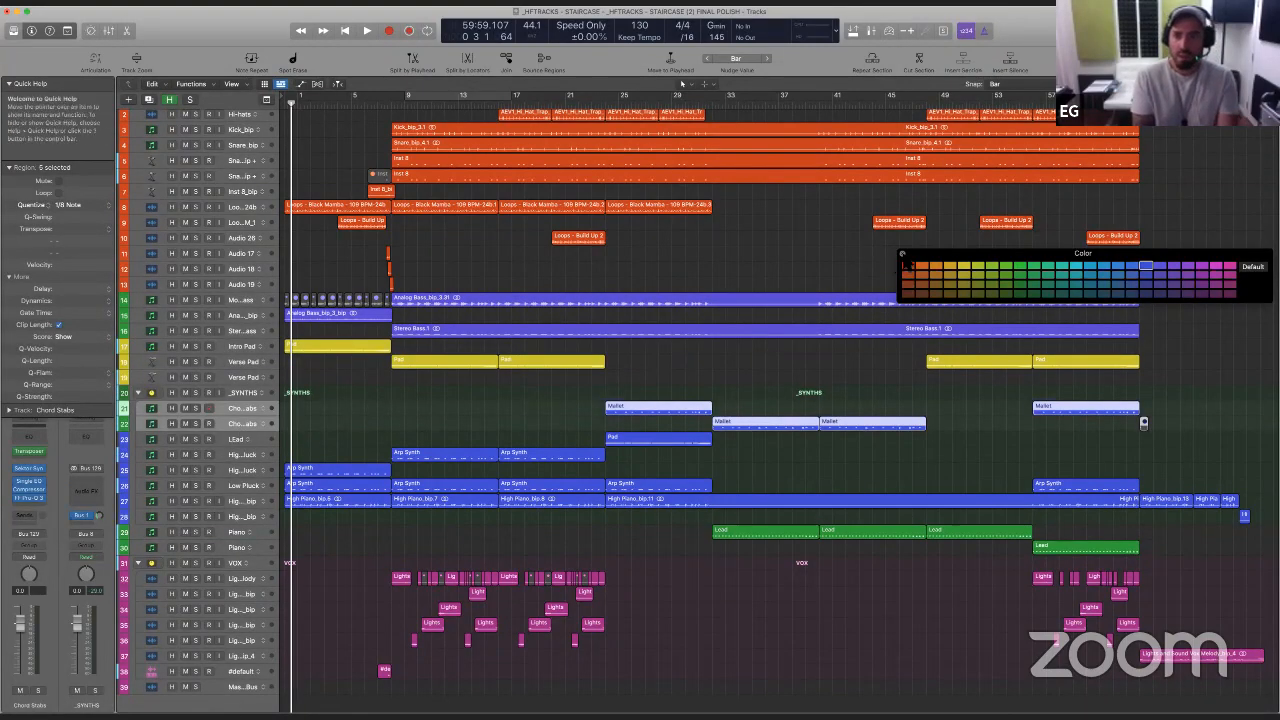
- Reopen the colour palette and collapse the _SYNTHS track stack
click(902, 254)
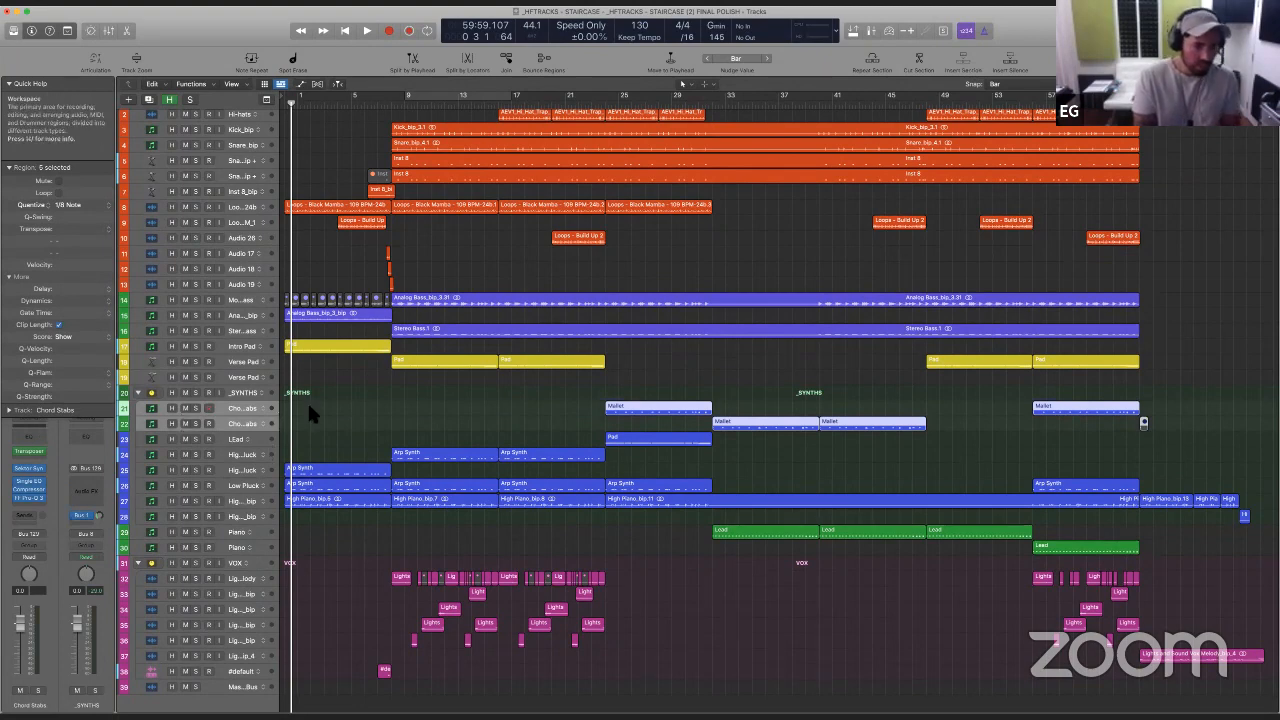
key(alt+c)
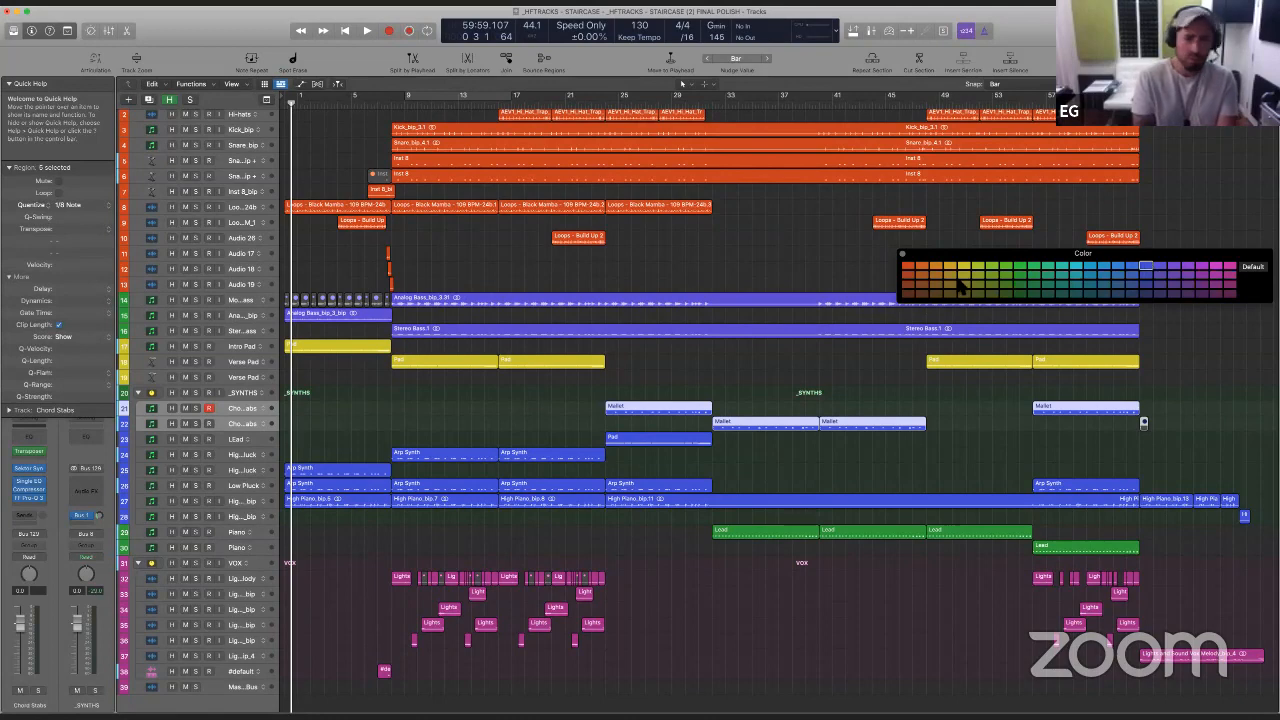
click(138, 393)
- Group the two Piano tracks into a summing stack named _PIANO, and collapse the _PIANO and VOX stacks
click(256, 426)
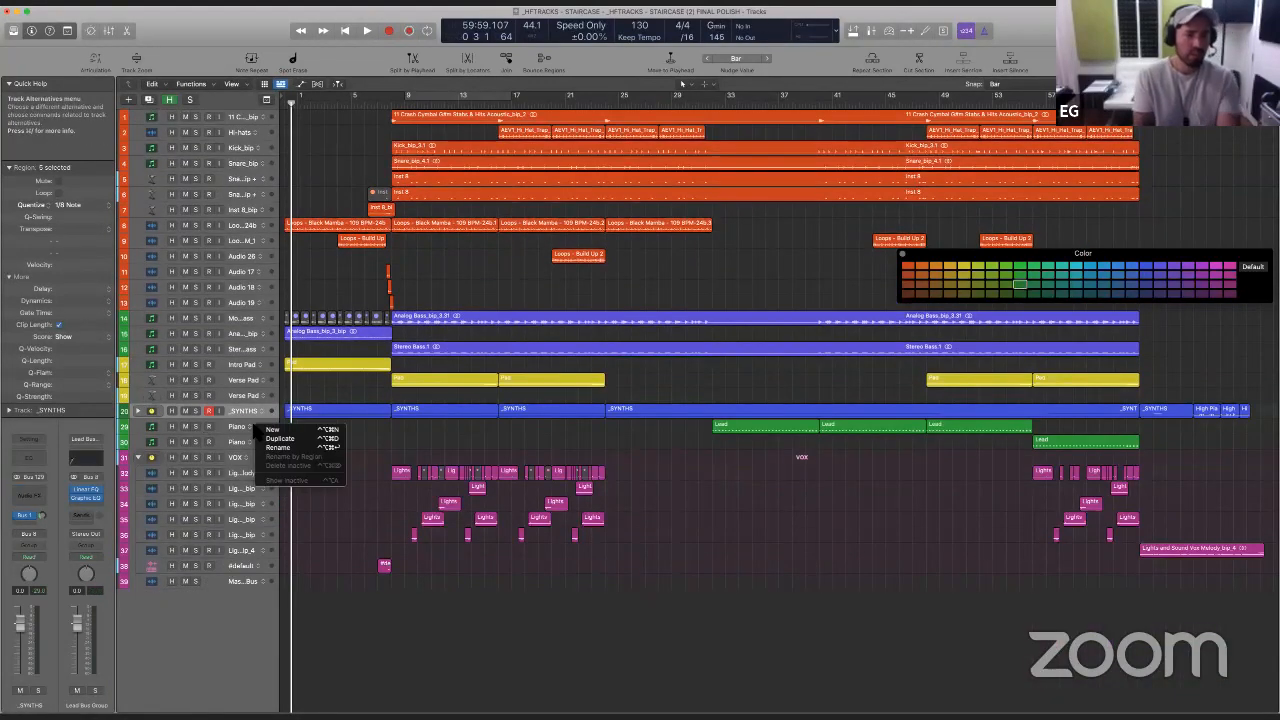
click(234, 426)
click(233, 427)
shift+click(229, 442)
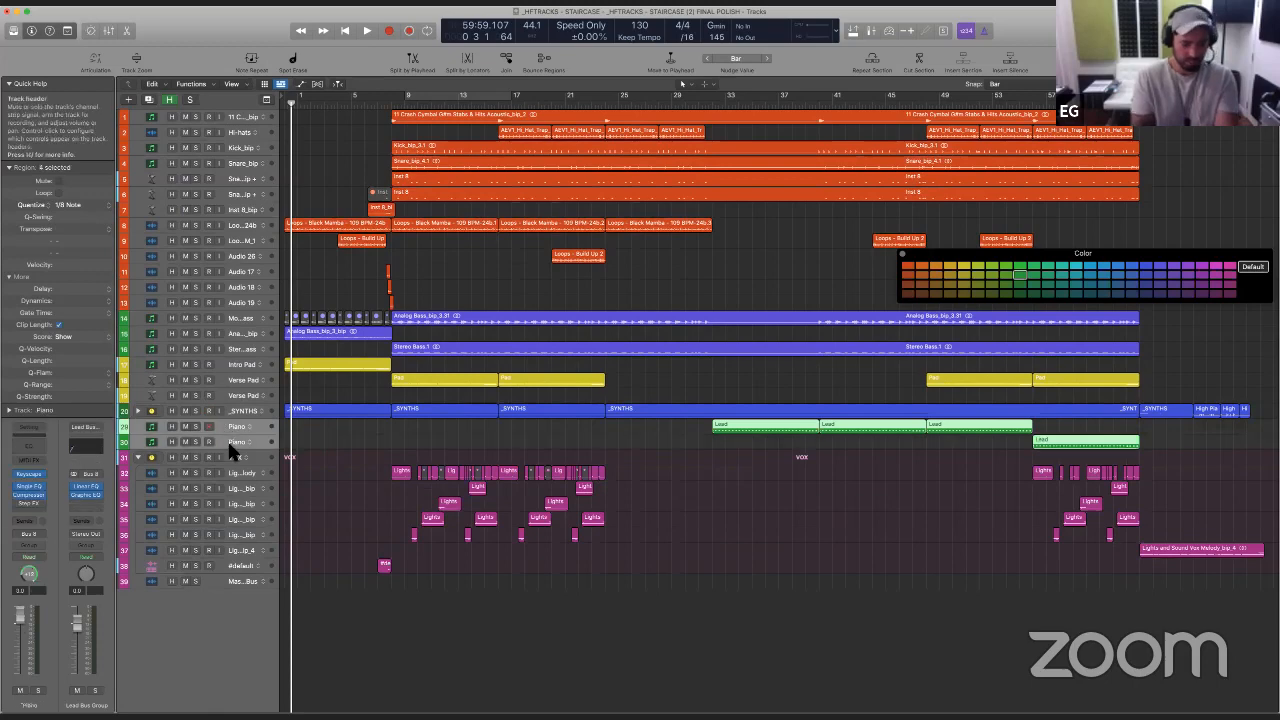
key(super+shift+d)
key(Return)
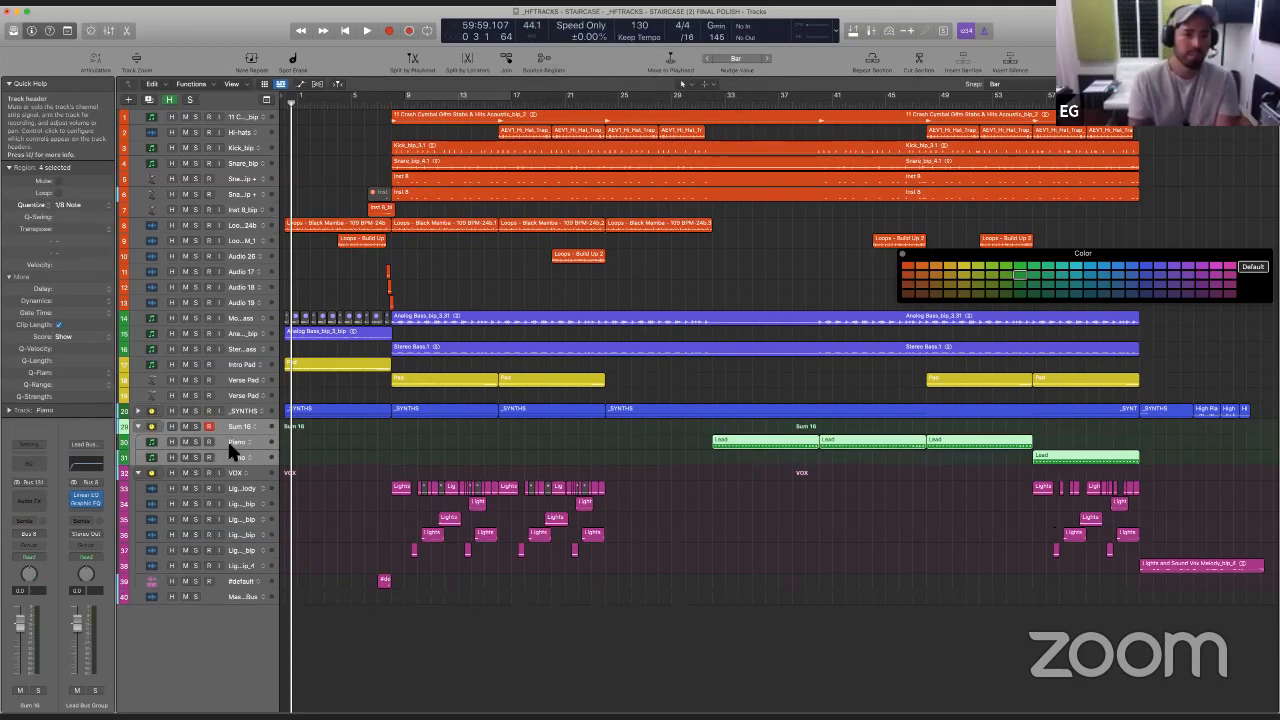
text(PPIAN)
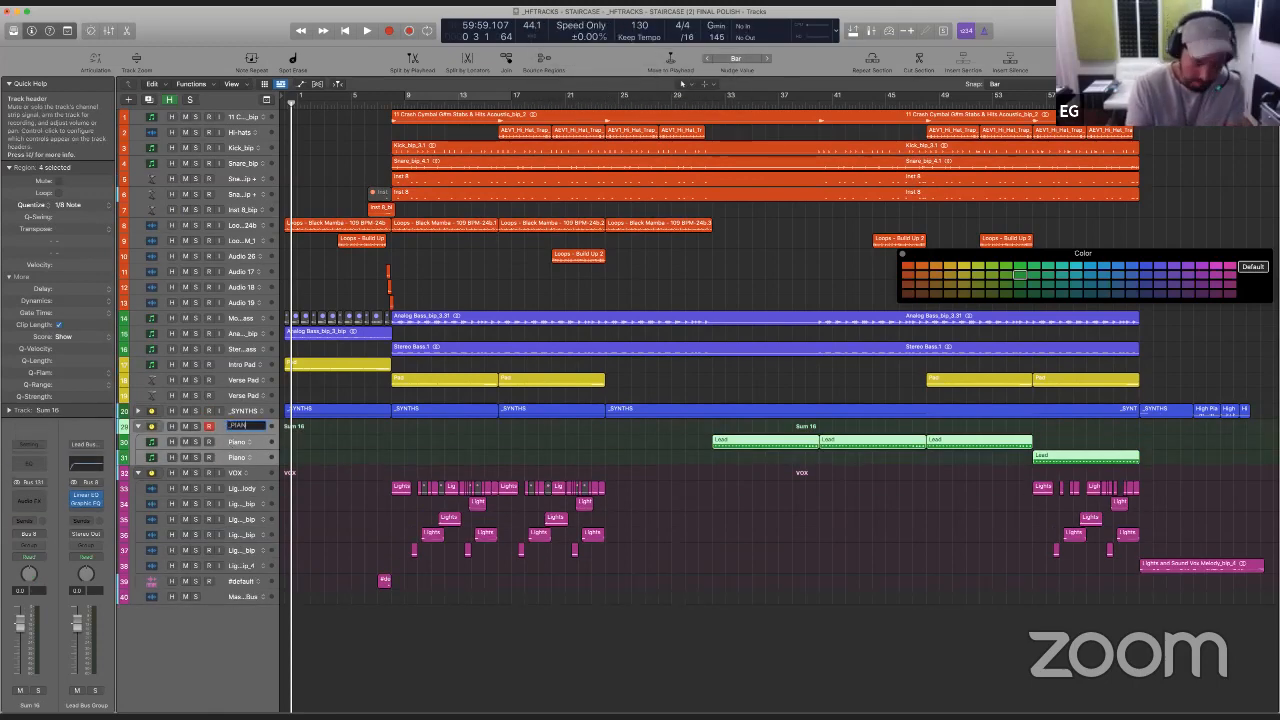
text(O)
key(Return)
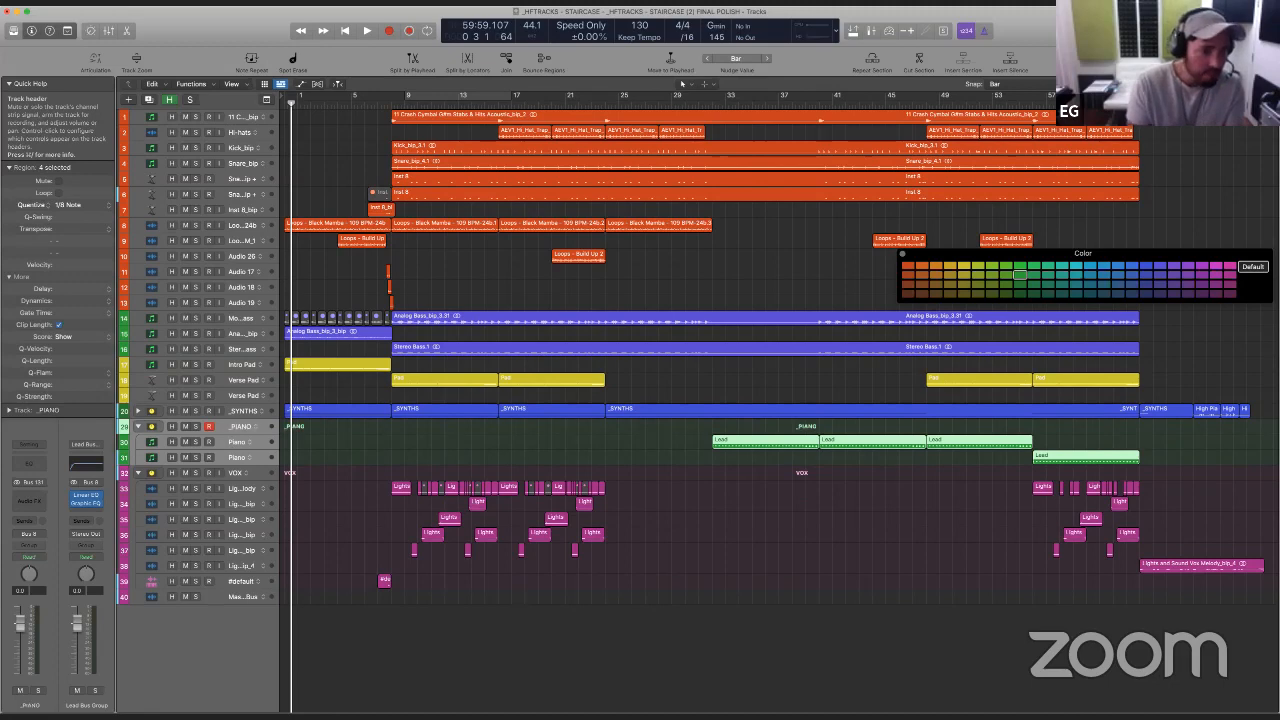
click(138, 426)
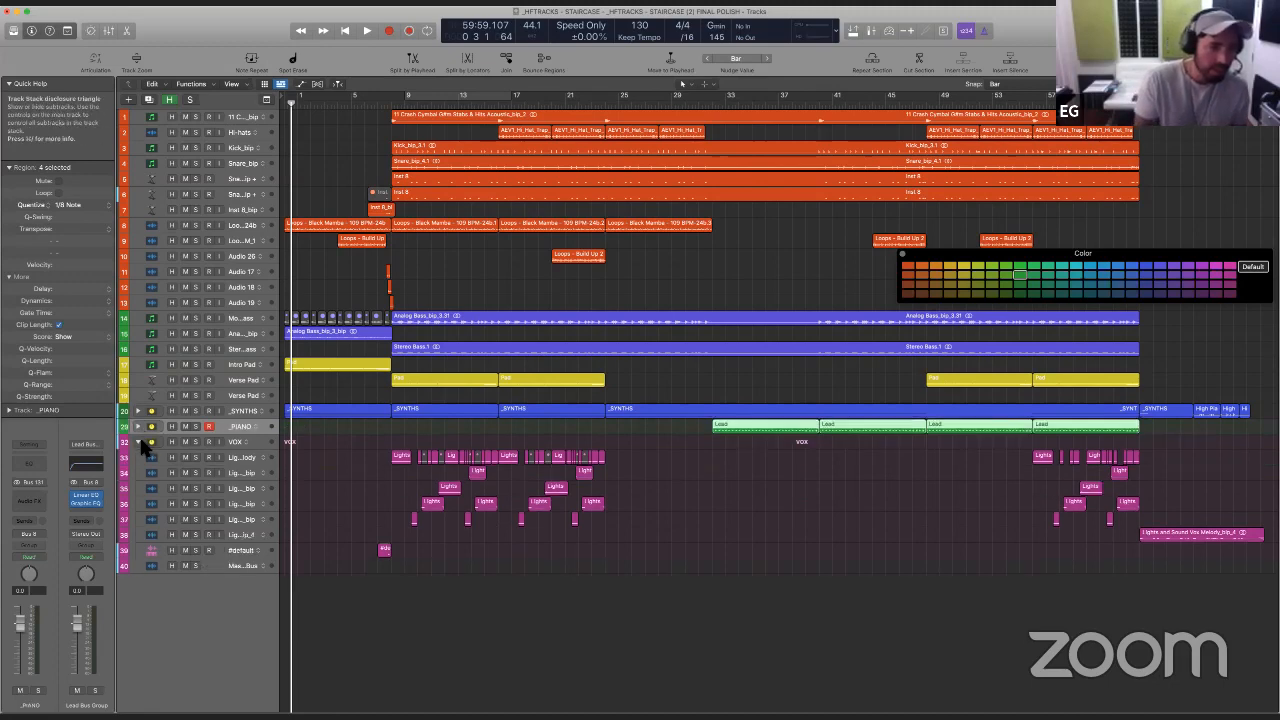
click(139, 442)
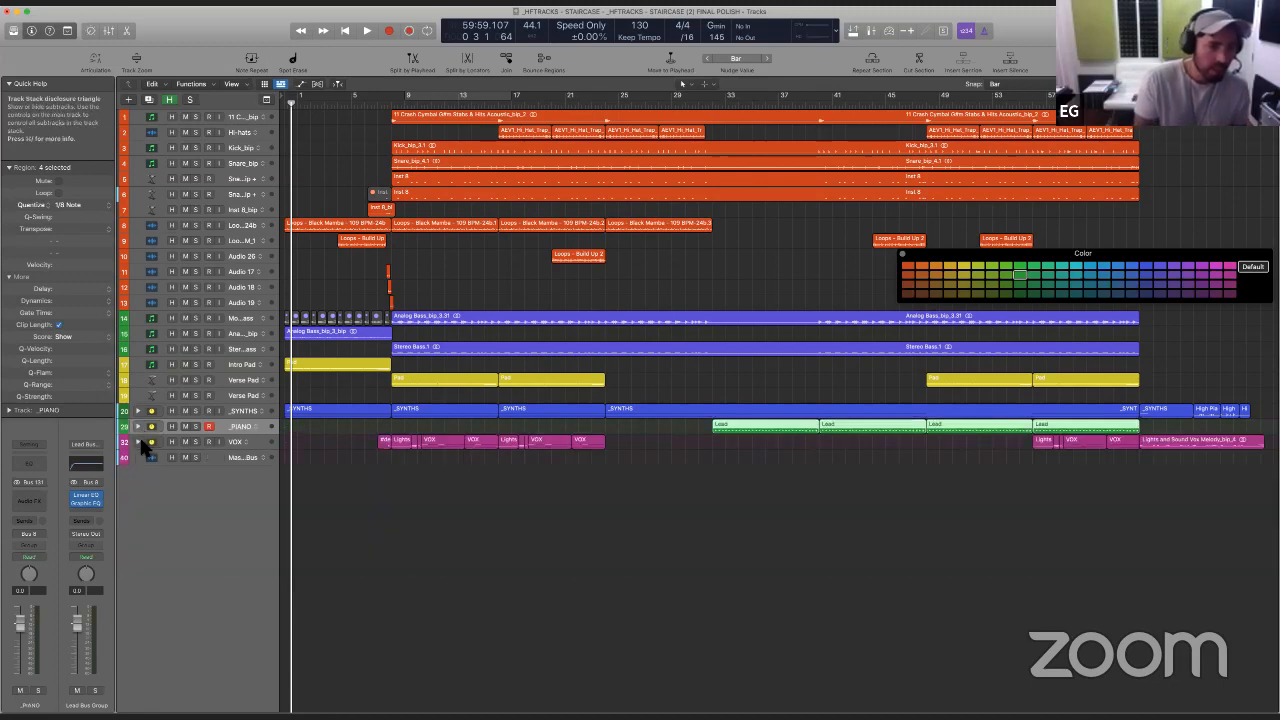
- Delete the empty second Verse Pad track above the _SYNTHS stack
click(237, 395)
shift+click(239, 364)
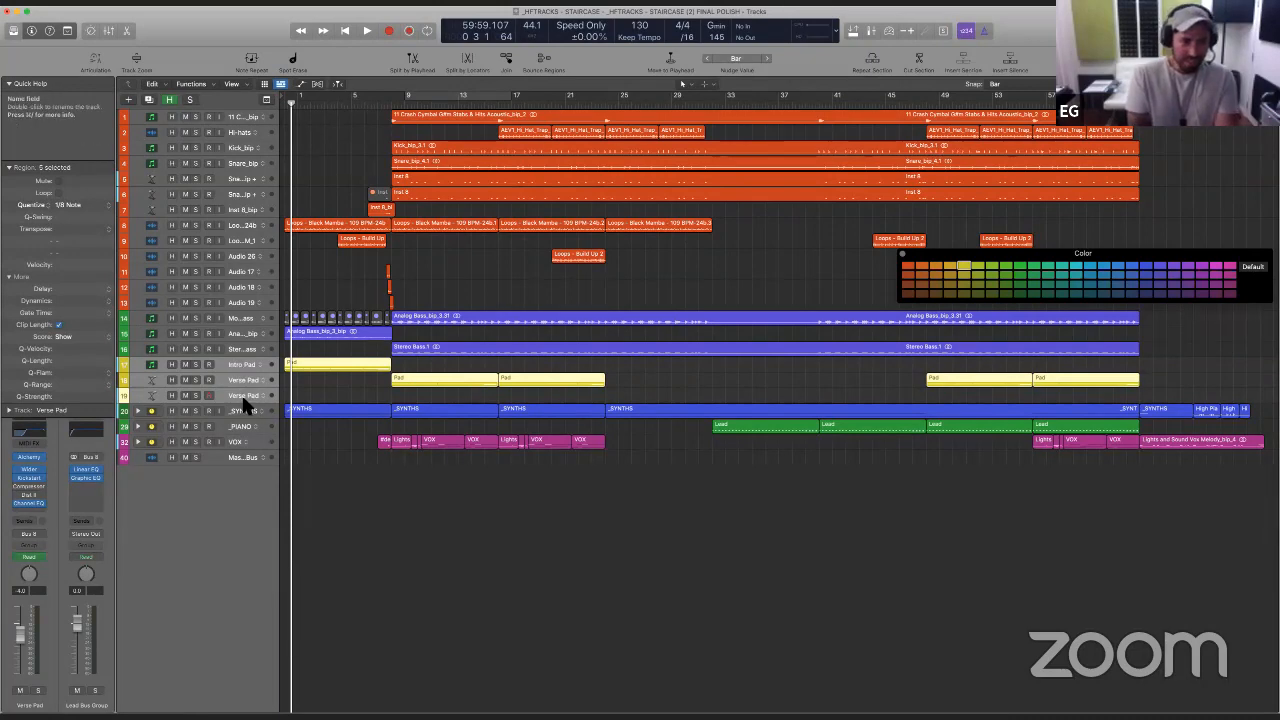
super+click(244, 400)
click(242, 399)
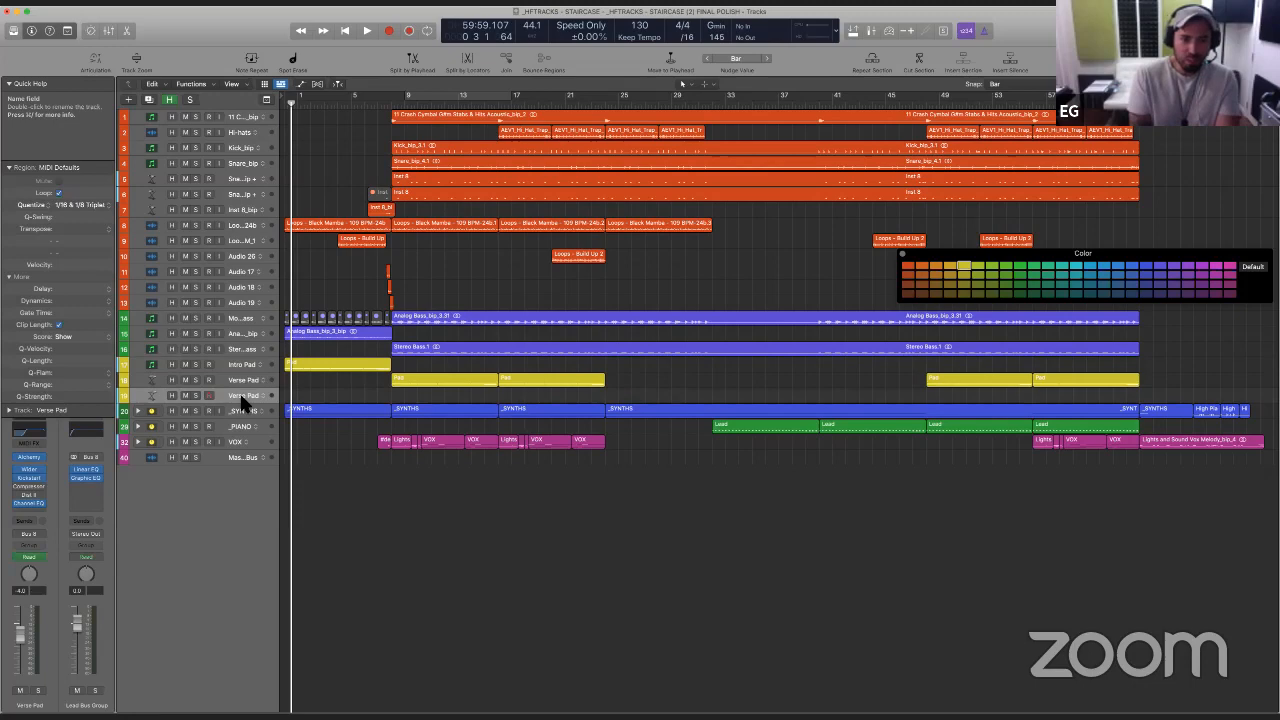
key(super+BackSpace)
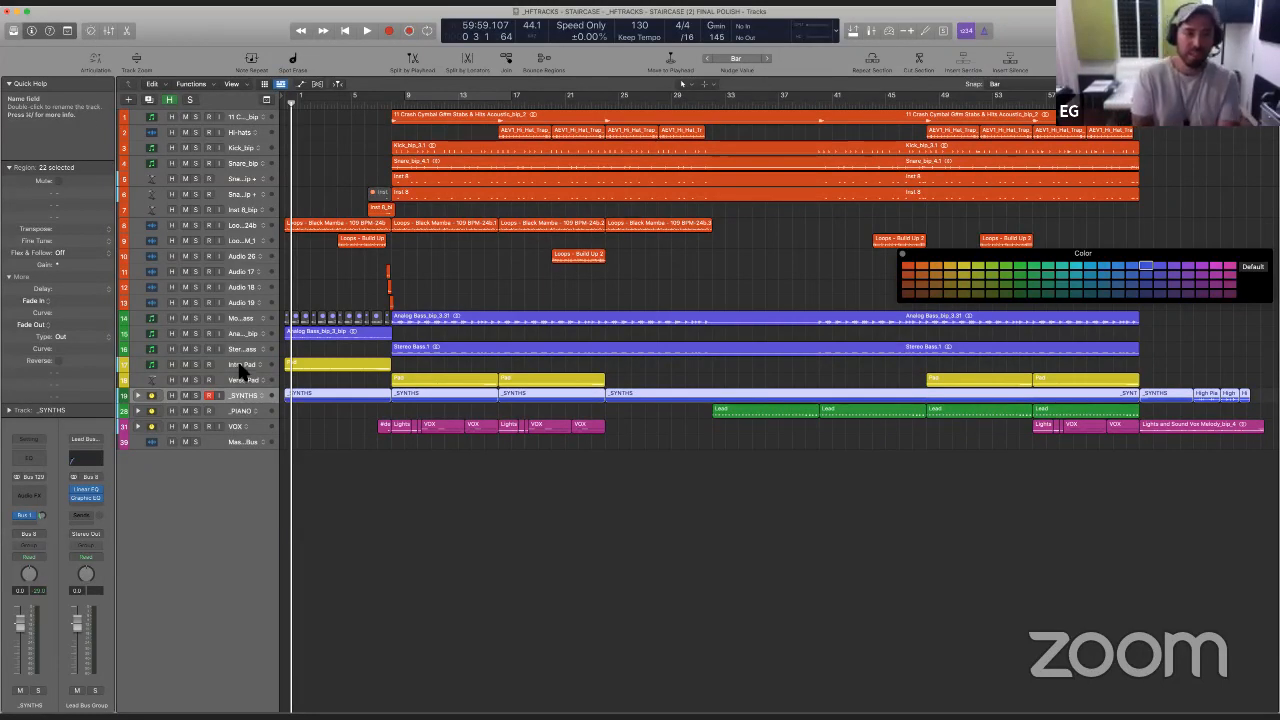
- Group the Intro Pad and Verse Pad tracks into a summing stack named _PAD and collapse it
click(239, 367)
click(236, 382)
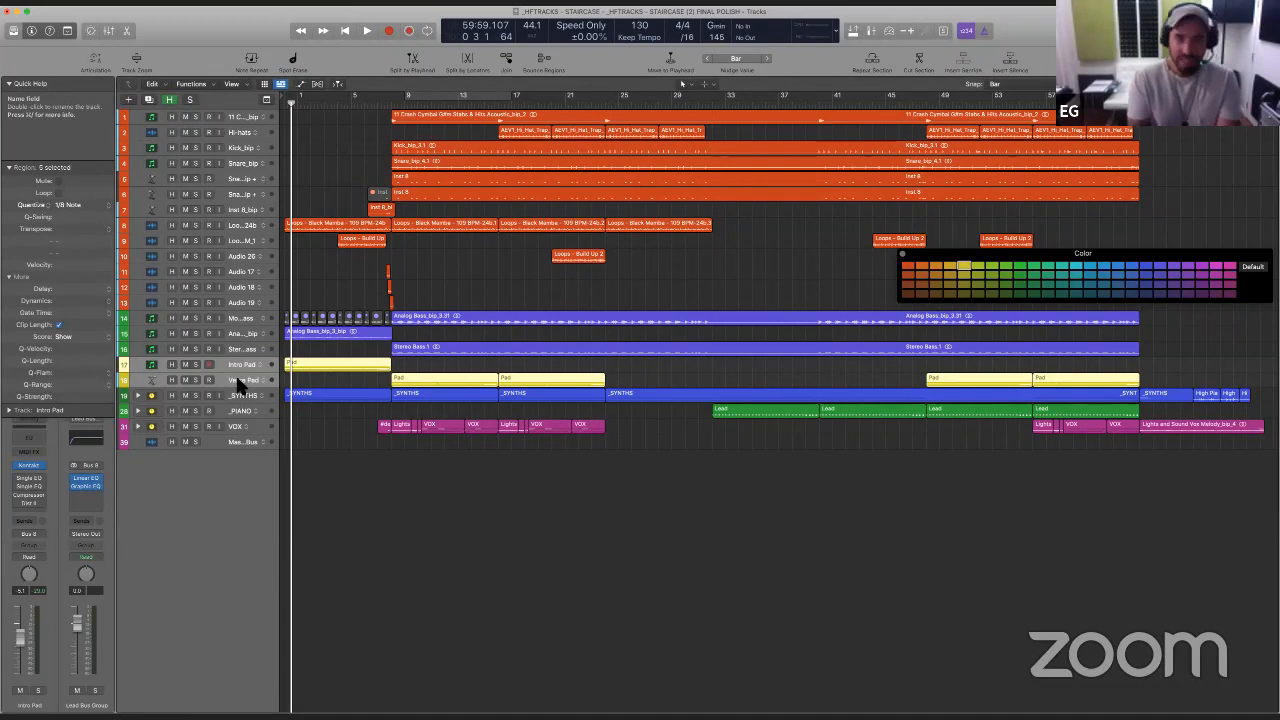
key(super+shift+d)
key(Return)
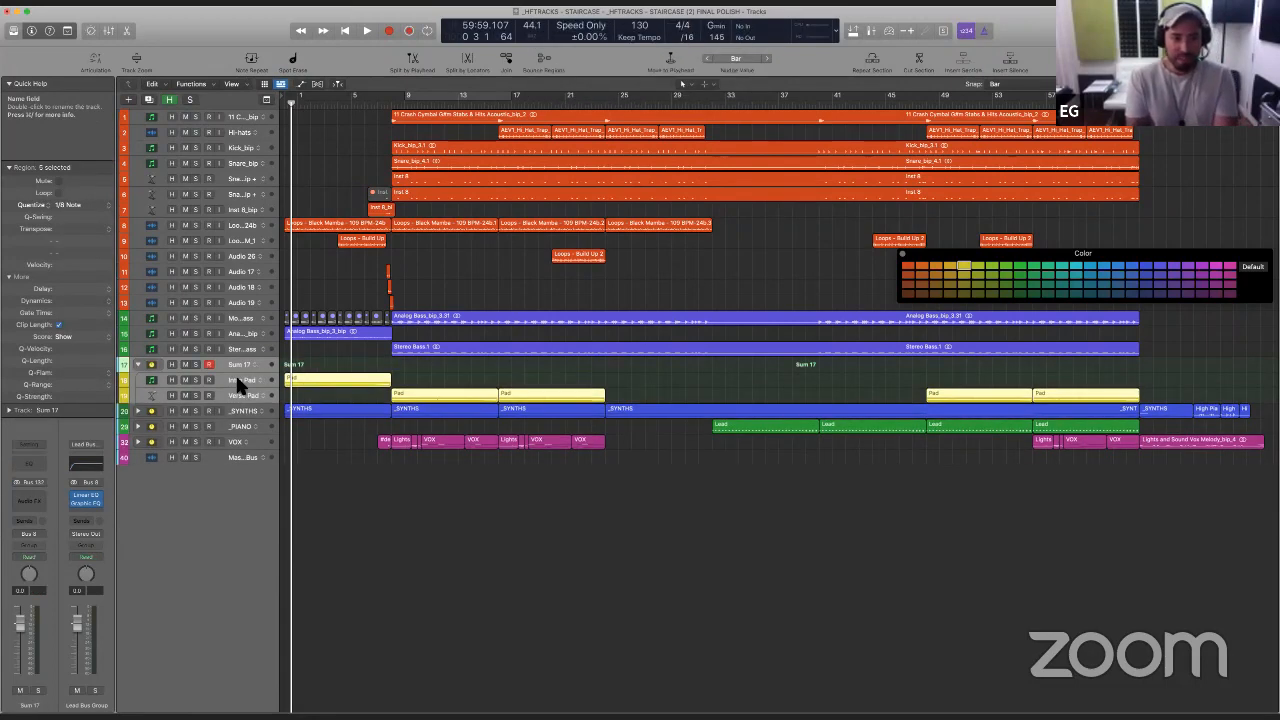
text(_PA)
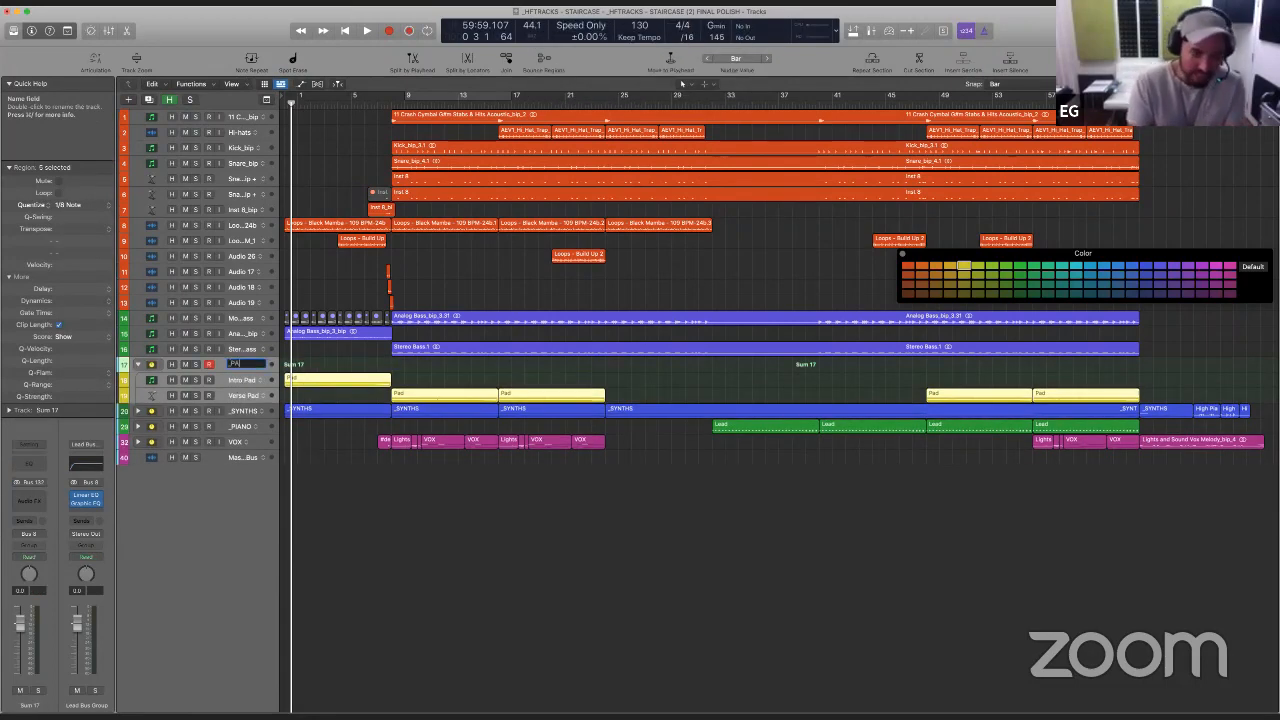
text(D)
key(Return)
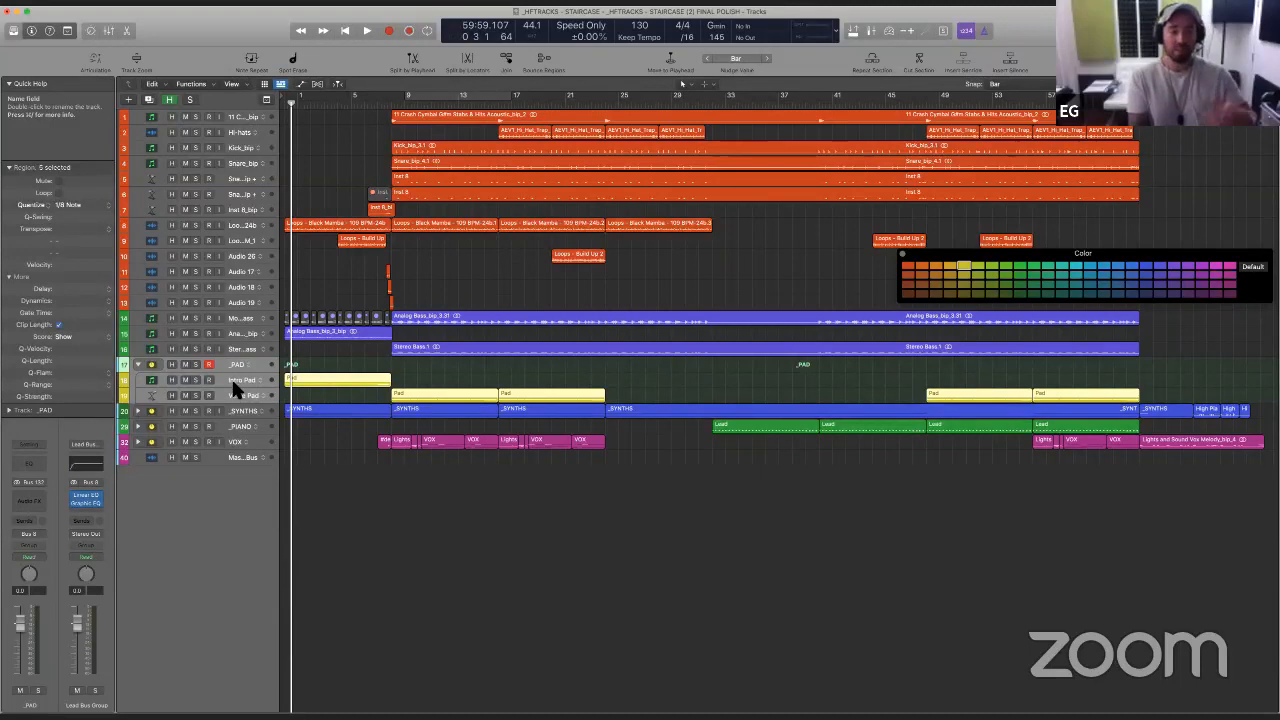
click(138, 364)
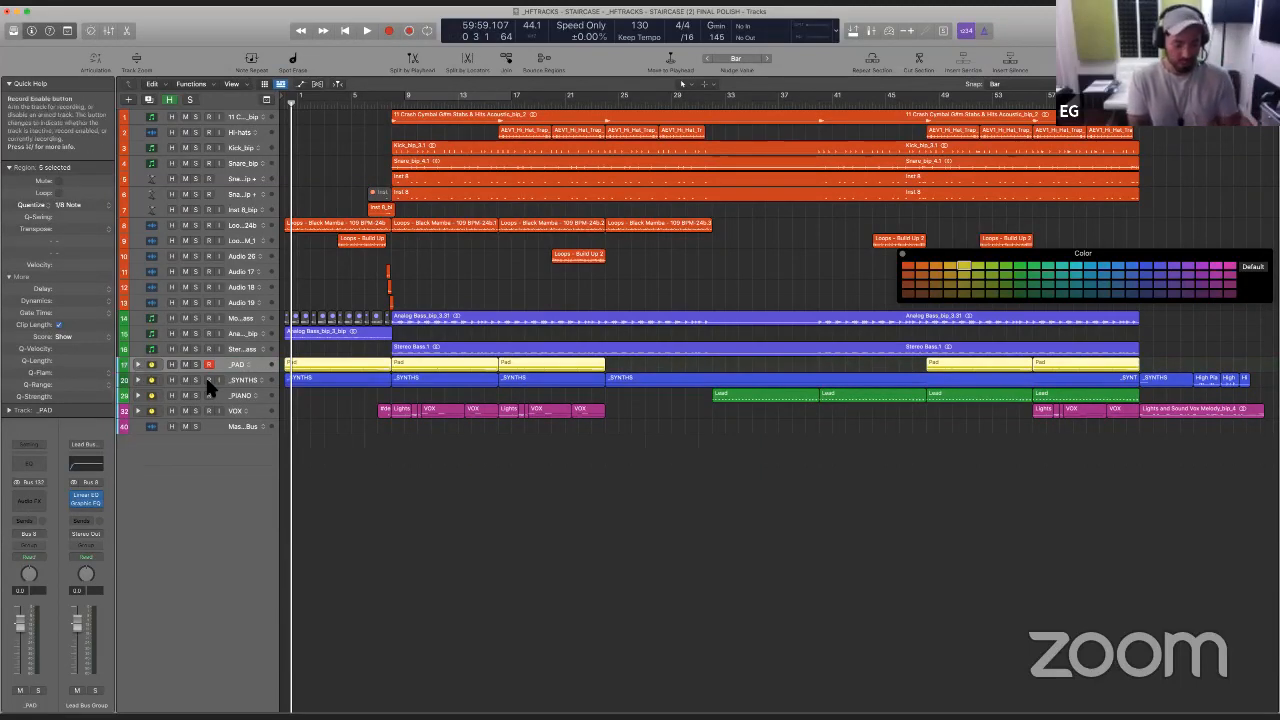
- Expand the _PAD stack, recolour its main track yellow to match the pad regions, and collapse it
click(138, 364)
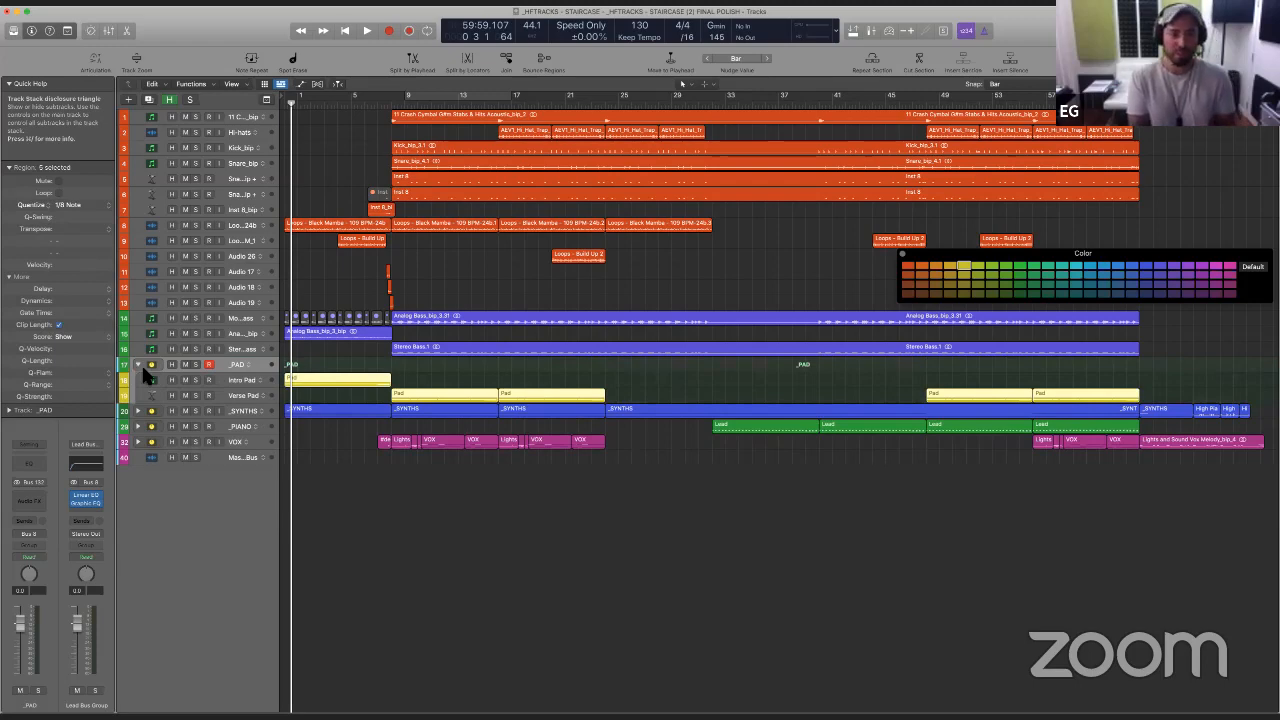
click(966, 266)
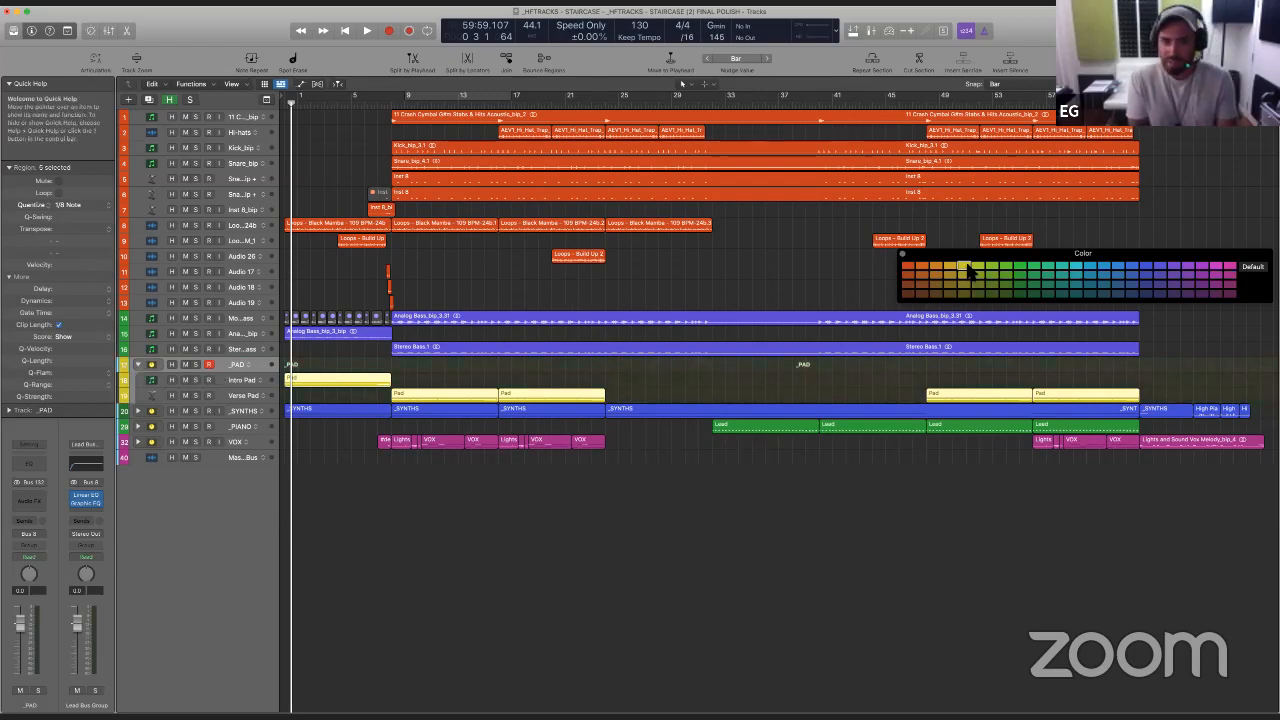
click(138, 364)
- Expand the _SYNTHS stack, recolour its main track blue to match its subtracks, and collapse it
click(138, 380)
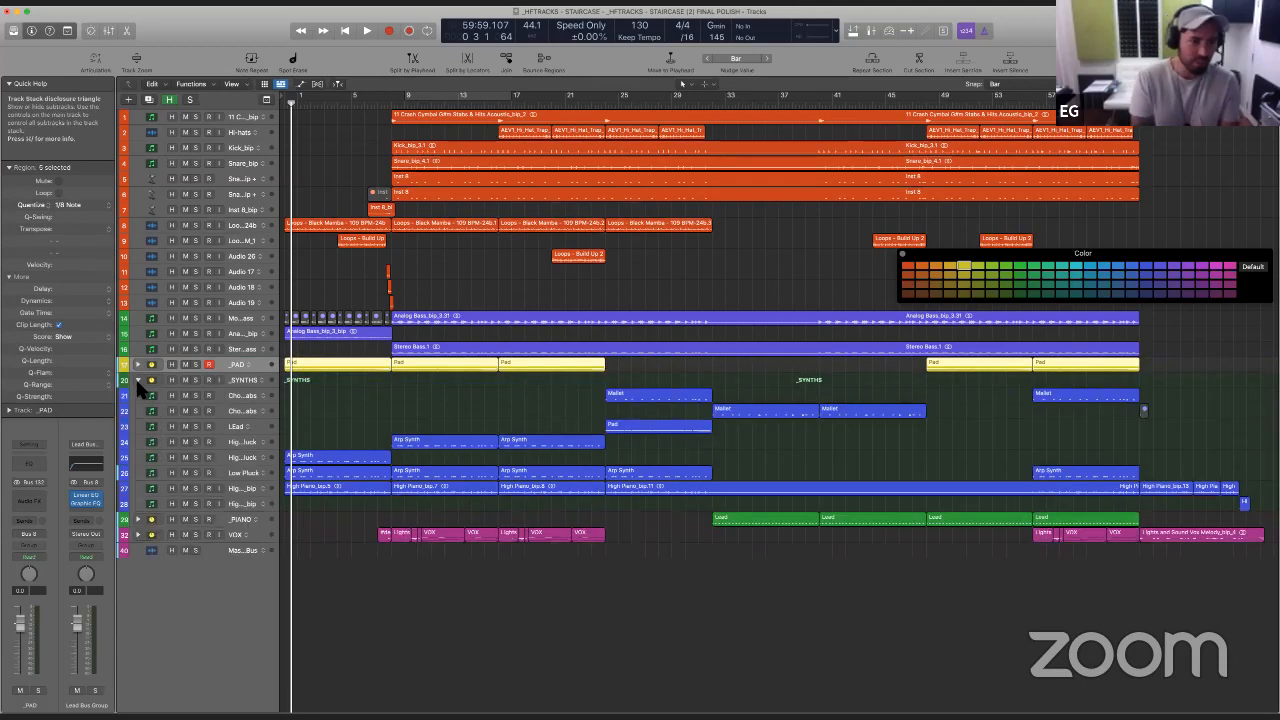
click(236, 383)
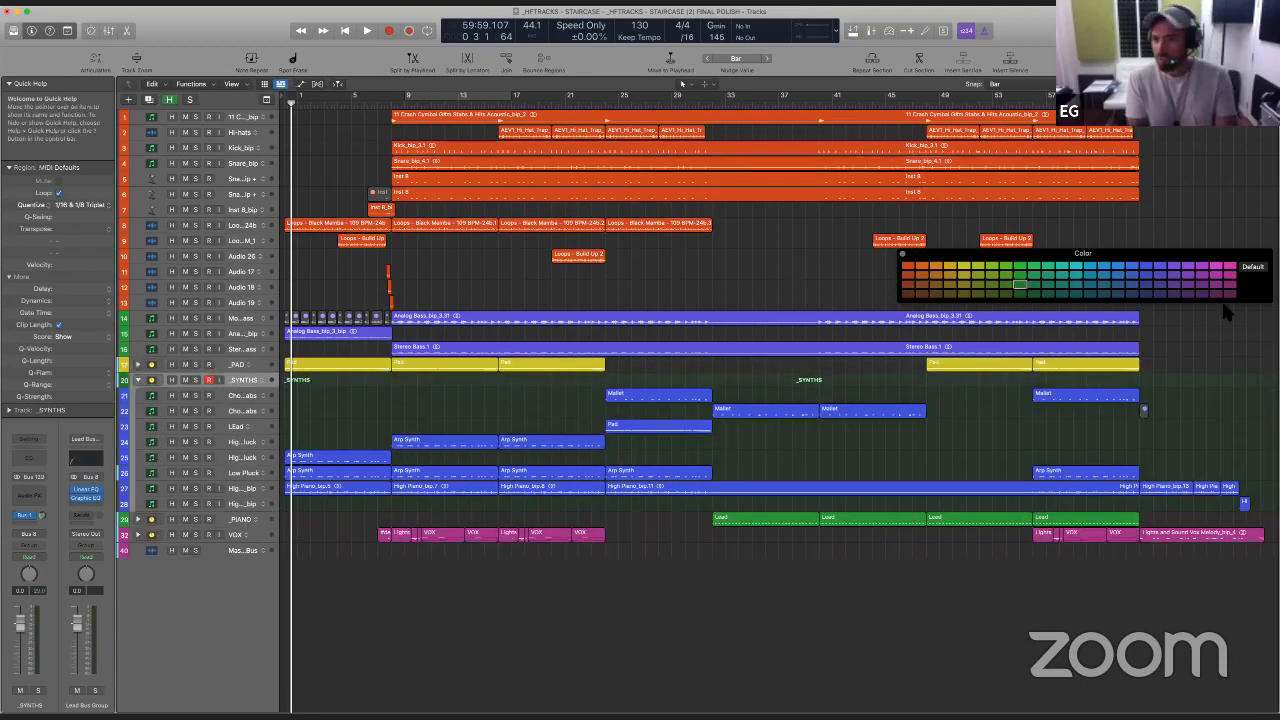
click(1150, 268)
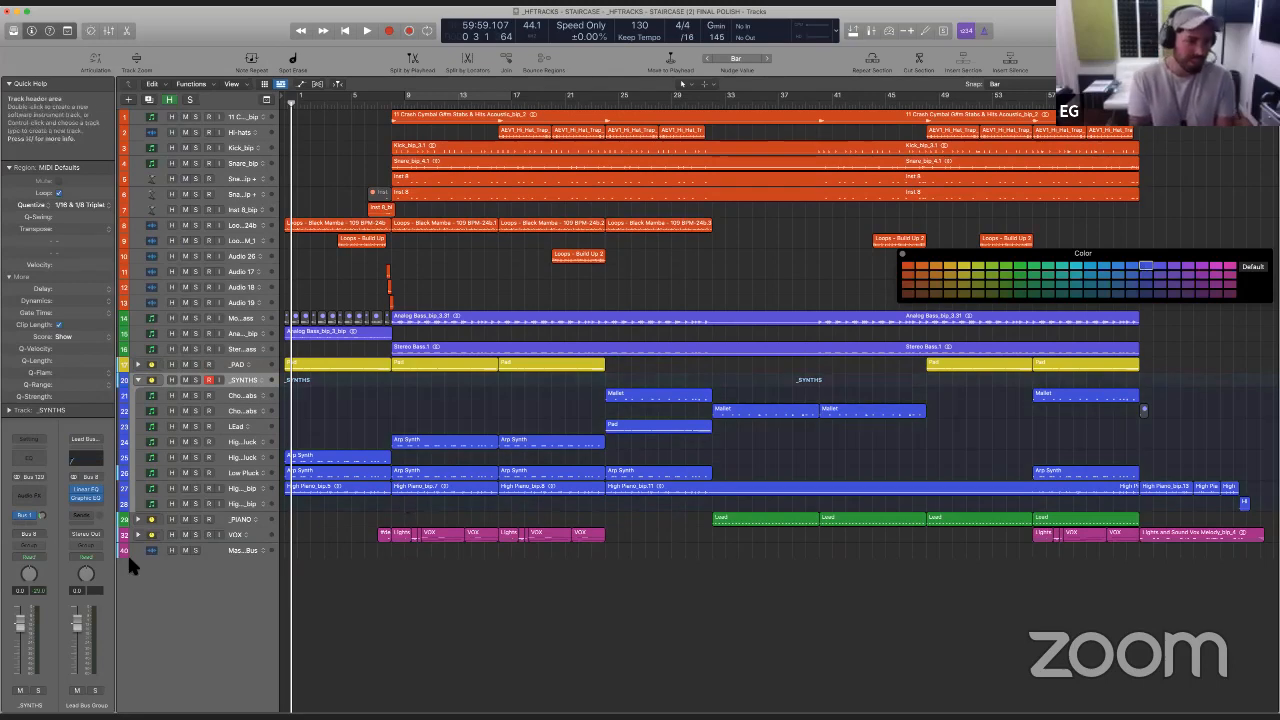
click(138, 381)
click(138, 393)
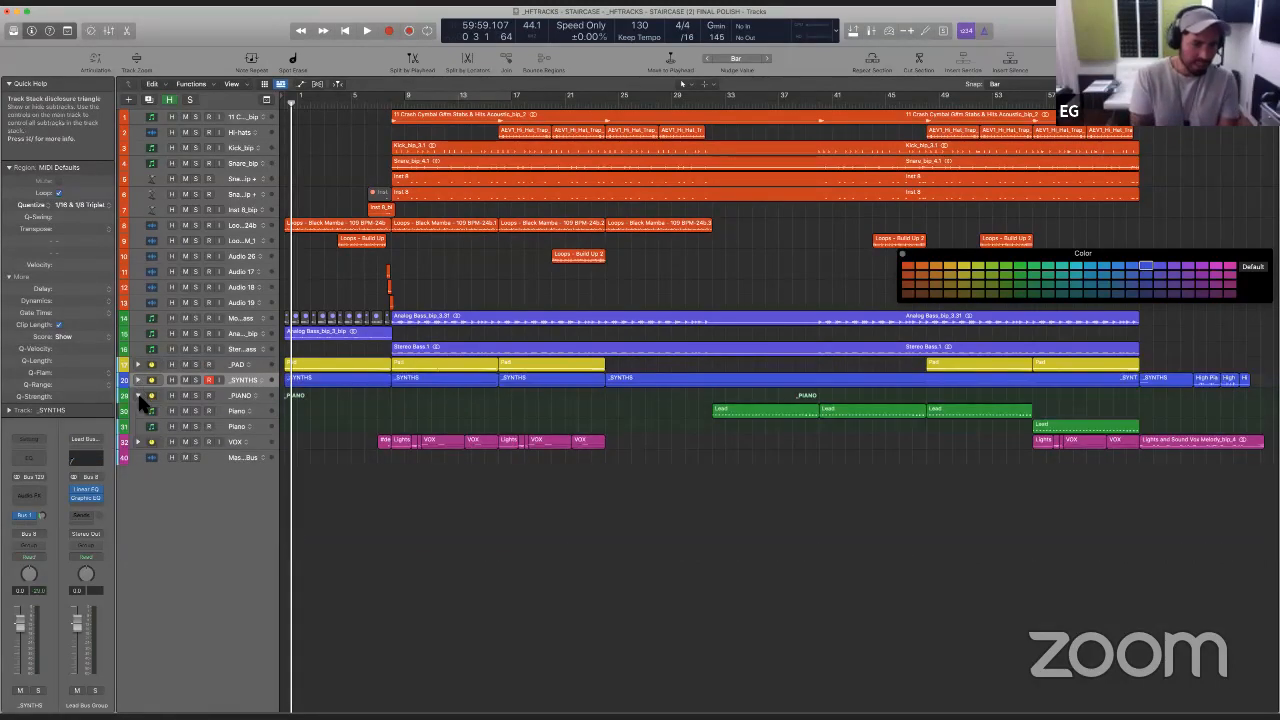
click(138, 395)
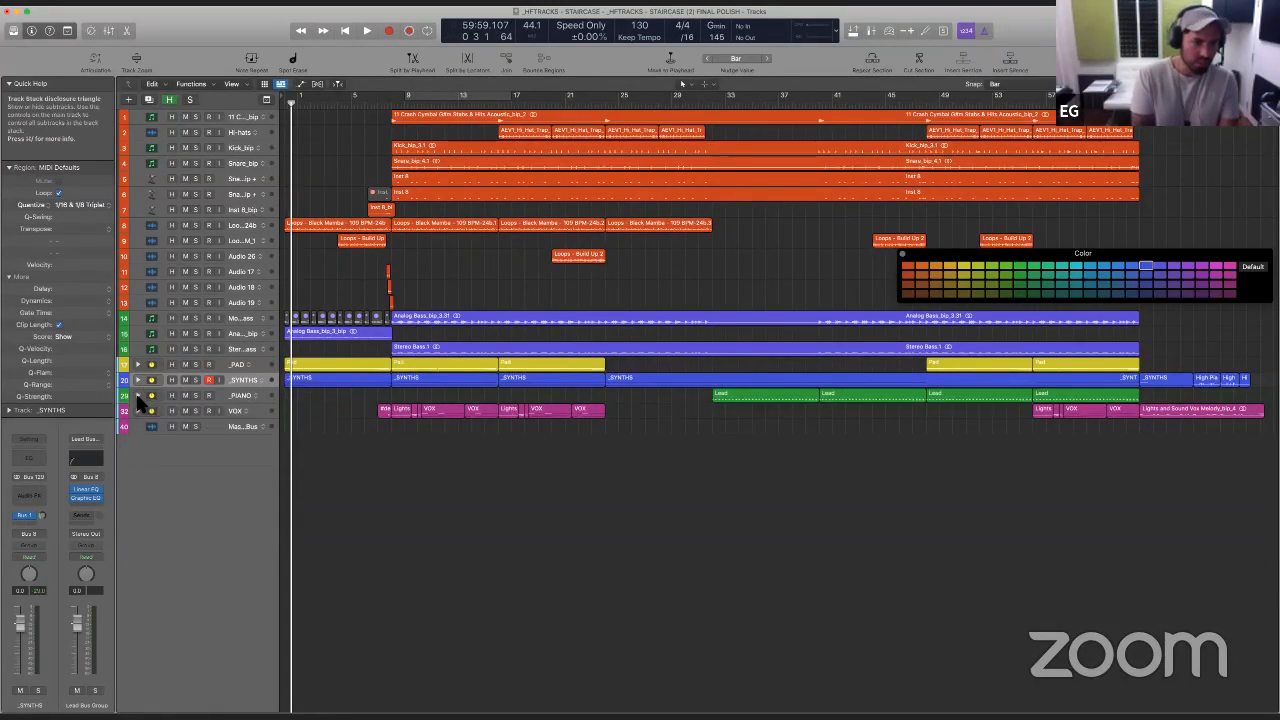
click(137, 410)
click(137, 410)
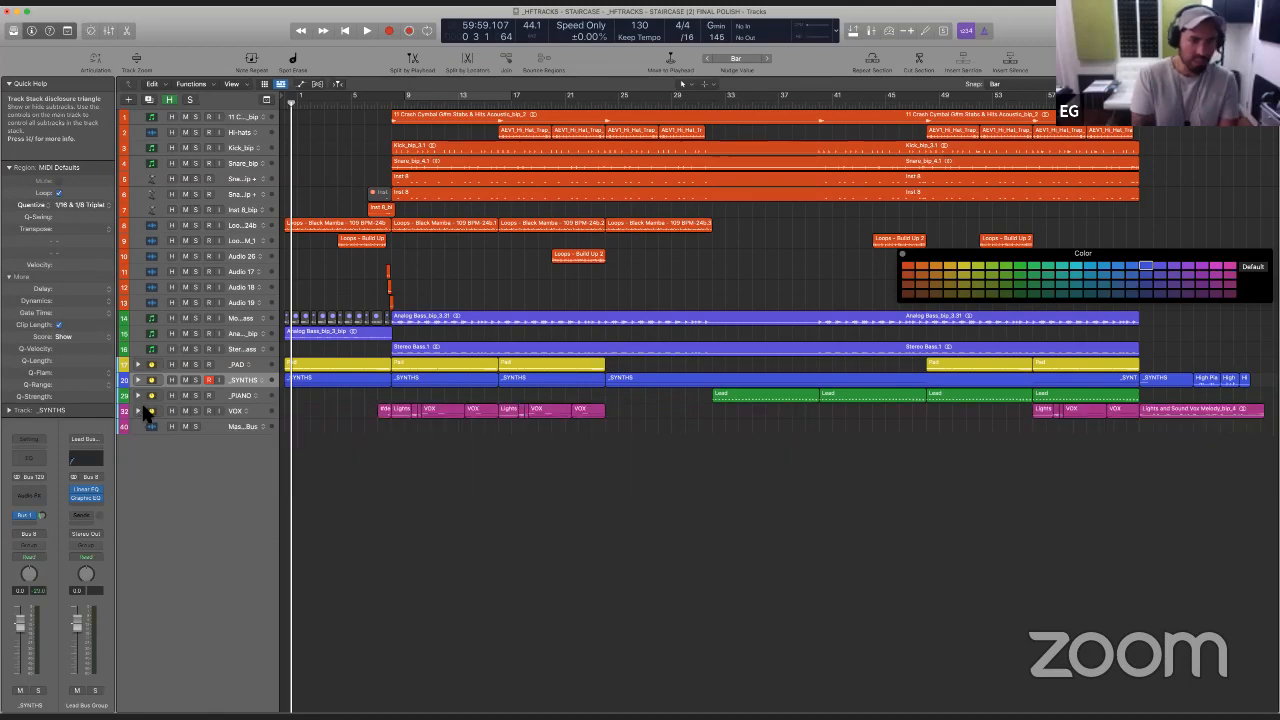
- Group the thirteen drum and loop tracks, from the 11 Crash cymbal through Audio 19, into a summing stack named _DRUMS and collapse it
click(244, 303)
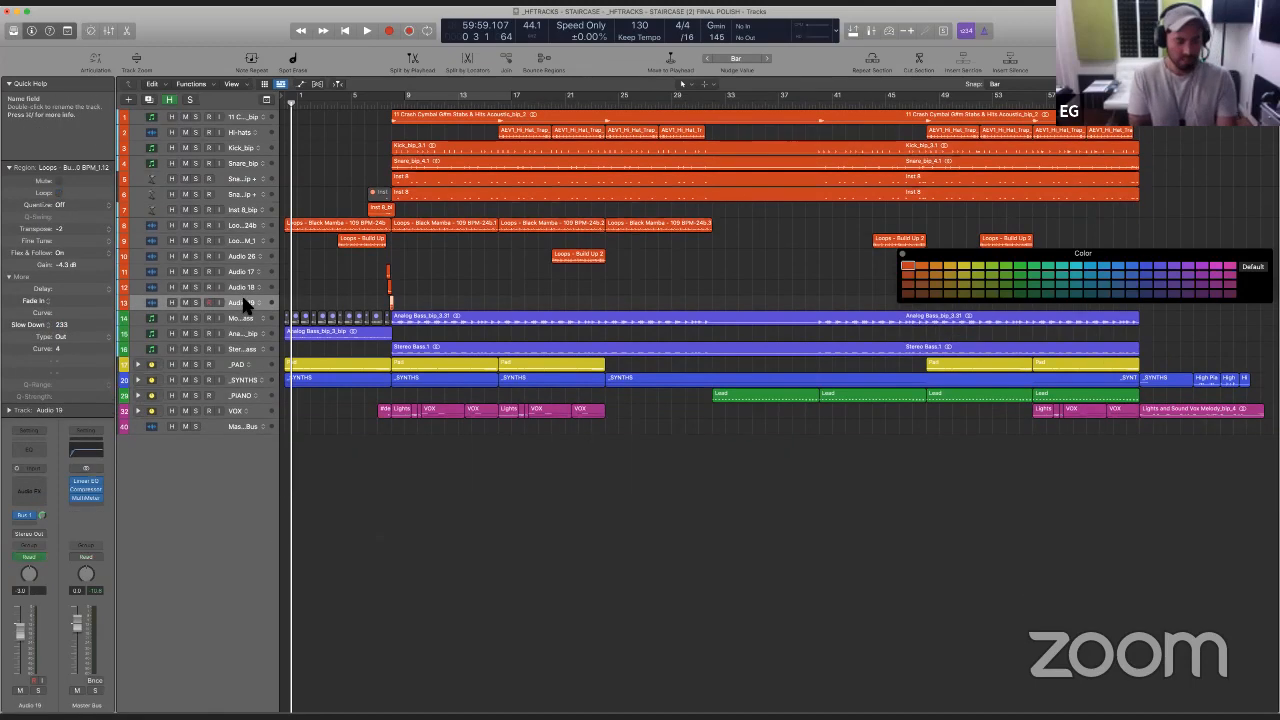
shift+click(240, 117)
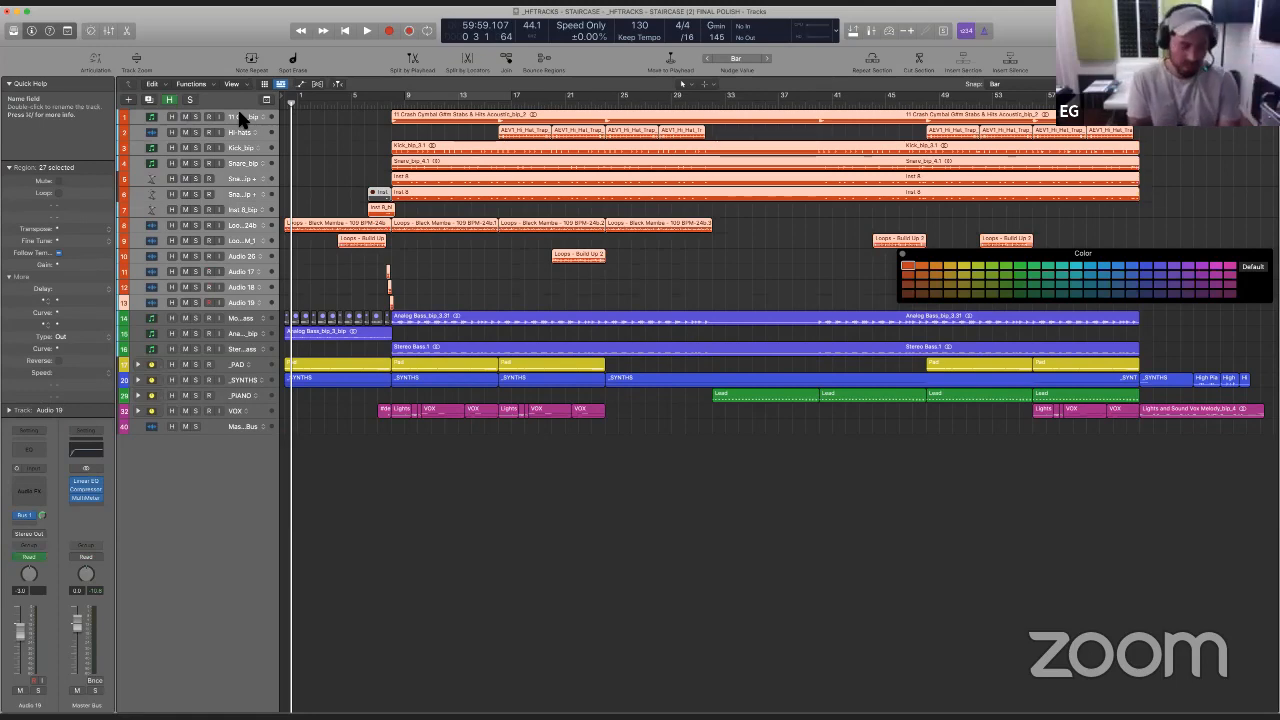
key(shift+super+d)
key(Return)
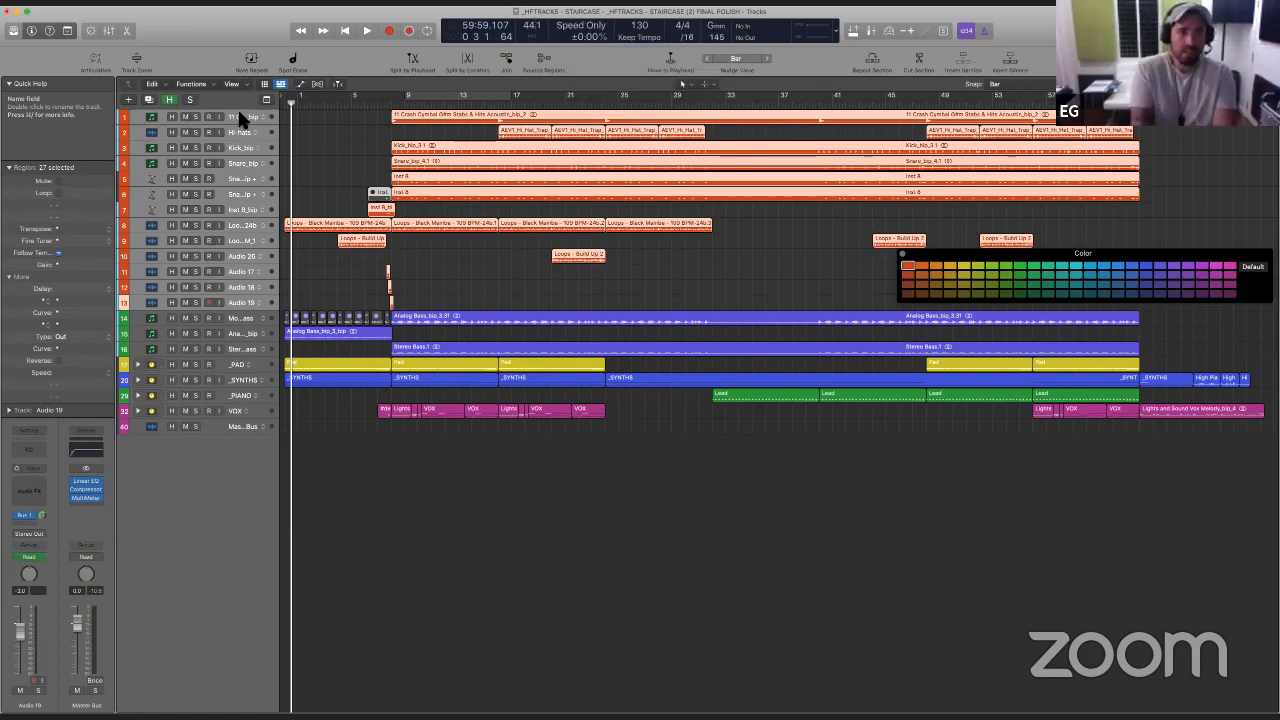
double_click(240, 116)
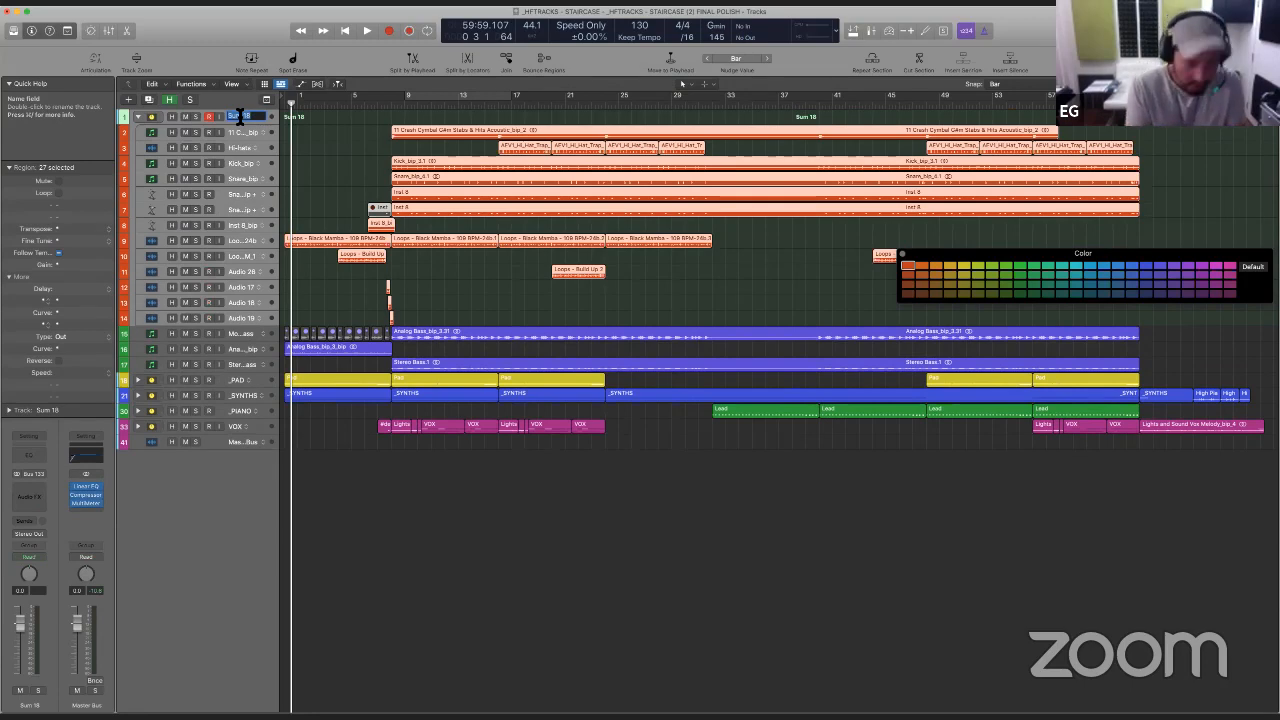
key(BackSpace)
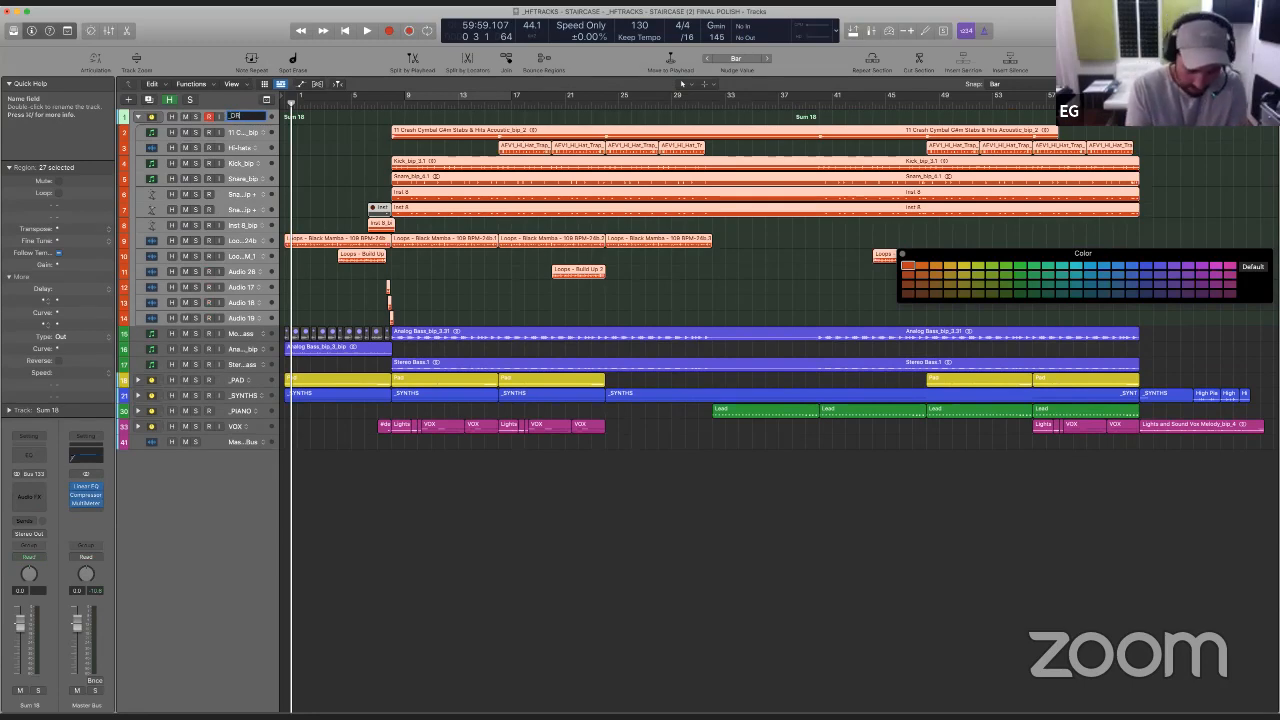
text(_DRUMS)
key(Return)
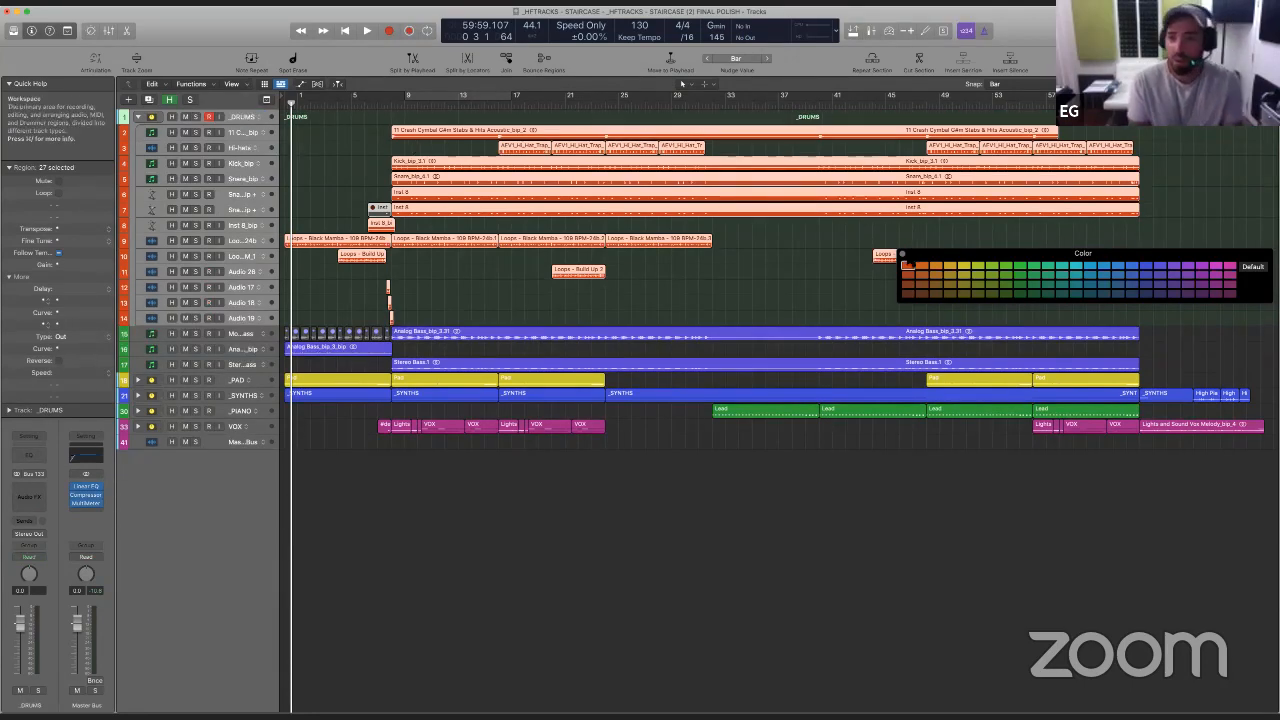
click(903, 253)
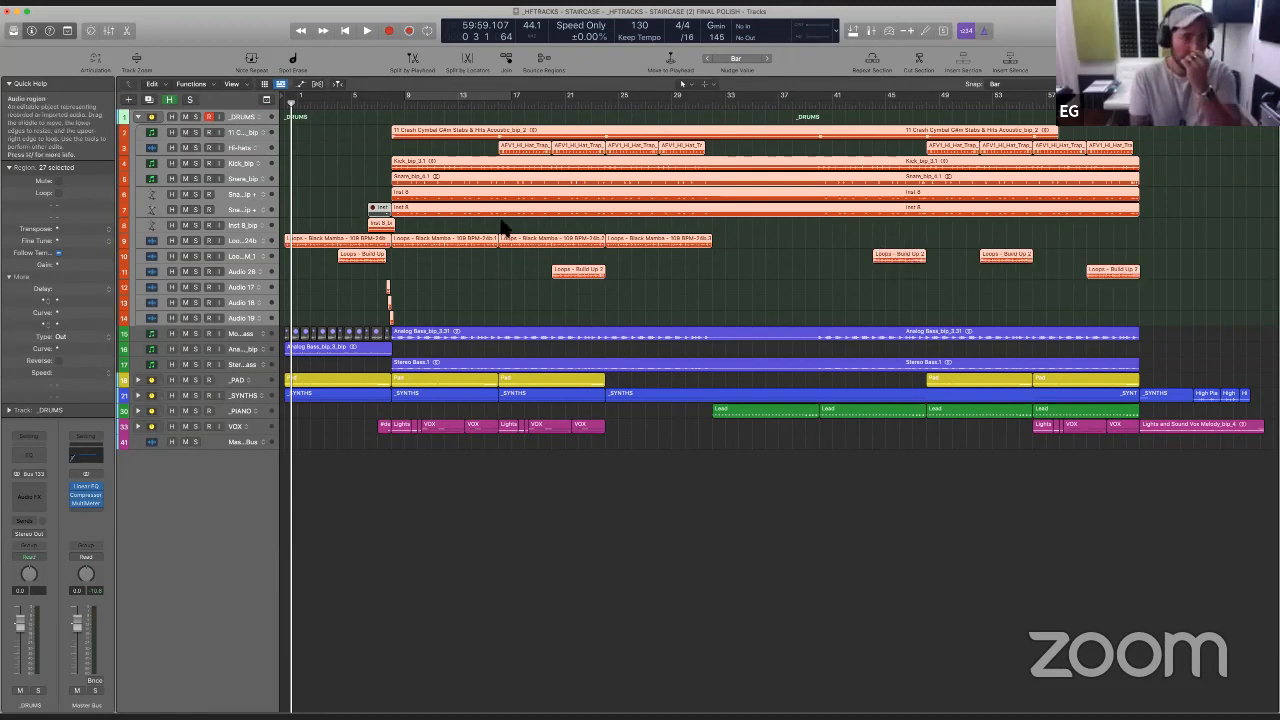
click(138, 117)
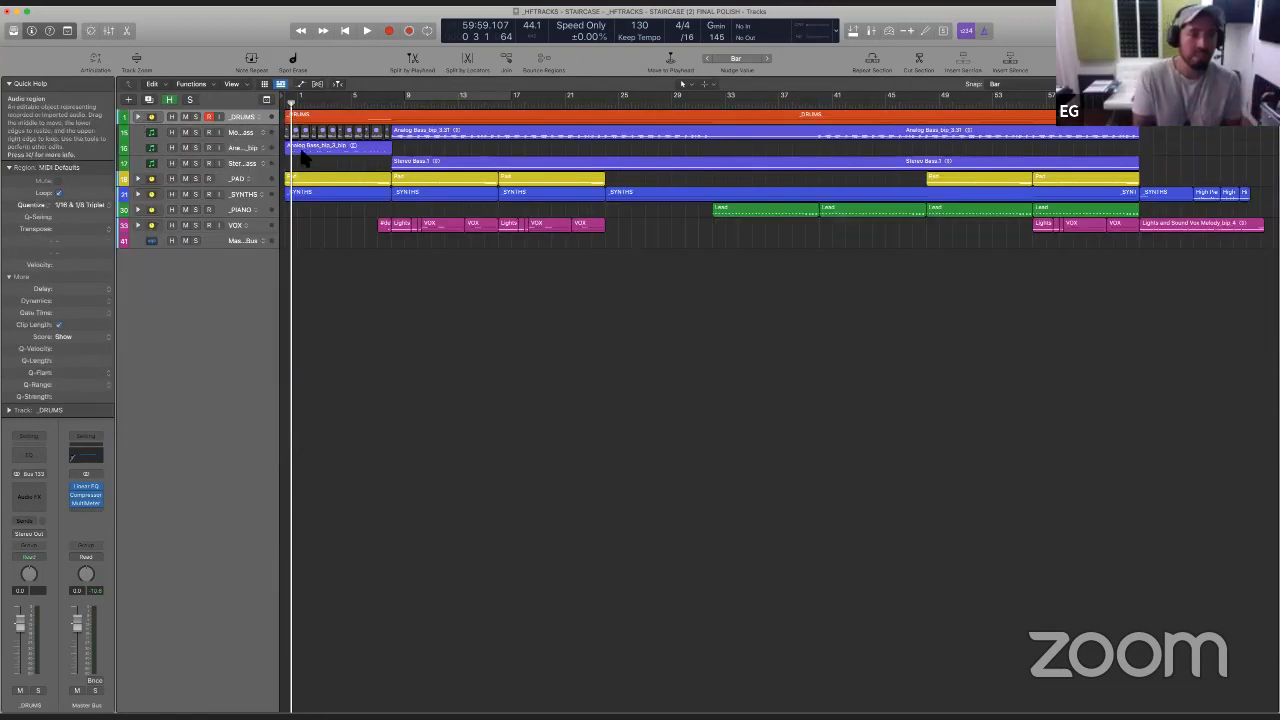
- Group the Mono Bass, Analog Bass and Stereo Bass tracks into a summing stack named _BASS
click(247, 131)
shift+click(238, 163)
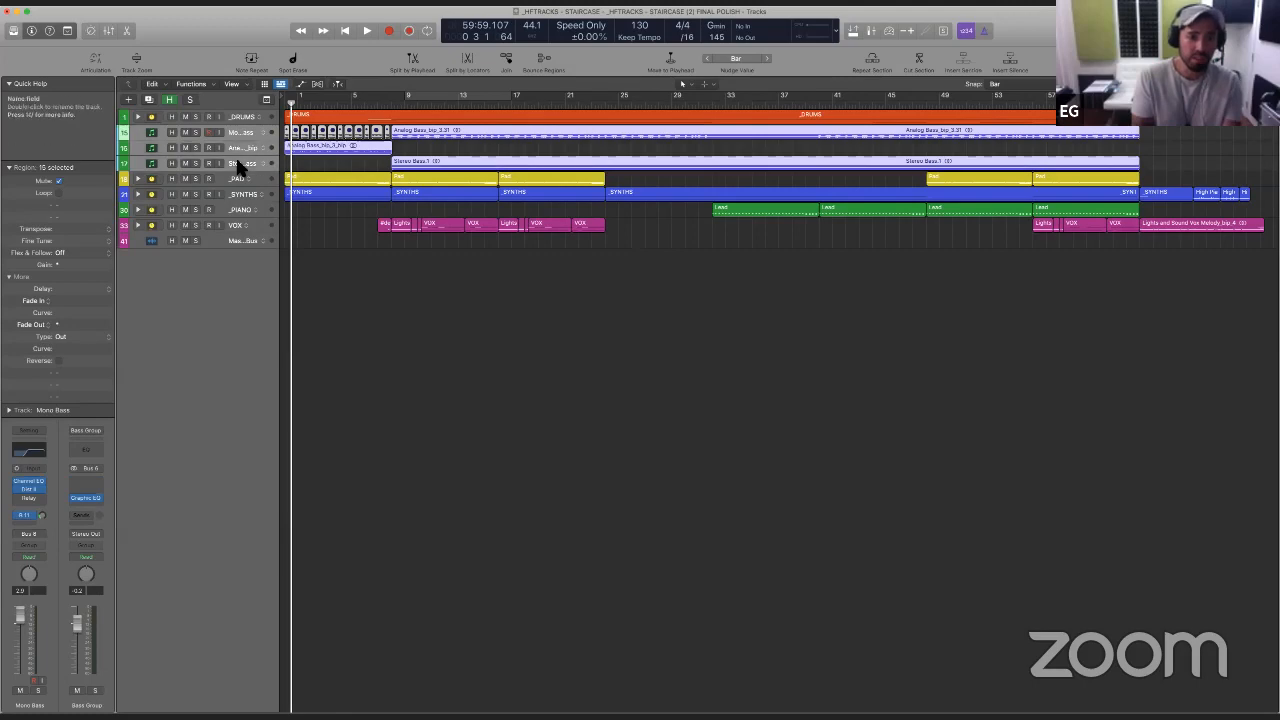
key(super+shift+d)
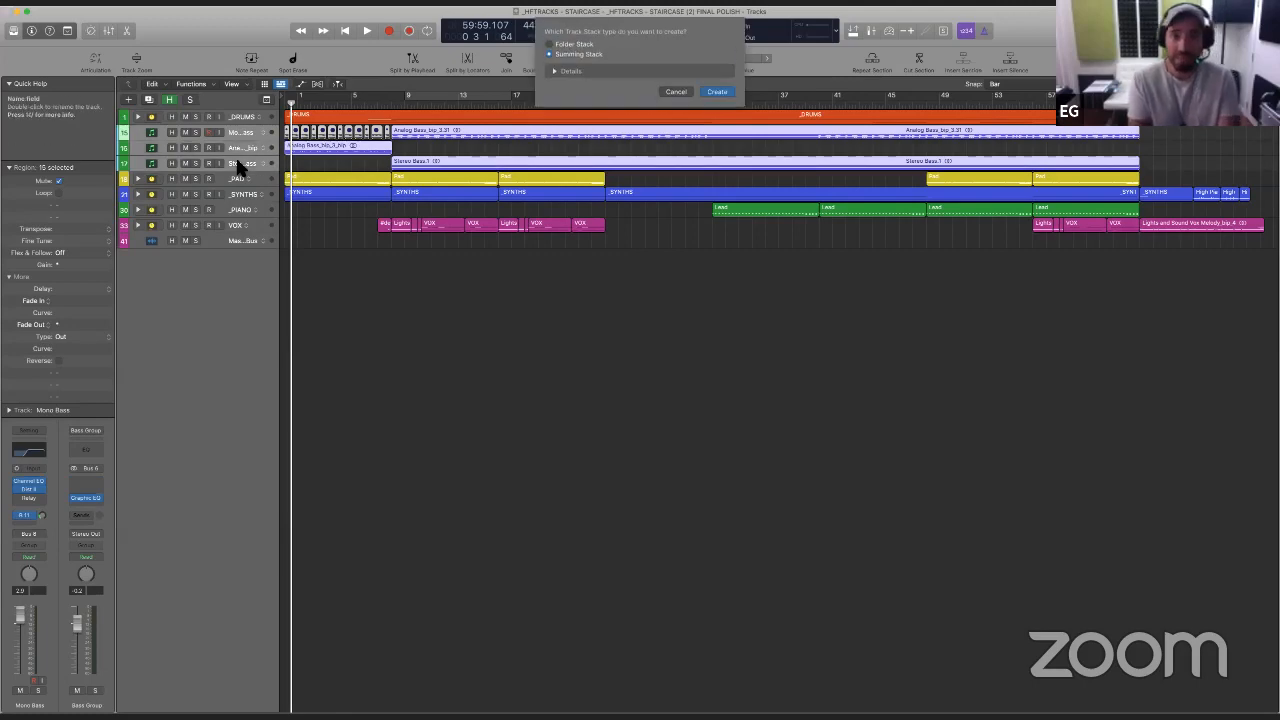
key(Return)
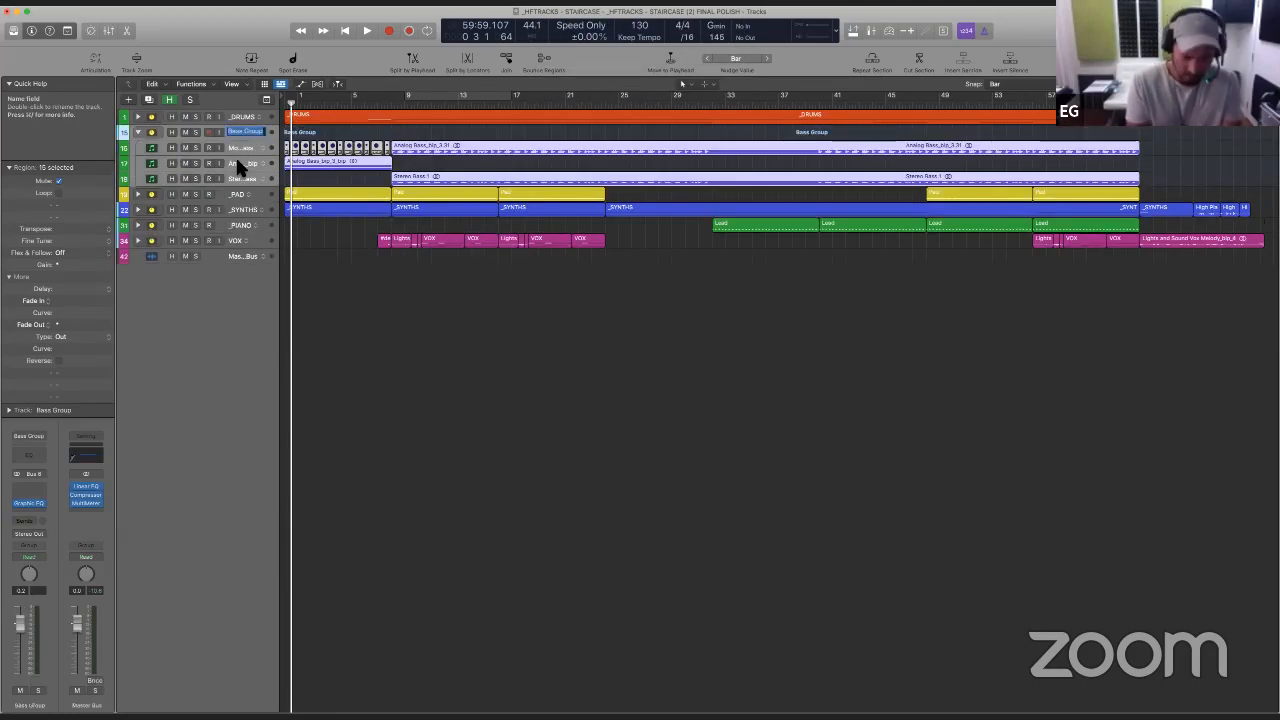
key(shift+Return)
text(_BASS)
key(Return)
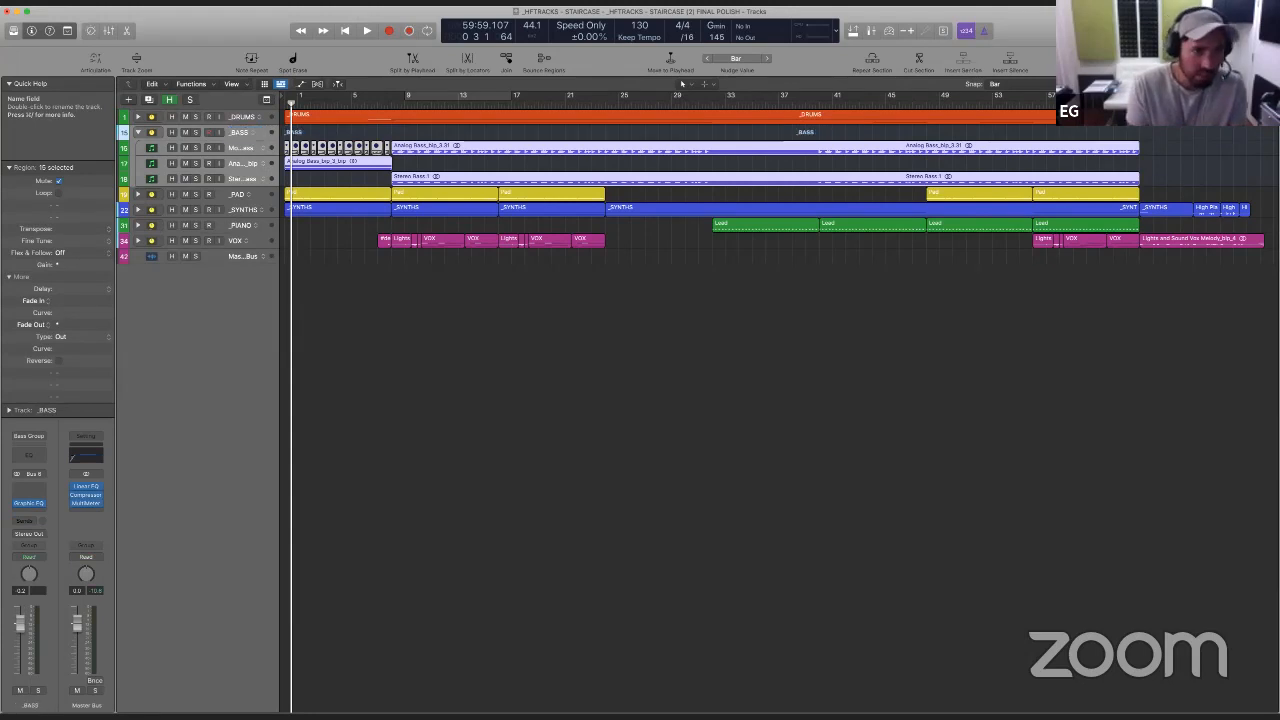
- Recolour the _BASS main track violet to match its subtracks and collapse the stack
super+click(239, 174)
click(241, 129)
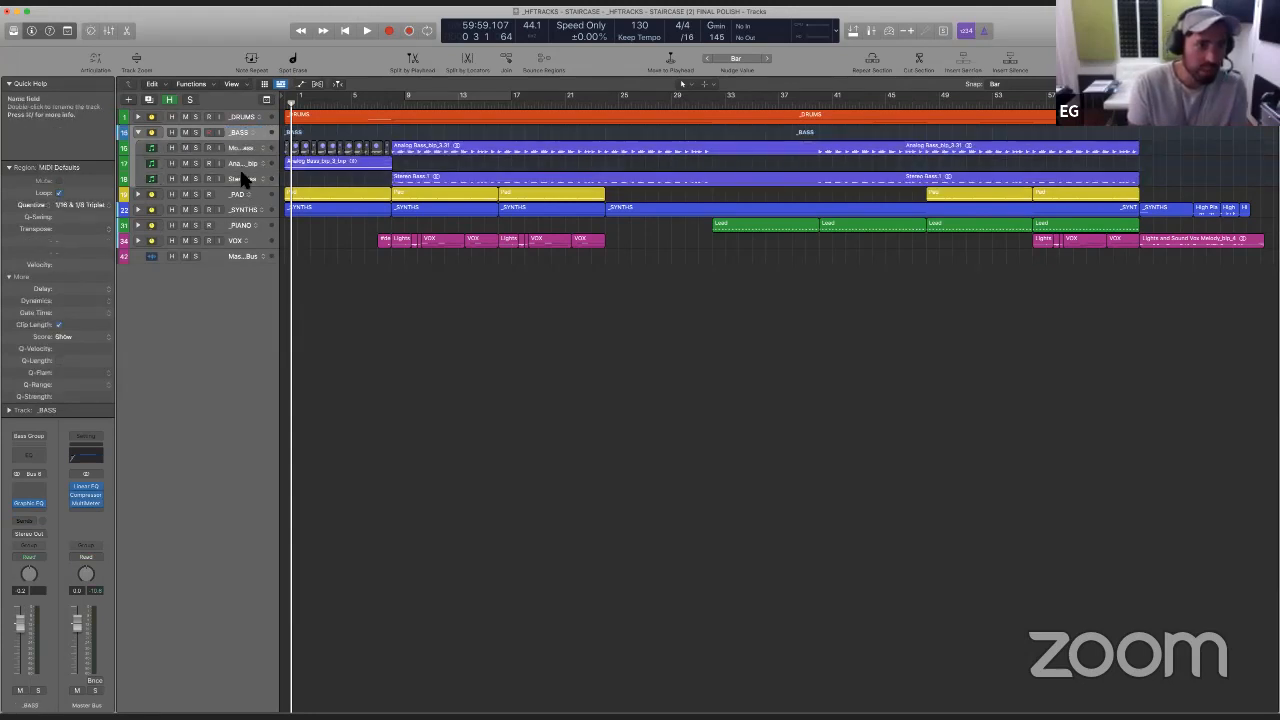
shift+click(241, 171)
key(alt+c)
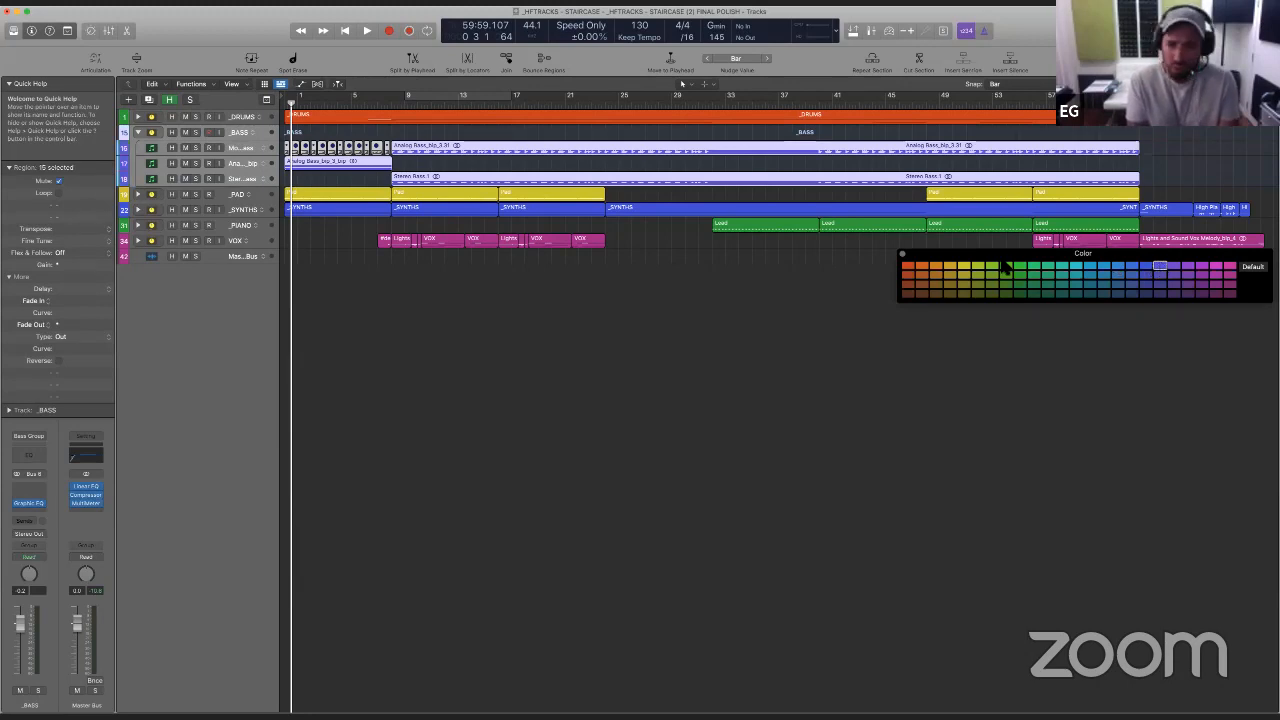
click(902, 253)
click(519, 301)
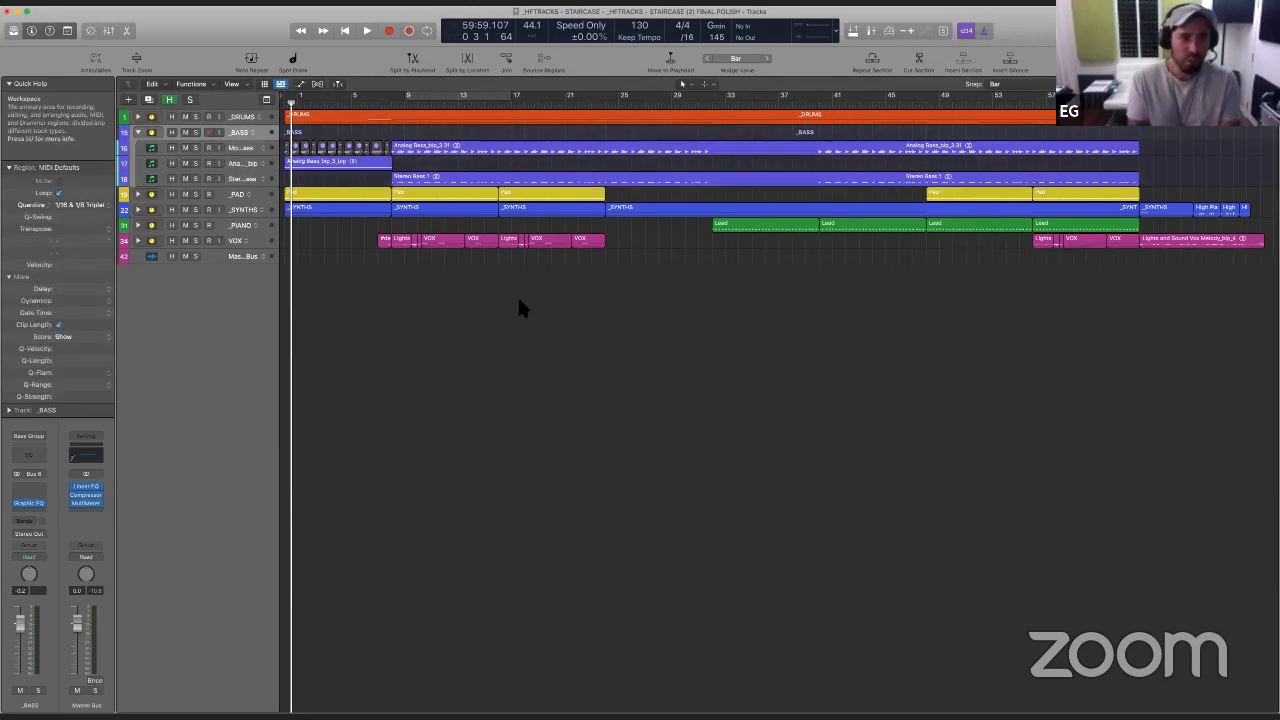
scroll(519, 300, up, 5)
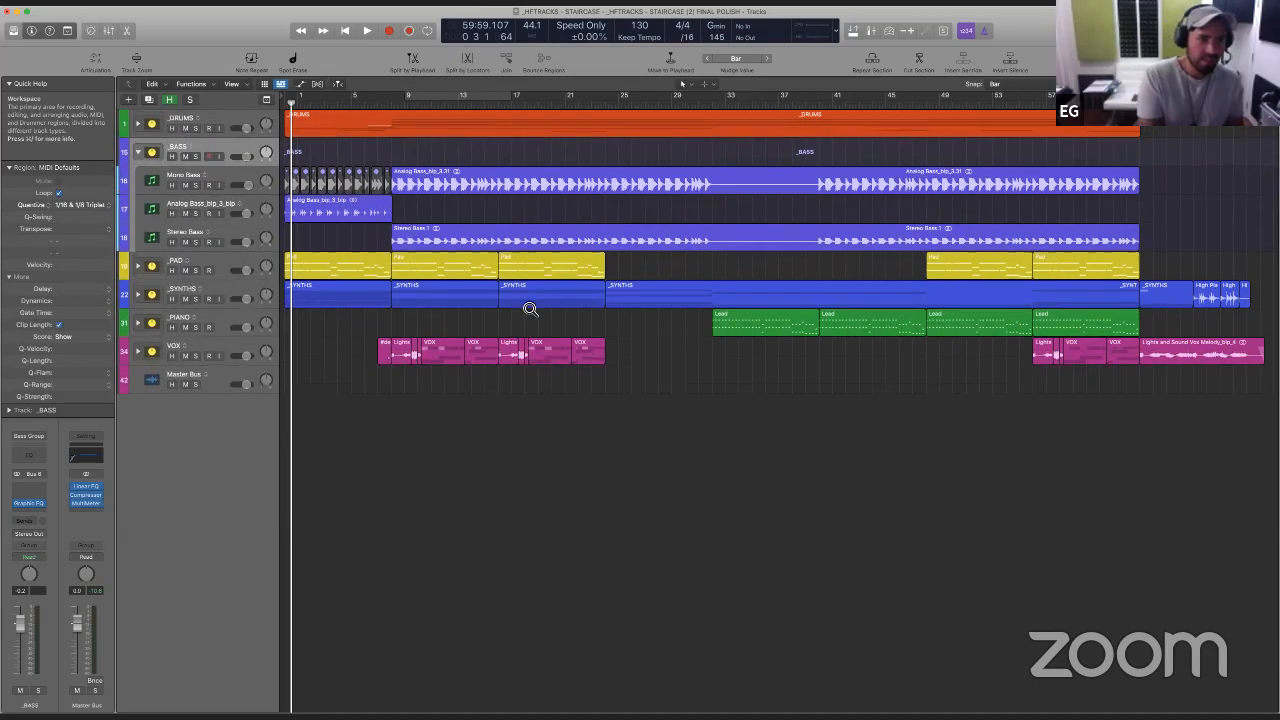
click(138, 157)
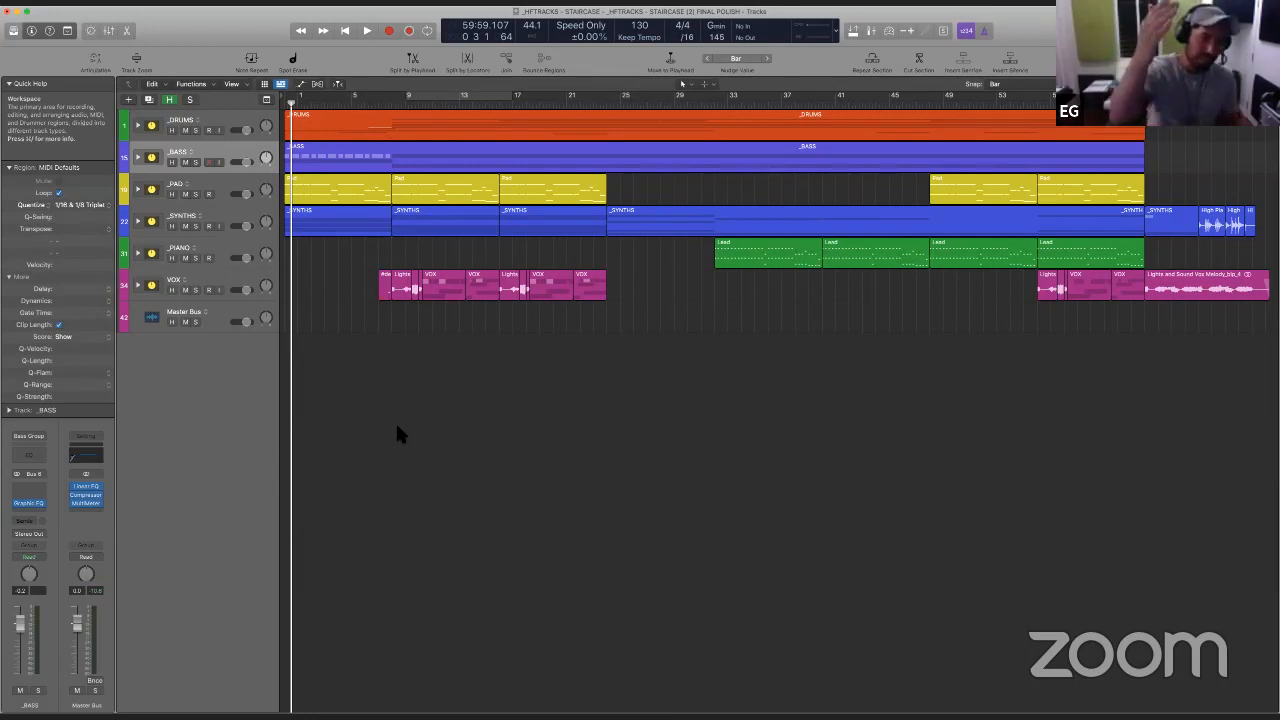
- Enlarge the collapsed stacks, fit the whole arrangement in view, and open the project notes with a wider text area
scroll(397, 427, up, 5)
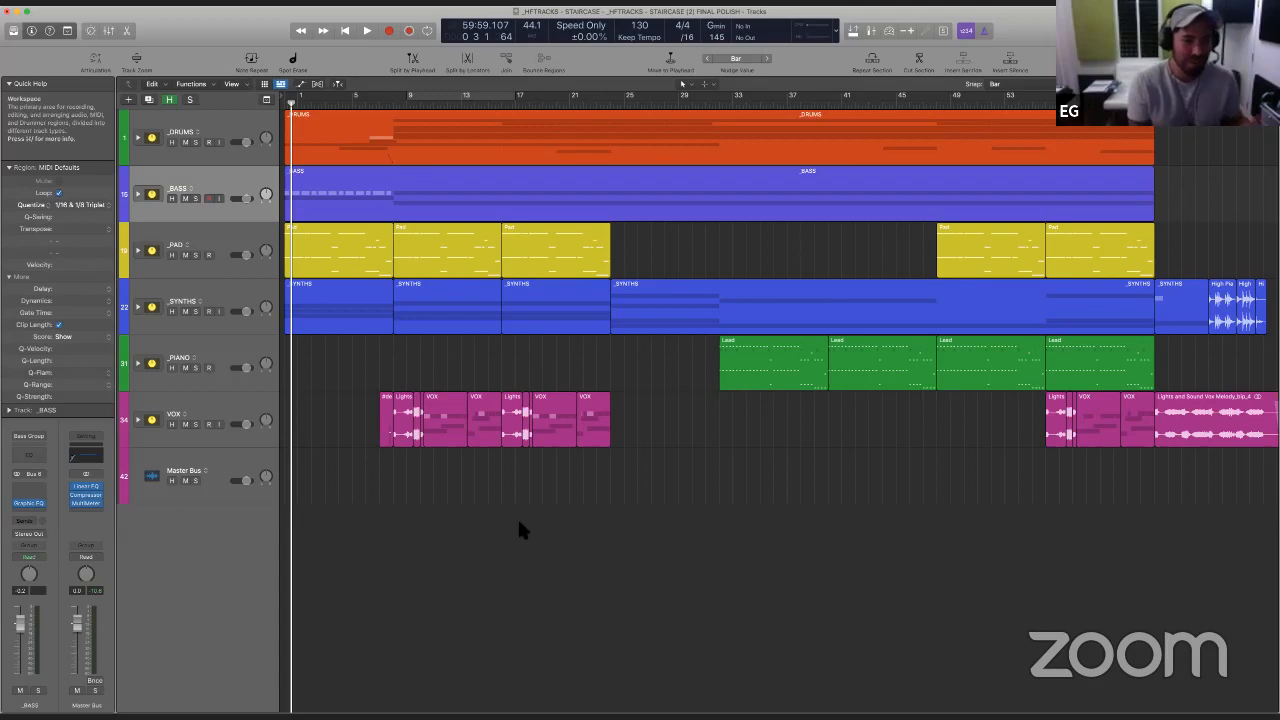
scroll(518, 556, up, 3)
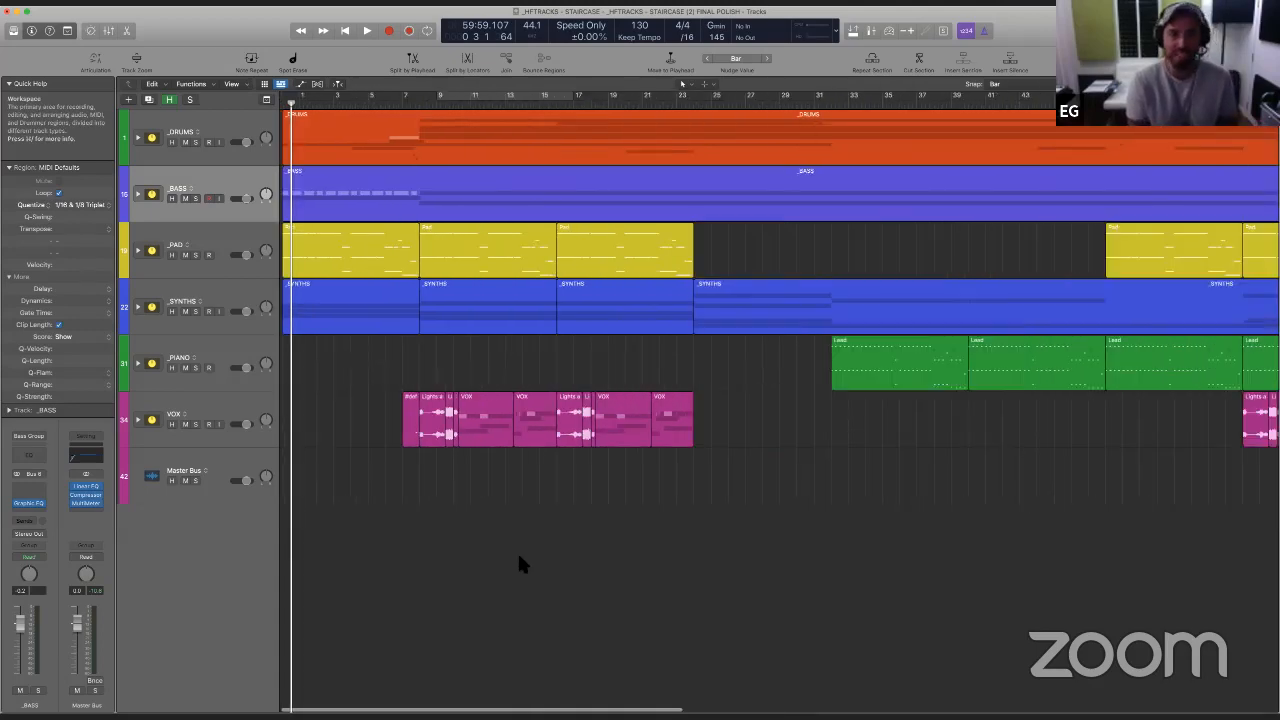
scroll(518, 556, down, 5)
key(space)
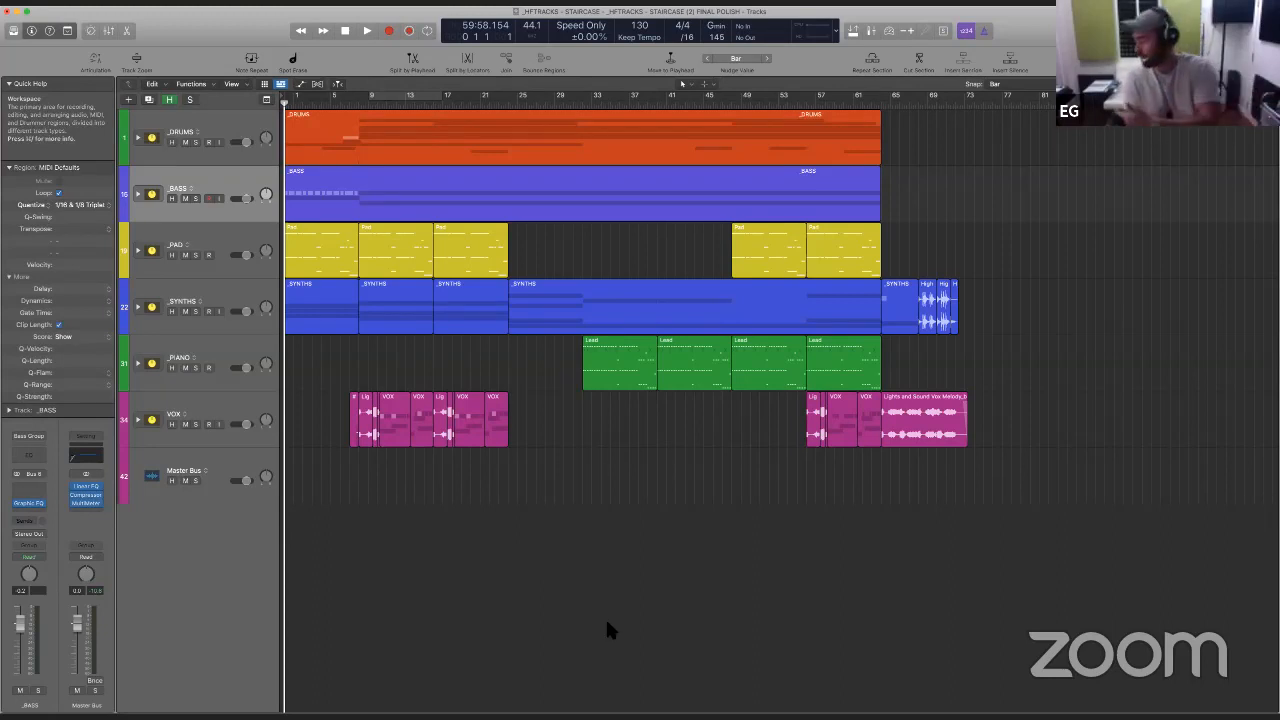
key(o)
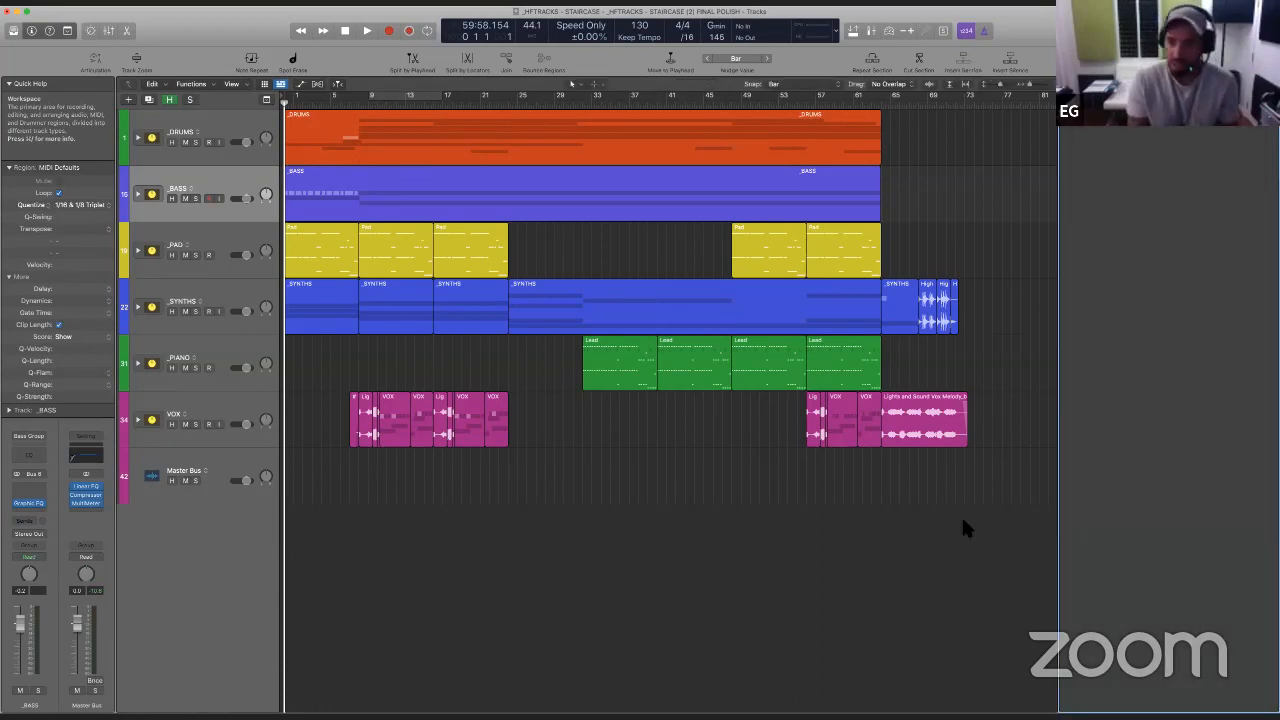
drag(1066, 560, 1000, 557)
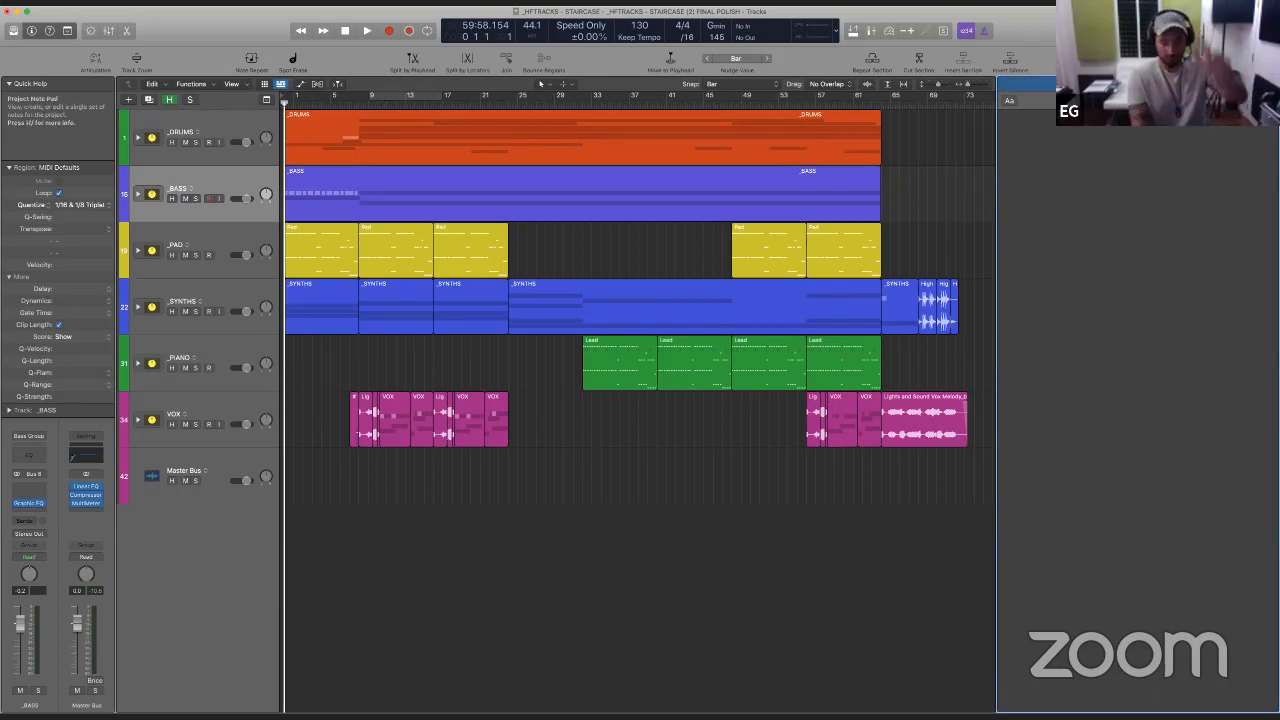
- Start playback, select the Master Bus, and move its MultiMeter to a lower slot to leave room after the Compressor
click(655, 566)
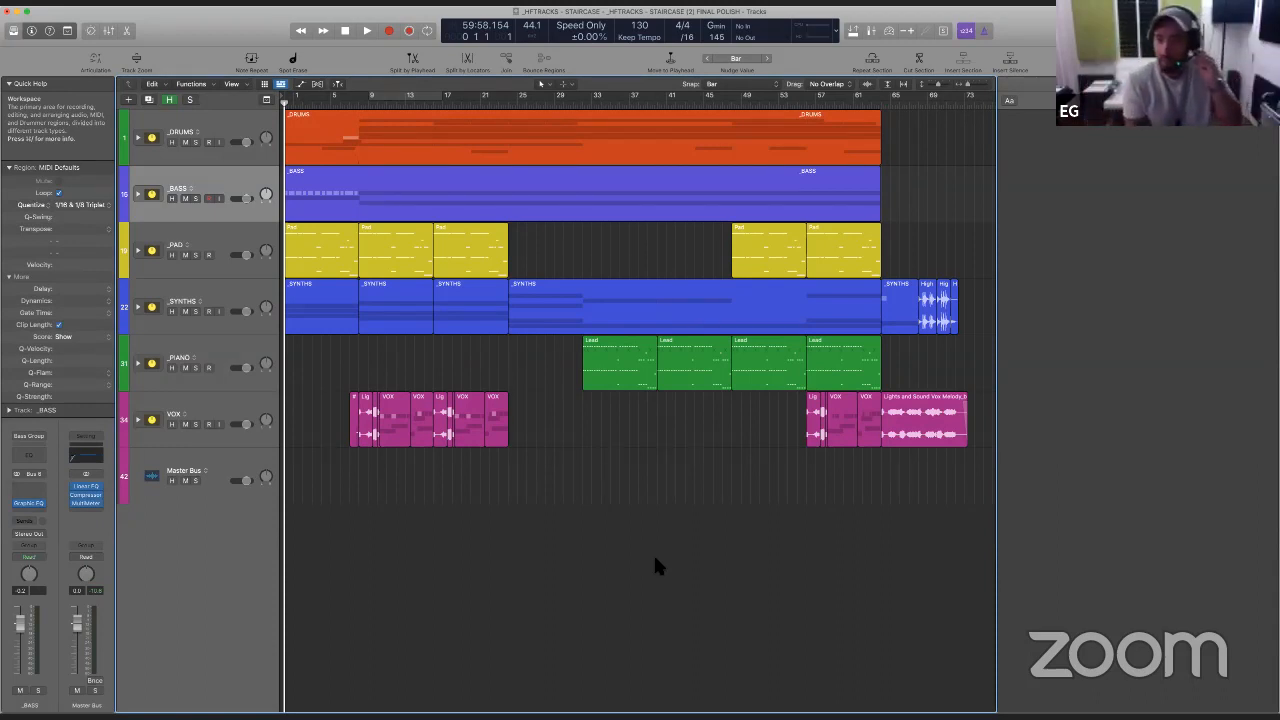
key(space)
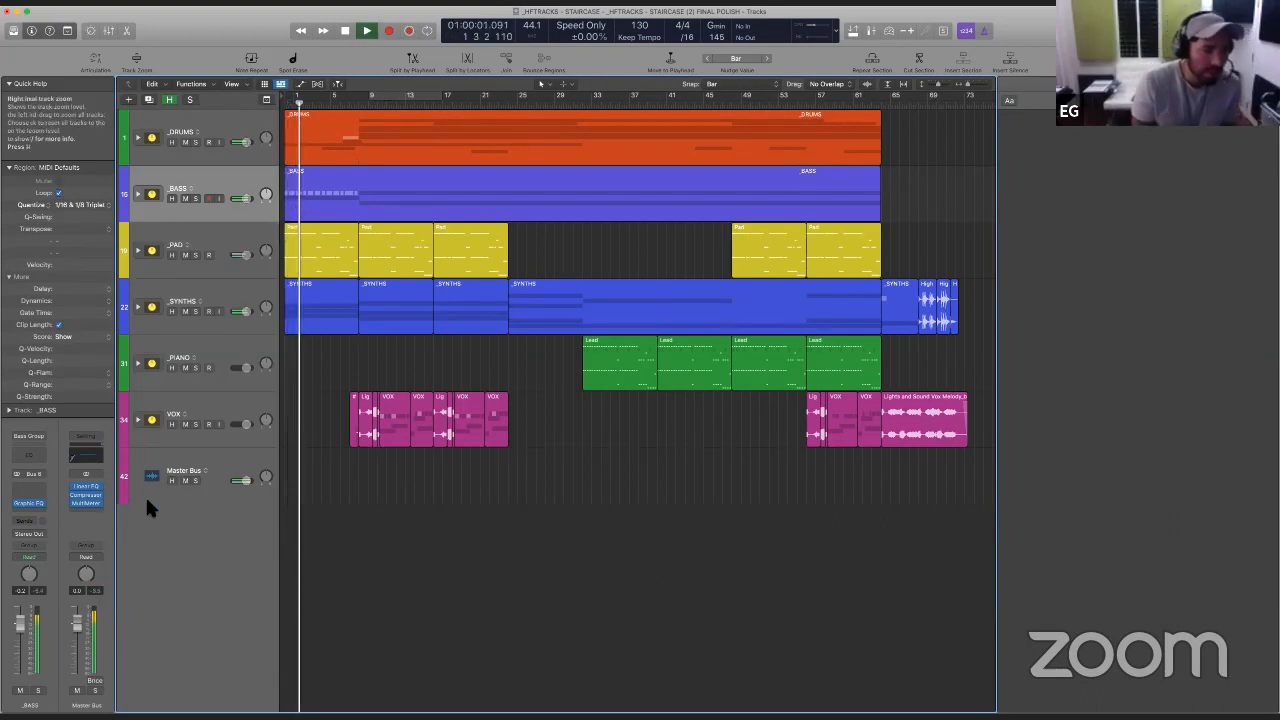
click(196, 461)
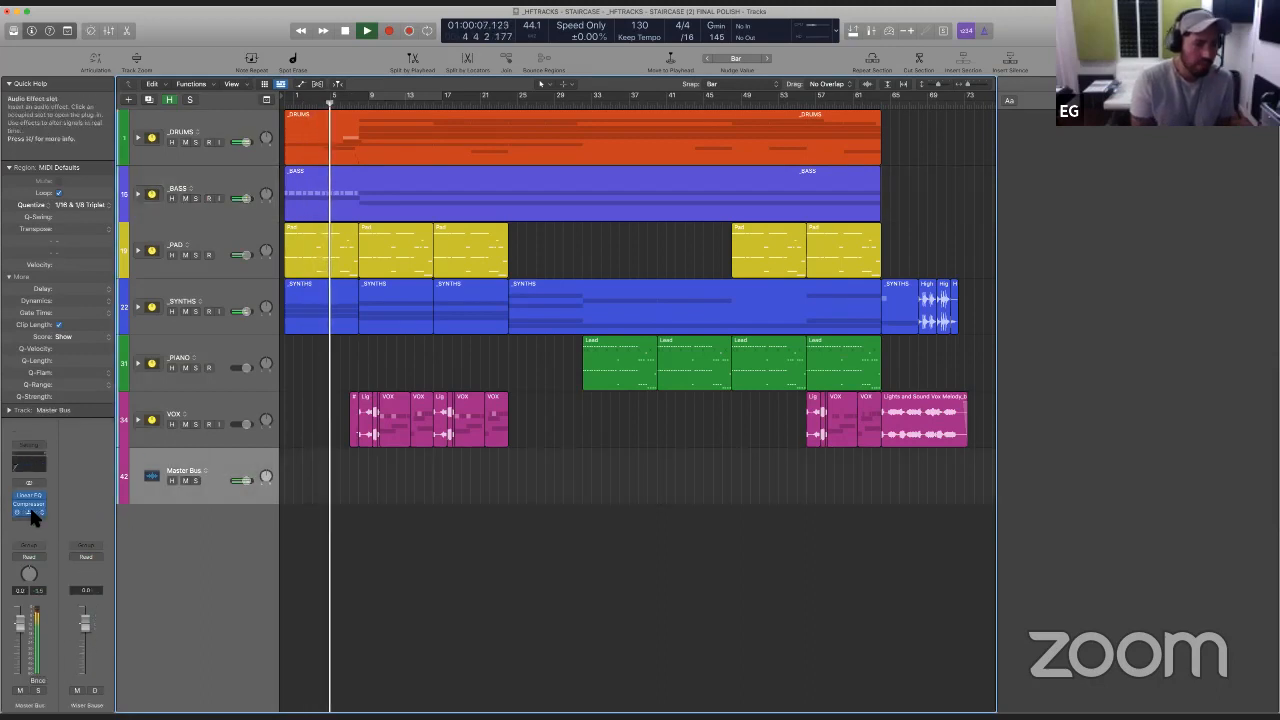
drag(30, 515, 29, 519)
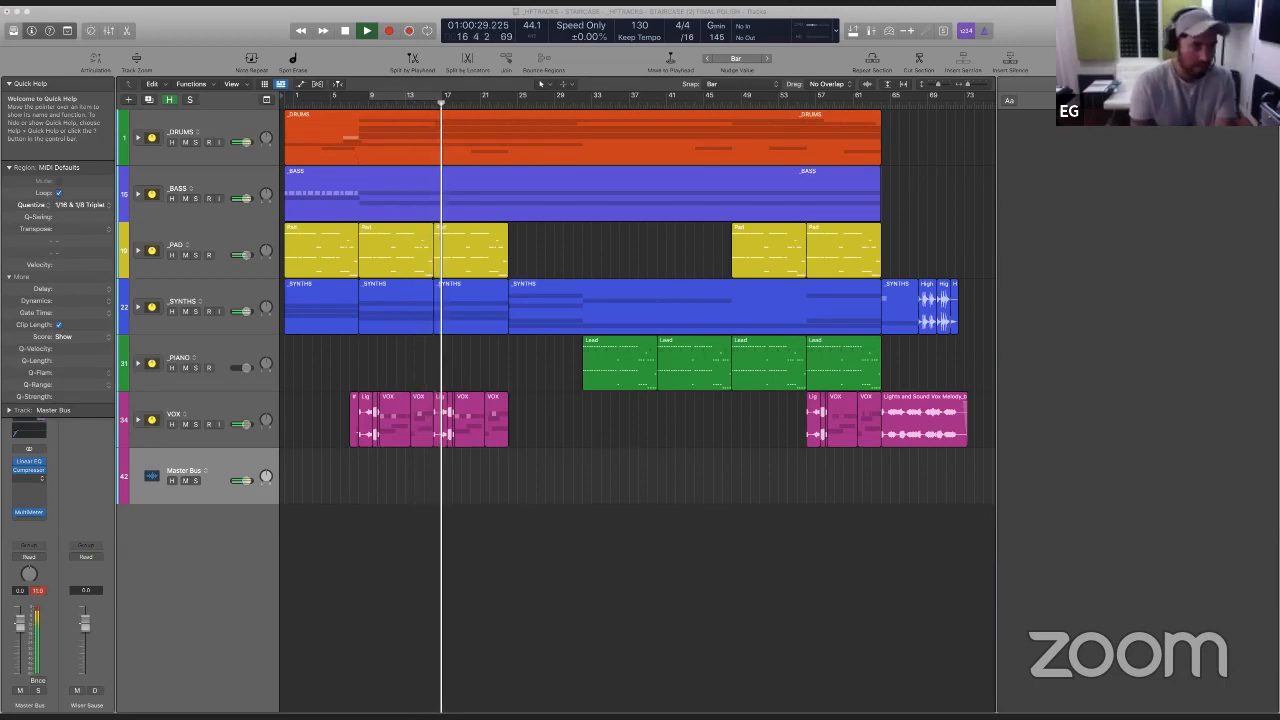
- Insert the FF Pro-Q 3 equalizer on the Master Bus directly after the Compressor
click(31, 487)
text(au)
key(Right)
text(ff pro-l)
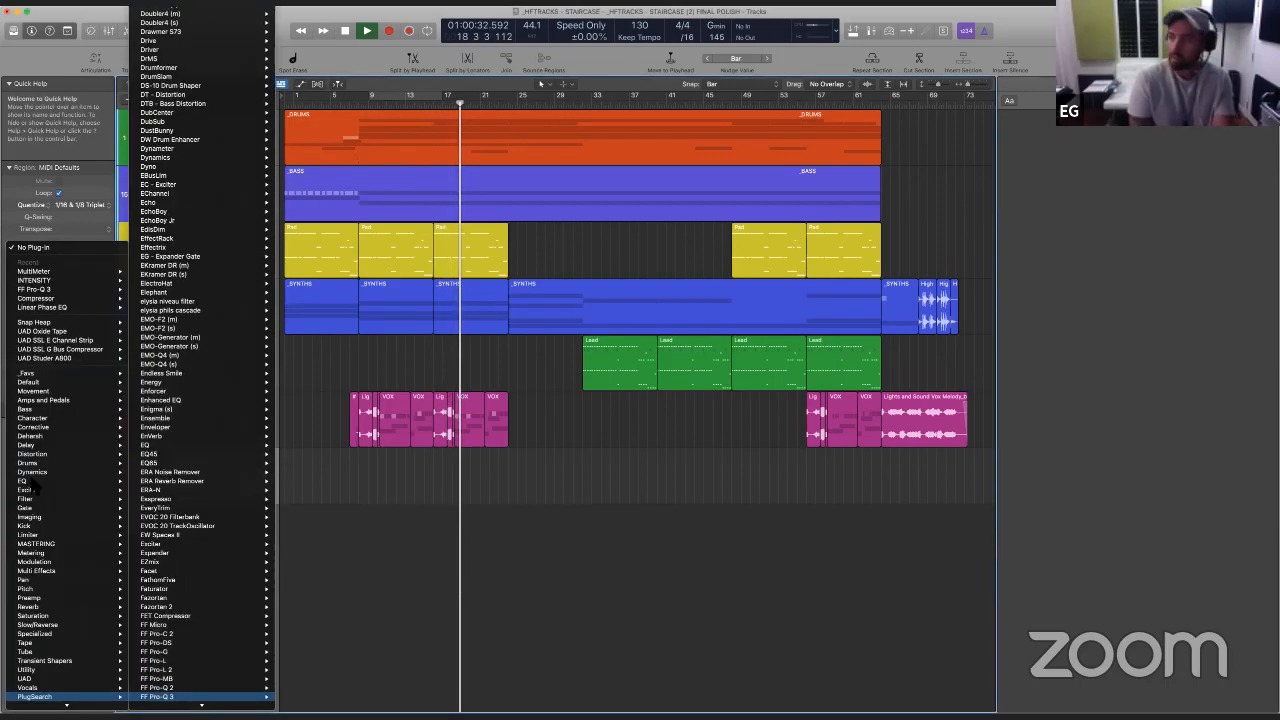
key(Return)
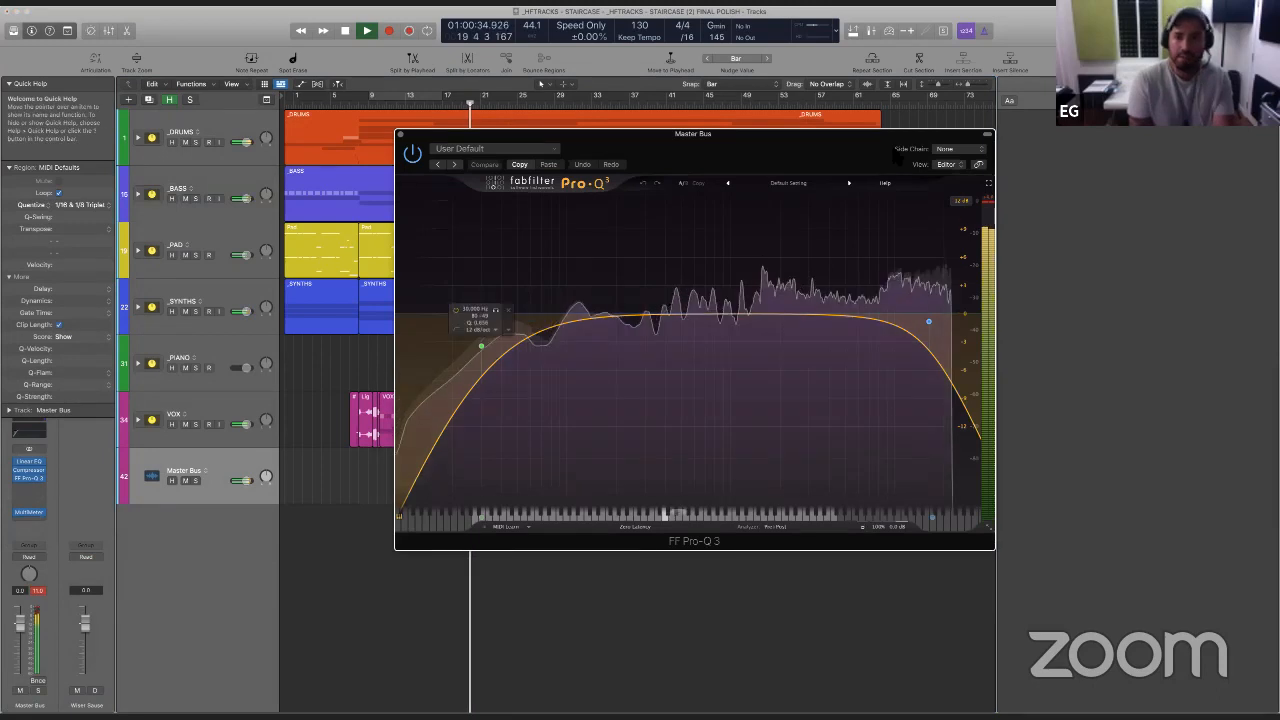
- Try the Drums, Bell Surgical and Master 1 presets in the Master Bus equalizer
click(728, 184)
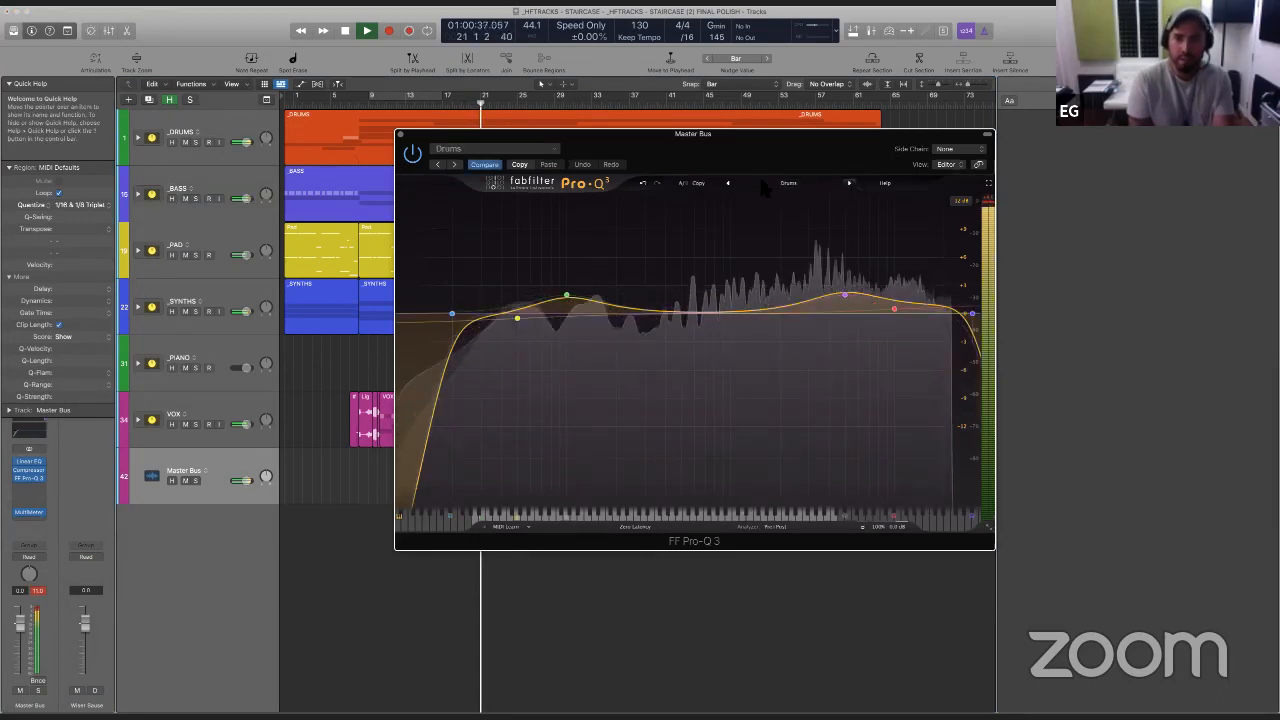
click(729, 184)
click(729, 184)
click(729, 184)
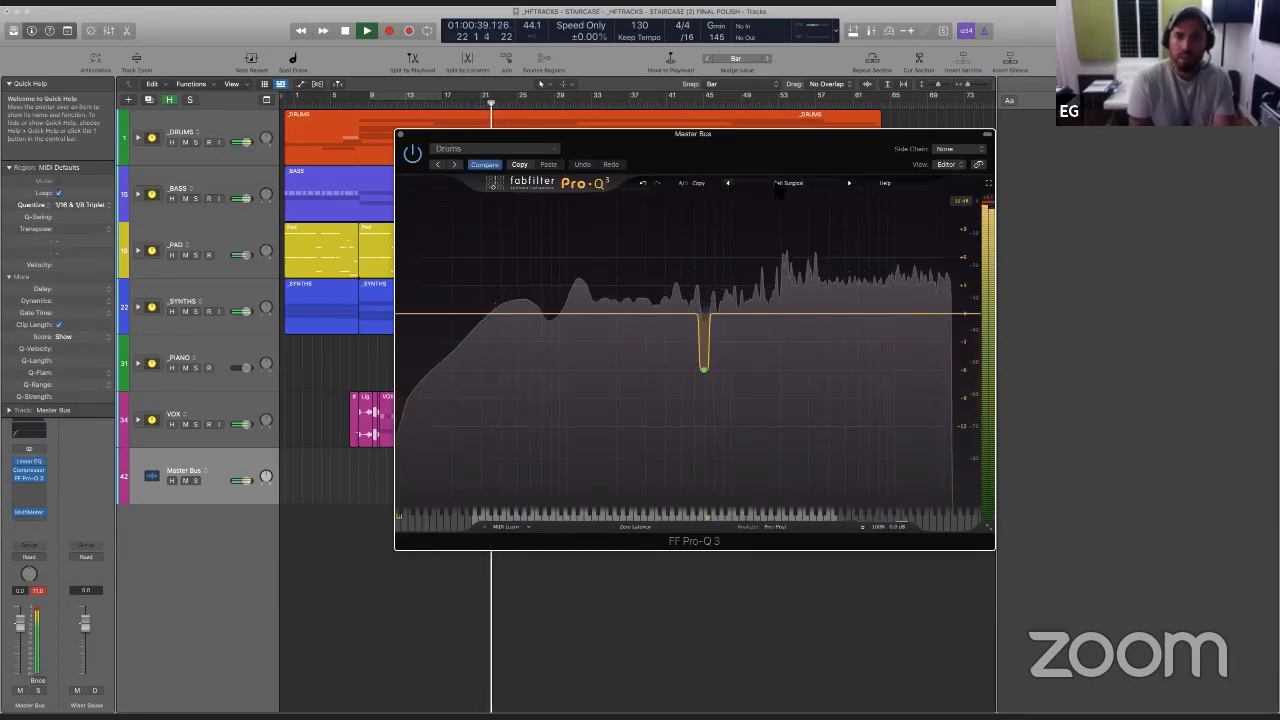
click(777, 184)
click(495, 148)
click(495, 148)
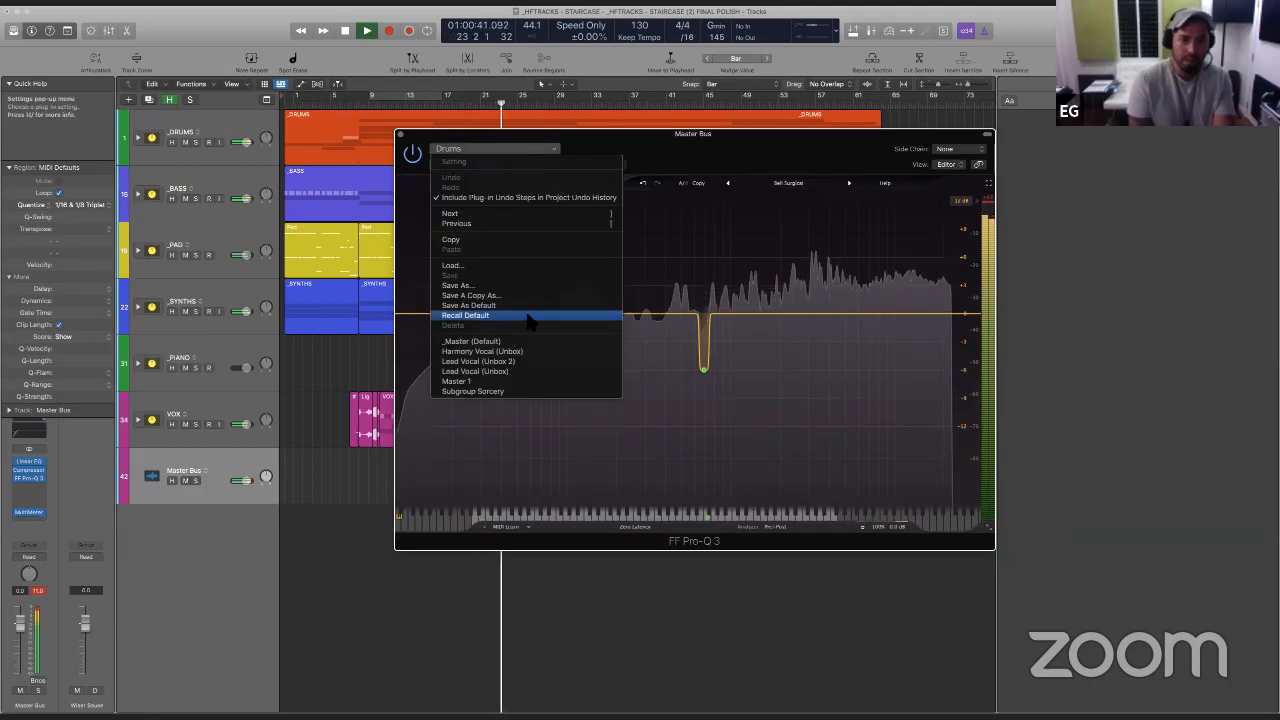
click(523, 380)
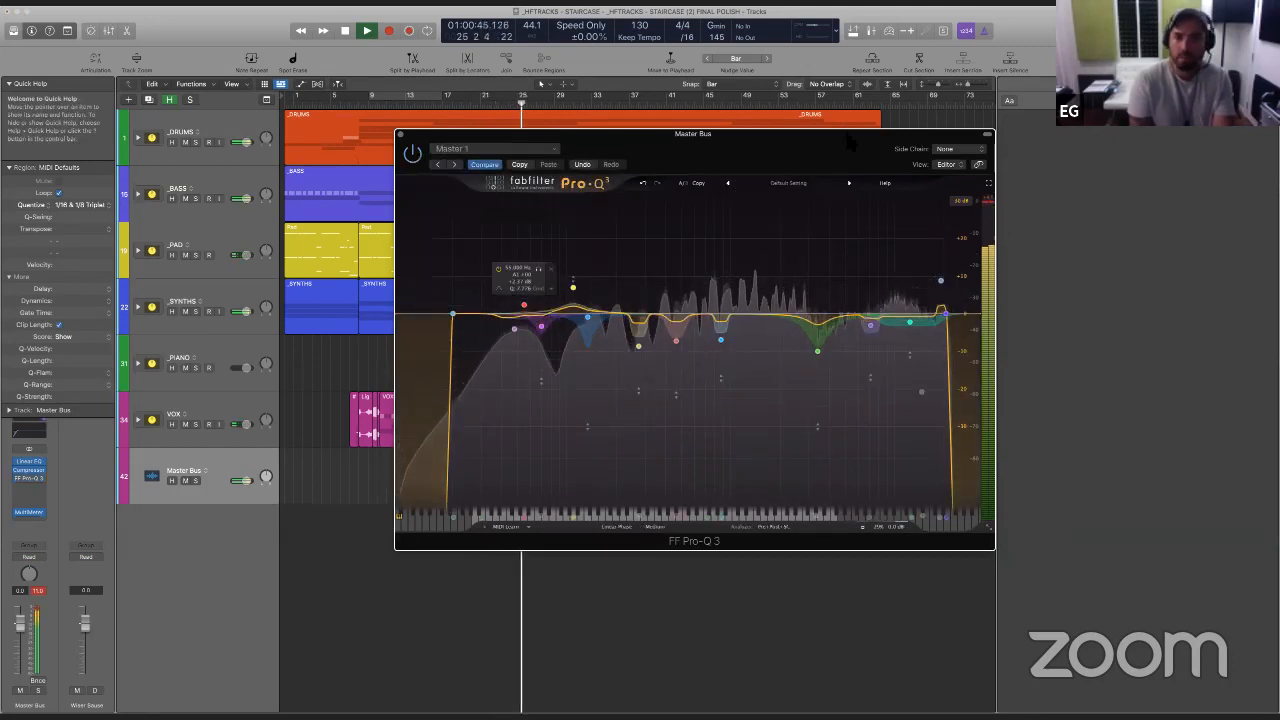
- Load the dynamic mix preset Mix General Purpose Balancing 1 in the Master Bus equalizer
click(805, 190)
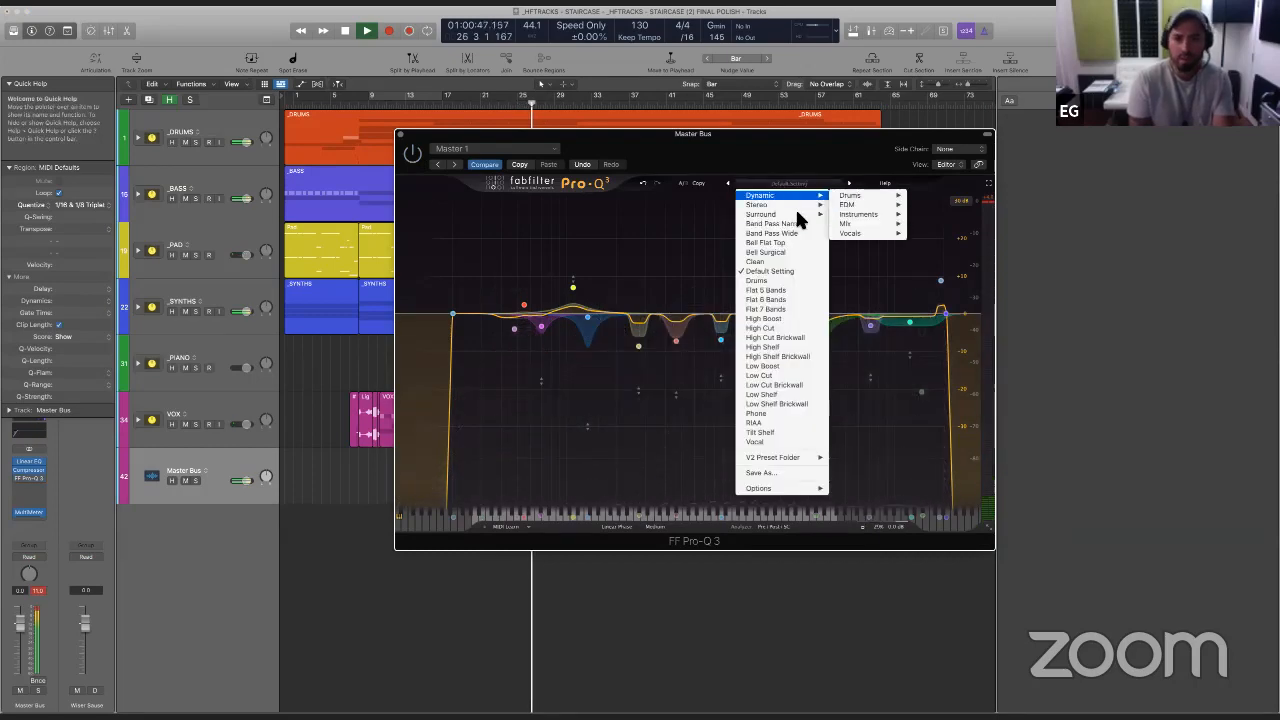
mouse_move(799, 218)
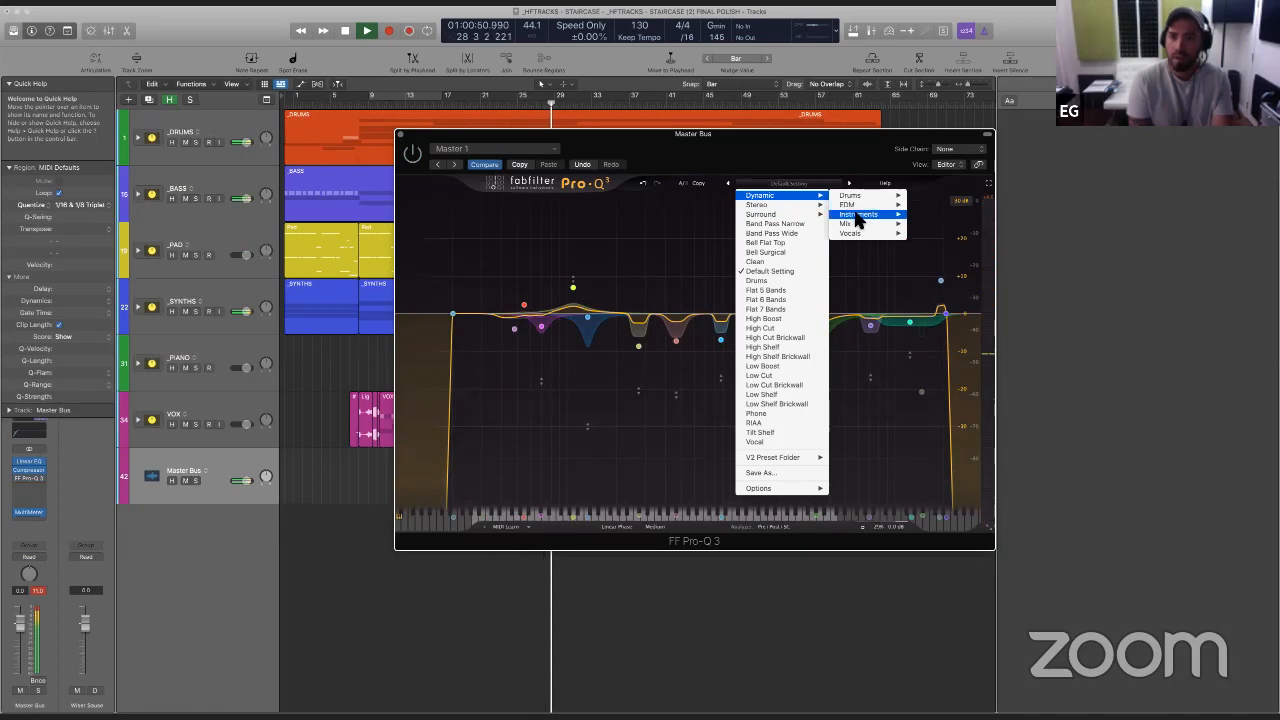
click(837, 210)
click(803, 187)
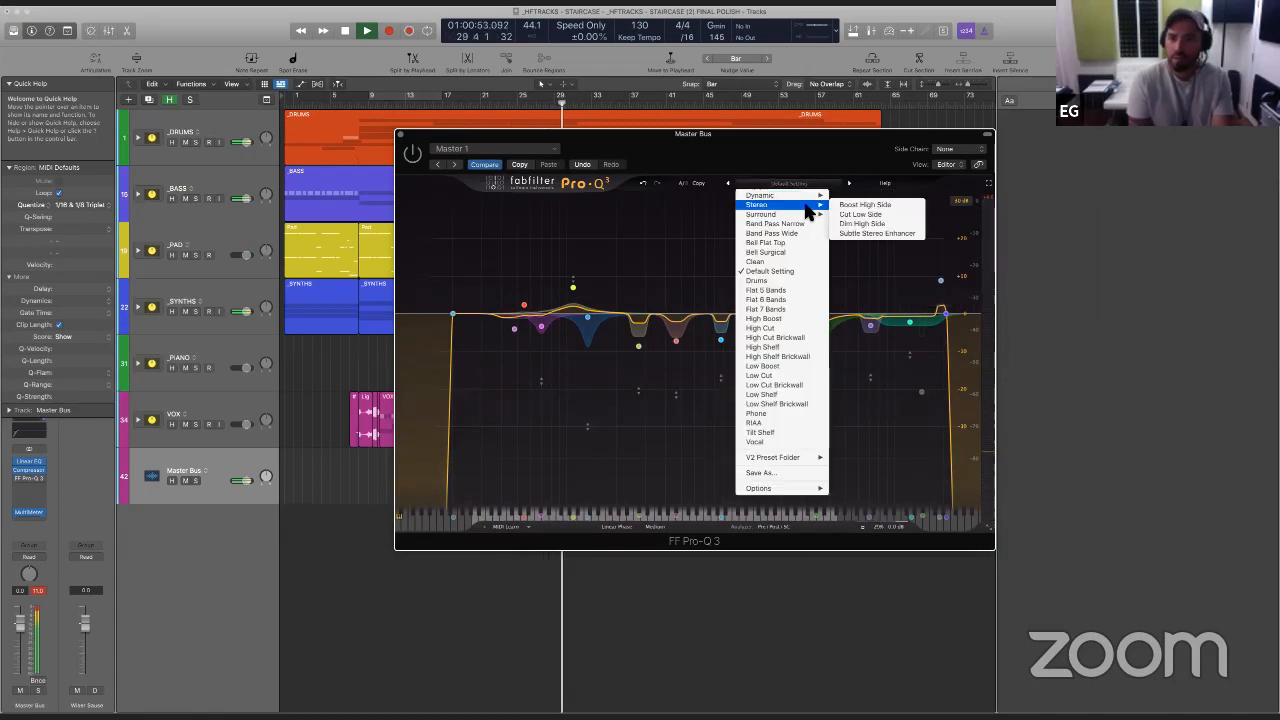
mouse_move(858, 214)
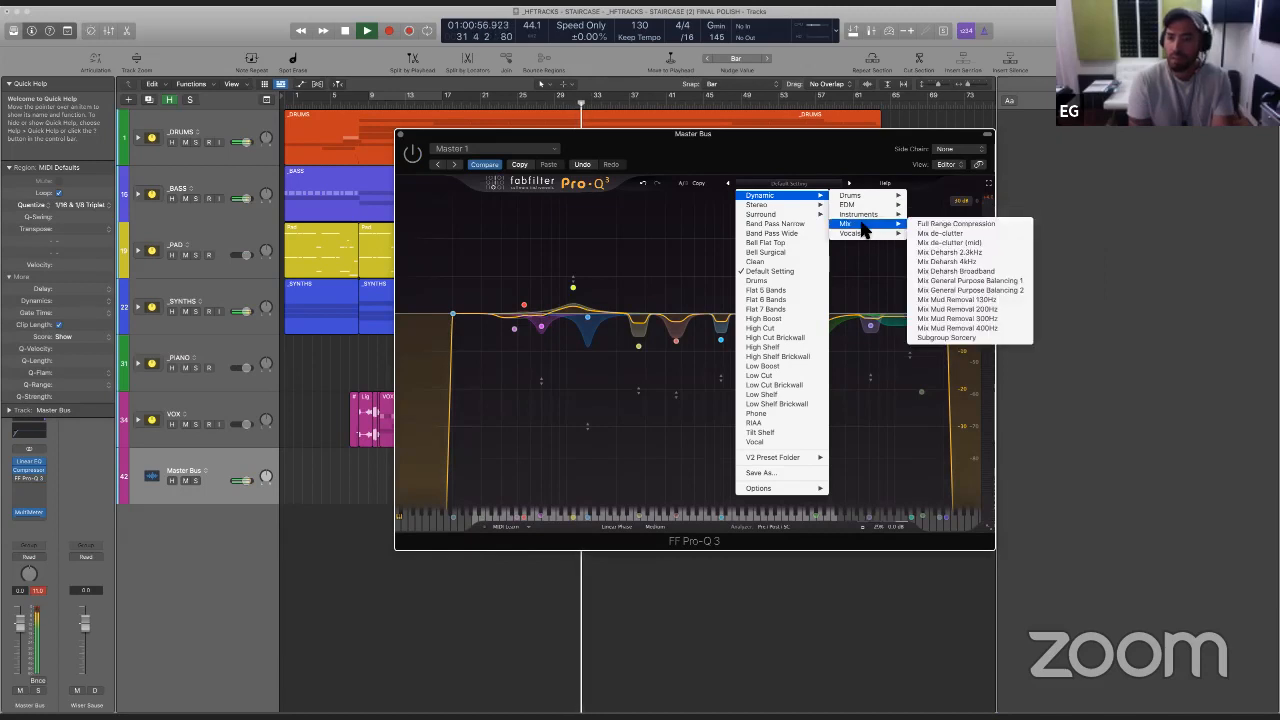
click(940, 281)
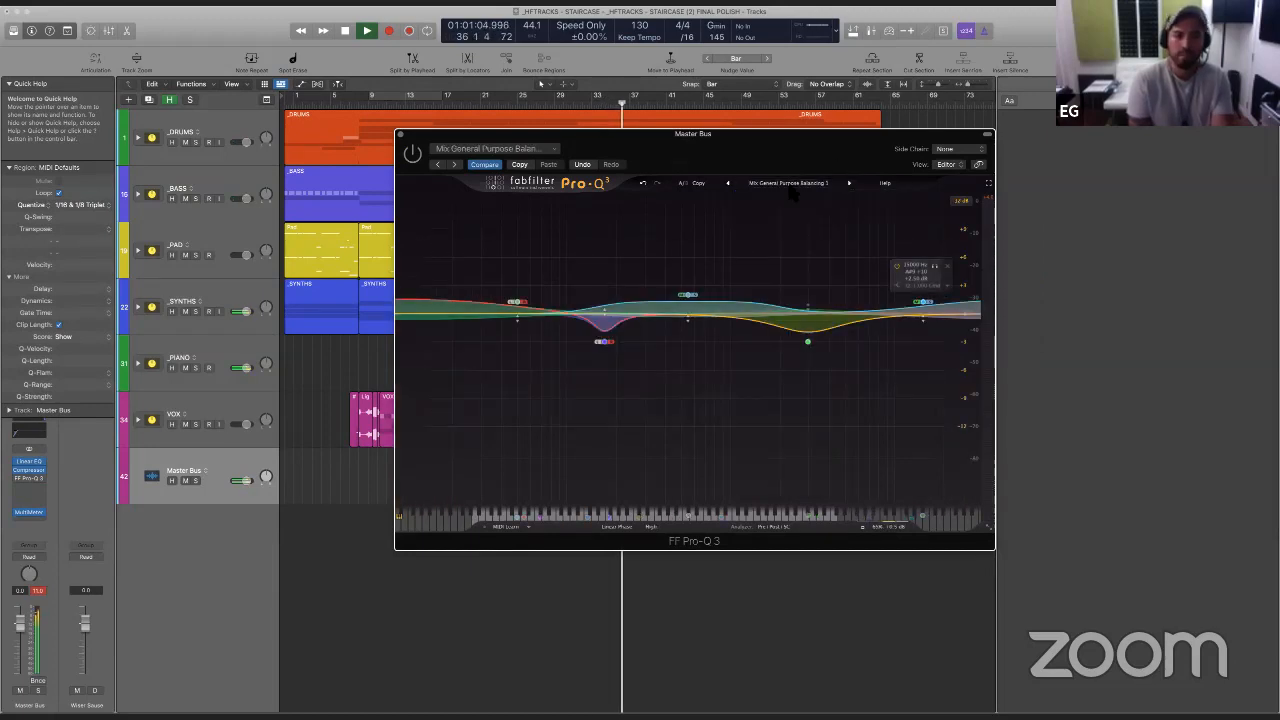
- Set the project notes' font size to about 90 and close the Master Bus equalizer window
drag(700, 133, 327, 287)
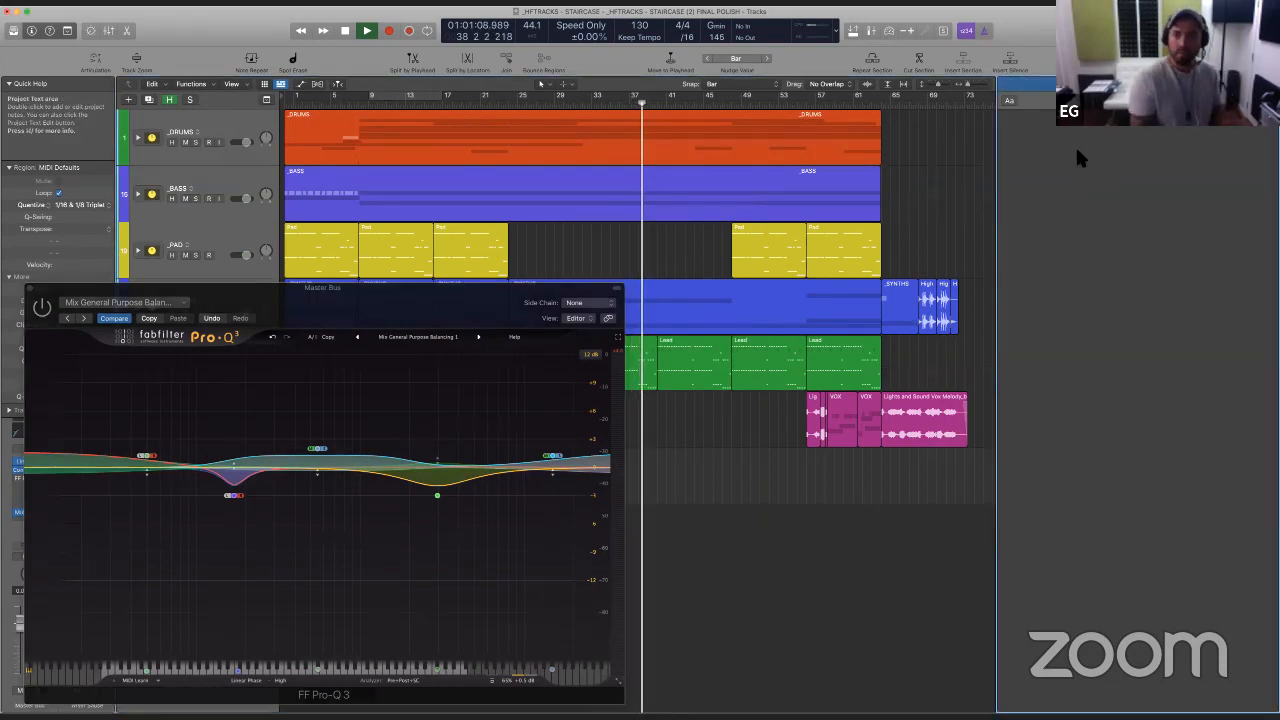
click(1008, 99)
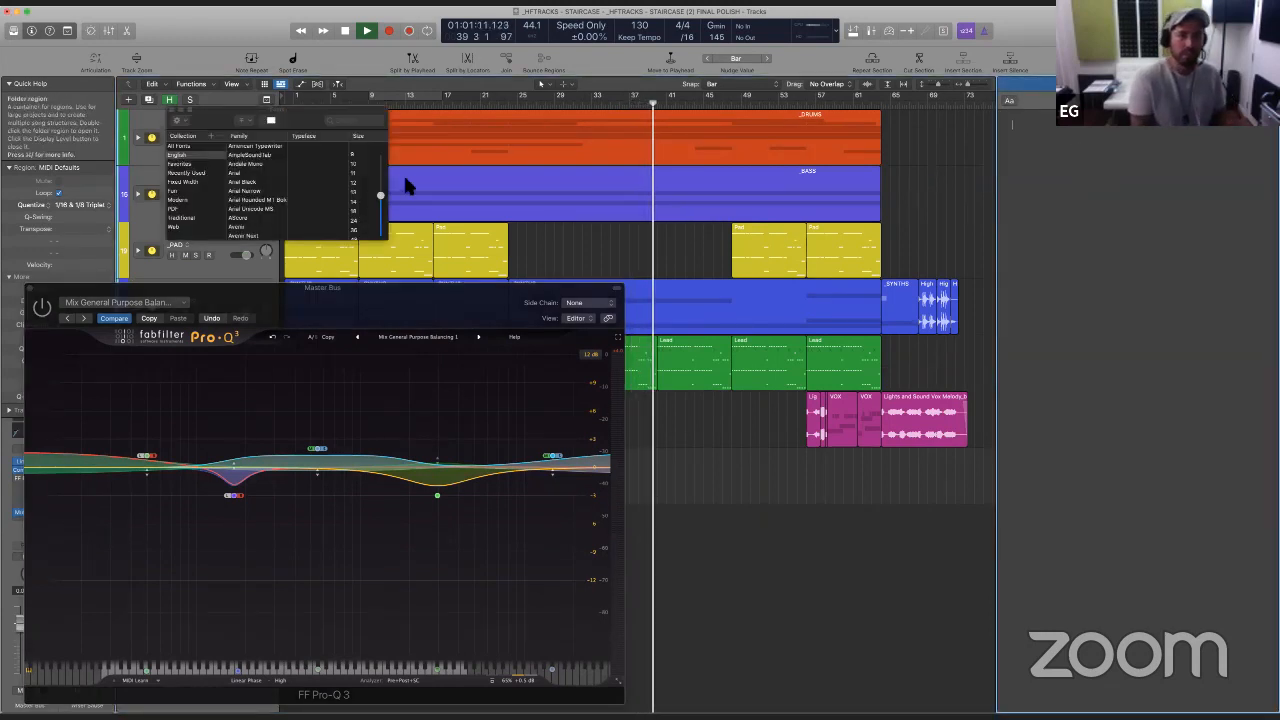
click(380, 197)
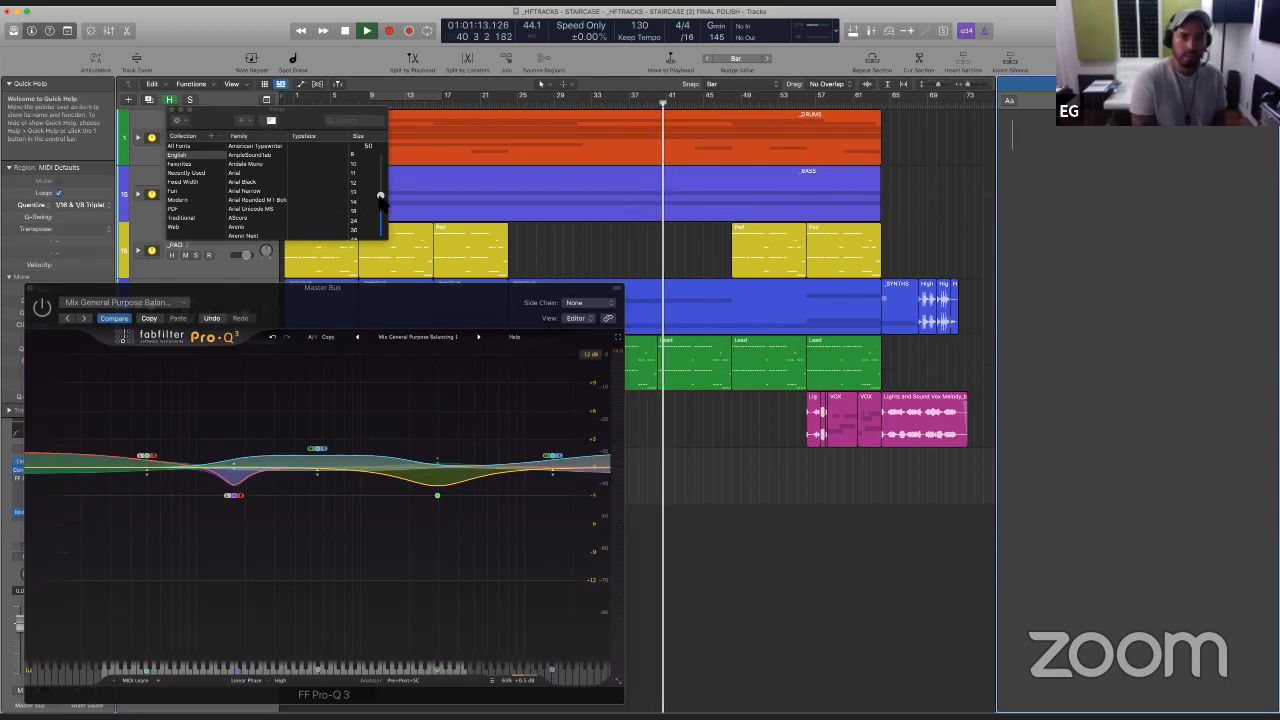
drag(380, 197, 383, 172)
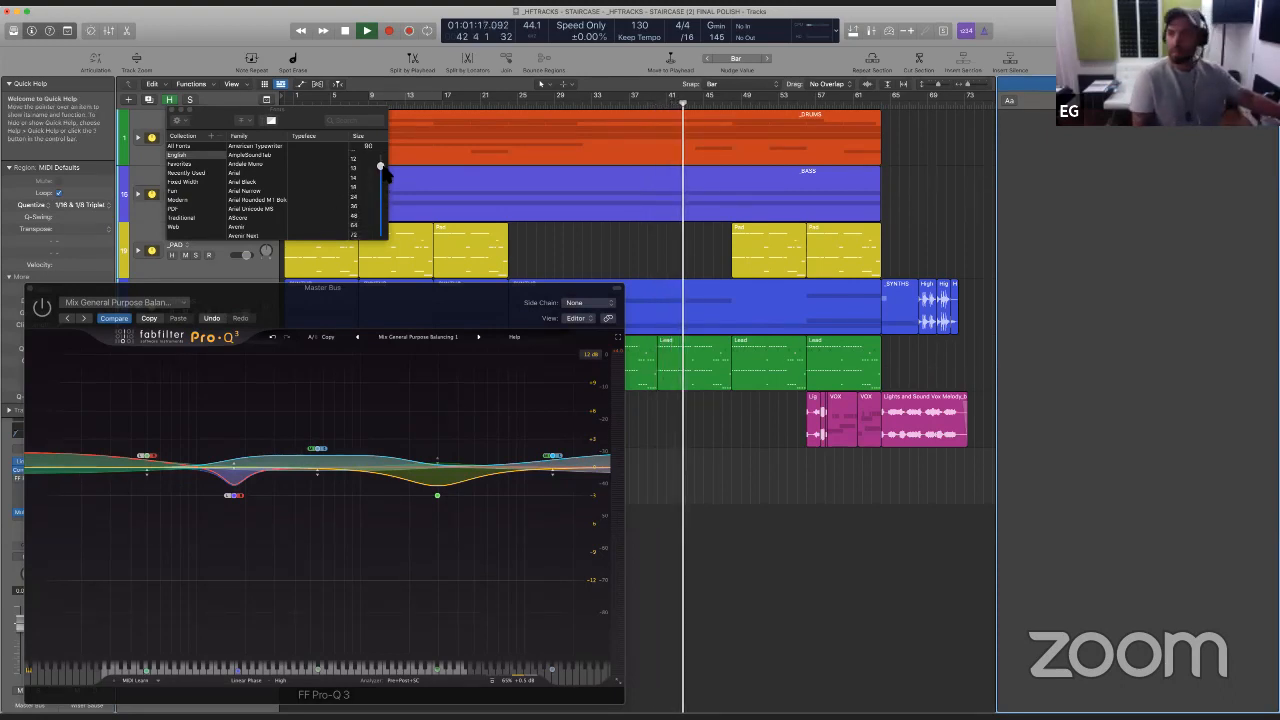
click(462, 299)
key(super+w)
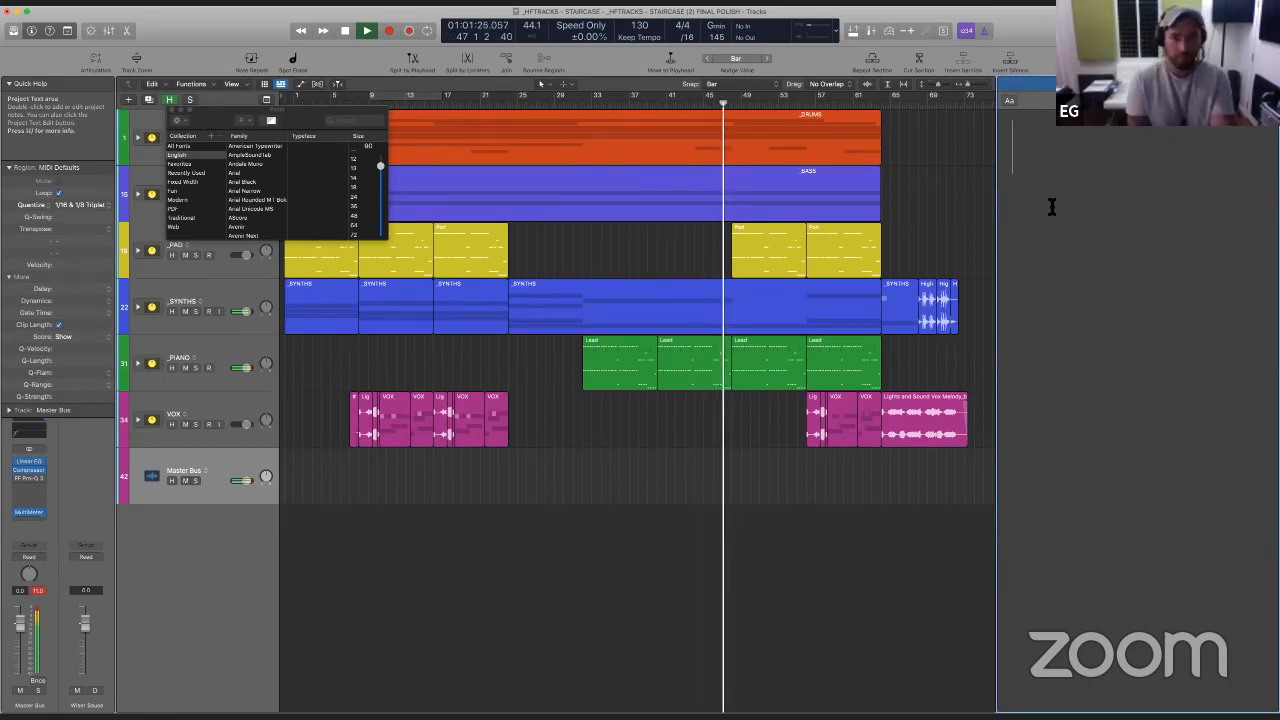
- Write "- harder transition" and "- bounce to pads" as the first two lines of the project notes
text(- har)
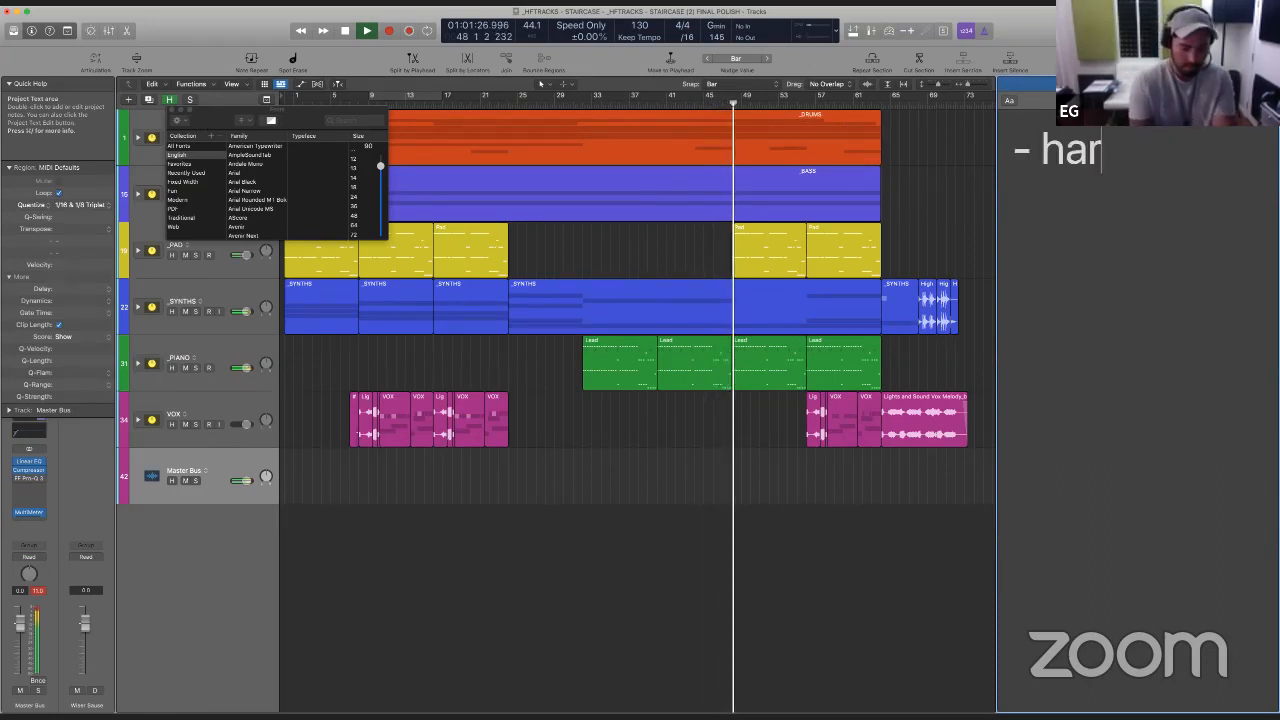
text(der transitio)
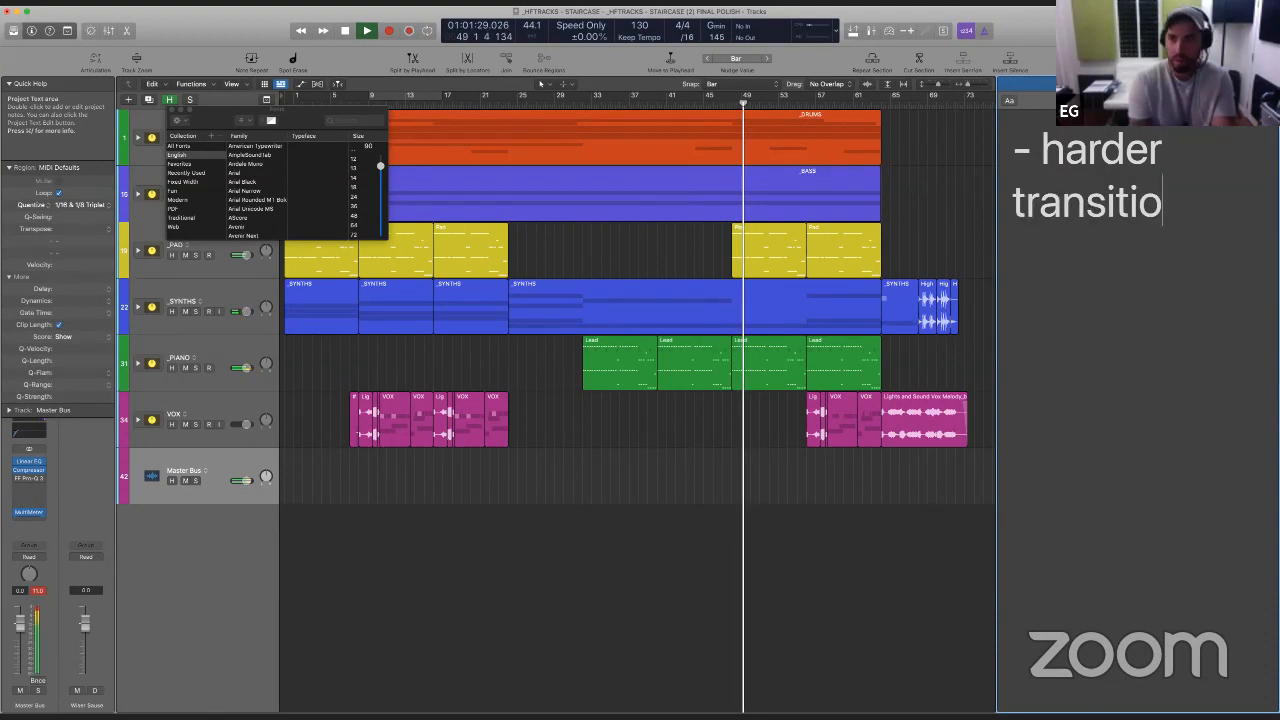
text(n)
key(Return)
text(- )
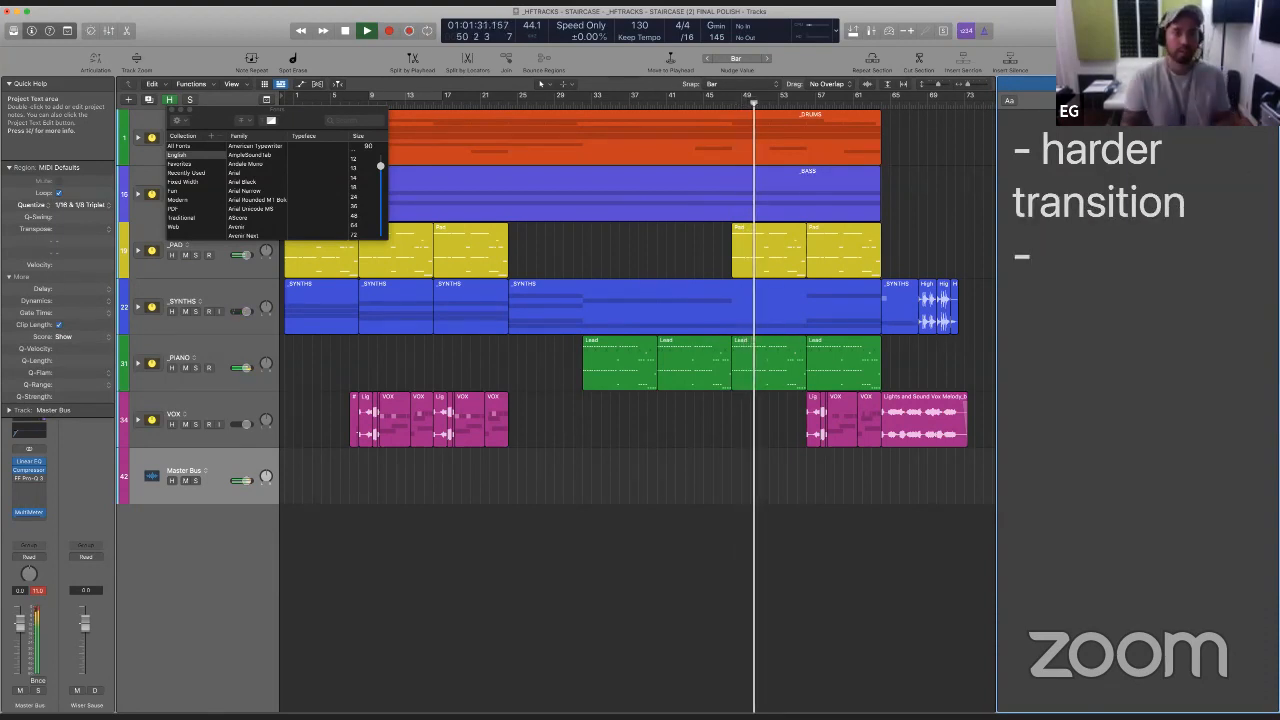
text(boun)
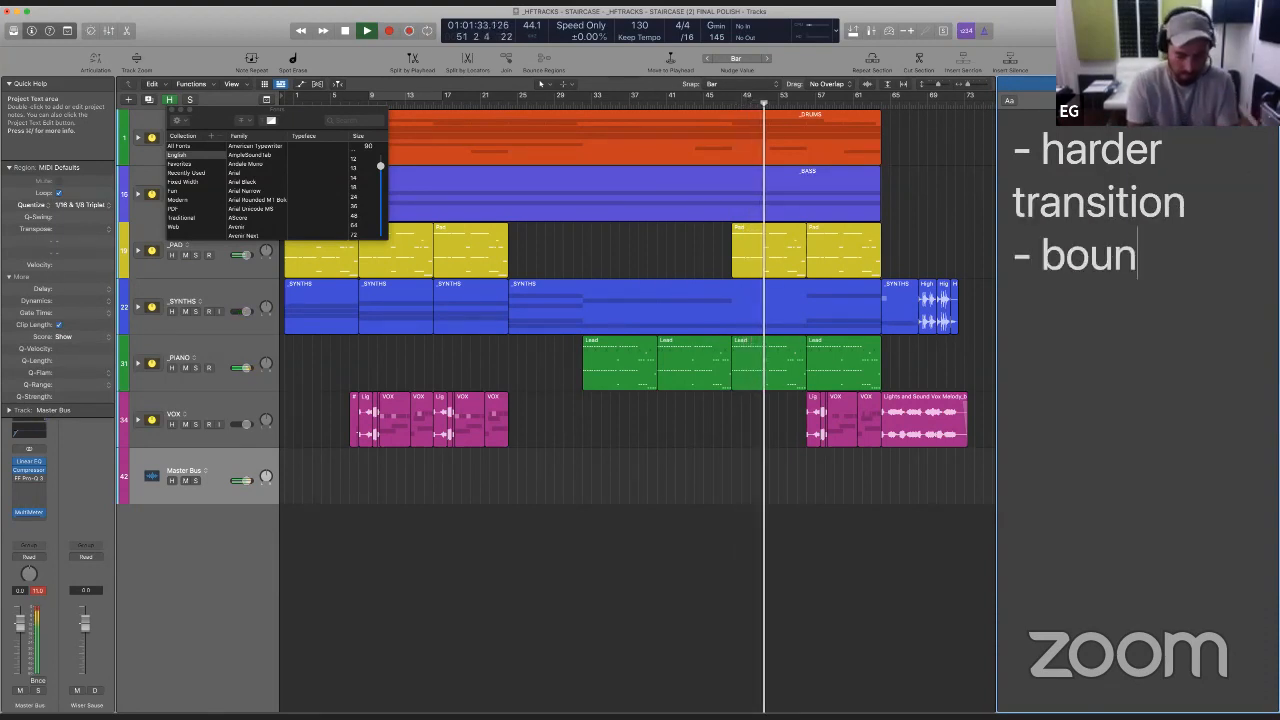
text(ce to pads)
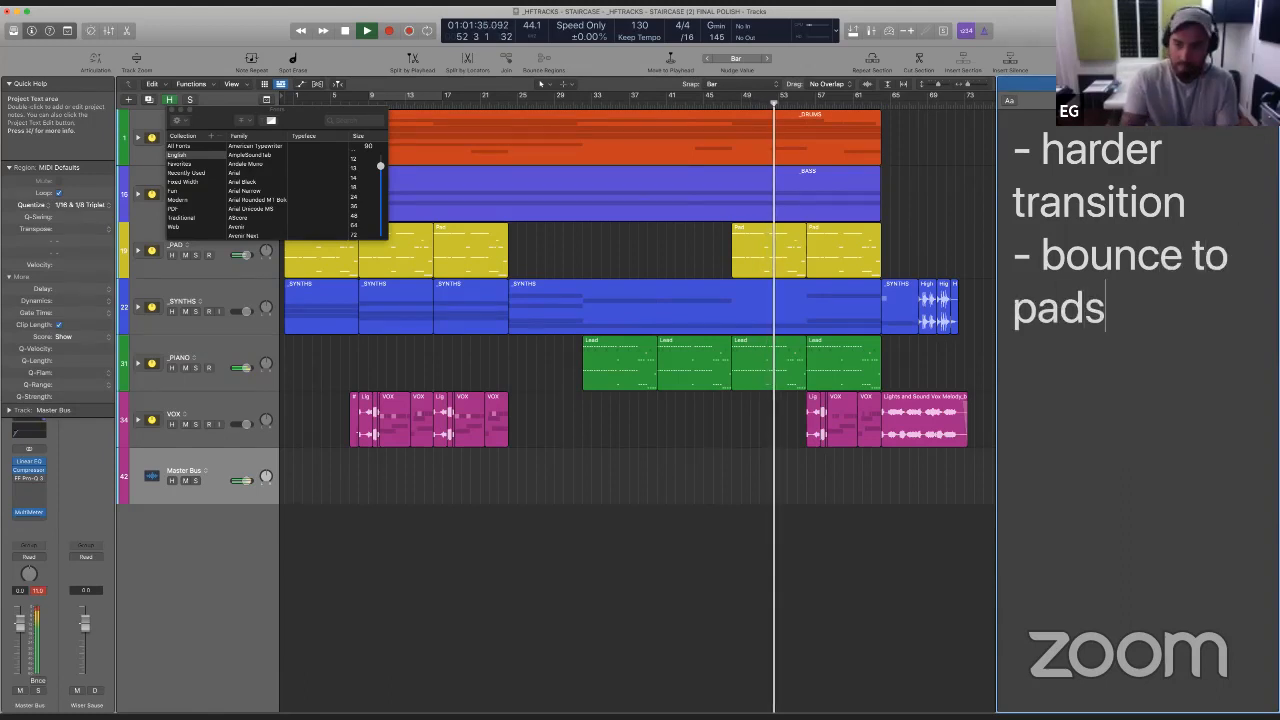
- Add the lines "- verb piano", "- lo end kick" and "- width" to the project notes
key(Return)
text(-)
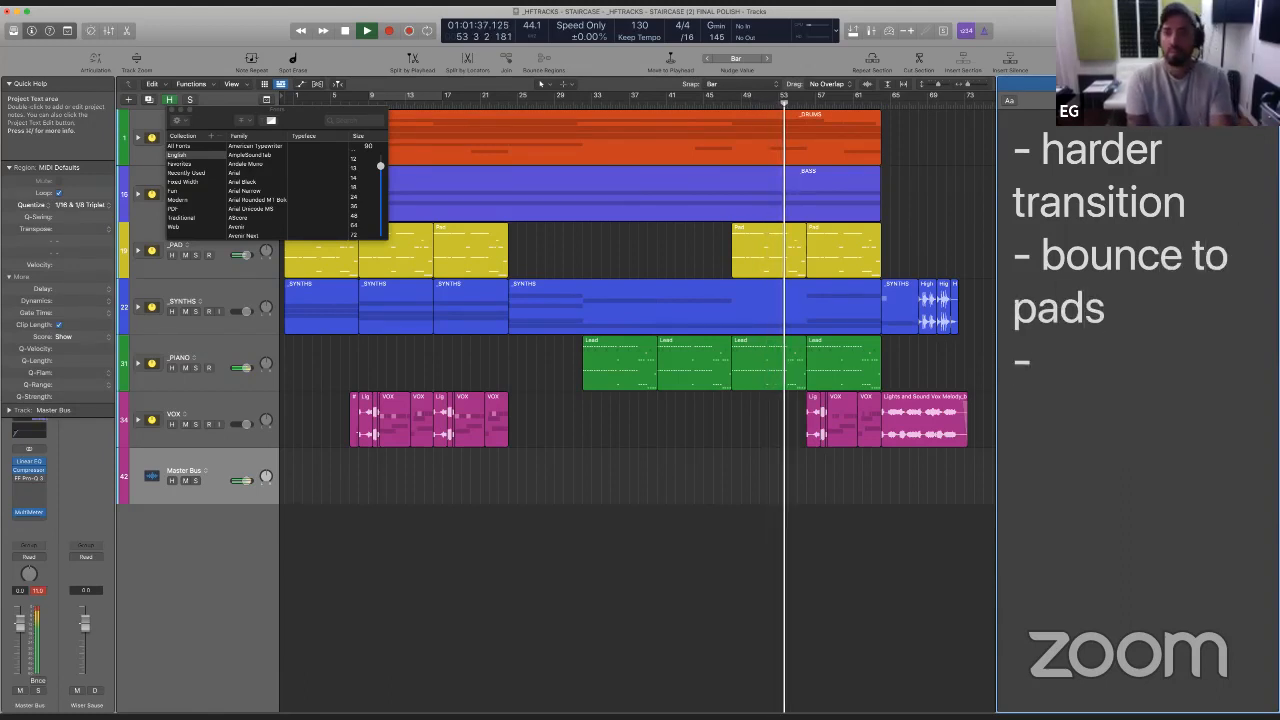
text( ve)
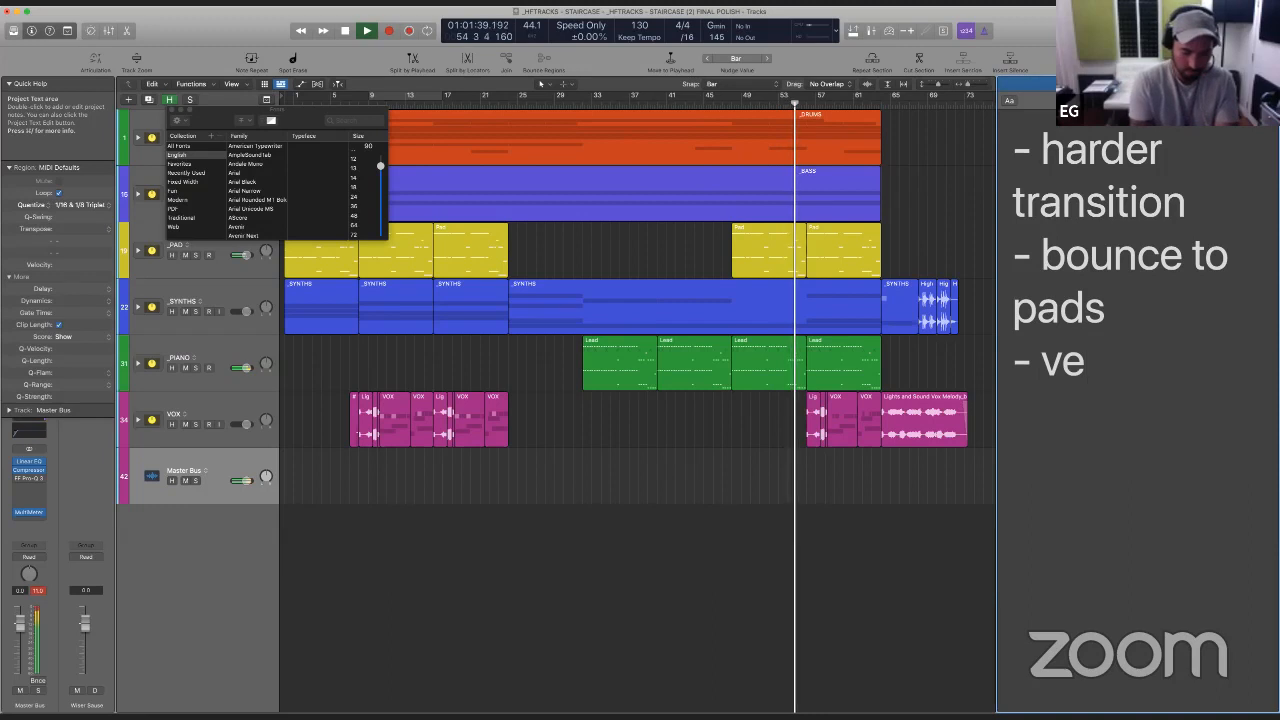
text(rb piano)
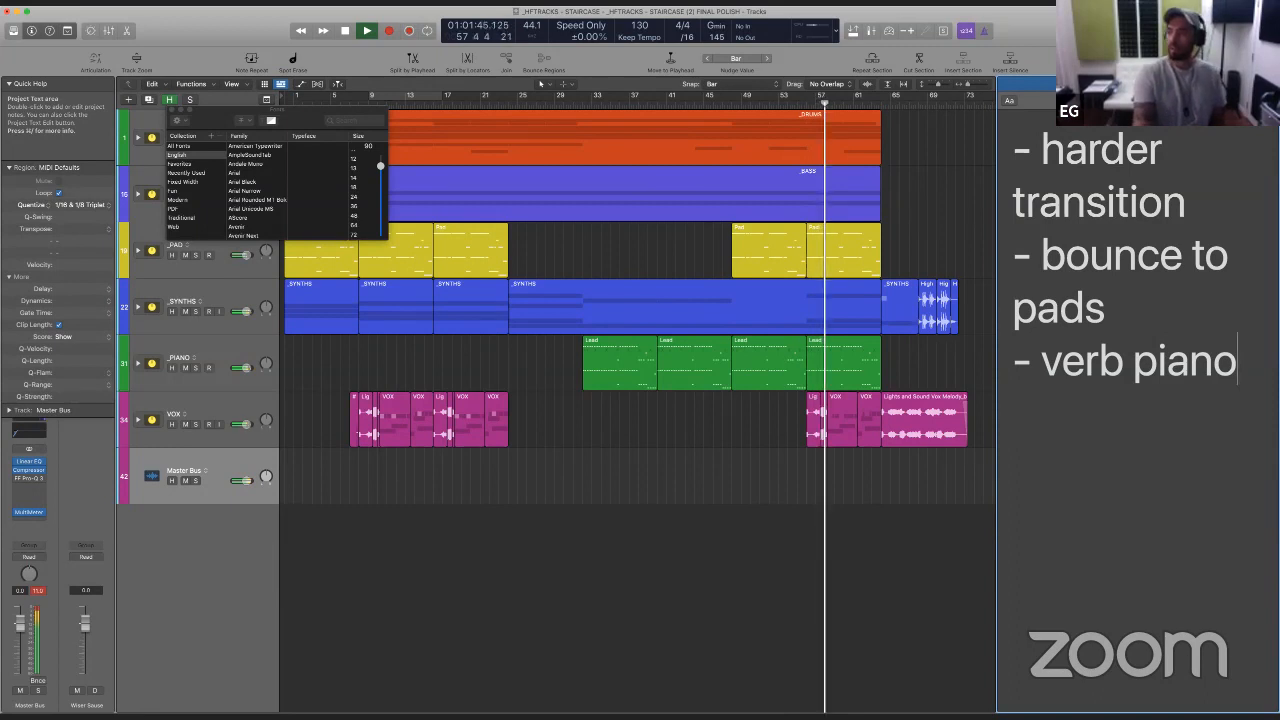
key(Return)
text(-)
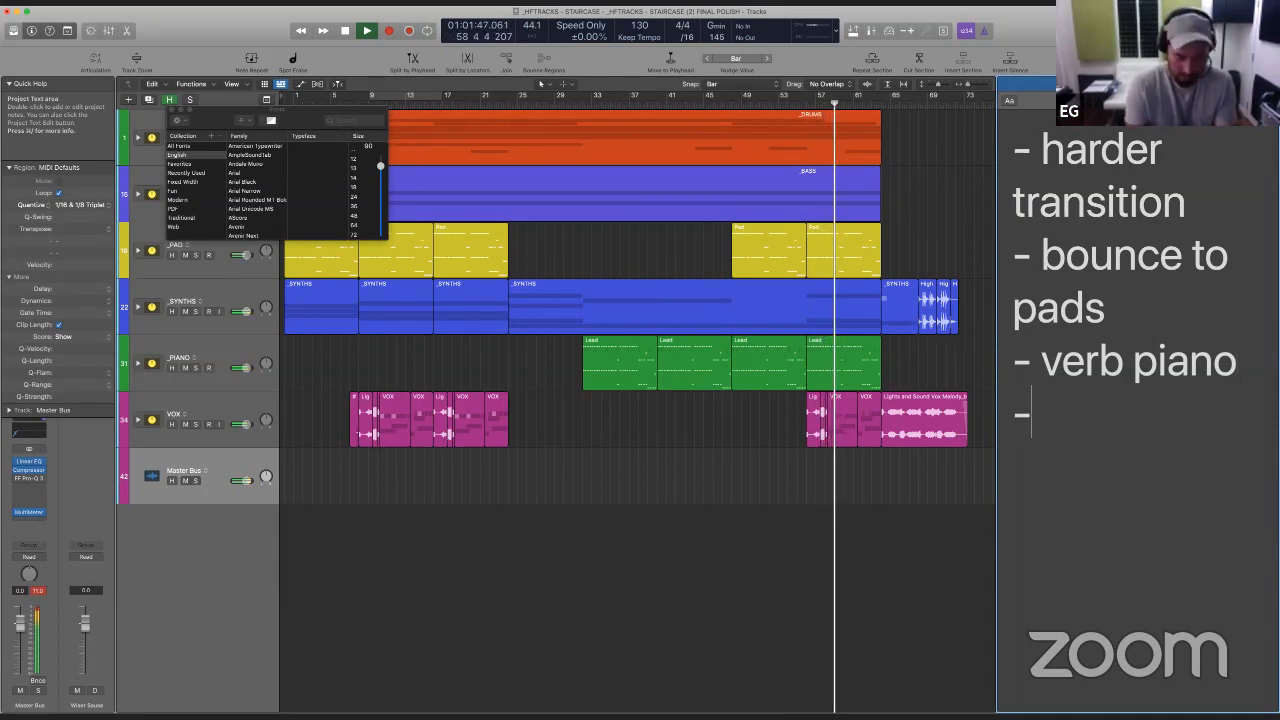
text( lo end kick)
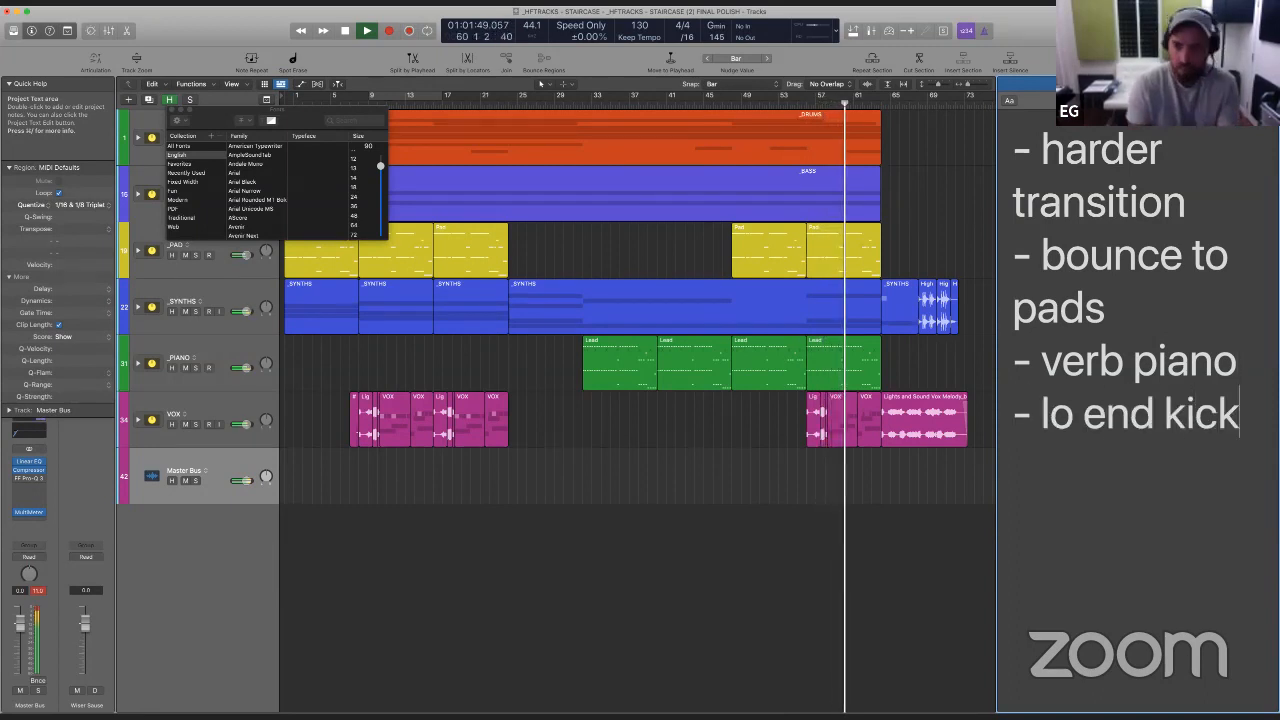
key(Return)
text(-)
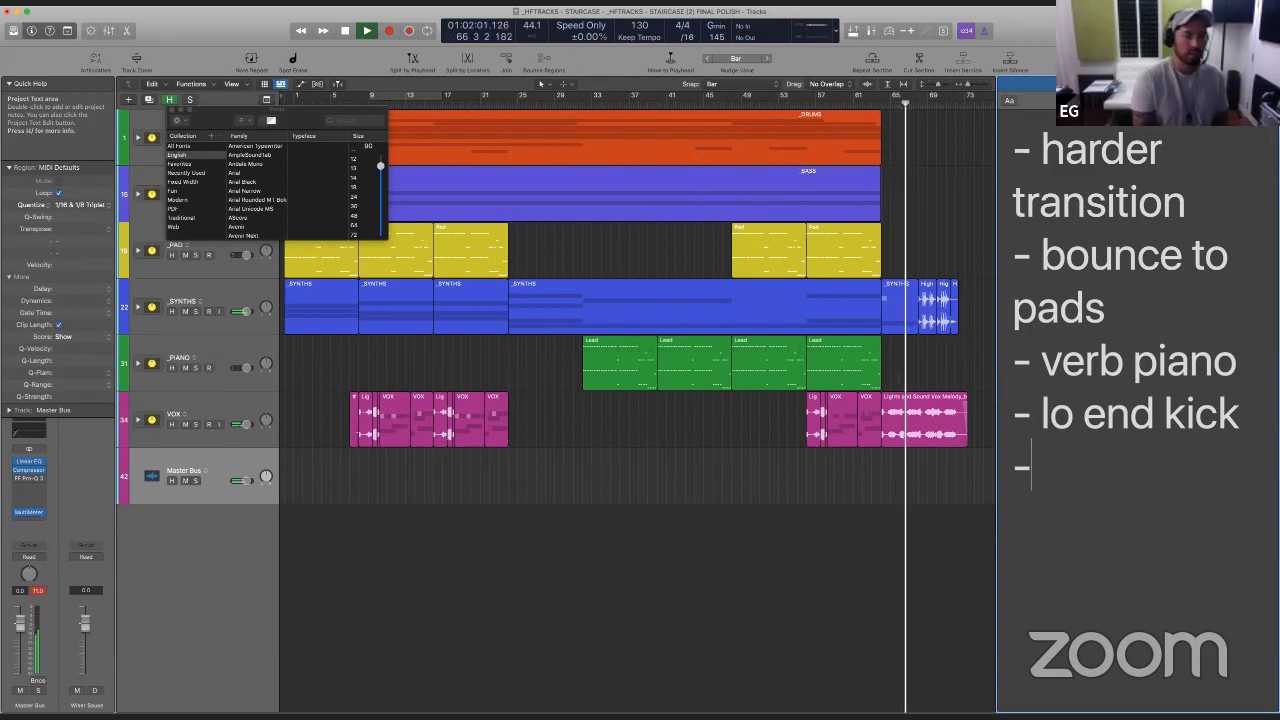
text(width)
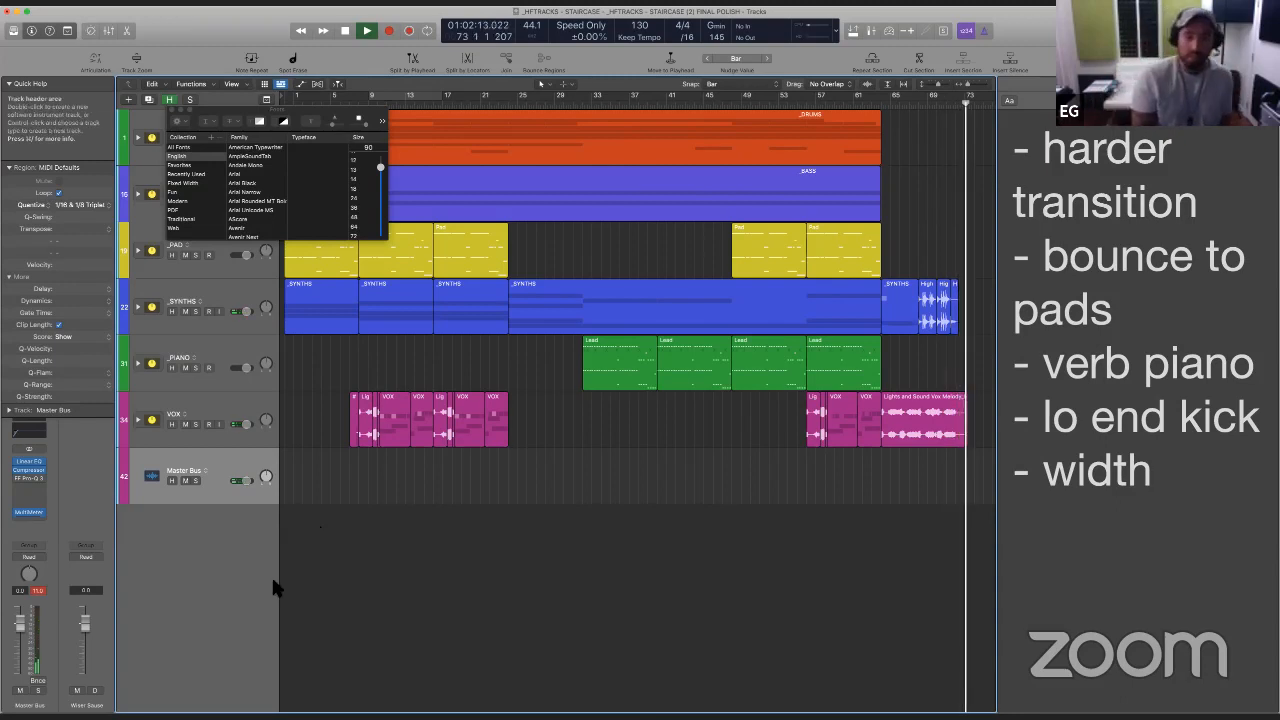
- Stop playback, return the playhead to the project start and close the Fonts window
key(space)
key(Return)
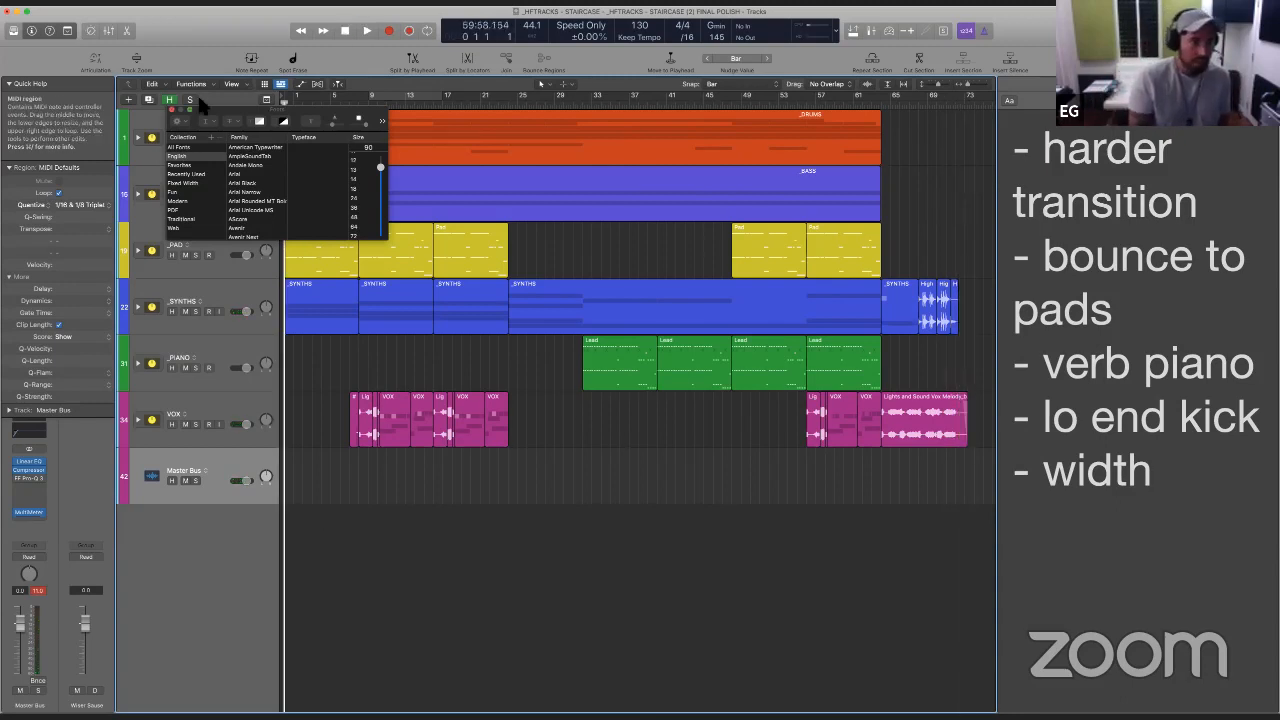
click(172, 110)
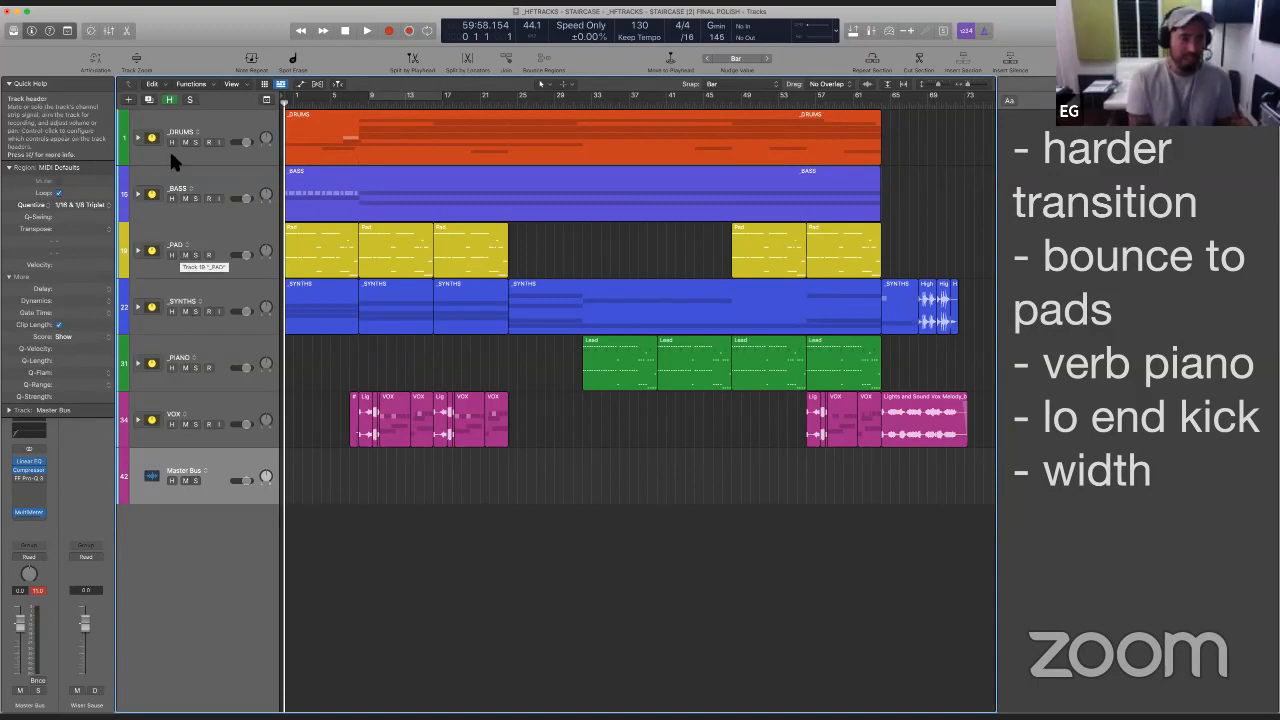
- Expand the _DRUMS stack, select the first Build Up 2 loop region and place the playhead at its start on bar 4
click(139, 137)
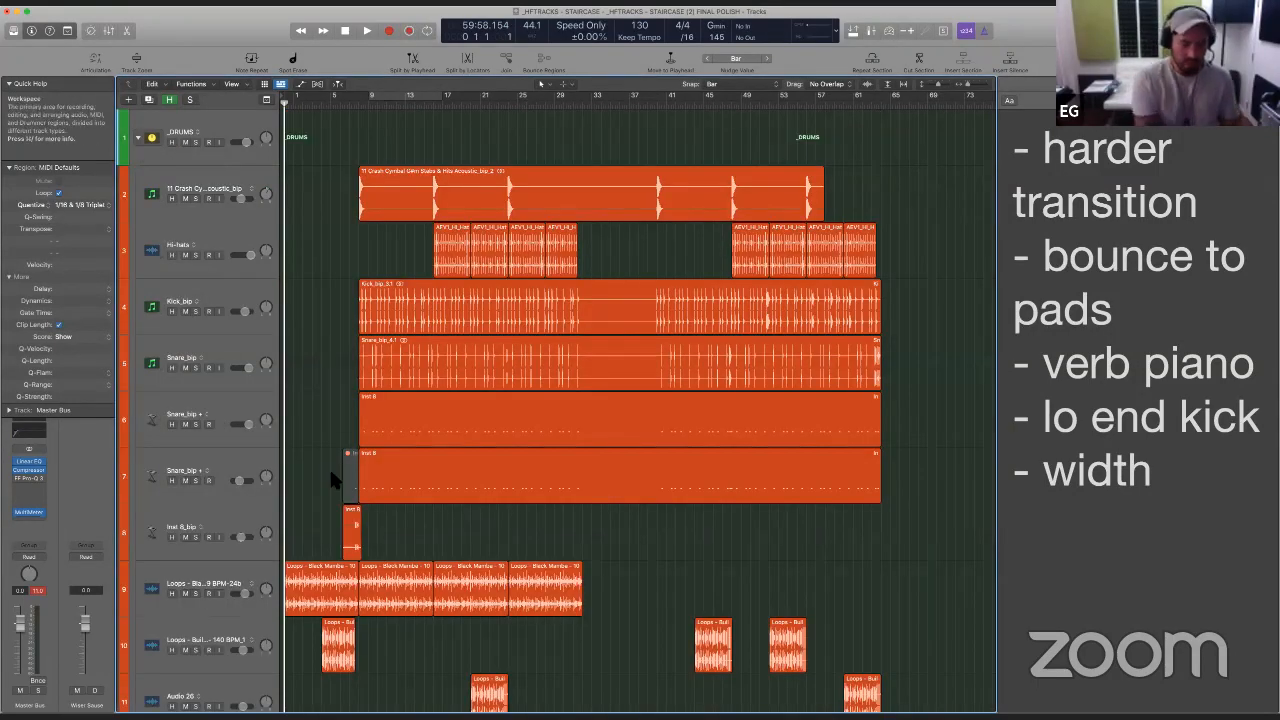
ctrl+alt+click(340, 481)
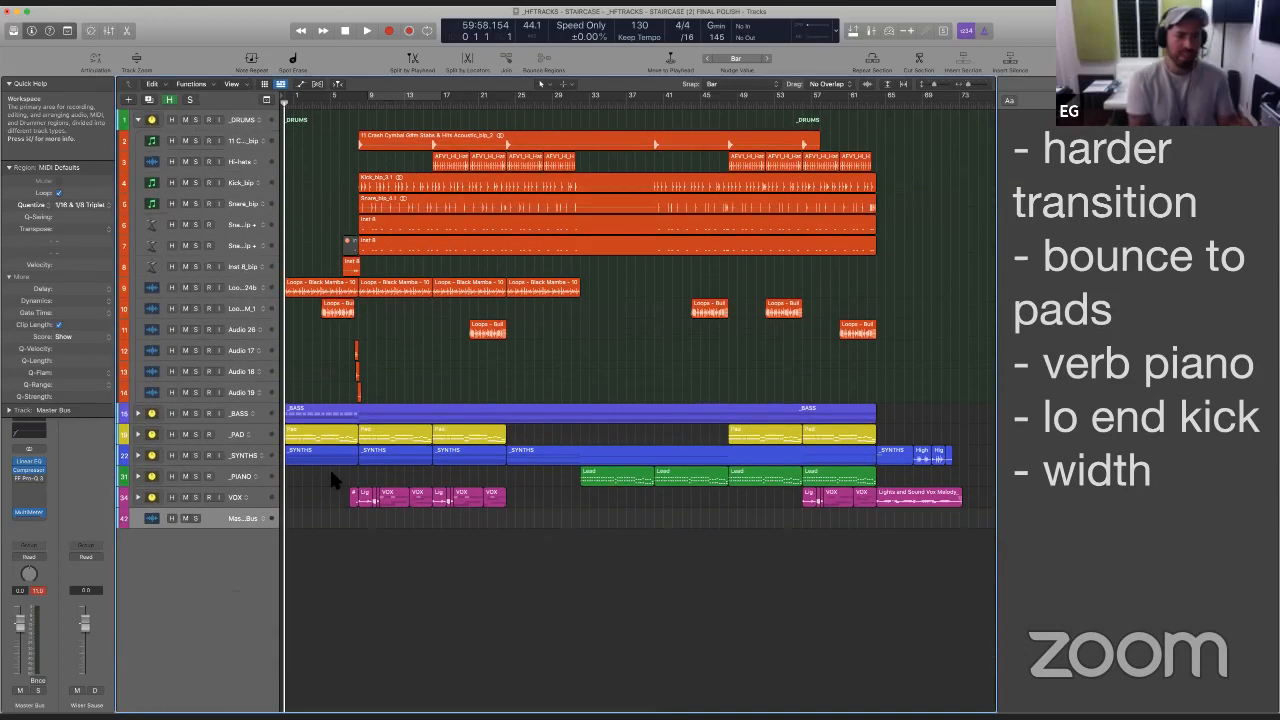
click(494, 308)
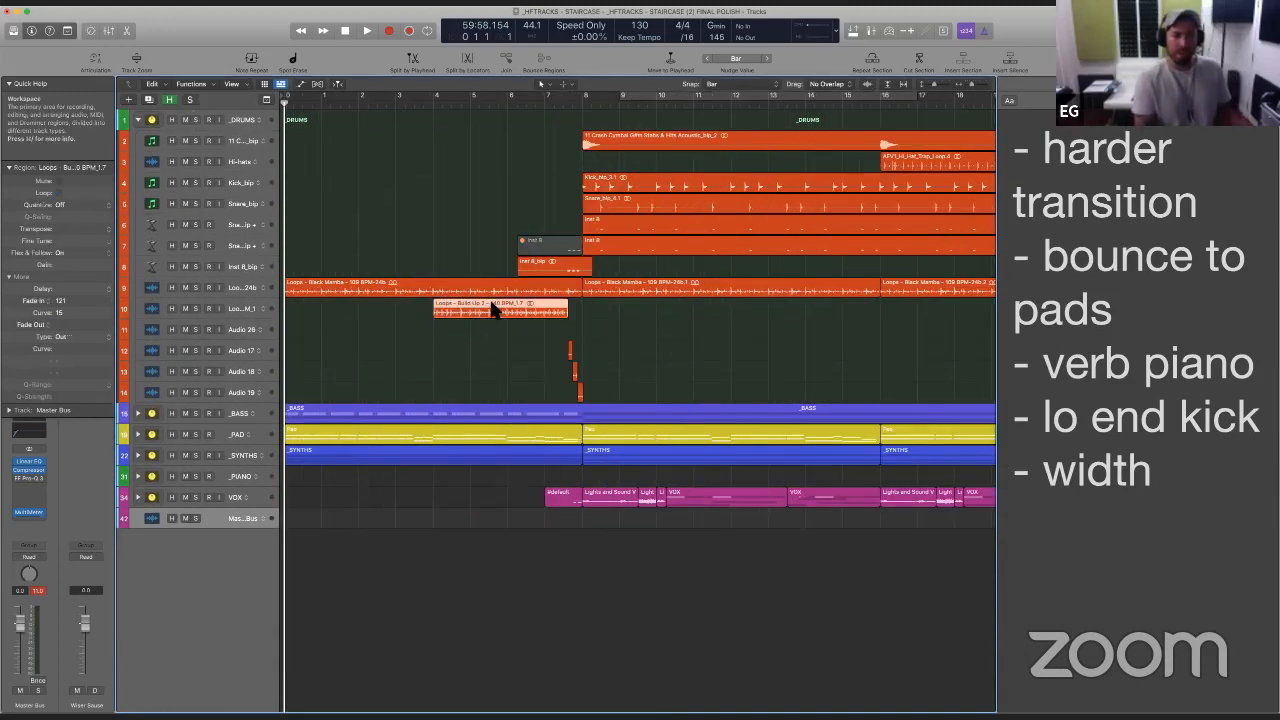
shift+click(435, 328)
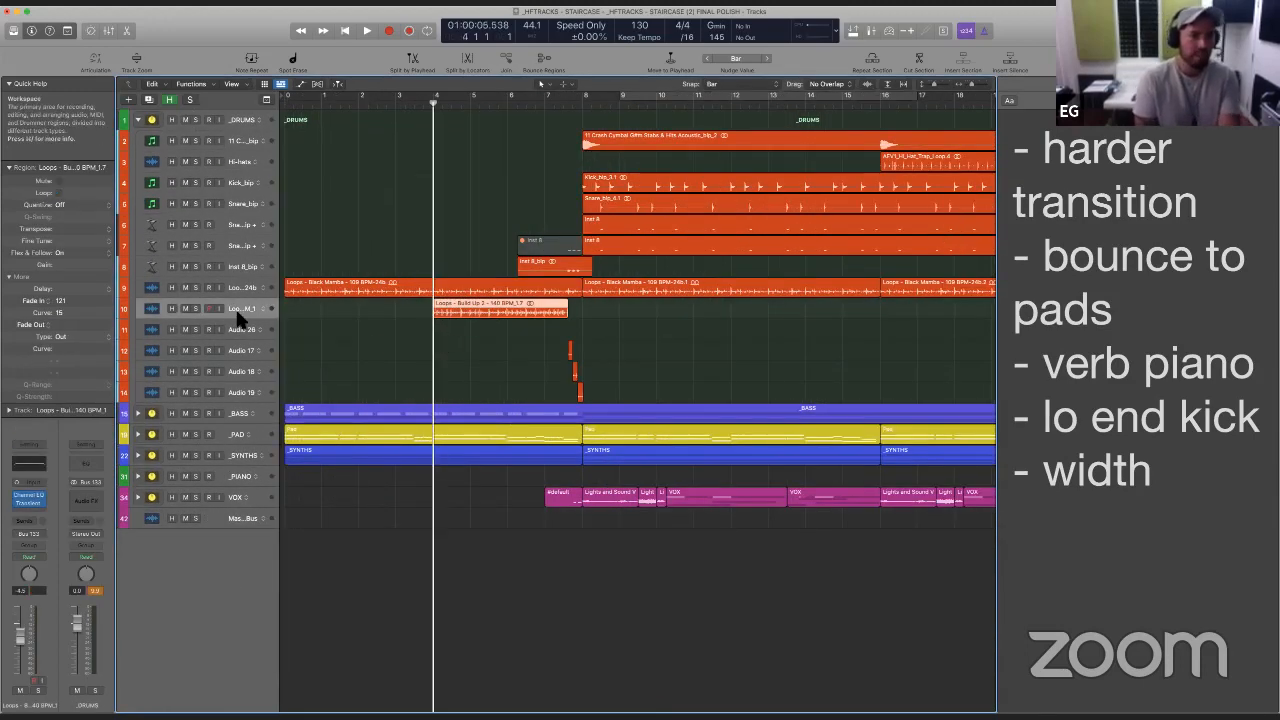
- Collapse Quick Help and open Transient Master on the Build Up 2 loop track, closing the Master Bus equalizer window
click(22, 85)
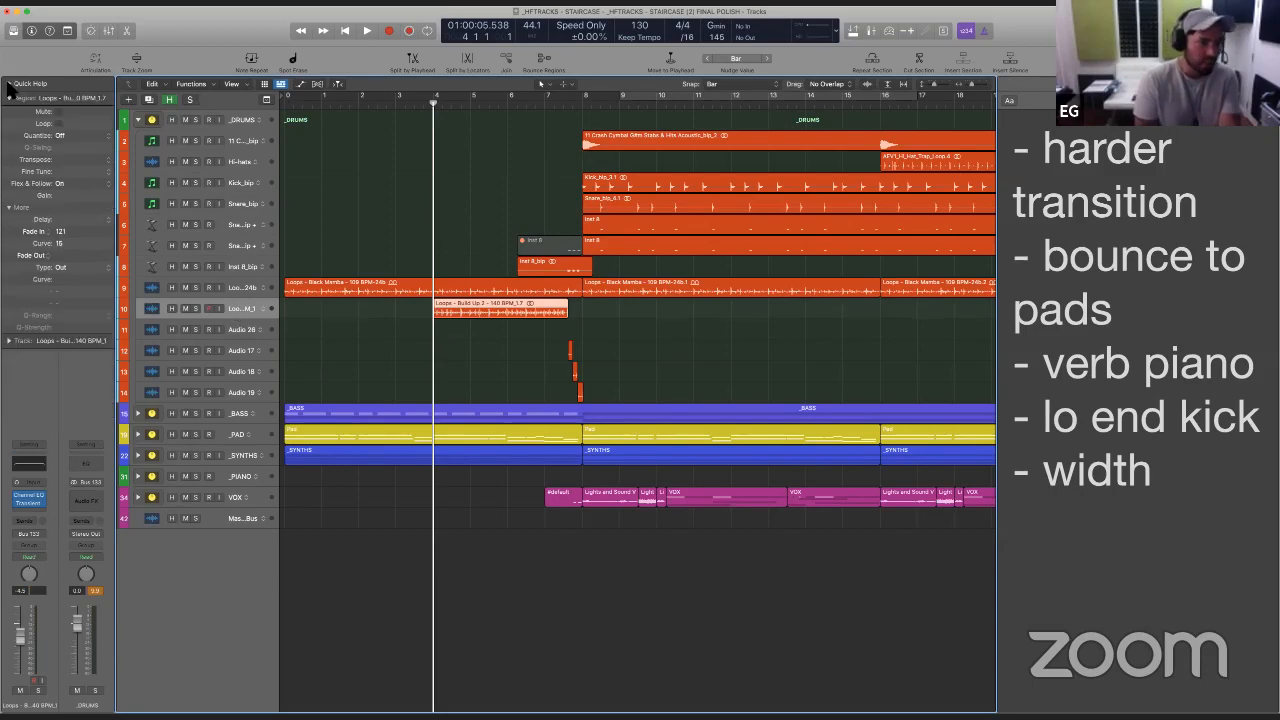
click(28, 500)
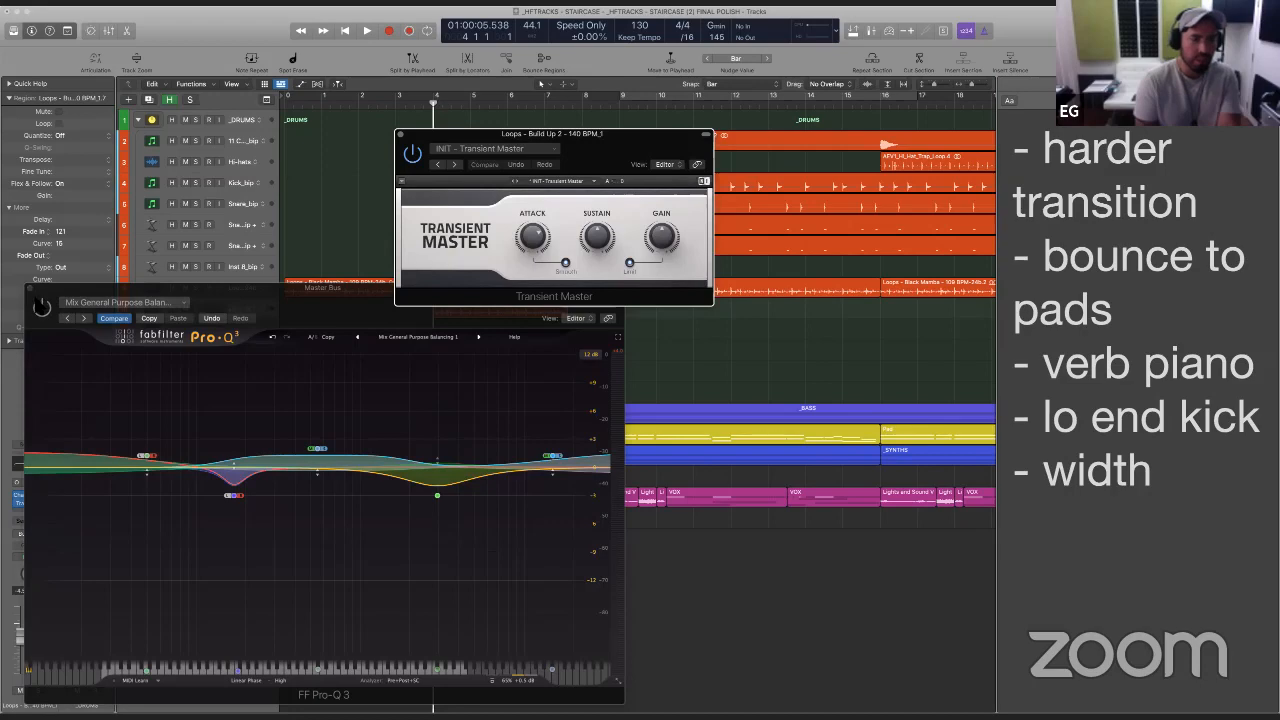
click(41, 307)
click(31, 289)
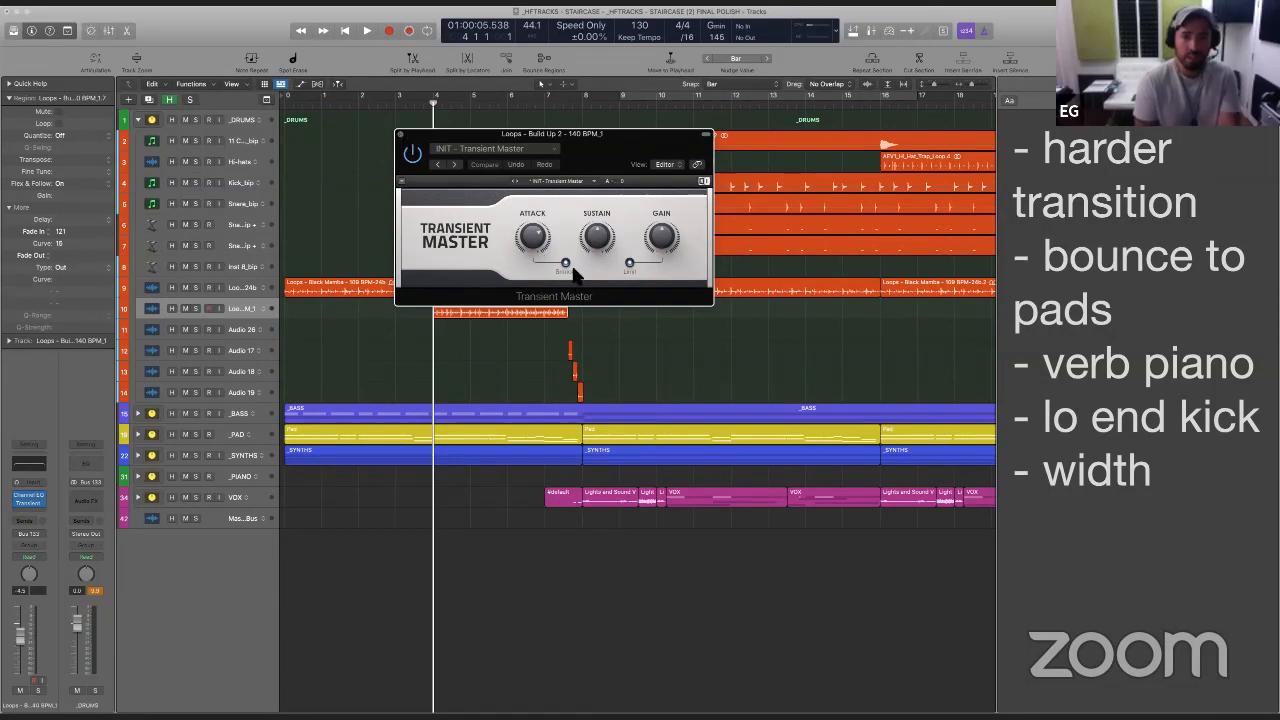
- Set Transient Master's Attack to about 71%, audition the build-up from bar 4 and close the plug-in window
drag(538, 248, 538, 231)
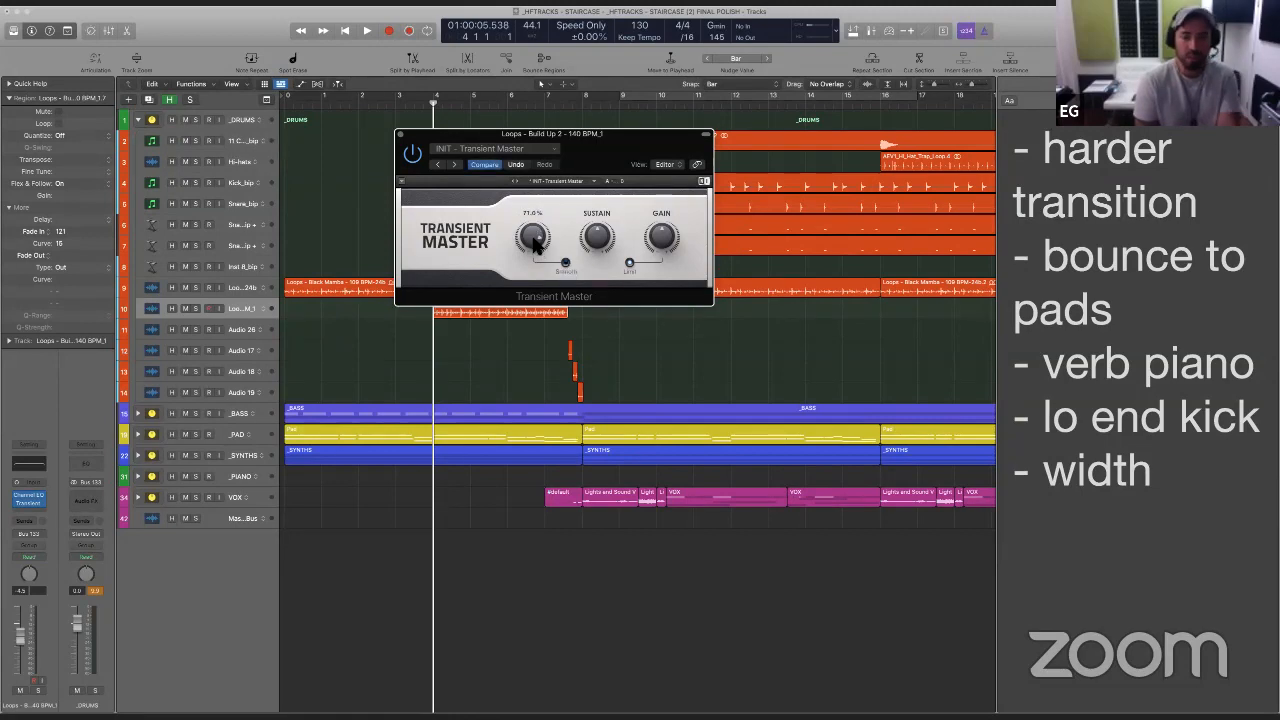
click(525, 352)
key(space)
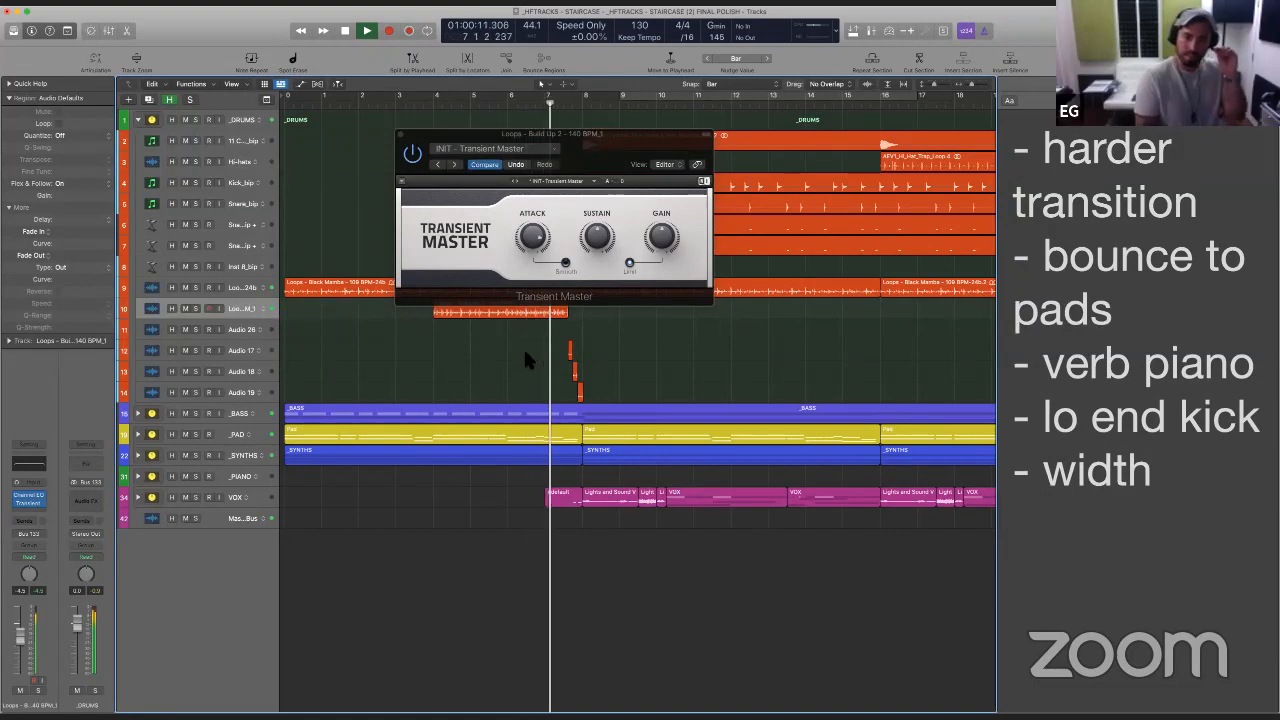
key(space)
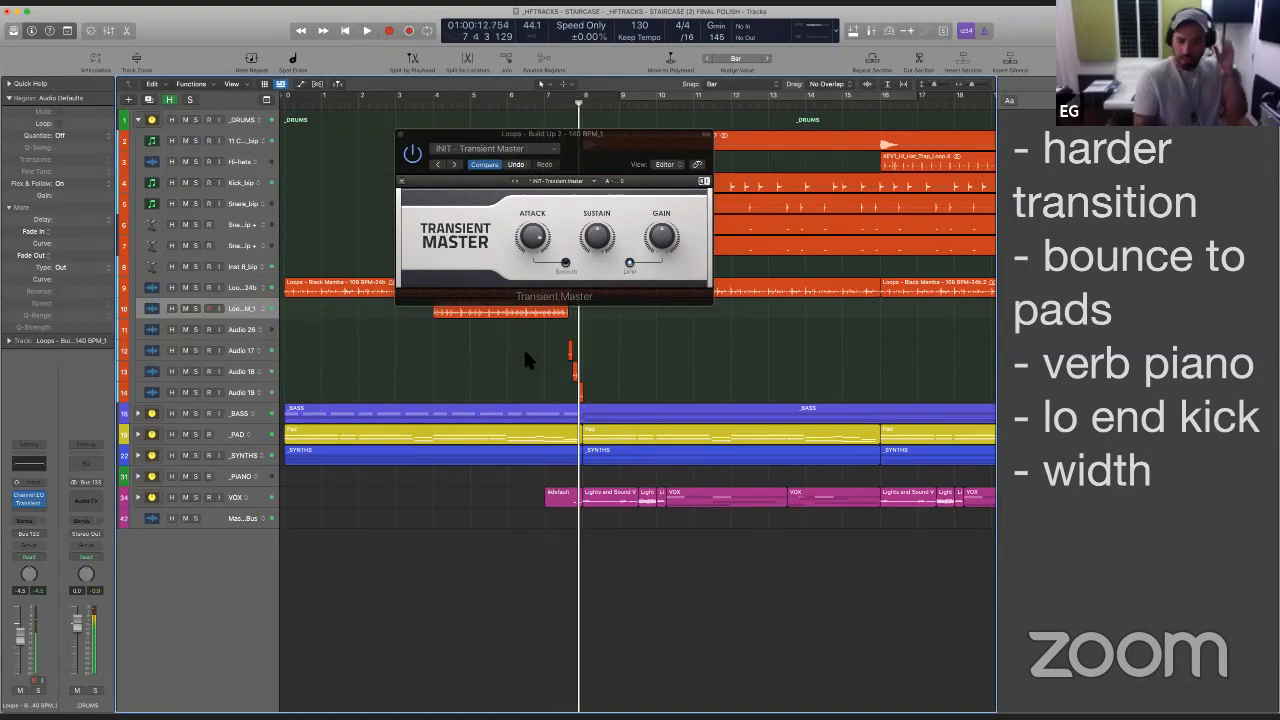
click(401, 137)
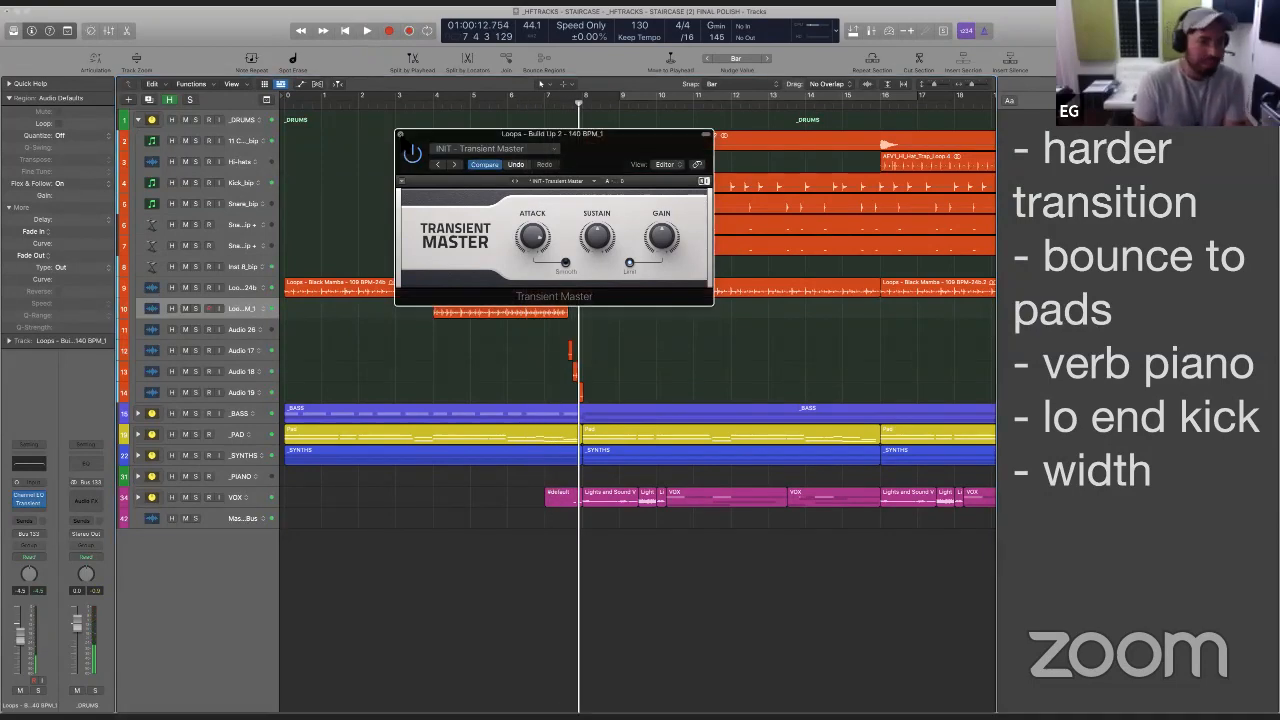
click(400, 134)
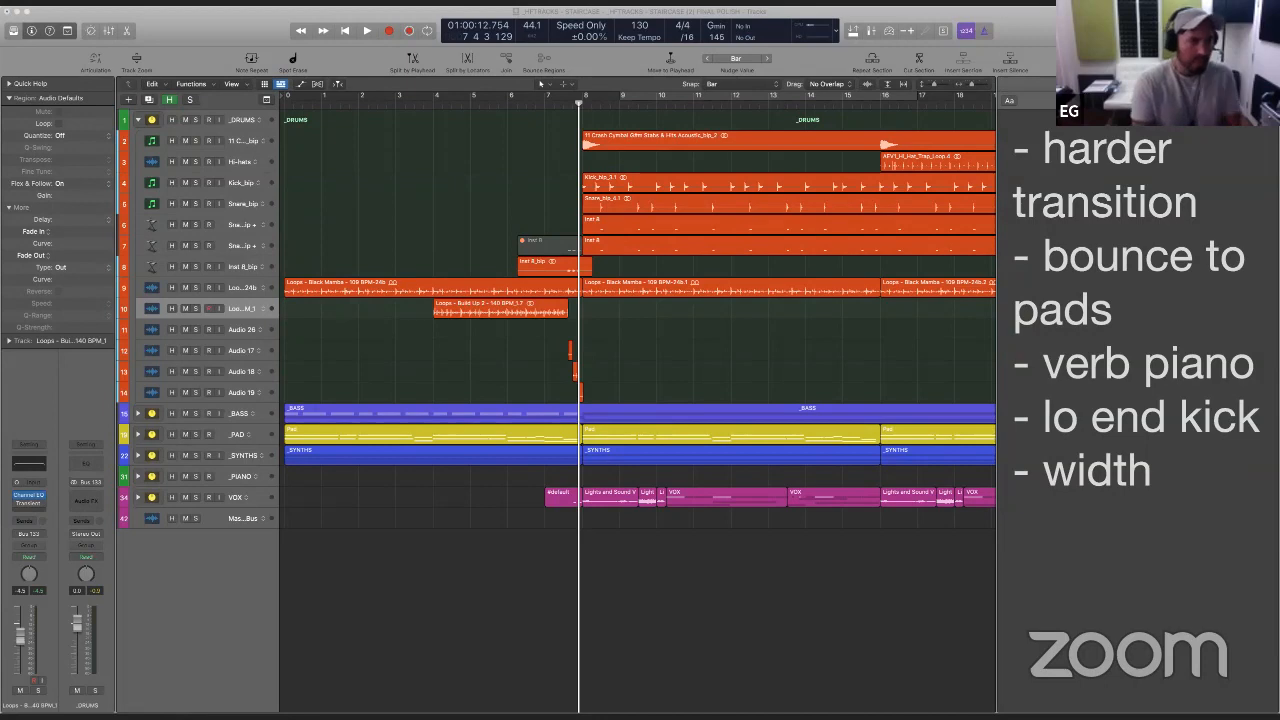
- Insert smartComp after Transient Master on the Build Up 2 loop track and close its window
click(34, 515)
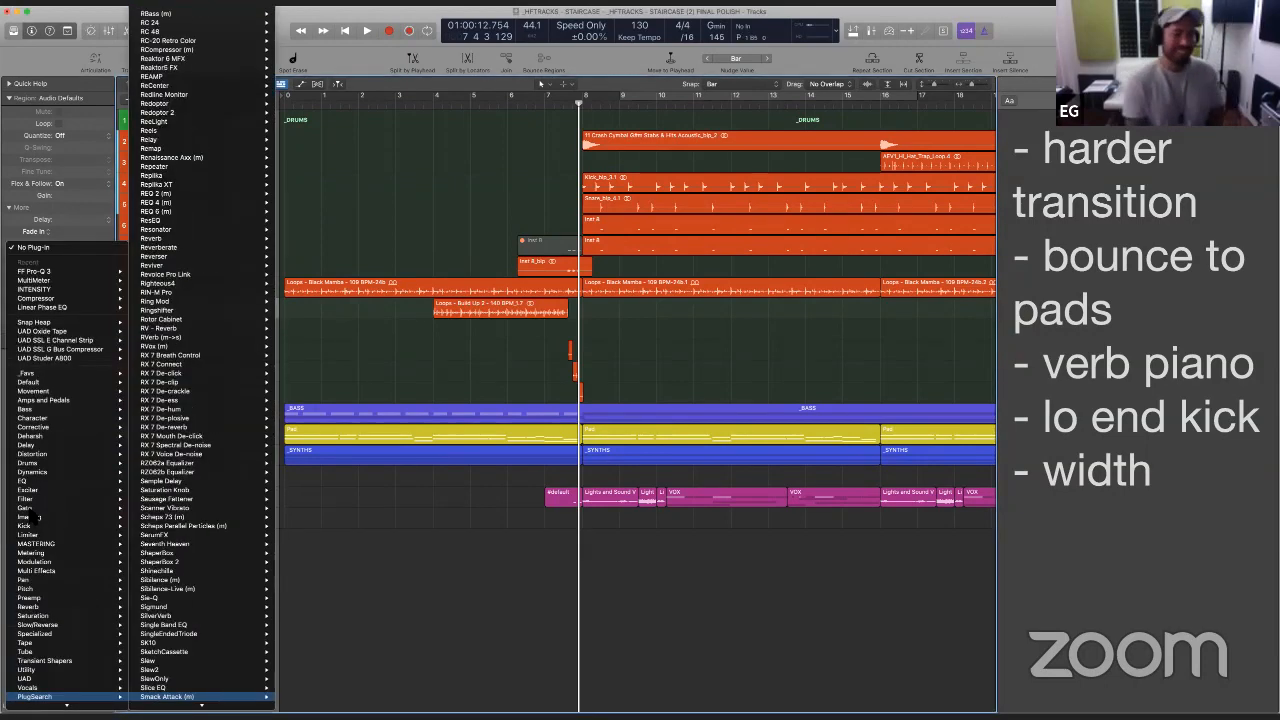
text(art)
key(Return)
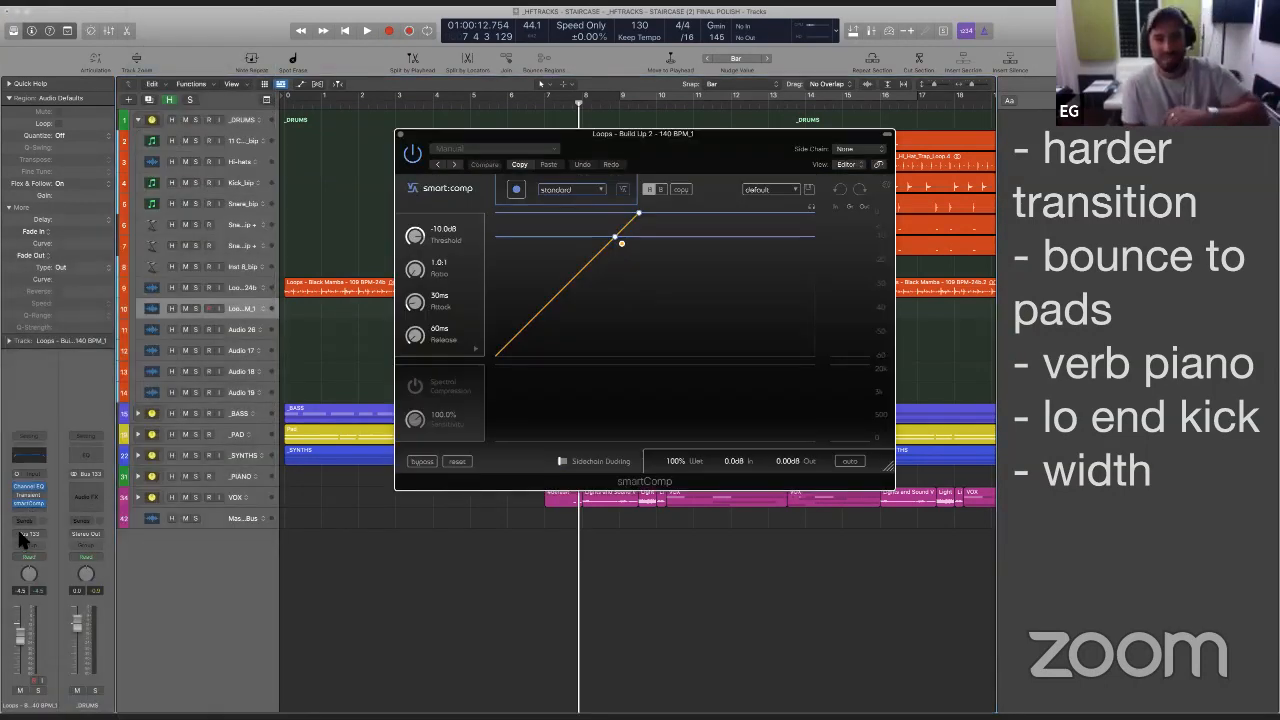
click(401, 134)
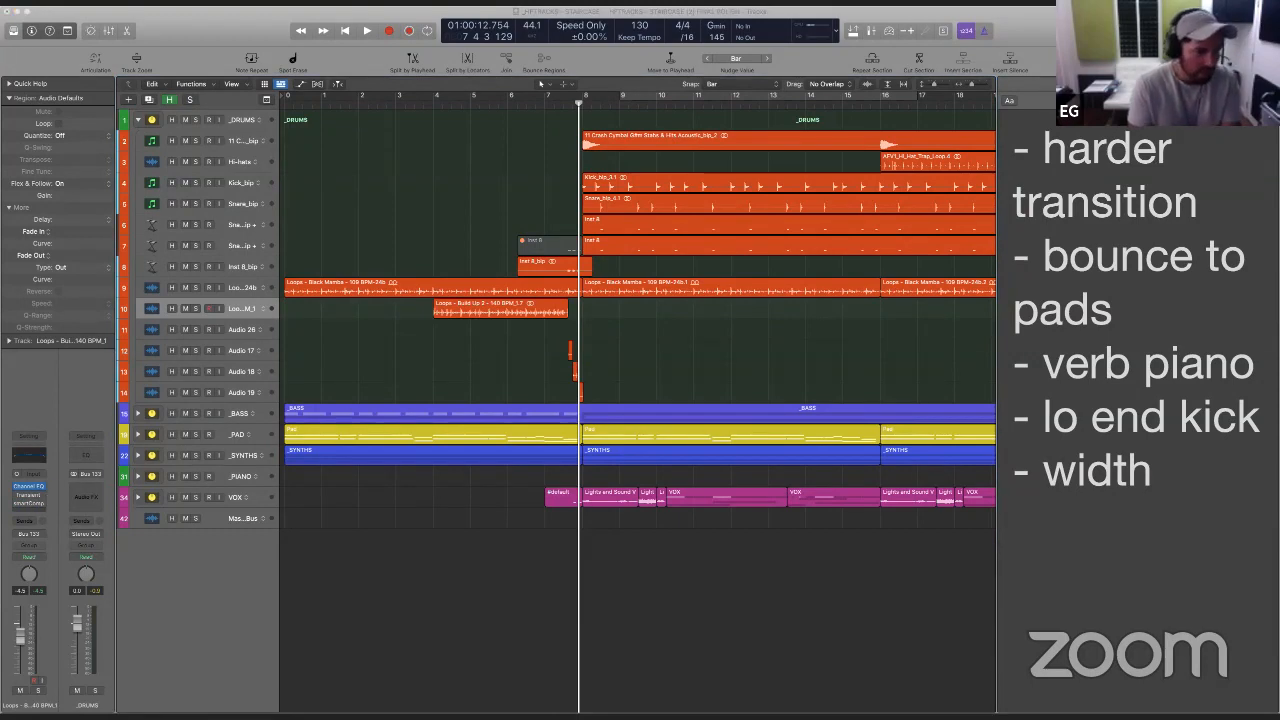
- Insert a second smartComp below the first on the Build Up 2 loop track and close its window
click(36, 504)
key(u)
key(Right)
key(s)
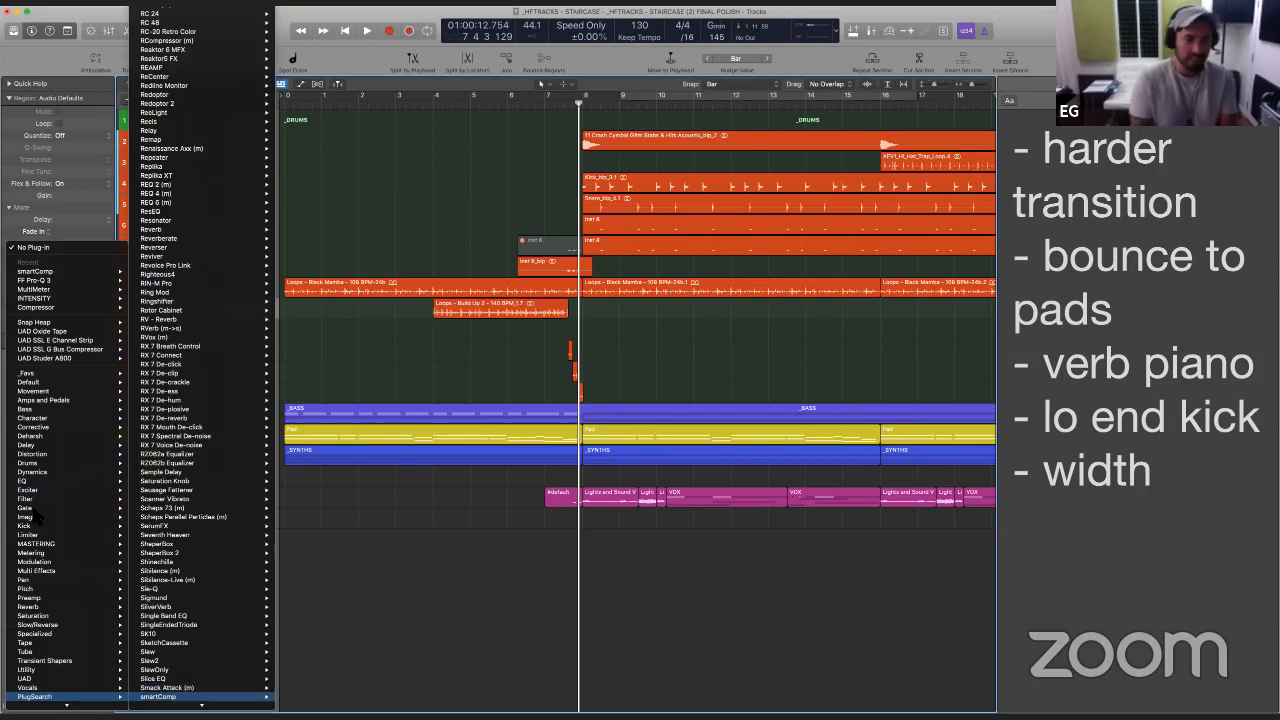
key(Return)
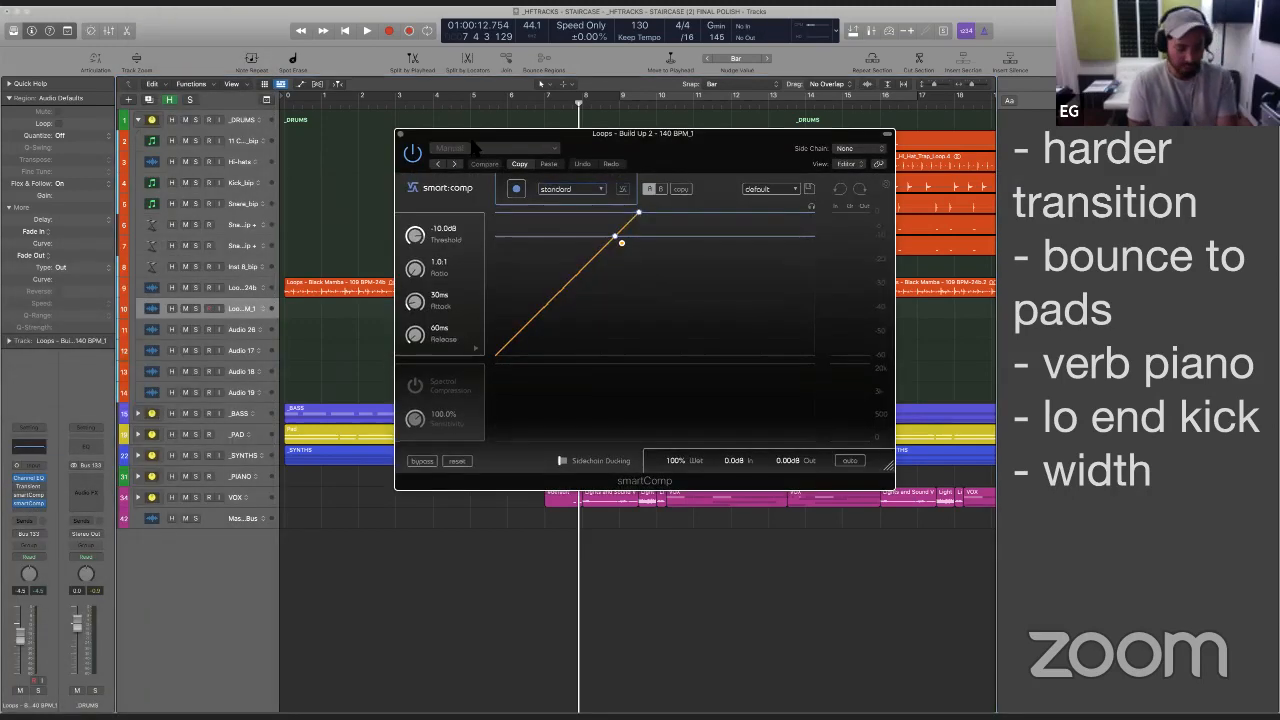
click(400, 133)
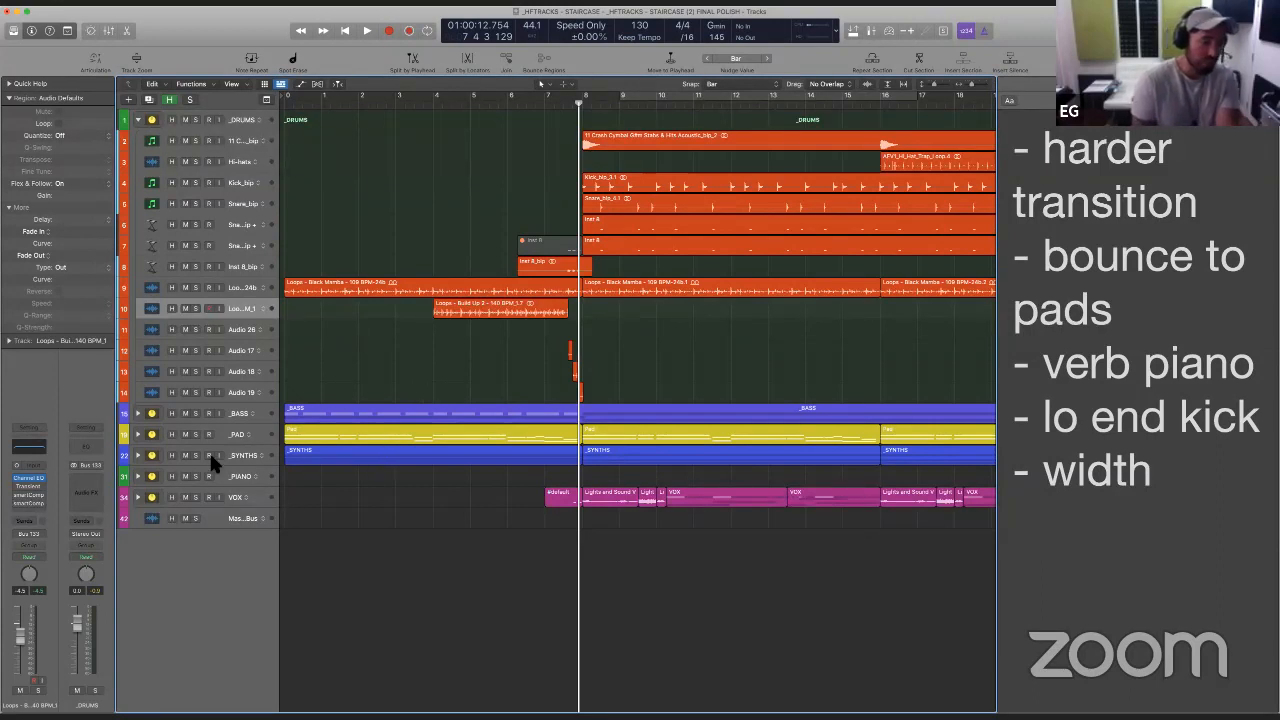
- Insert the mono Smack Attack transient shaper below the second smartComp on the Build Up 2 loop track
click(37, 503)
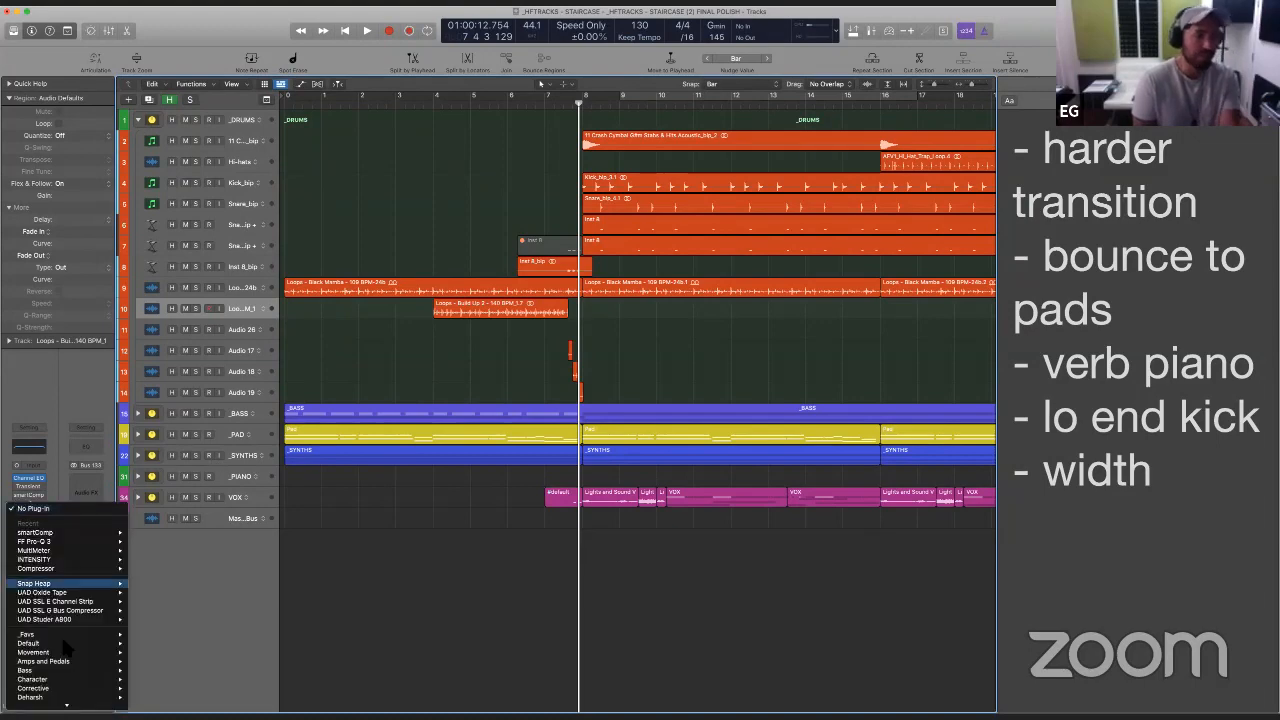
mouse_move(67, 705)
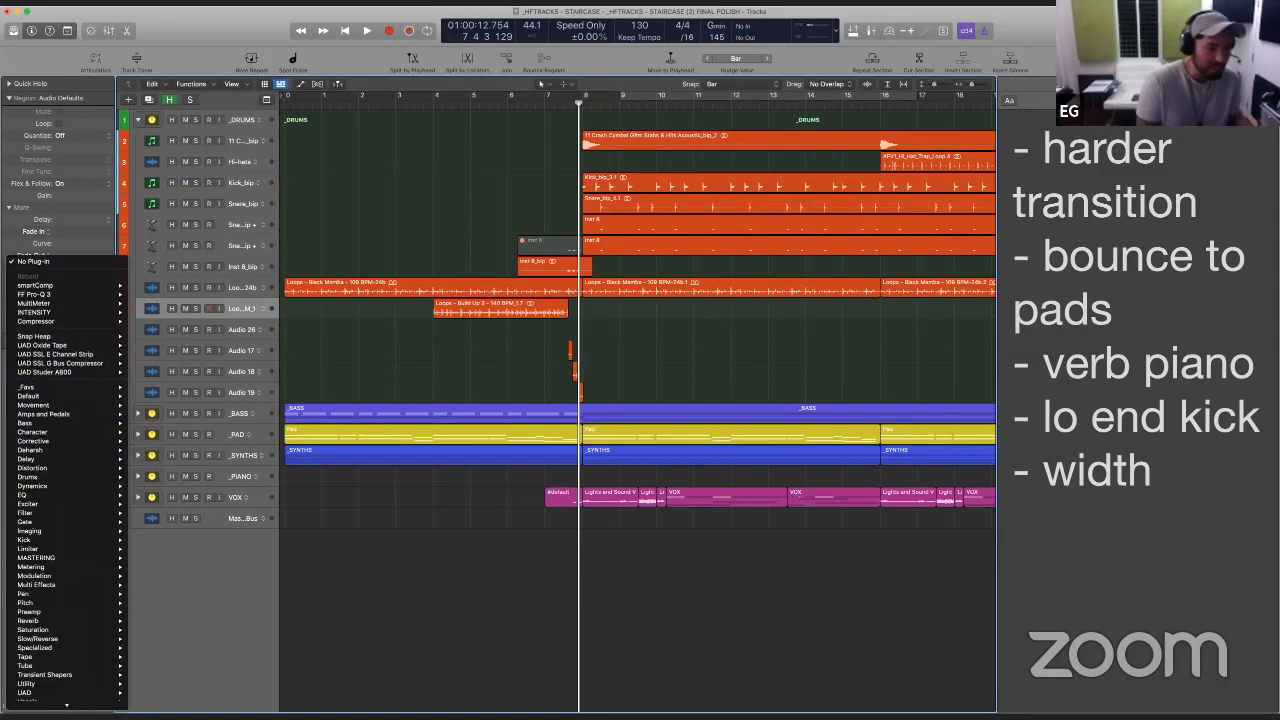
mouse_move(70, 647)
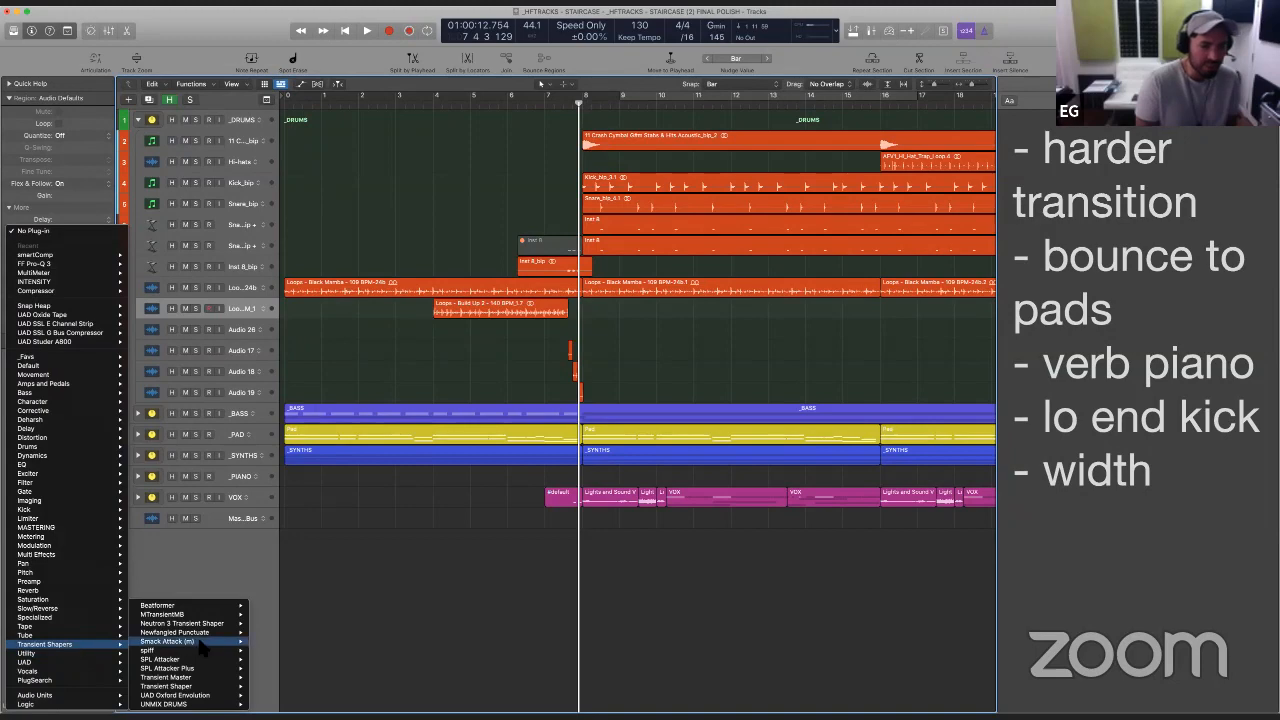
mouse_move(197, 679)
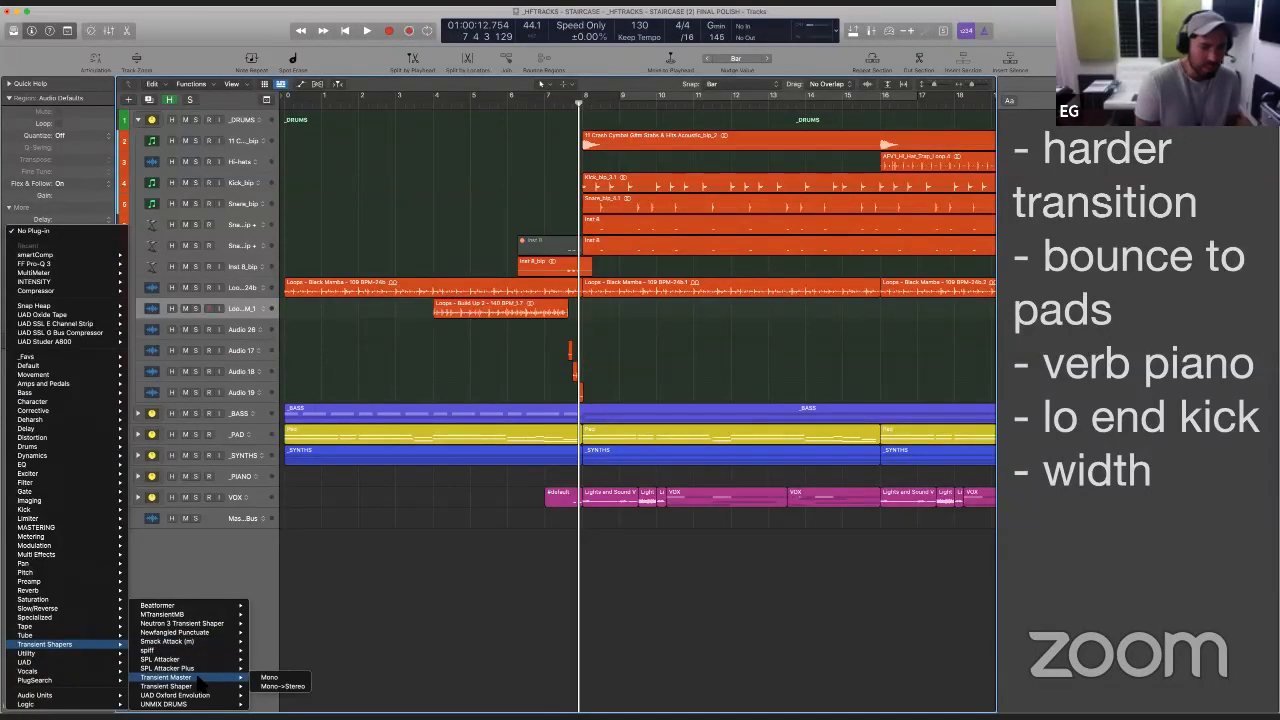
mouse_move(195, 641)
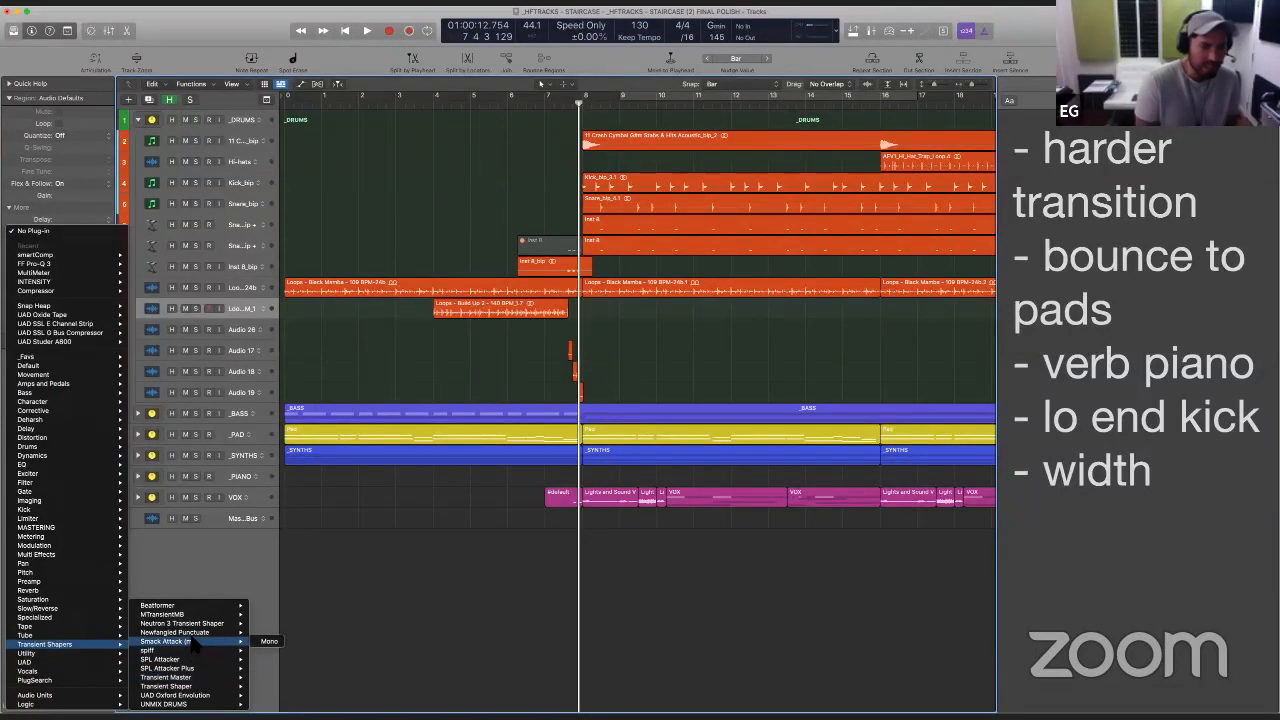
click(270, 642)
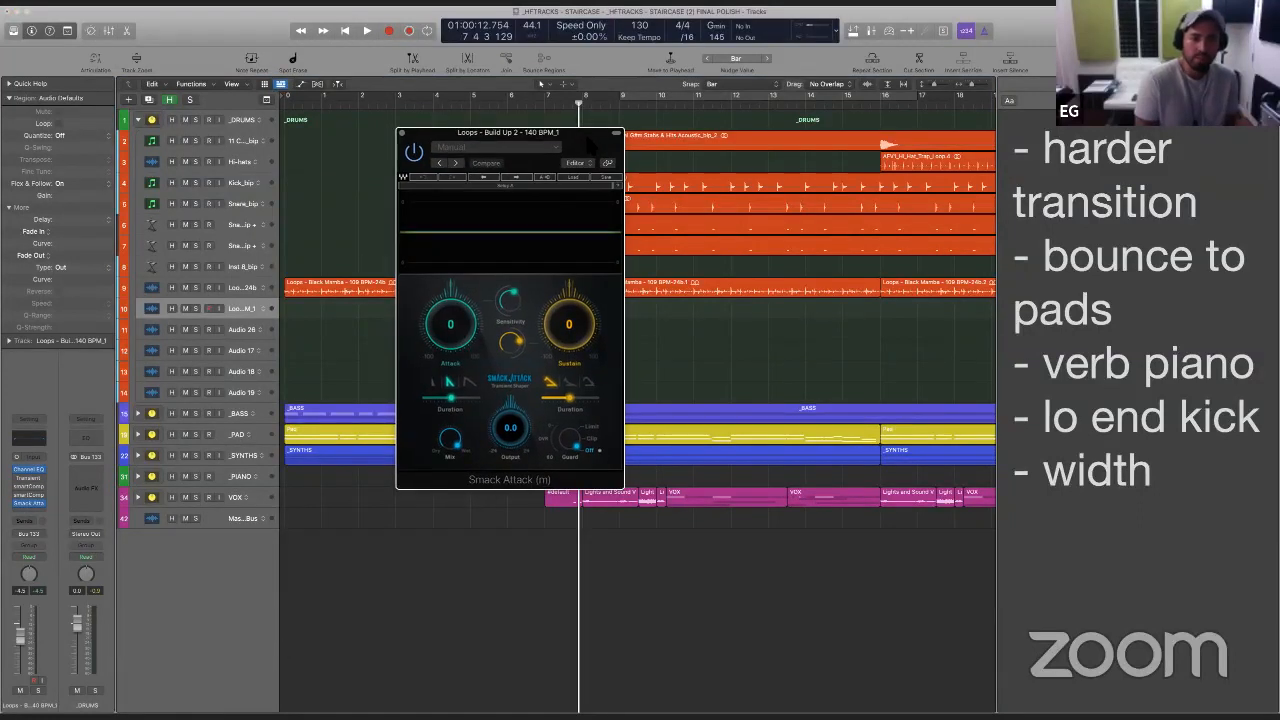
- Raise Smack Attack's Attack to 23 while playing the build-up, with the plug-in window moved off the build-up region
drag(456, 332, 455, 322)
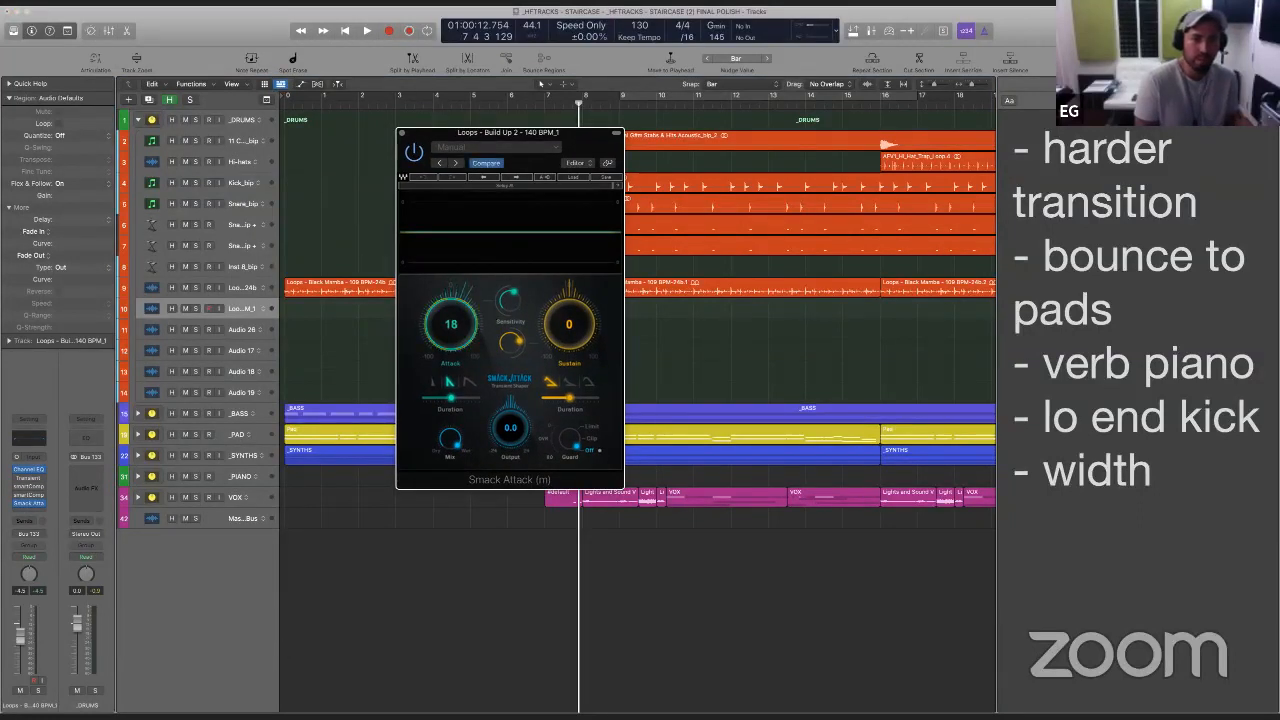
click(352, 314)
drag(486, 134, 840, 137)
click(420, 102)
key(space)
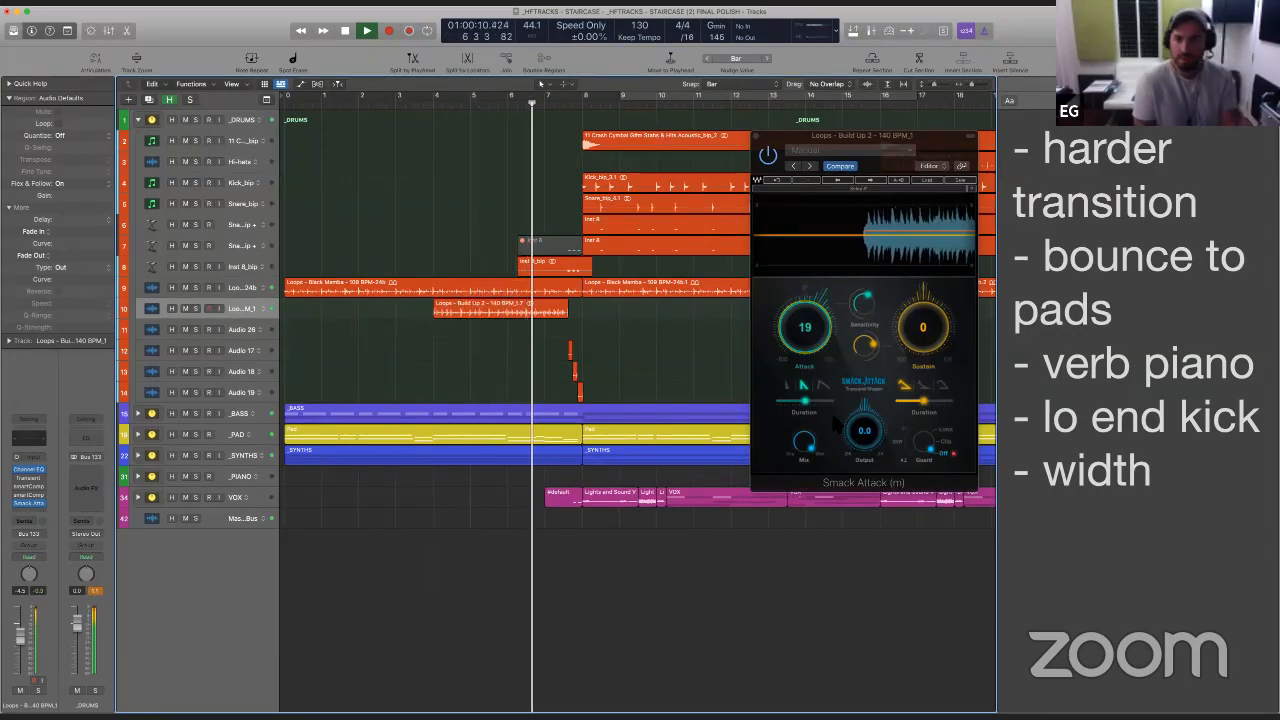
drag(817, 346, 817, 334)
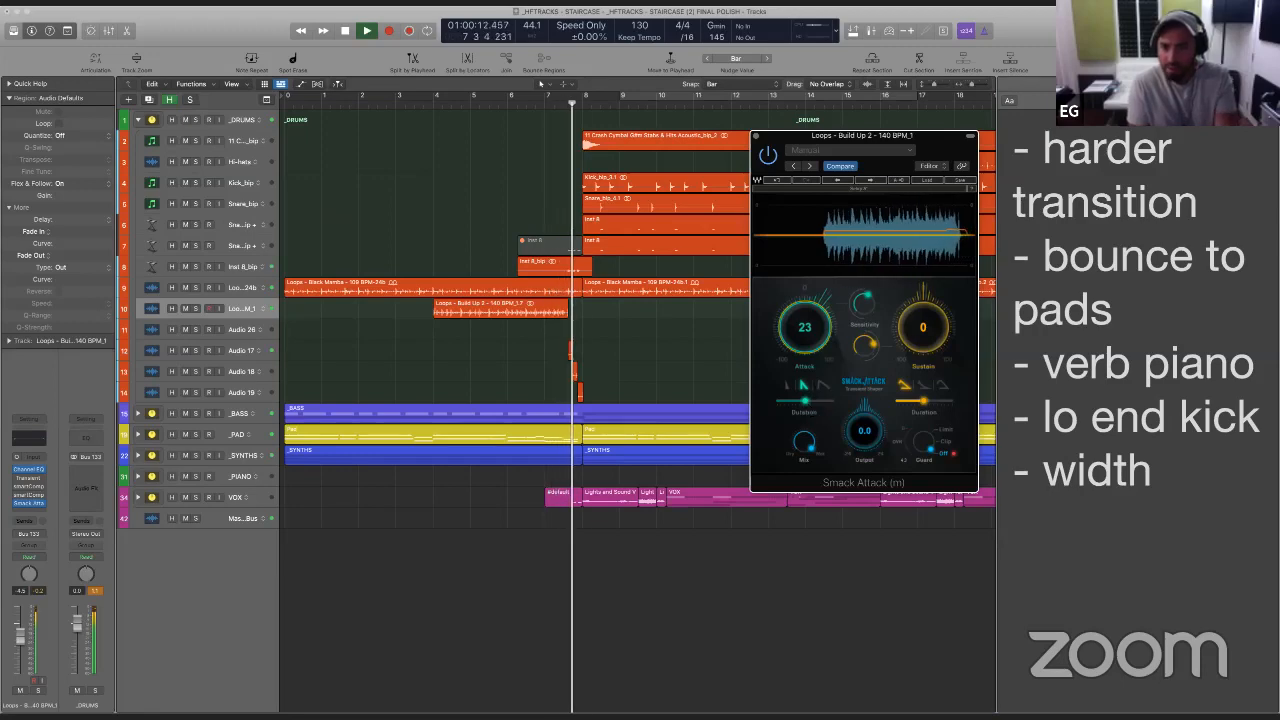
- Solo the Build Up 2 loop track, play it from bar 4 and set Smack Attack's Attack to 30
click(437, 337)
click(196, 308)
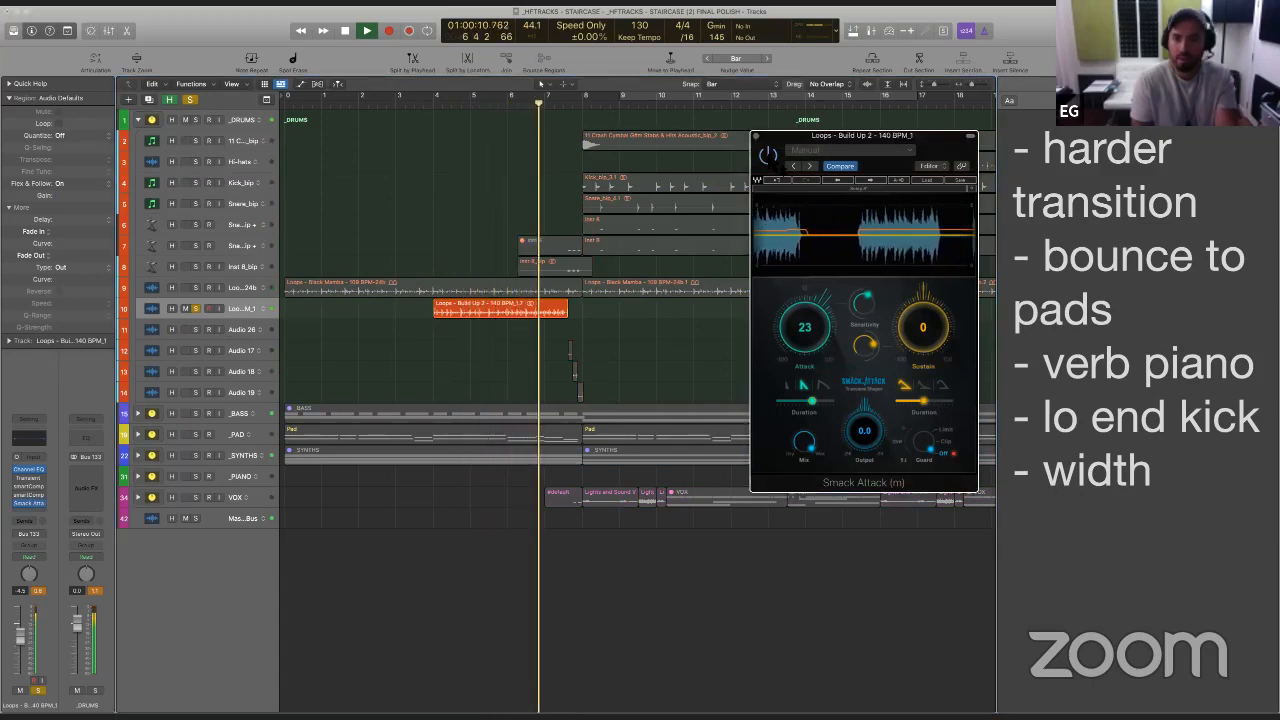
drag(804, 337, 802, 327)
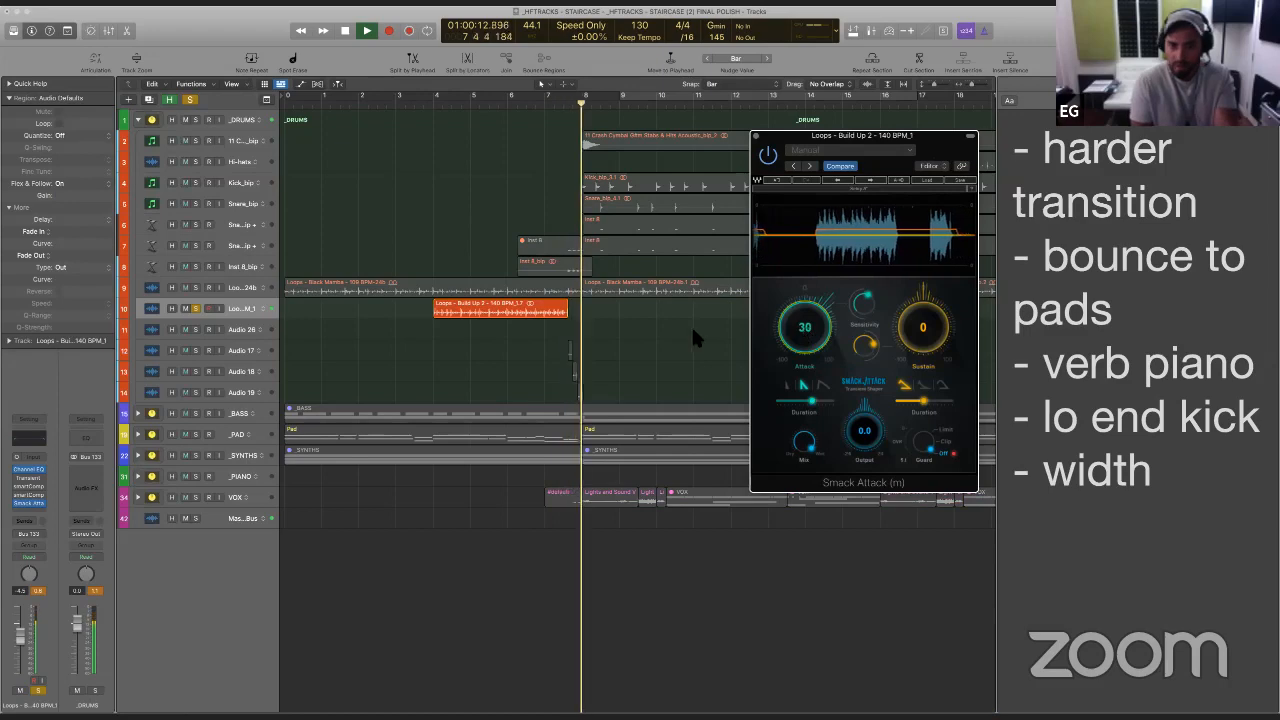
key(space)
key(space)
- Try to trim the end of the first Build Up 2 region to just before the stray spike, and undo the trim
drag(529, 264, 594, 338)
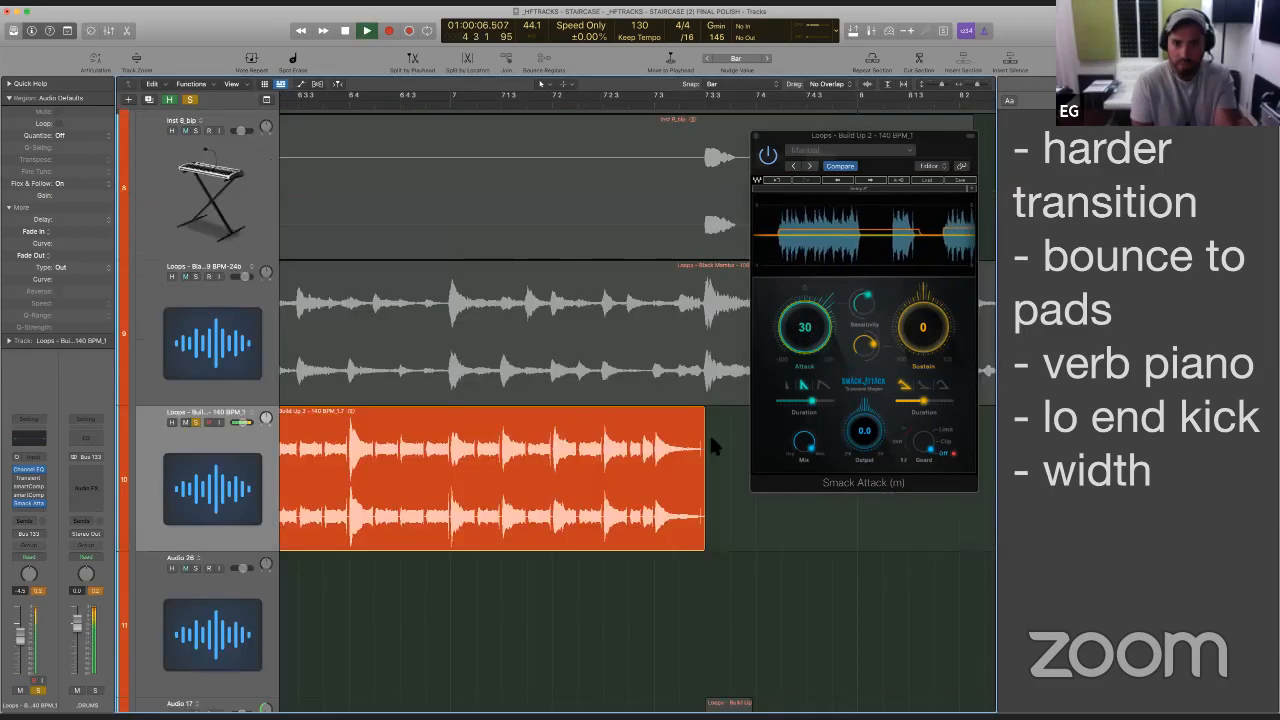
key(space)
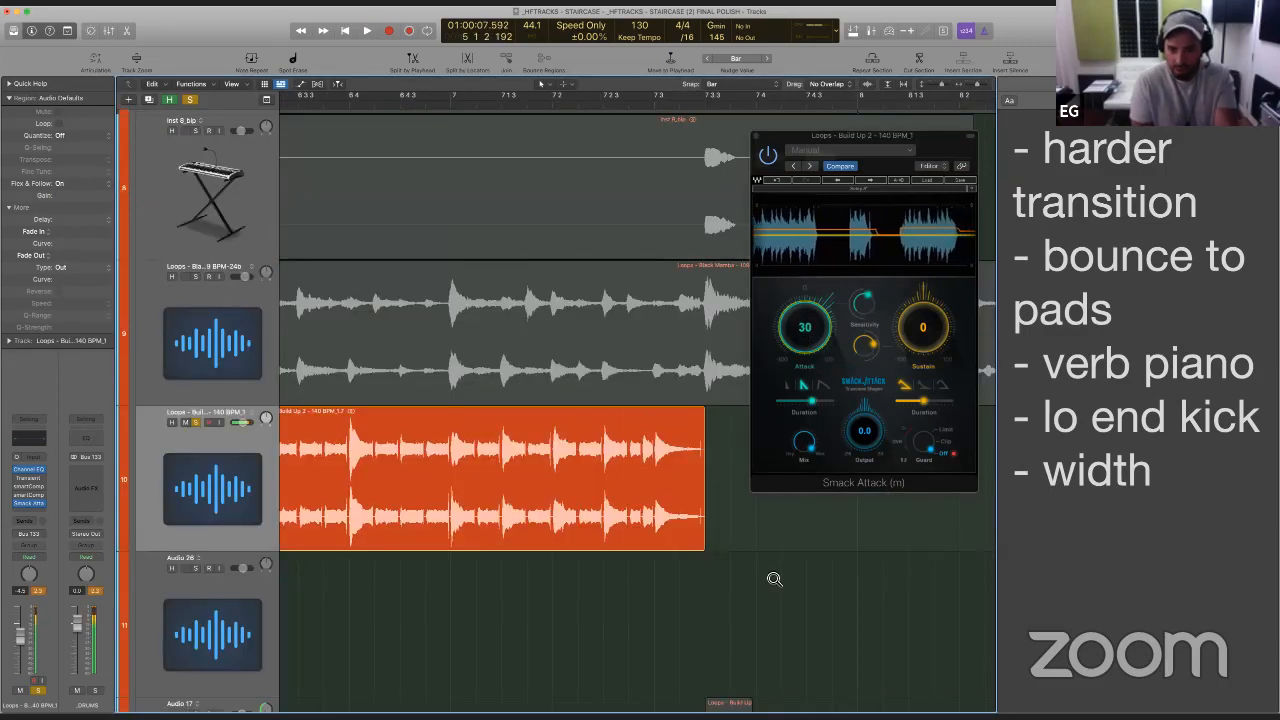
drag(772, 577, 624, 408)
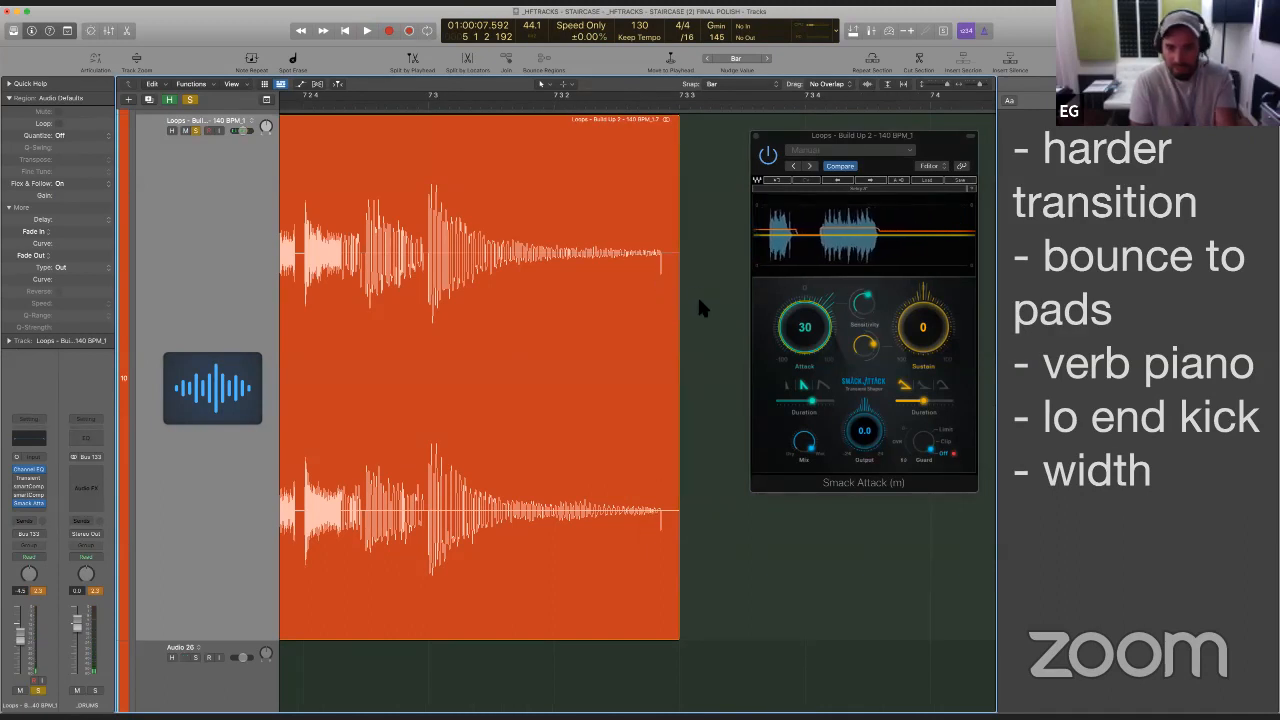
scroll(697, 392, right, 3)
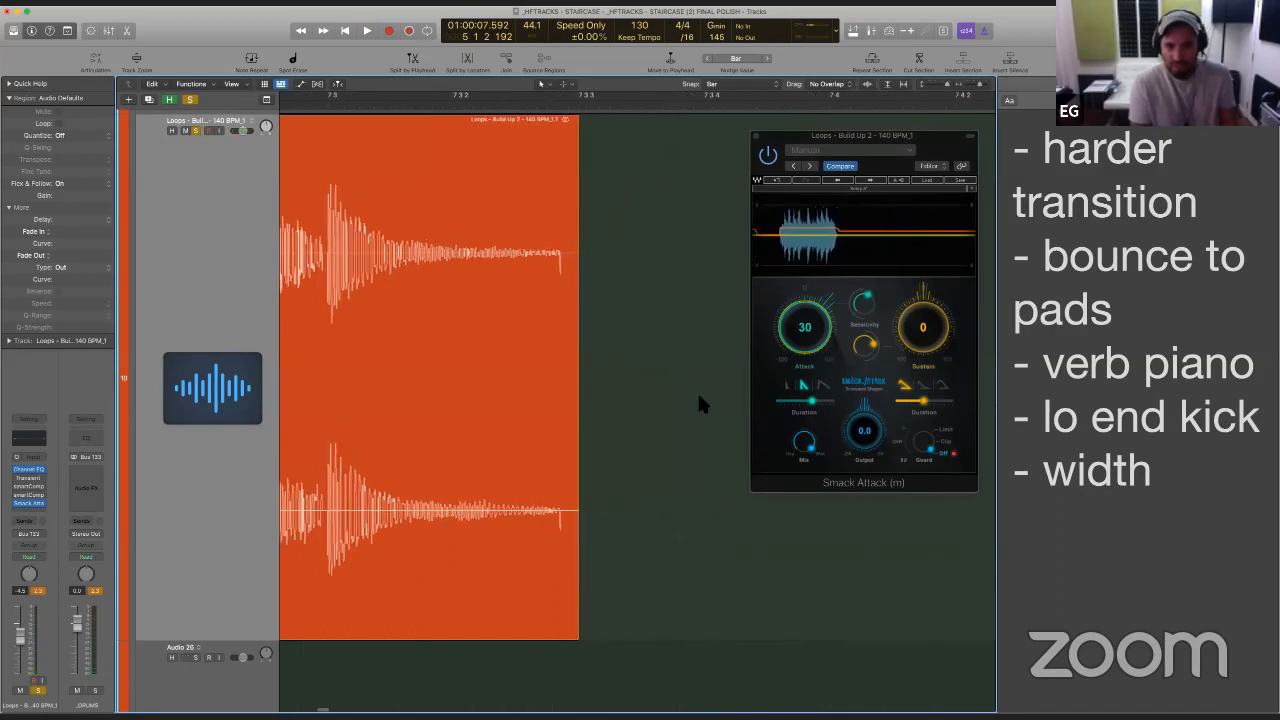
key(super+Right)
key(super+Right)
scroll(698, 397, right, 7)
scroll(698, 404, right, 4)
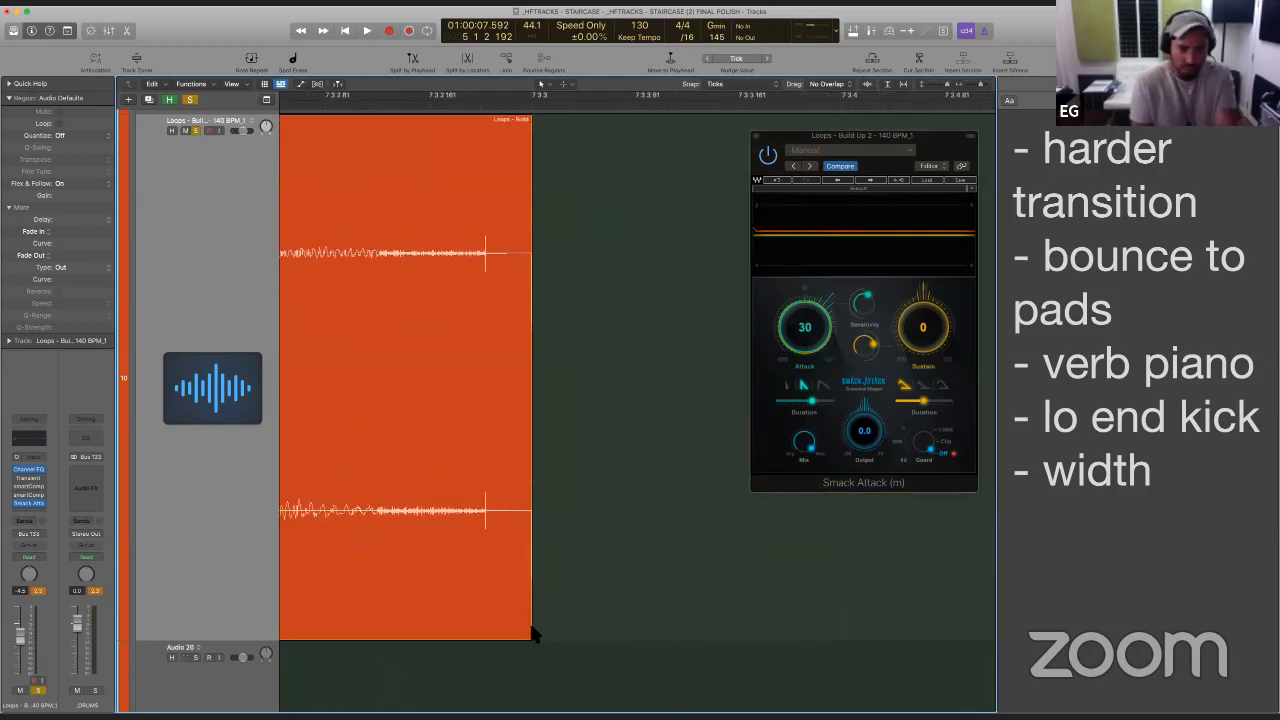
drag(535, 635, 493, 628)
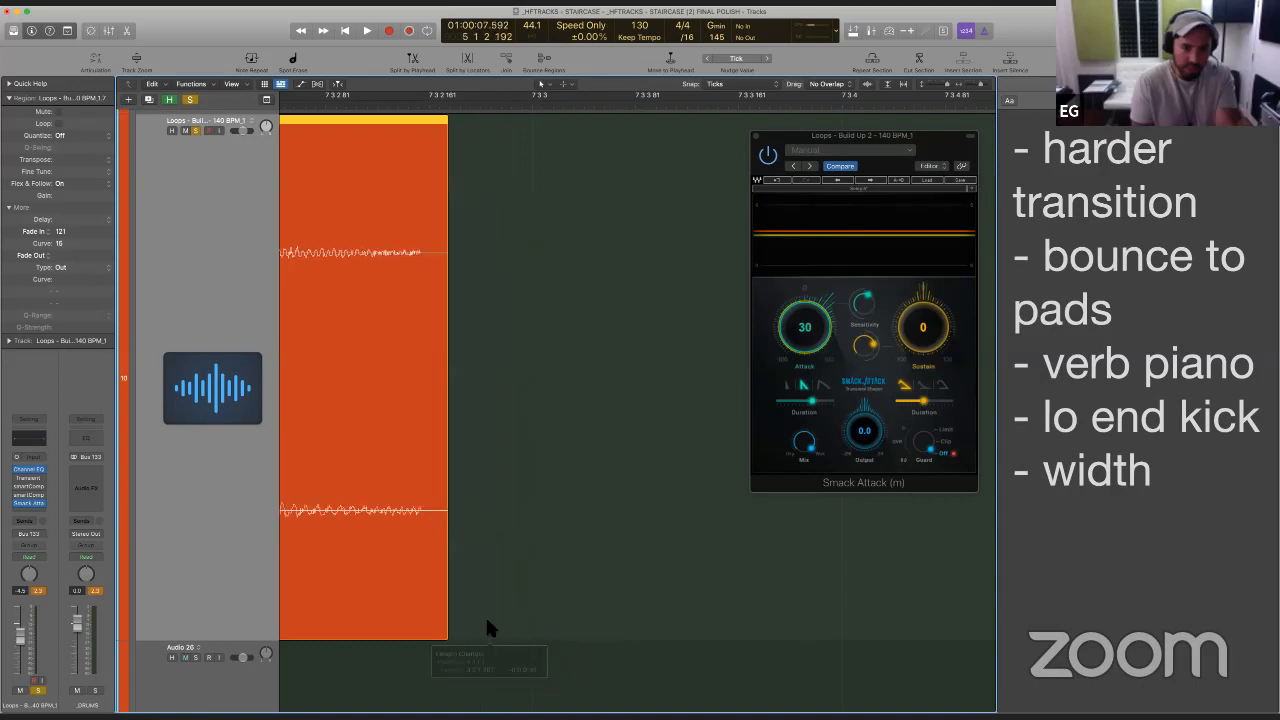
key(super+z)
click(628, 562)
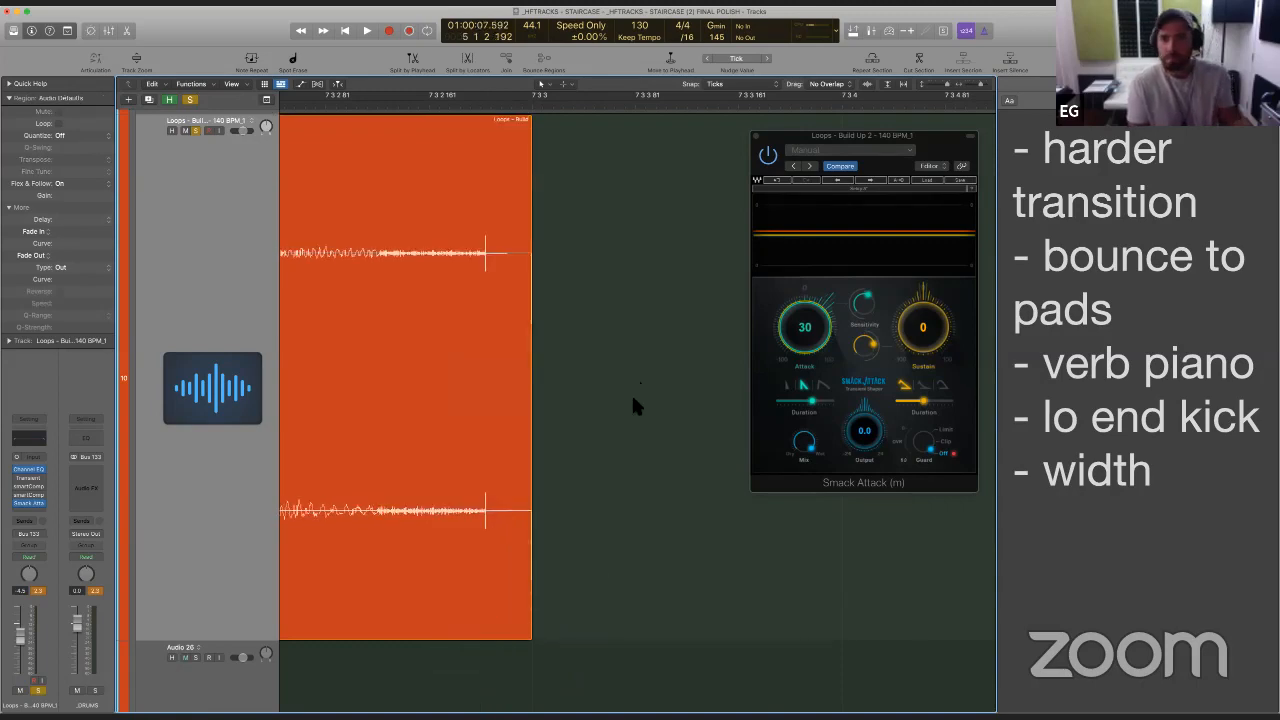
- Try a fade-out of 44 at the end of the first Build Up 2 region and undo it
key(super+Left)
key(super+Left)
key(super+Left)
key(super+Left)
key(super+Left)
key(super+Left)
scroll(633, 398, left, 10)
scroll(643, 400, right, 6)
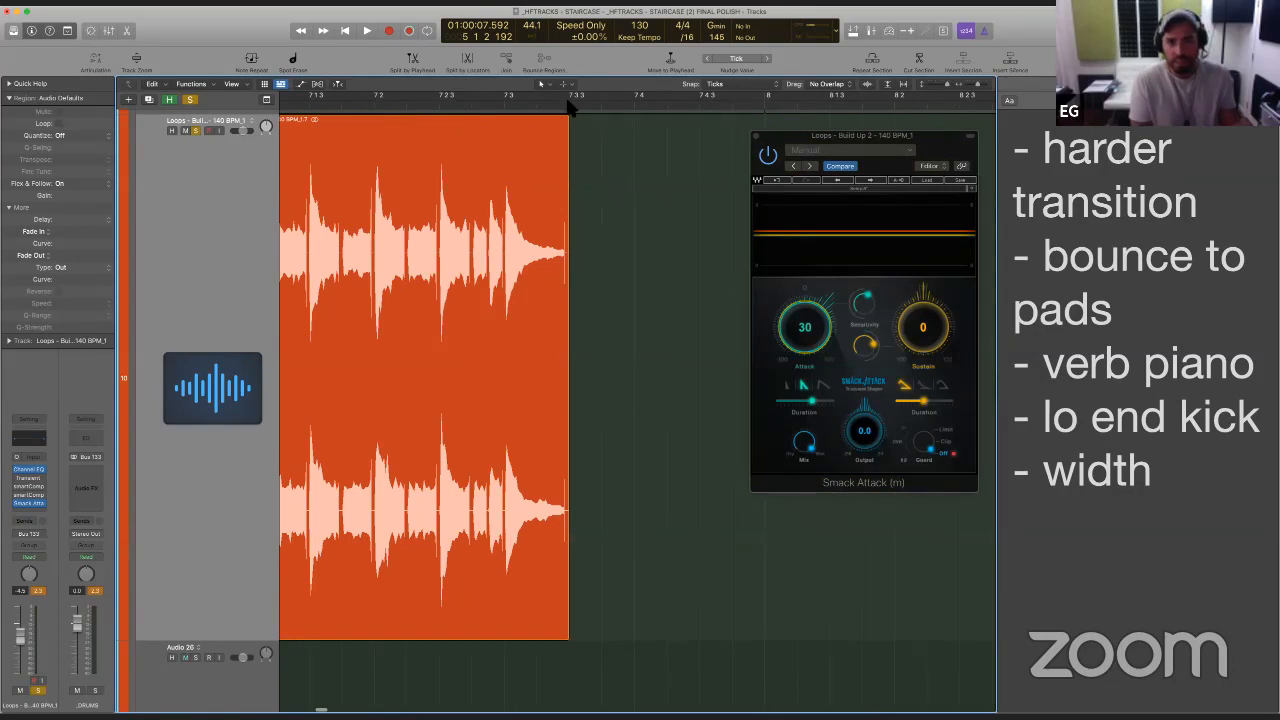
drag(568, 124, 559, 121)
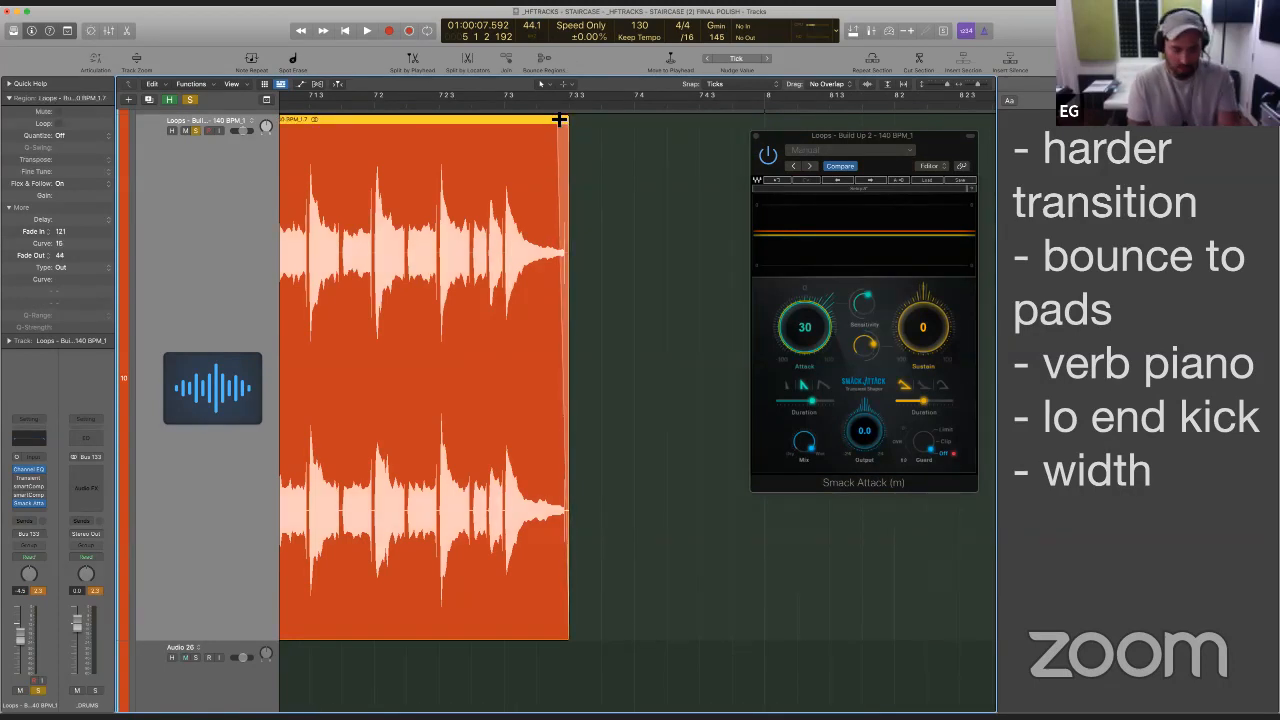
key(super+z)
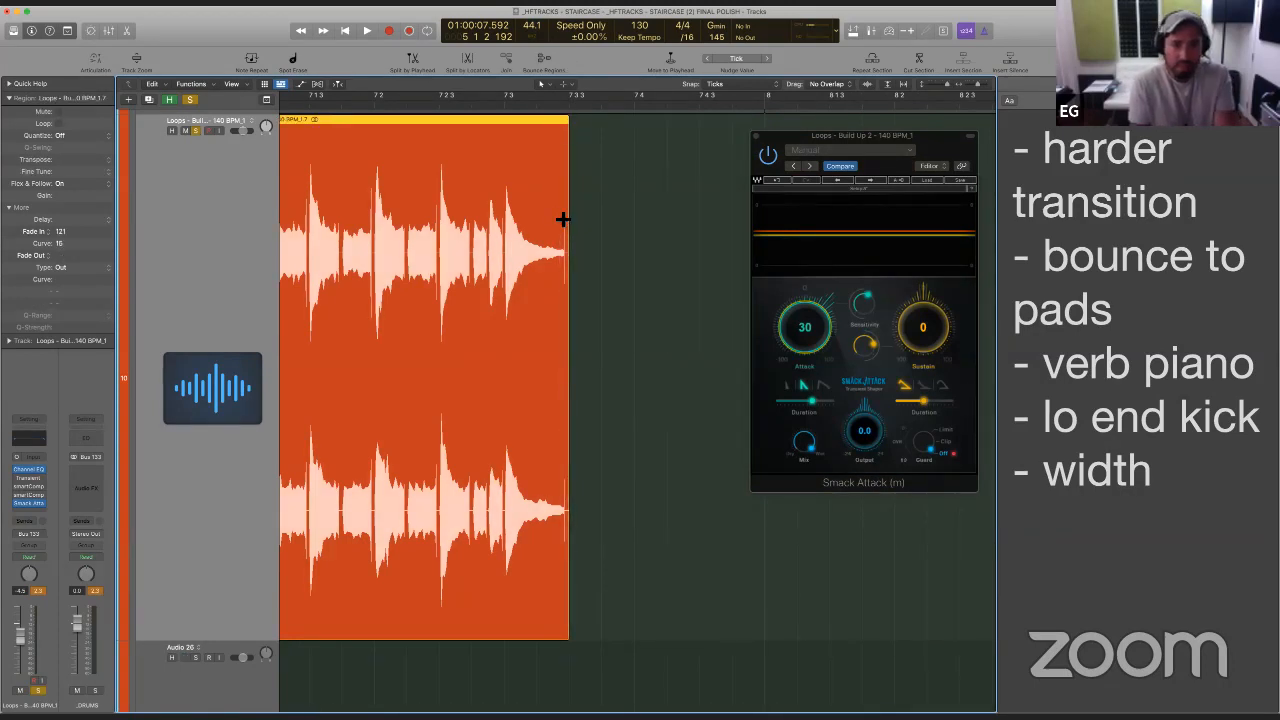
- Delete the short tail containing the stray spike from the first Build Up 2 region and give its new end a fade-out of 30
drag(558, 219, 564, 219)
key(Delete)
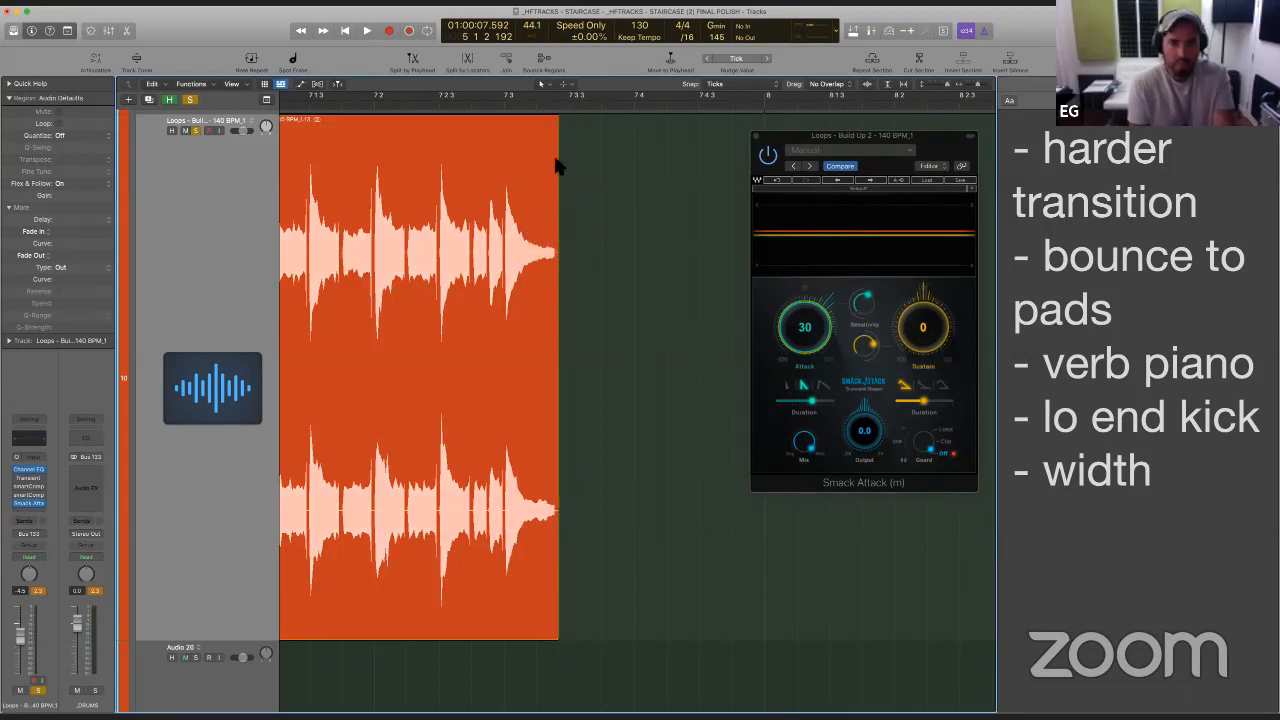
drag(557, 123, 551, 122)
- Audition the cleaned-up ending of the first Build Up 2 region and close the Smack Attack window
click(420, 106)
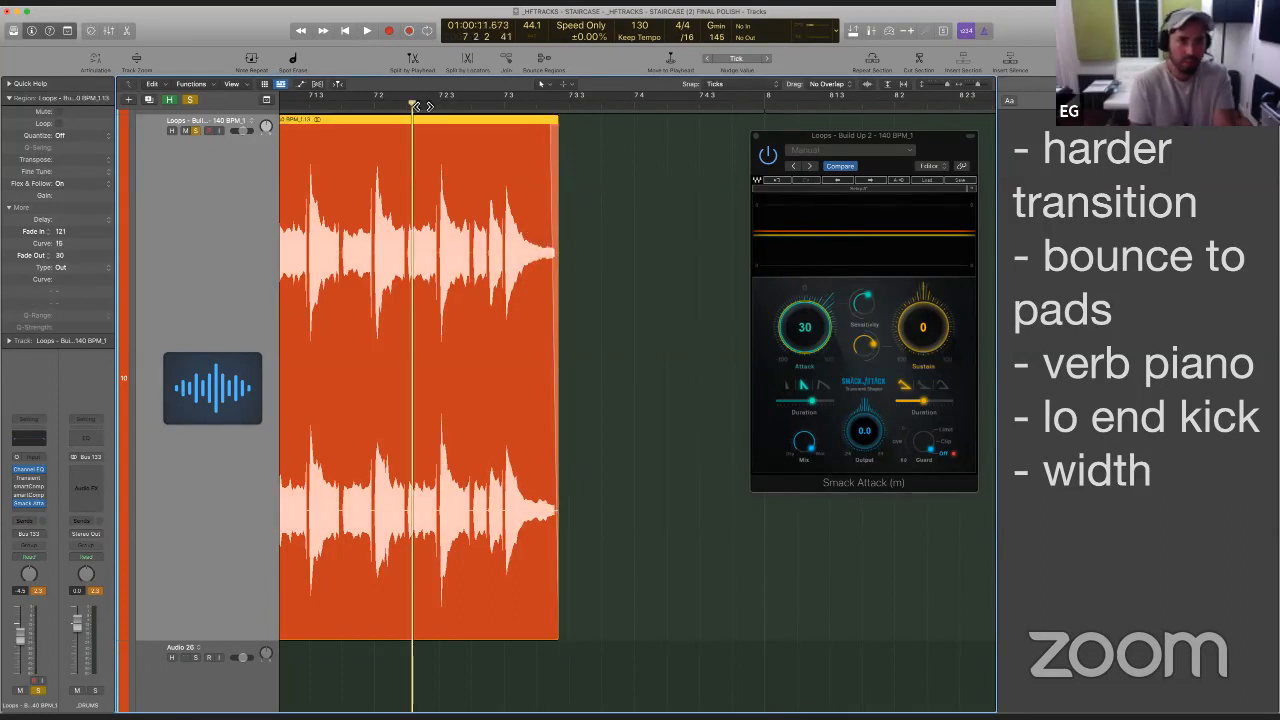
key(space)
key(space)
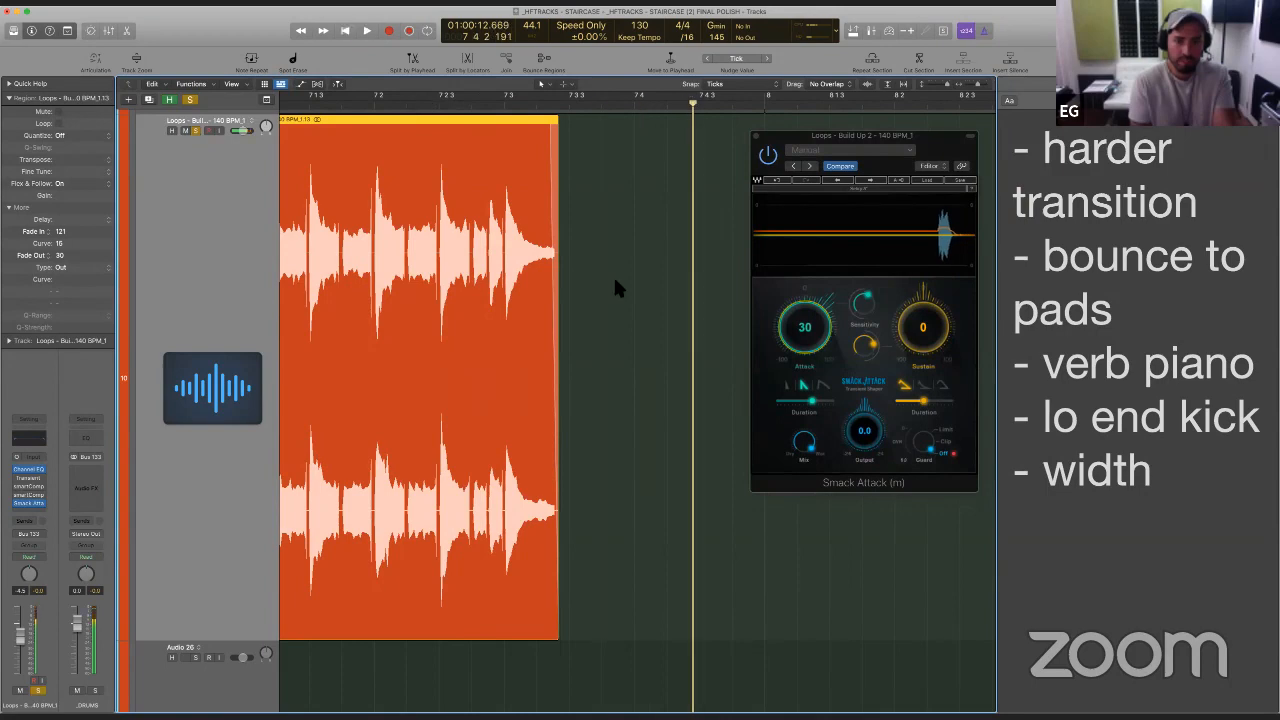
click(613, 274)
click(756, 136)
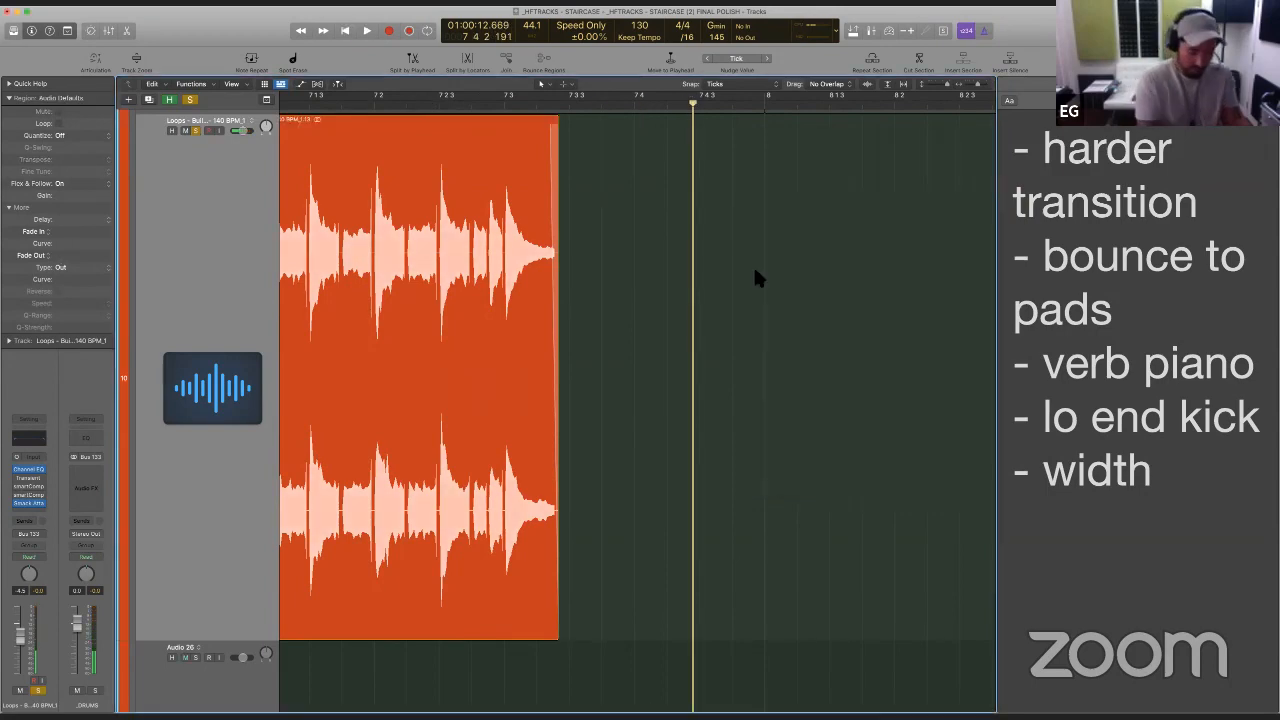
- Check the end of the second Build Up 2 region around bar 48 for a stray spike and play it
key(super+Up)
key(super+Up)
key(super+Left)
key(super+Left)
key(super+Left)
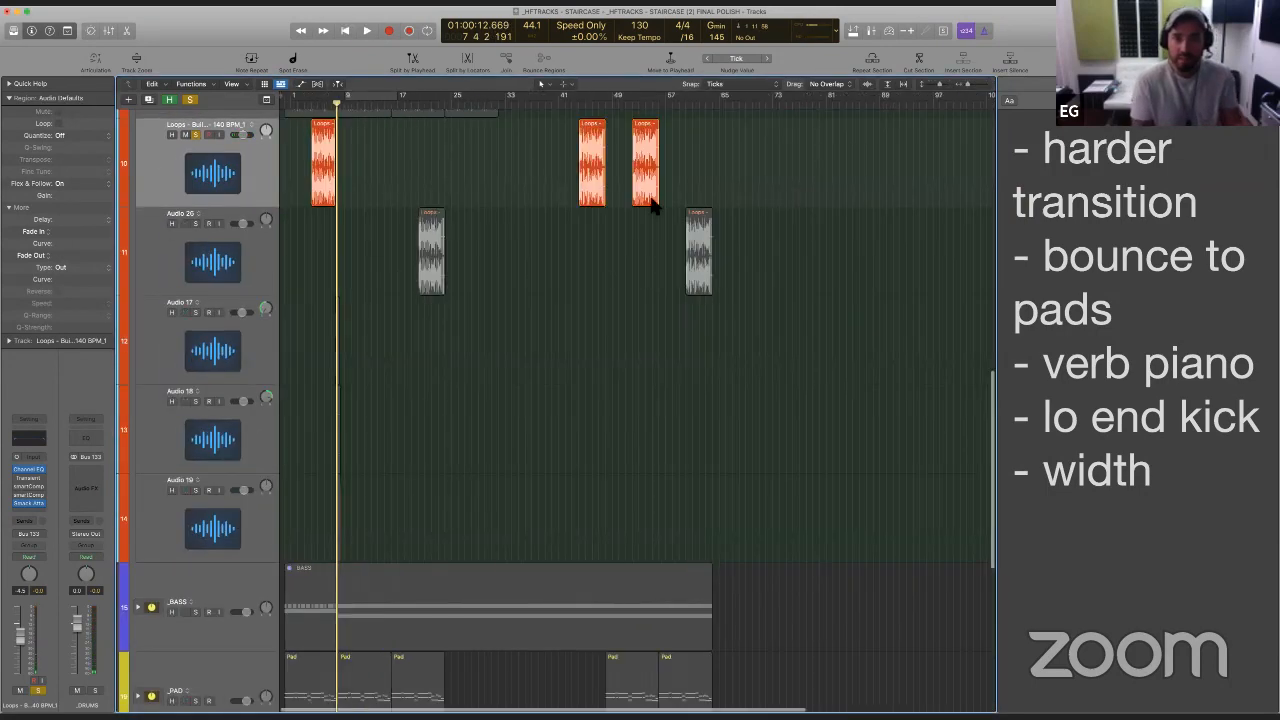
drag(557, 213, 729, 109)
key(super+Right)
key(super+Right)
key(super+Right)
key(super+Right)
key(super+Right)
scroll(522, 616, right, 5)
scroll(524, 627, right, 6)
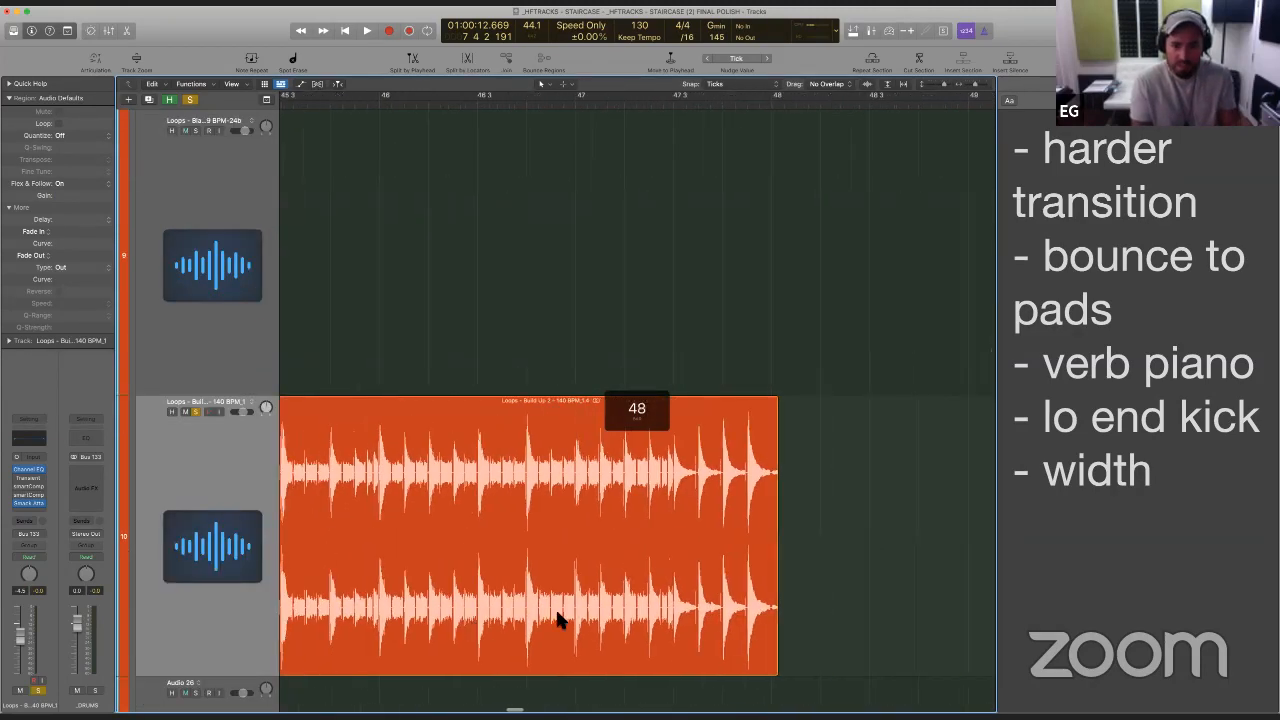
scroll(667, 544, right, 4)
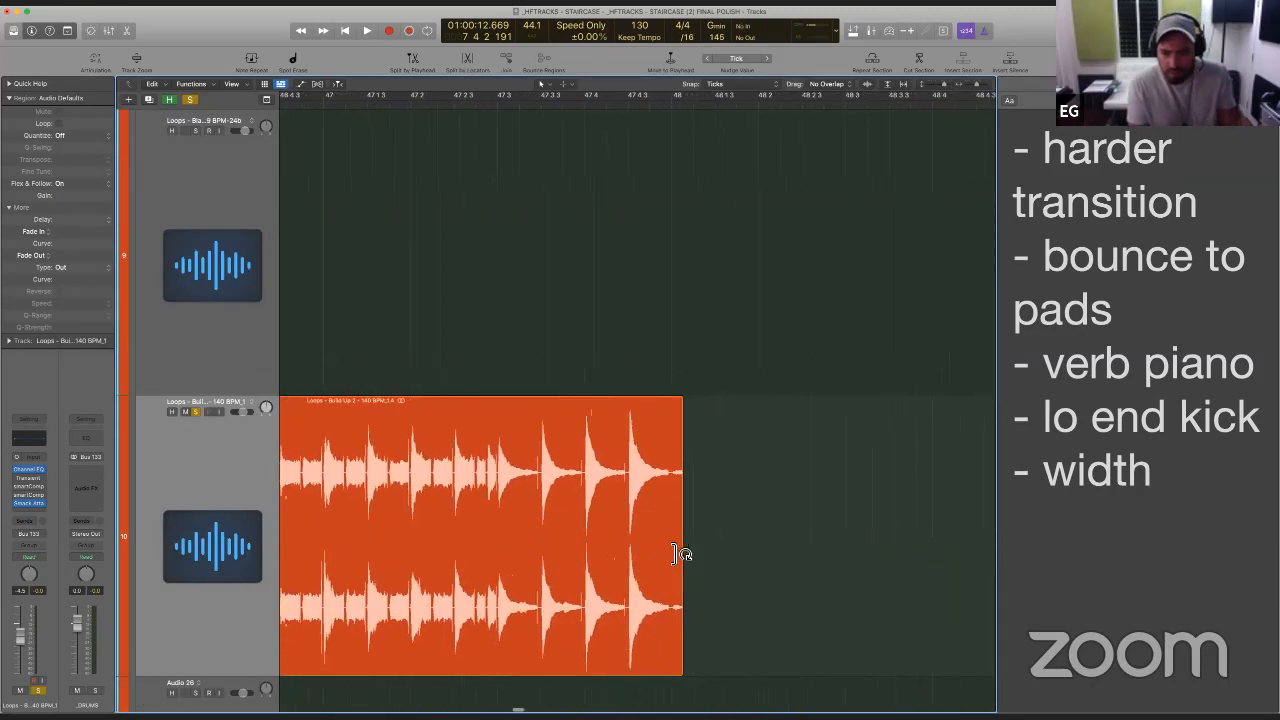
scroll(668, 545, up, 3)
scroll(669, 546, right, 3)
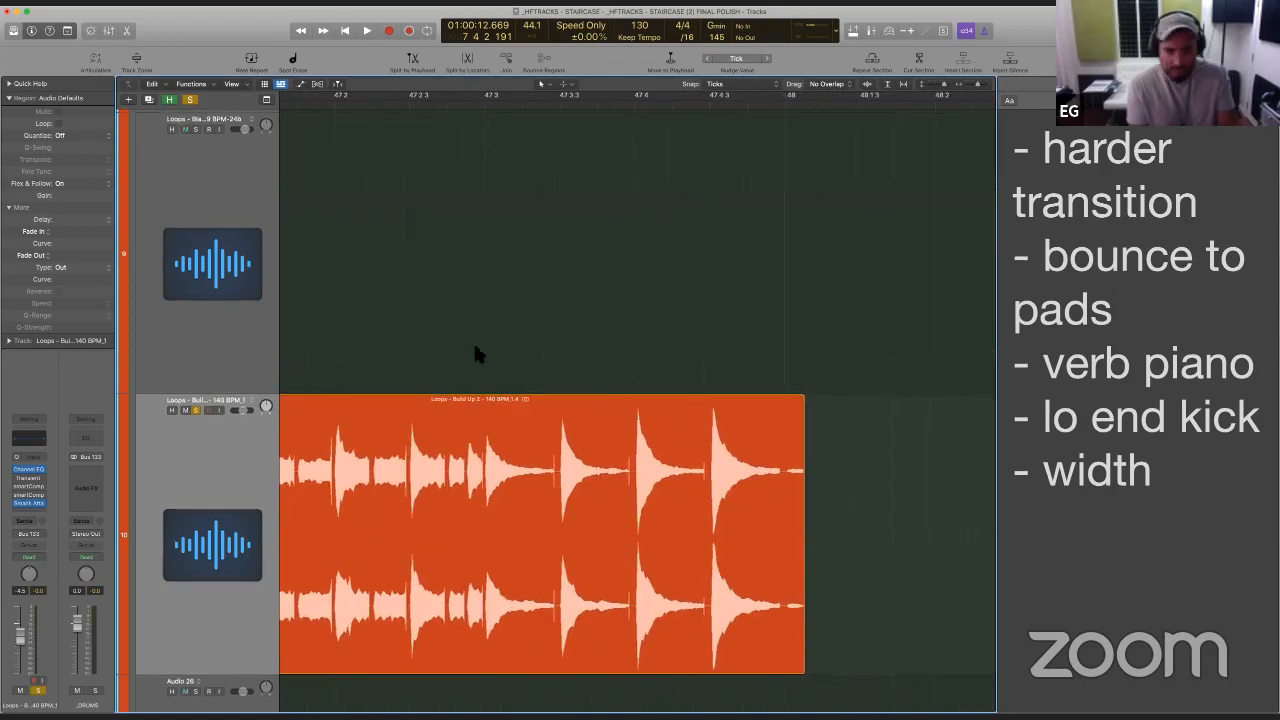
key(space)
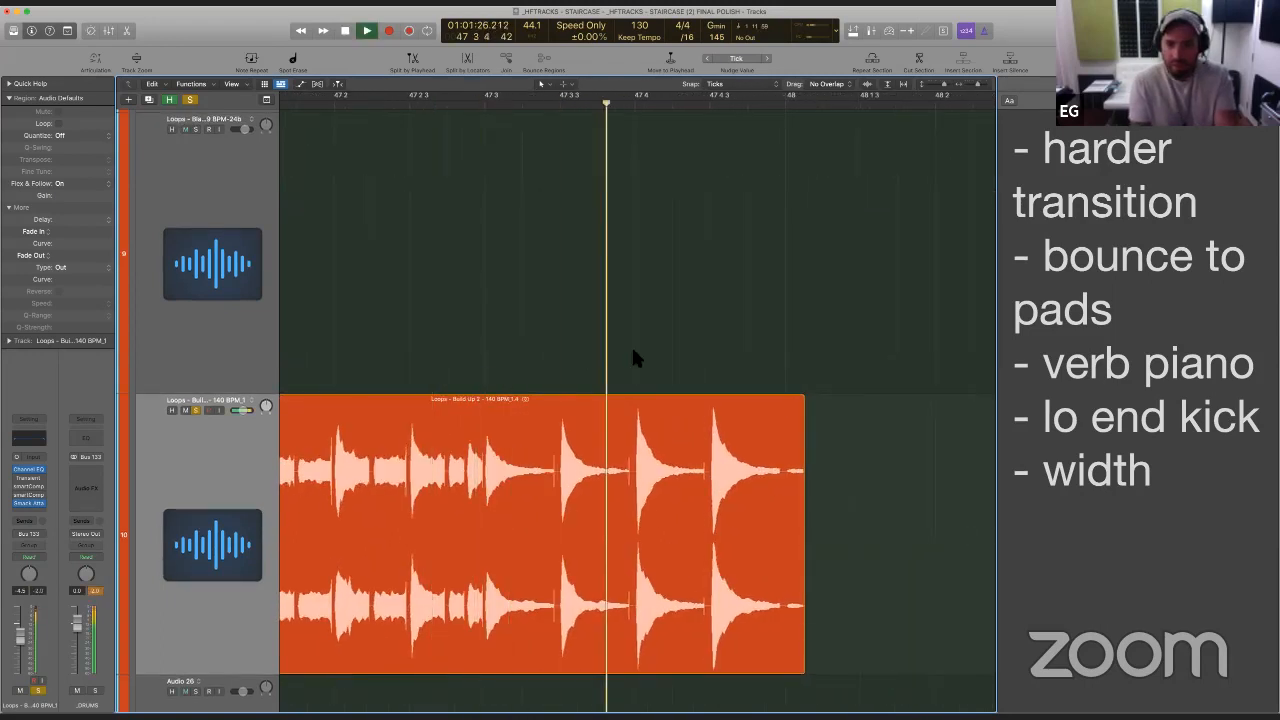
key(space)
- Check the end of the third Build Up 2 region around bar 56 and play it
scroll(682, 384, right, 10)
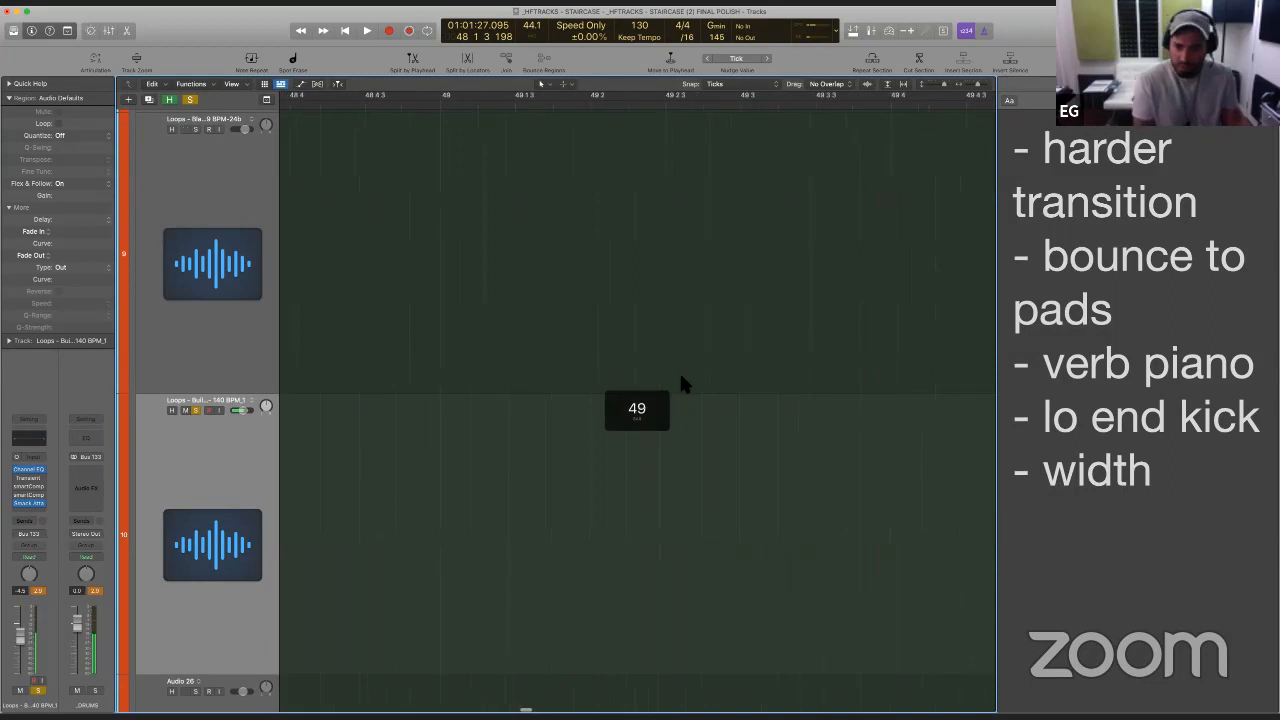
scroll(681, 377, right, 4)
scroll(681, 377, down, 5)
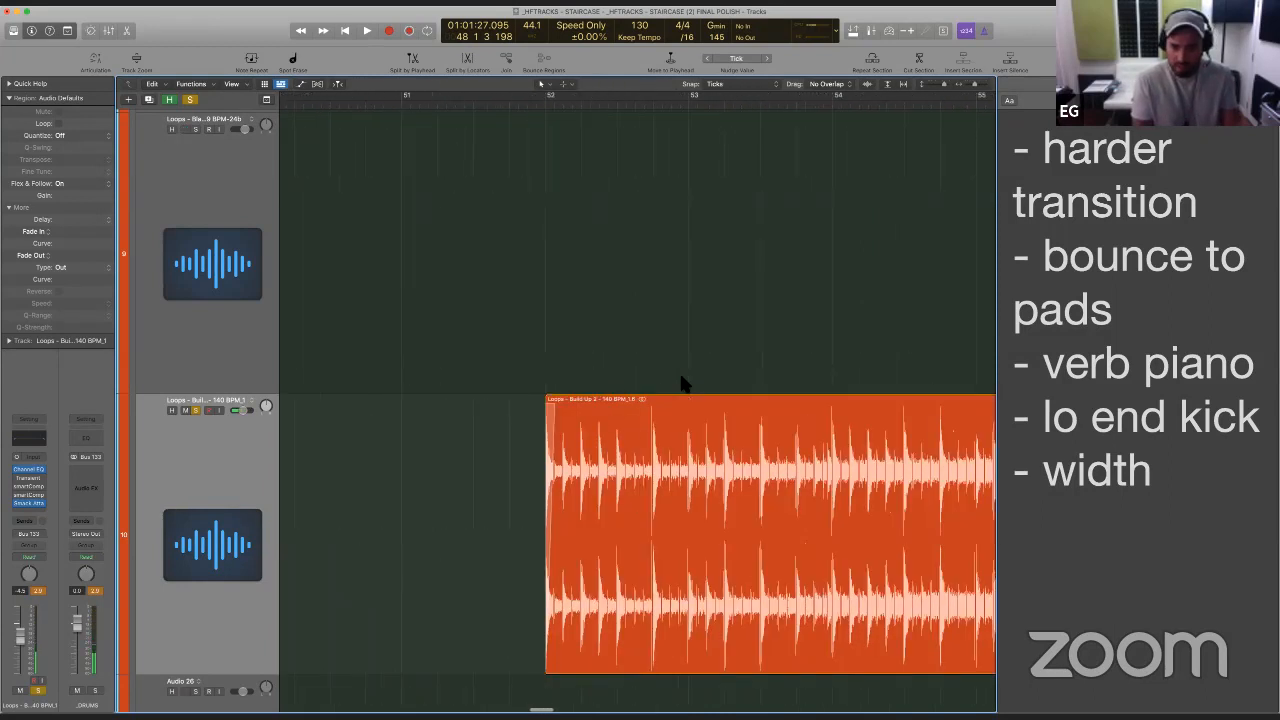
click(597, 378)
scroll(603, 450, right, 6)
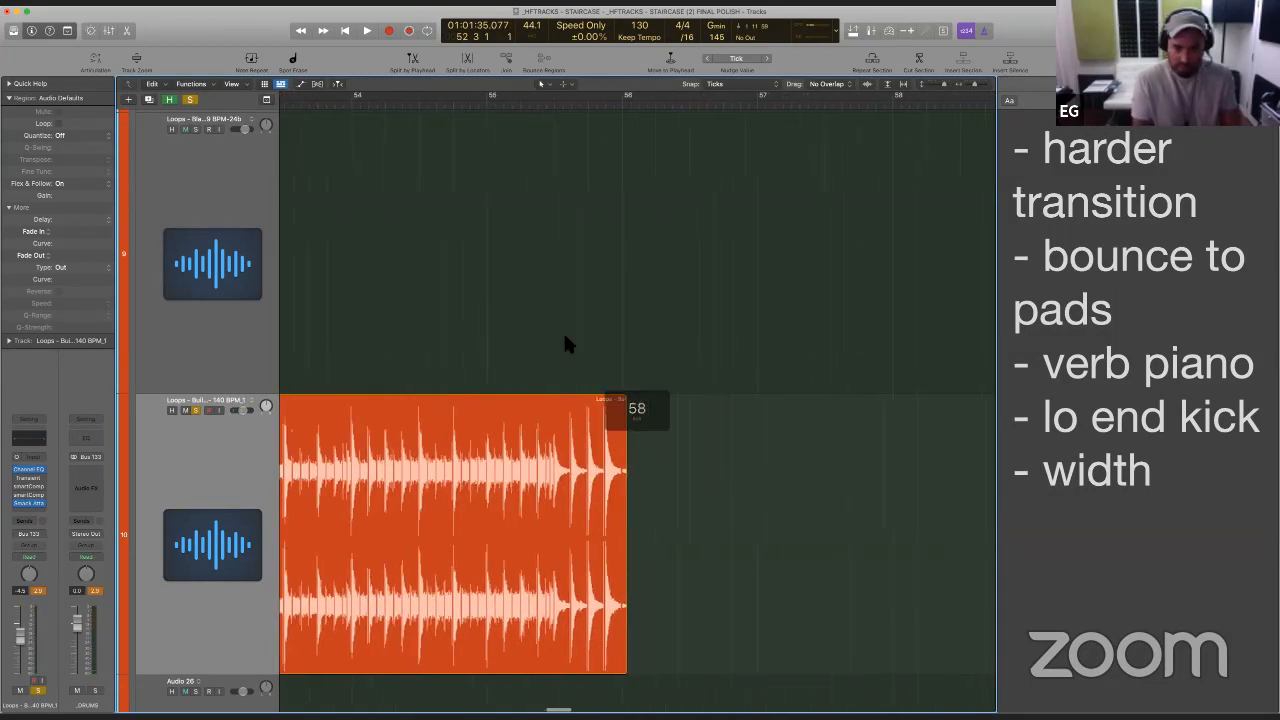
click(545, 339)
key(space)
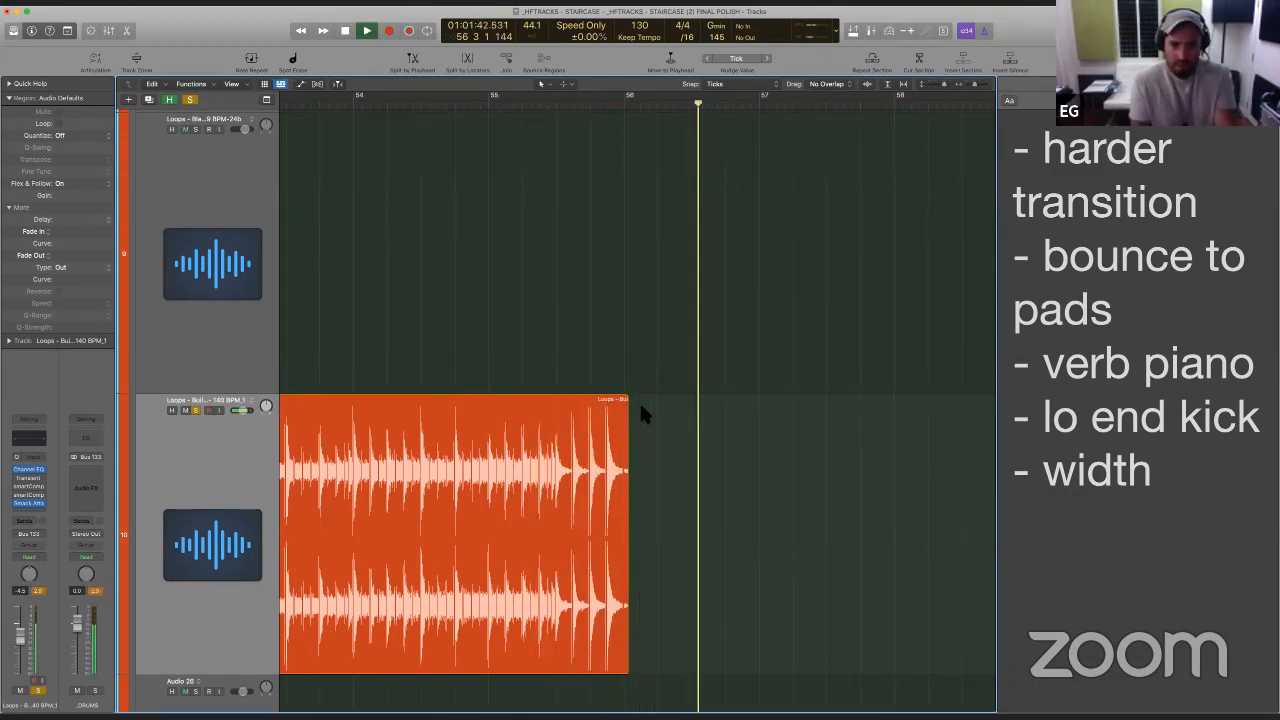
key(space)
- Fit the whole arrangement in view and open the mixer
key(z)
key(x)
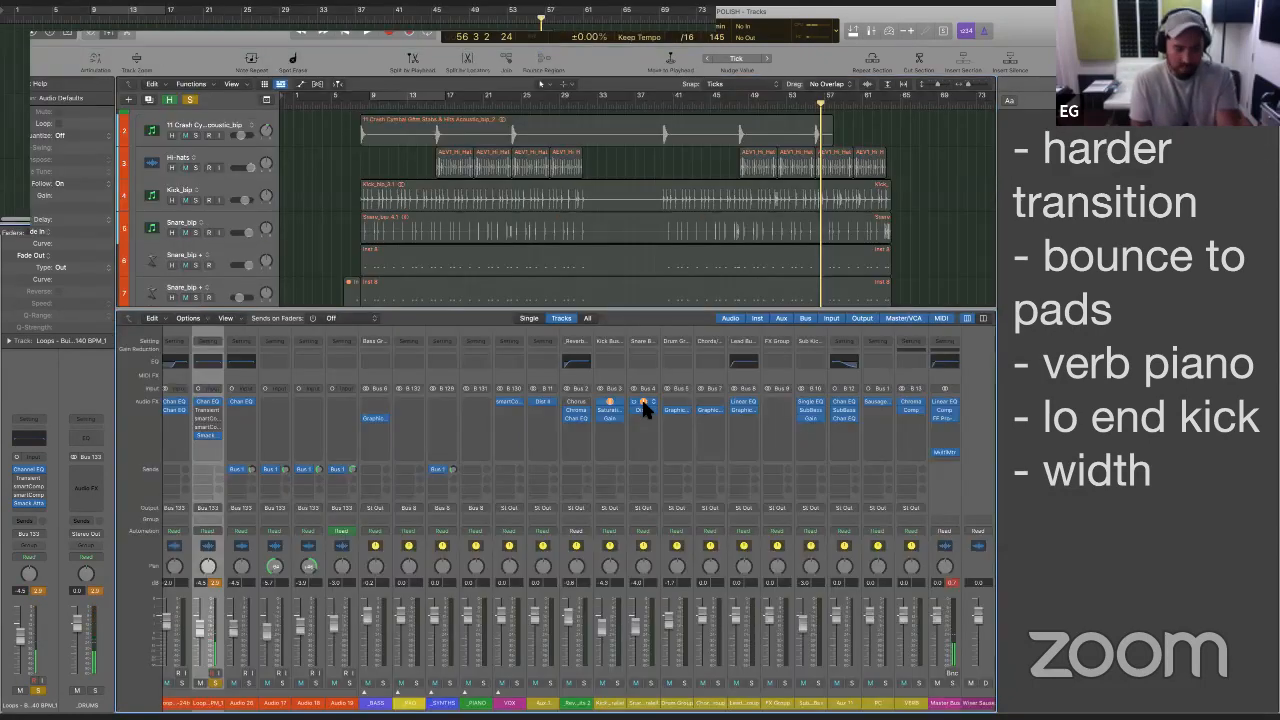
- Close the mixer and take the Build Up 2 loop track out of solo
key(e)
key(e)
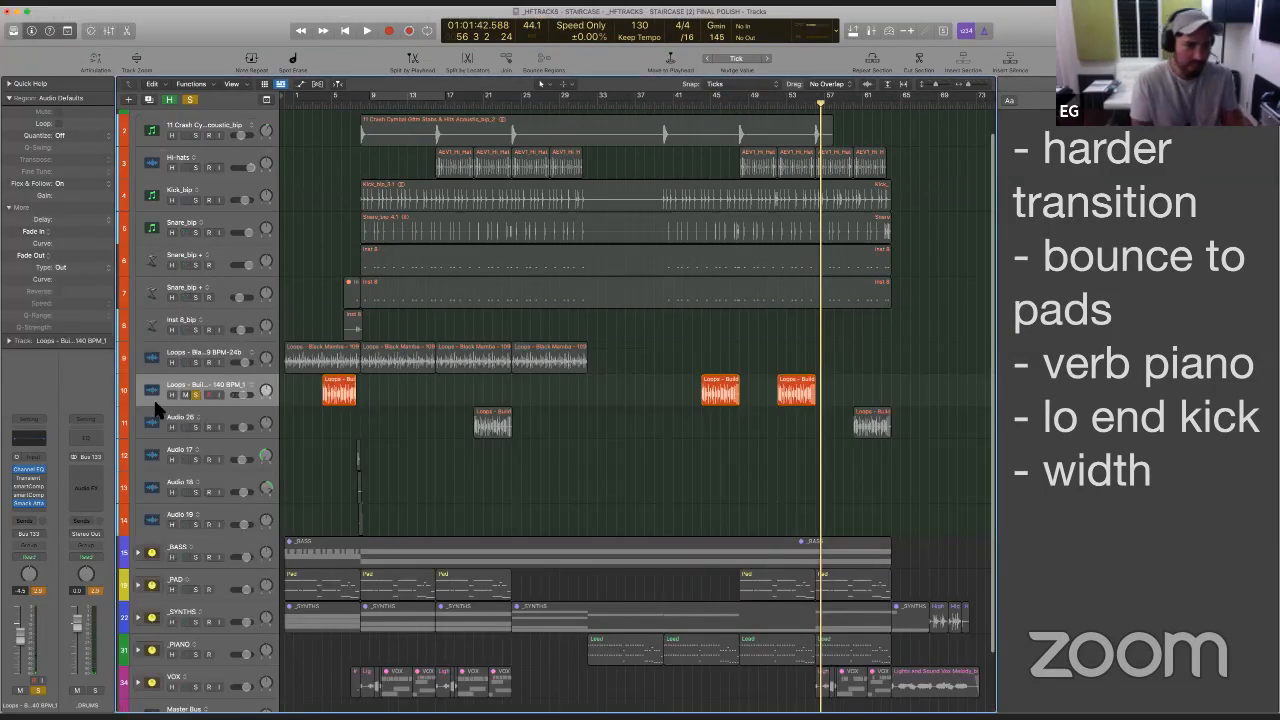
click(195, 394)
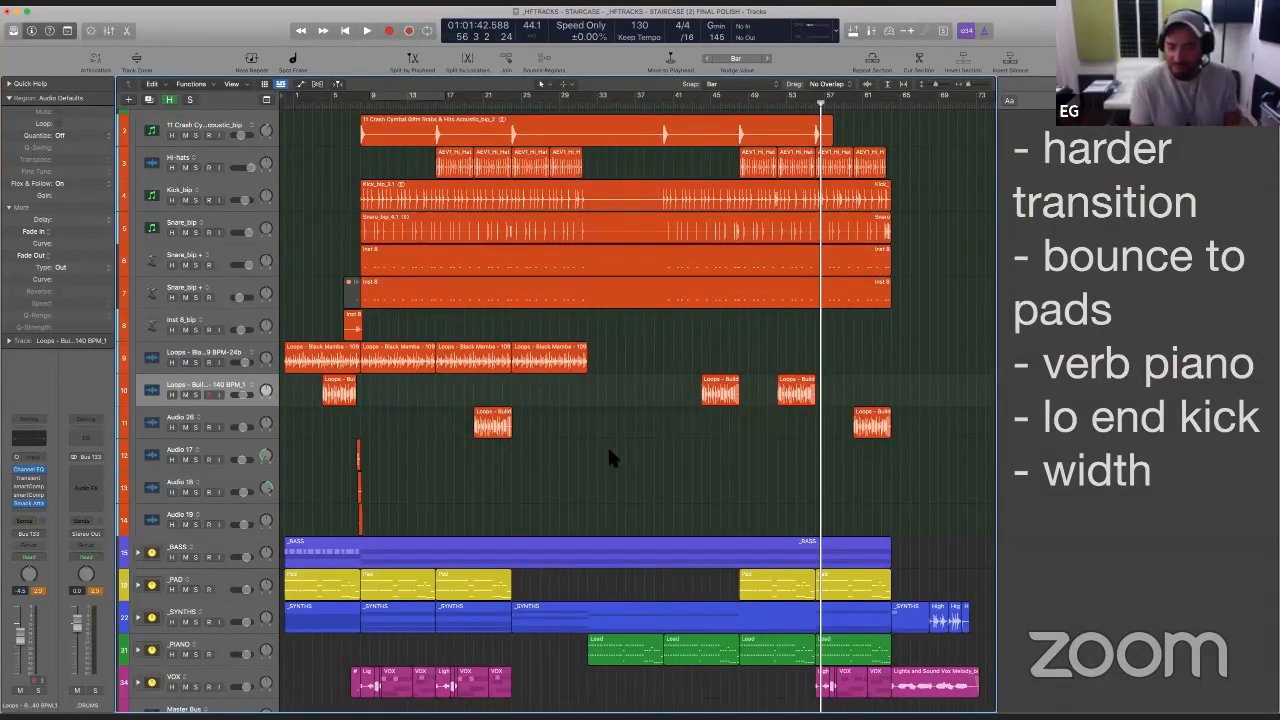
- Raise the Smack Attack Attack amount on the Build Up 2 track to 32 while playing the full mix from bar 4
key(super+Right)
key(super+Right)
scroll(608, 447, left, 8)
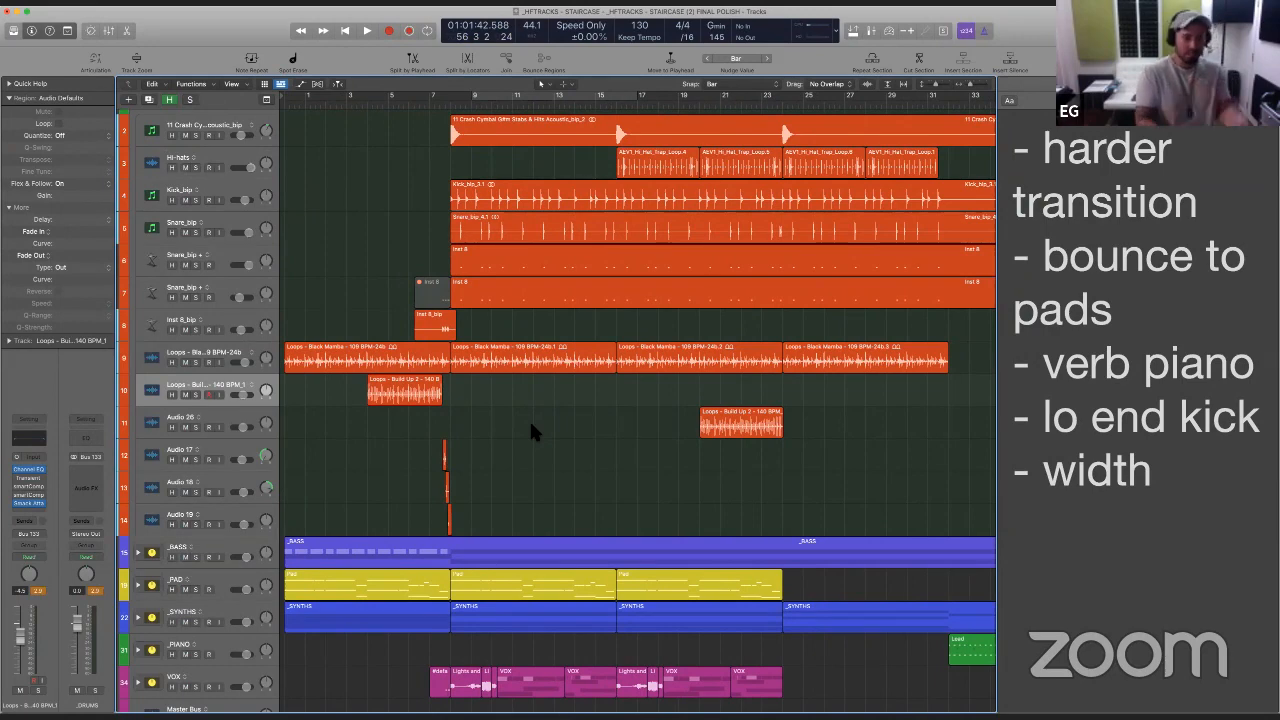
click(364, 406)
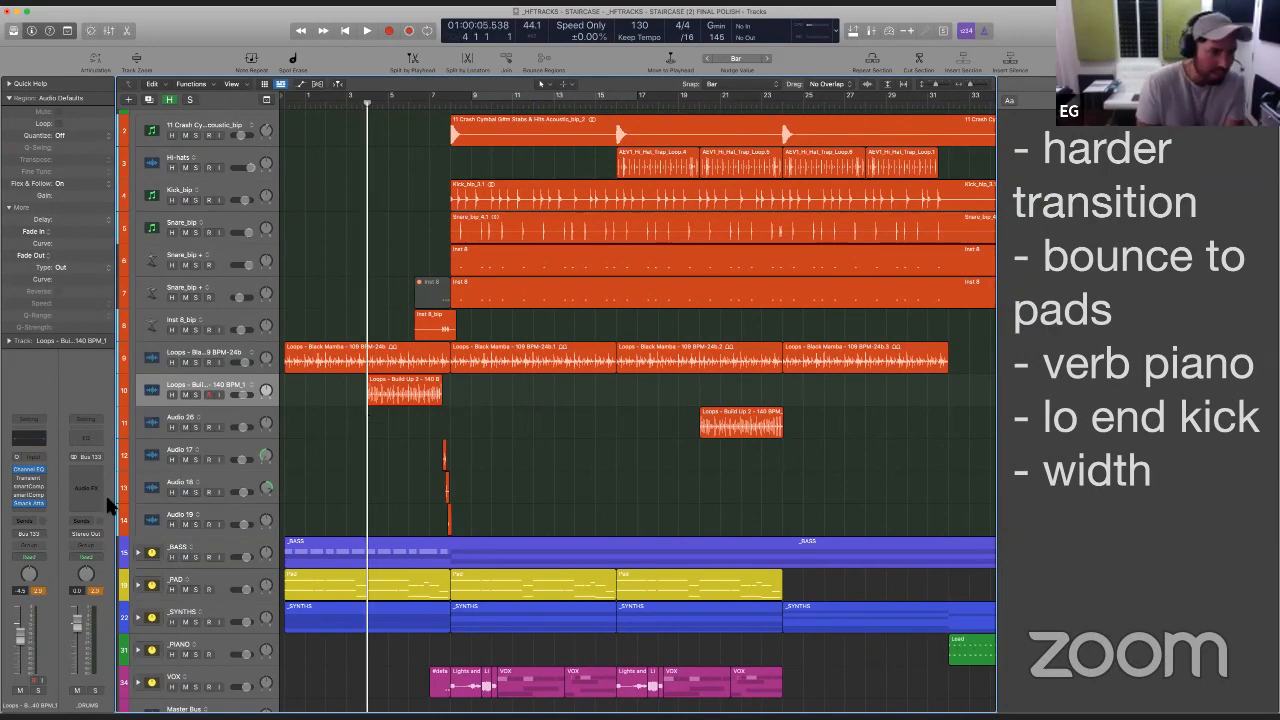
click(30, 503)
key(space)
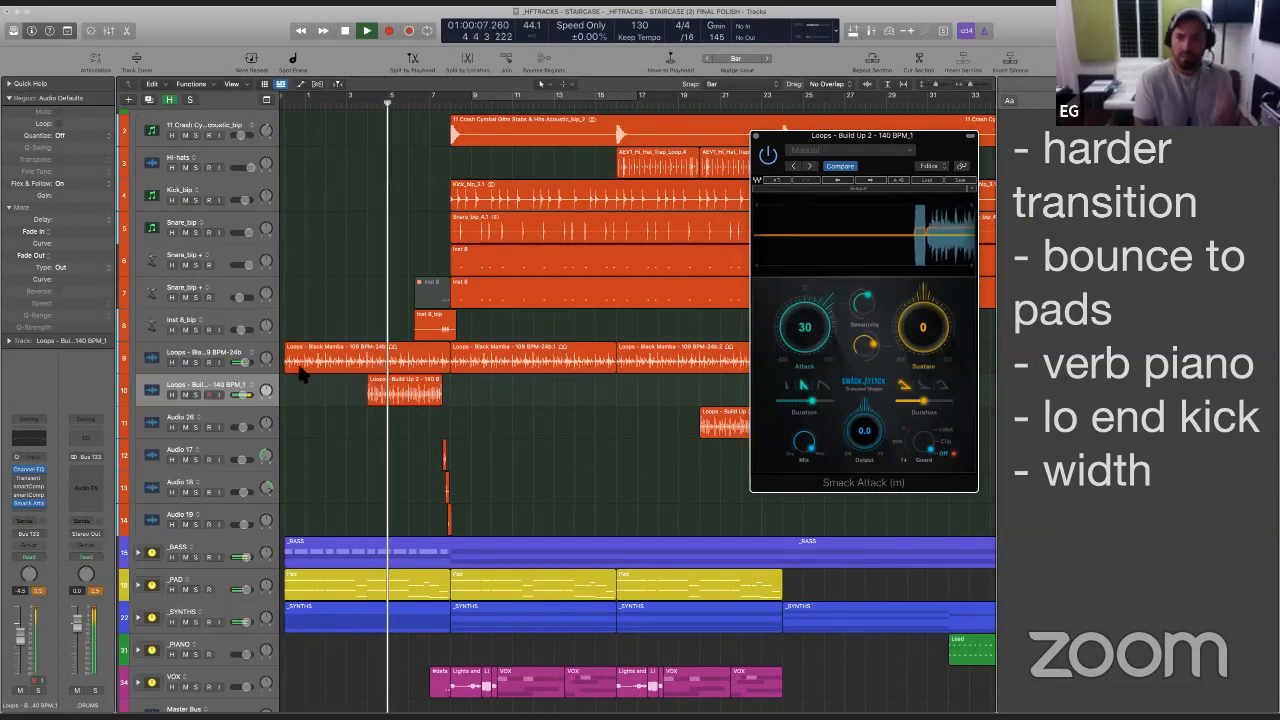
drag(805, 328, 805, 322)
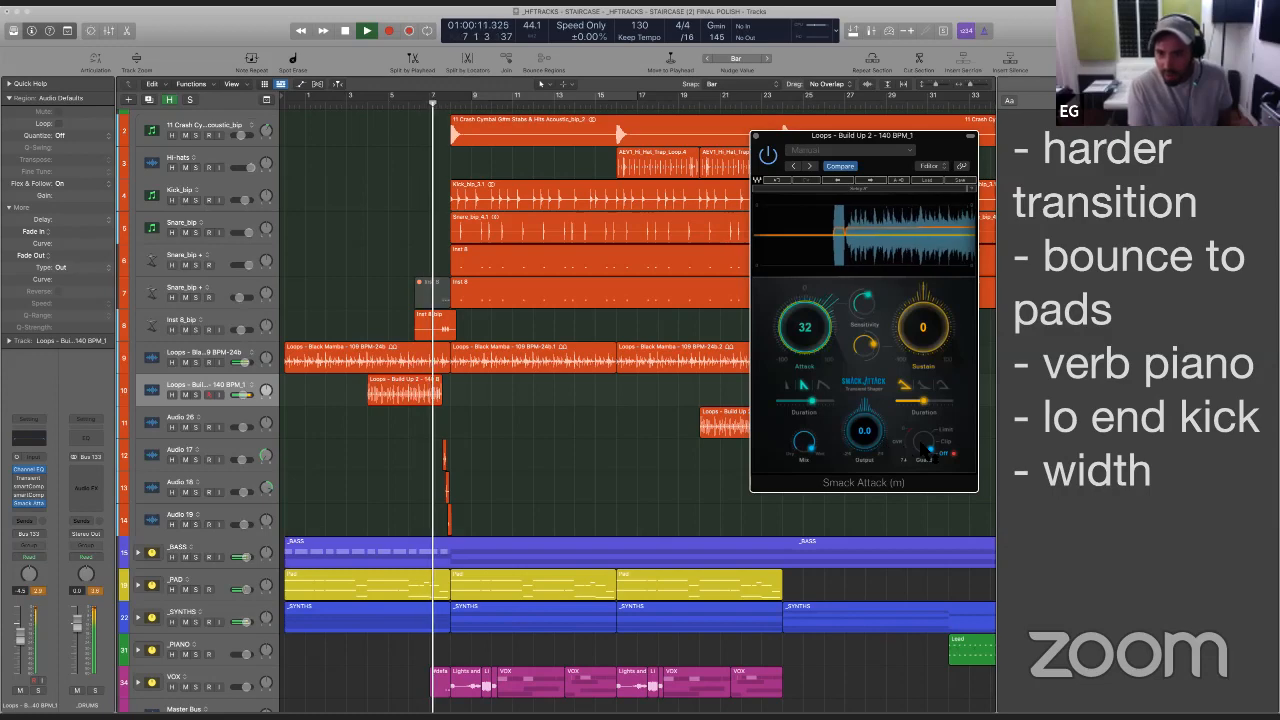
key(space)
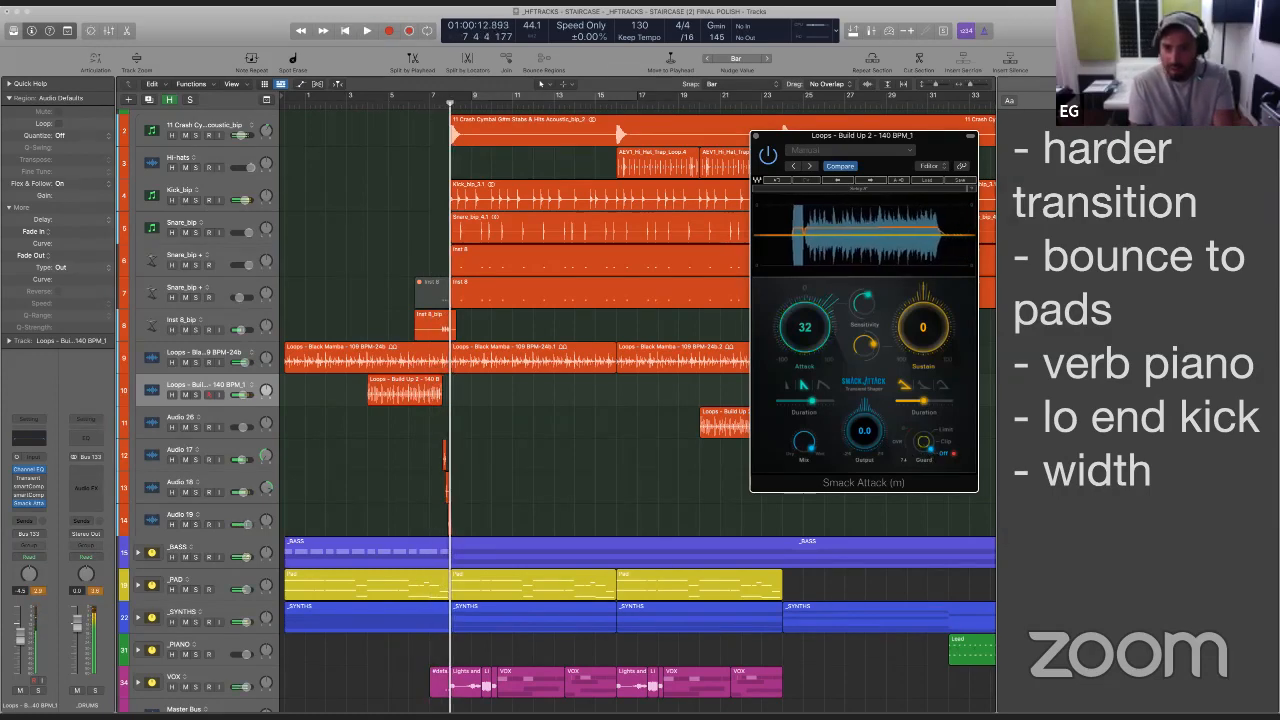
- Set the Smack Attack Guard to Clip and replay the first build-up into the drop from around bar 4
click(944, 441)
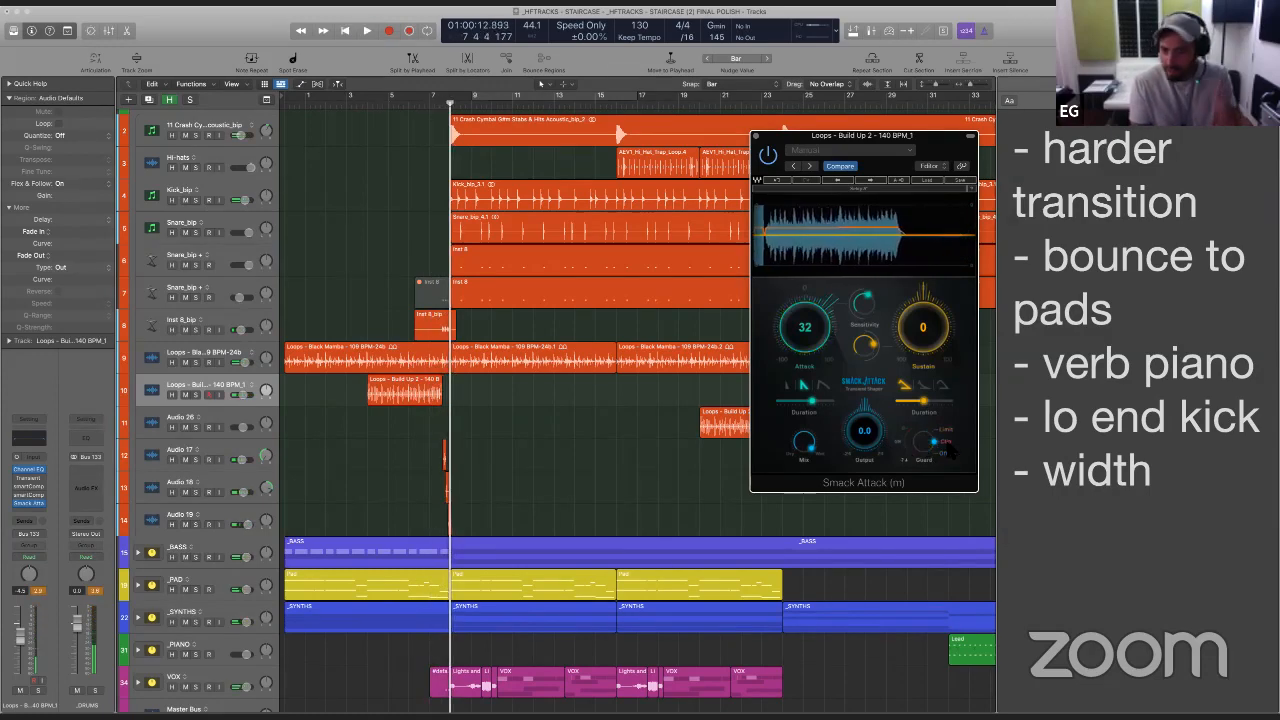
shift+click(384, 418)
key(space)
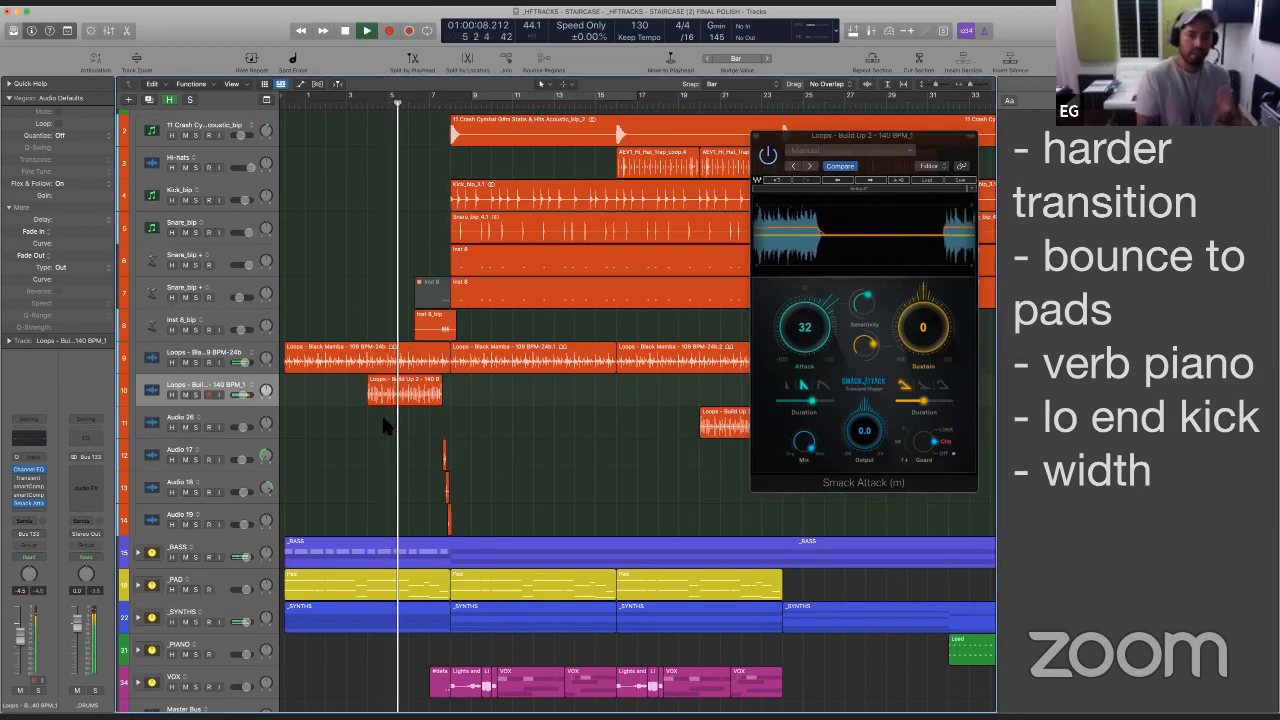
click(783, 131)
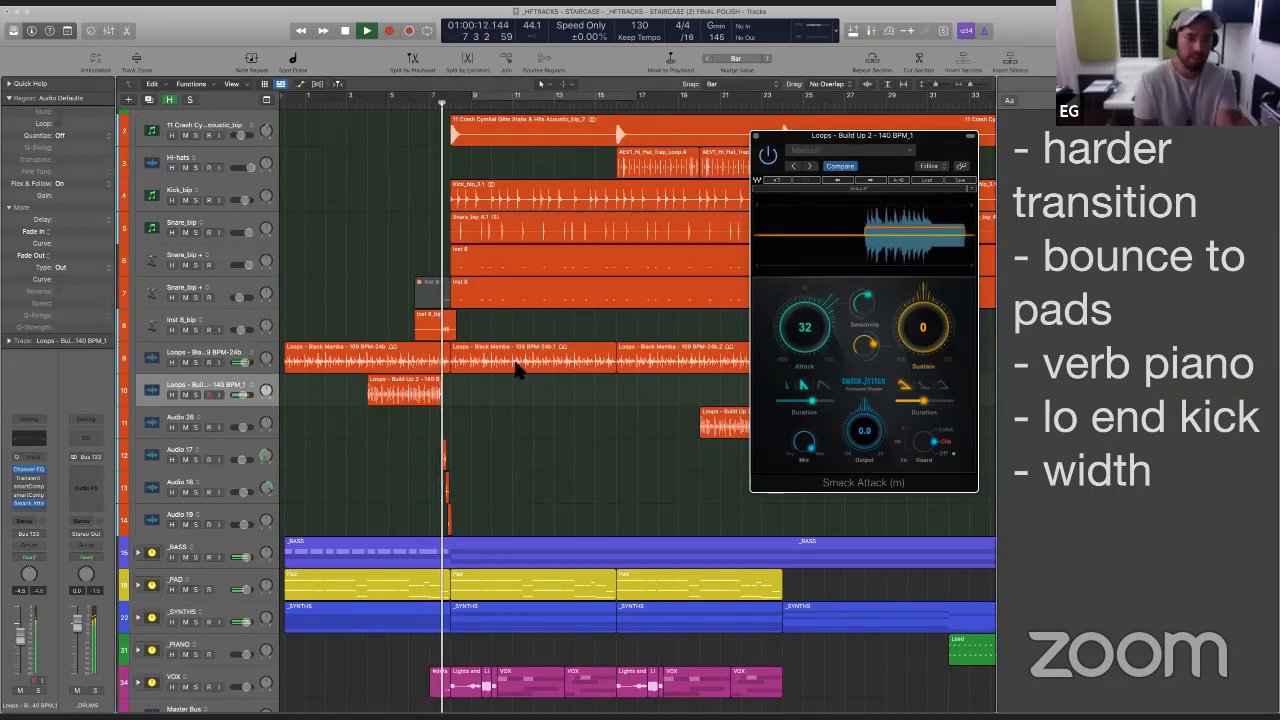
shift+click(366, 428)
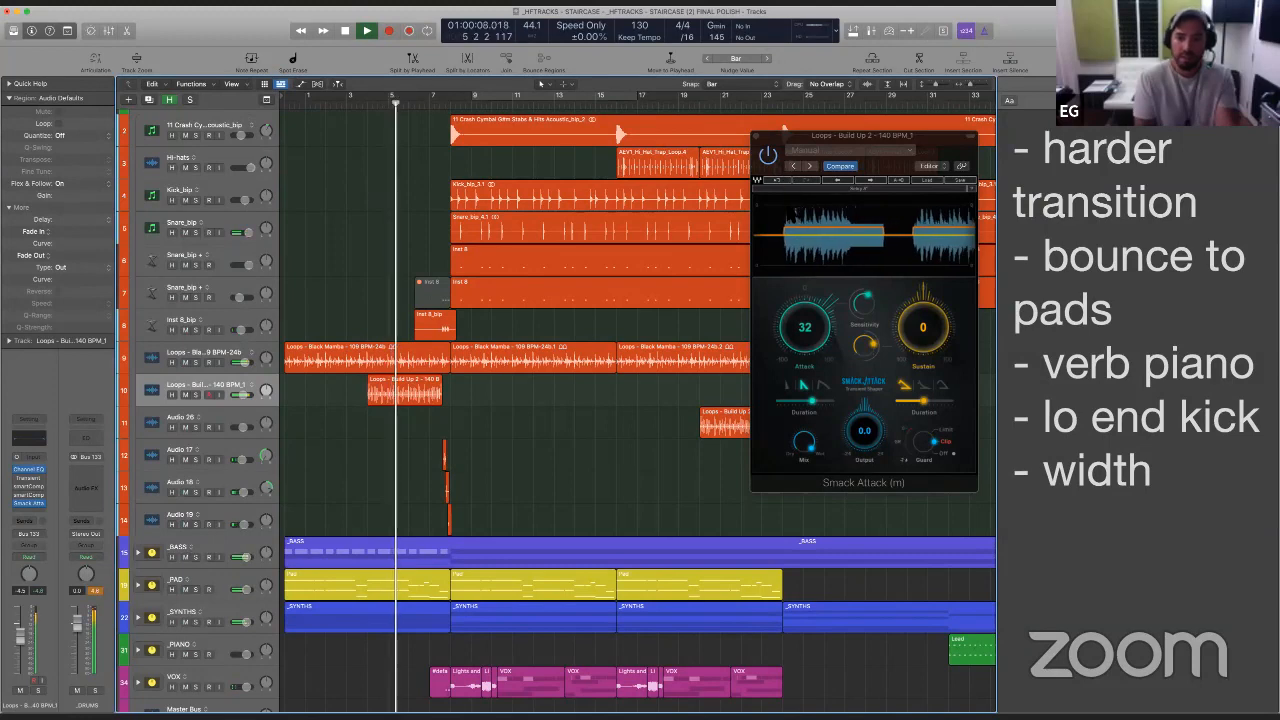
- Close the Smack Attack window and delete the "harder transition" item from the project notes
click(758, 136)
key(super+Left)
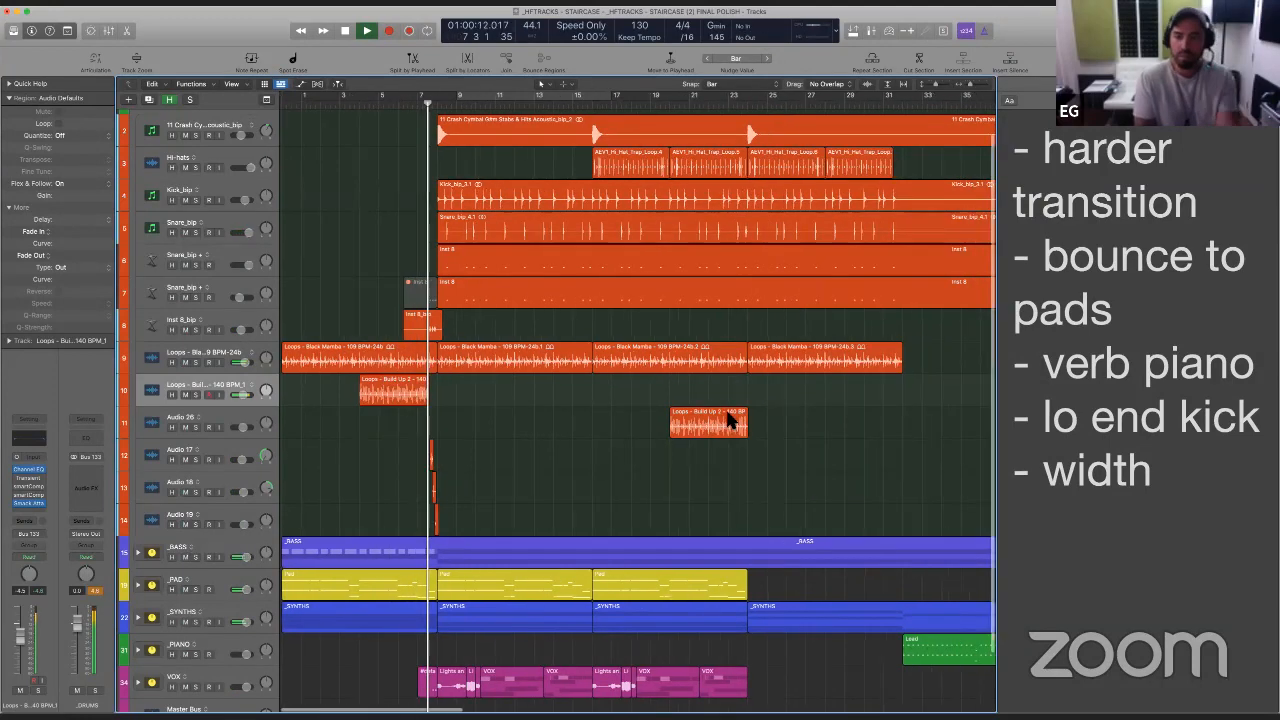
key(space)
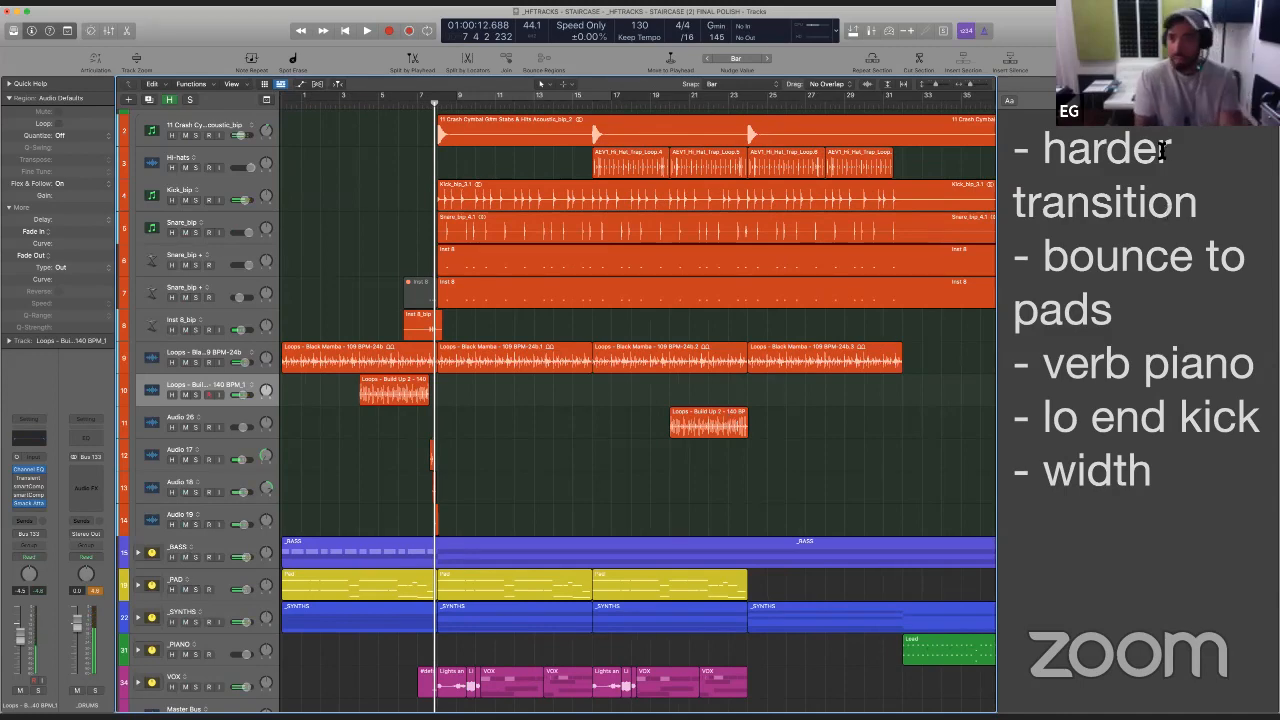
drag(1186, 204, 1014, 150)
key(BackSpace)
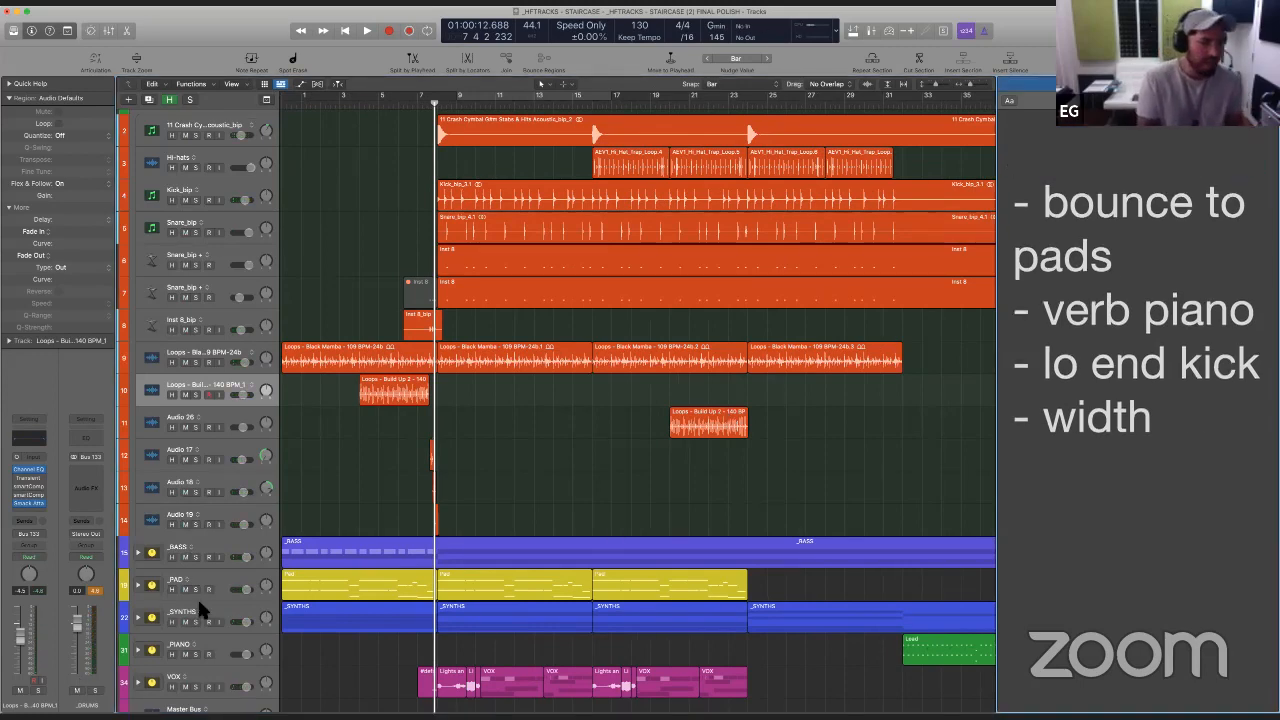
- Expand the _PAD track stack and select the Verse Pad track while playing the verse from bar 8
click(138, 586)
scroll(487, 540, down, 2)
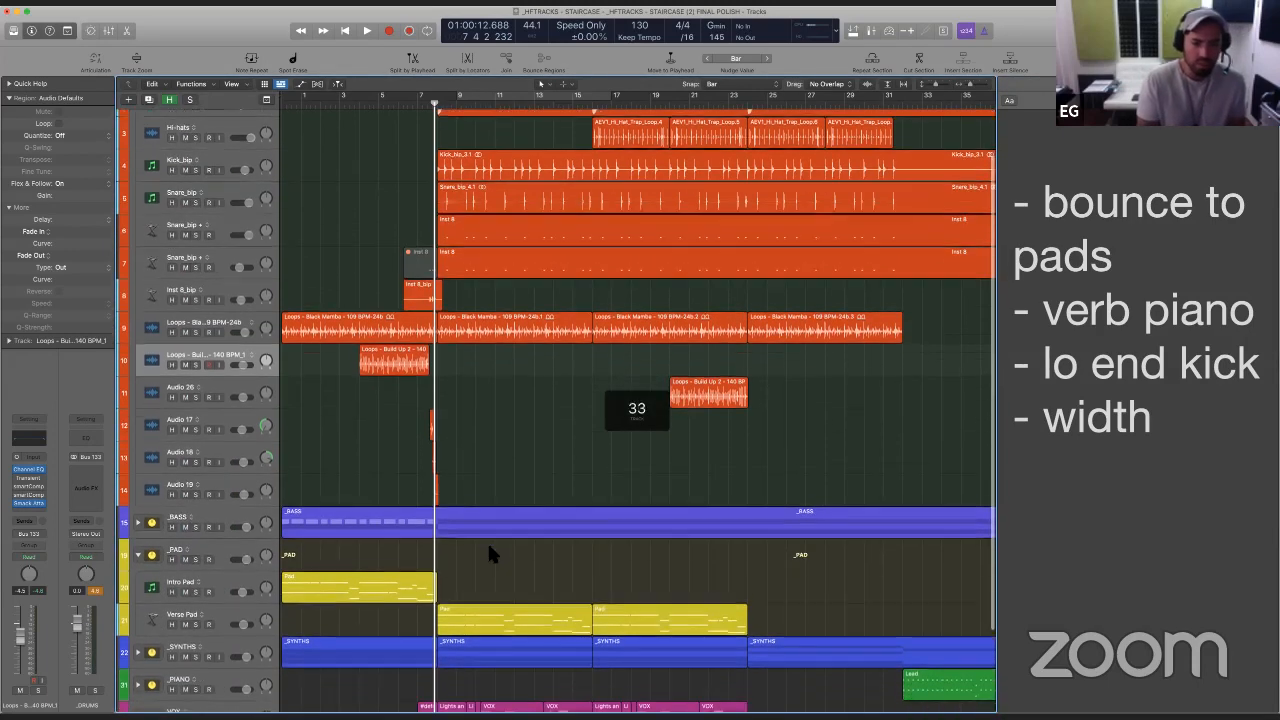
key(space)
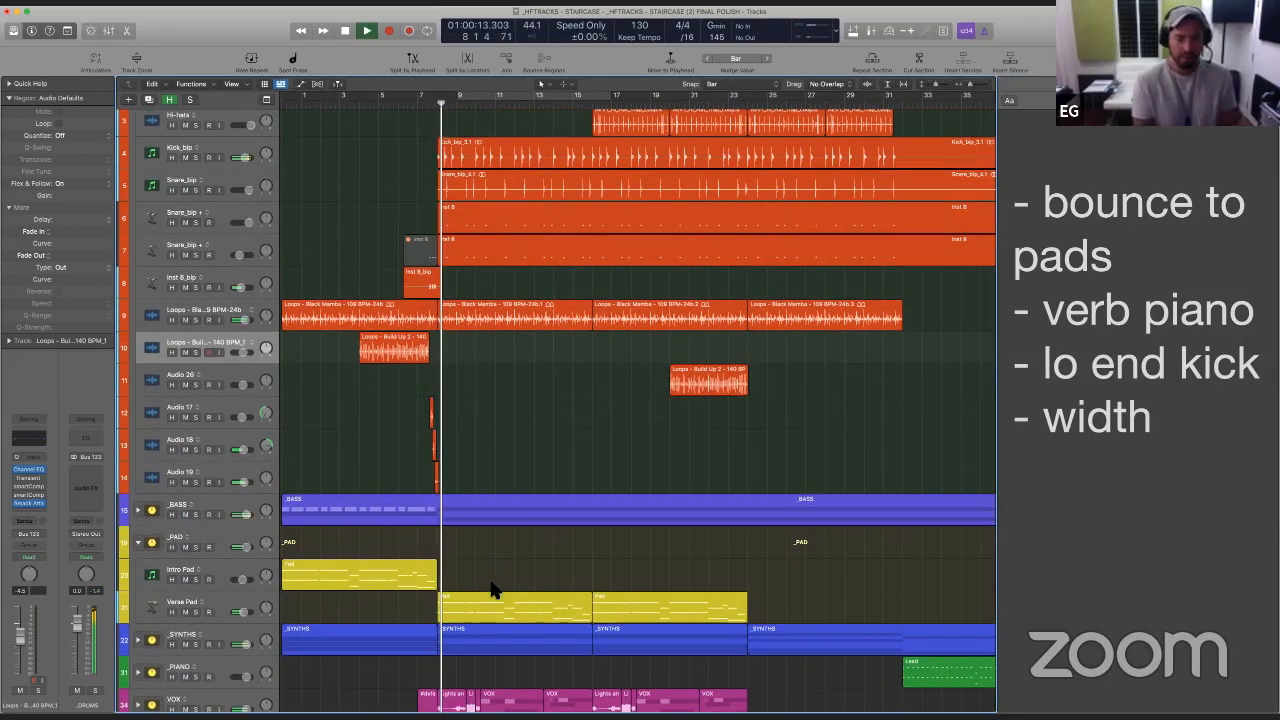
scroll(508, 588, down, 3)
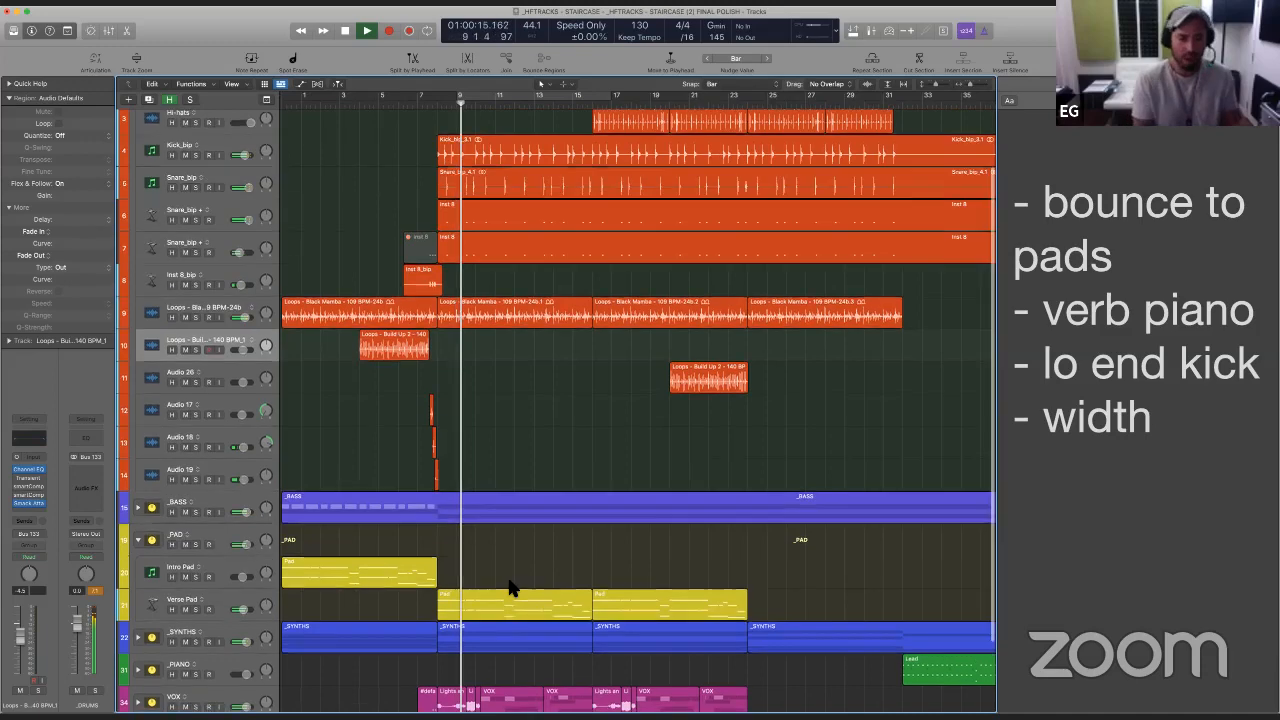
click(230, 510)
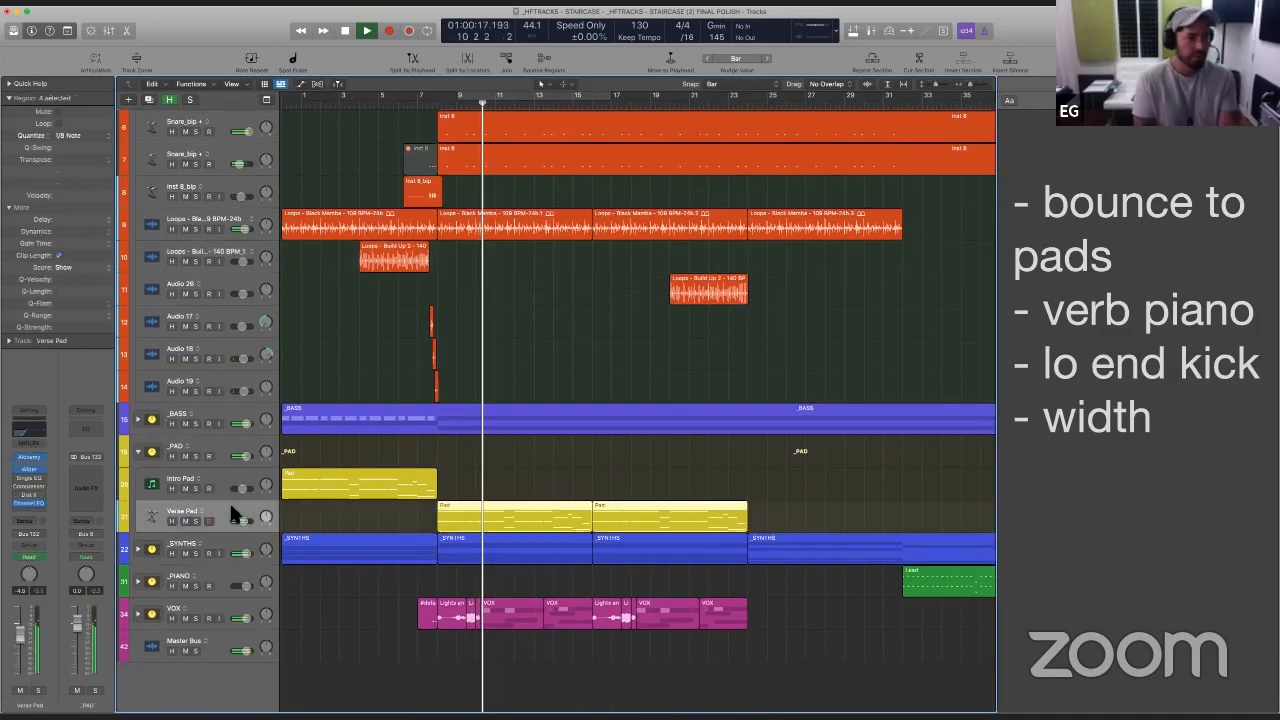
key(space)
- Remove the Single Band EQ from the Verse Pad track and insert LFOTool in the slot after Alchemy
click(39, 472)
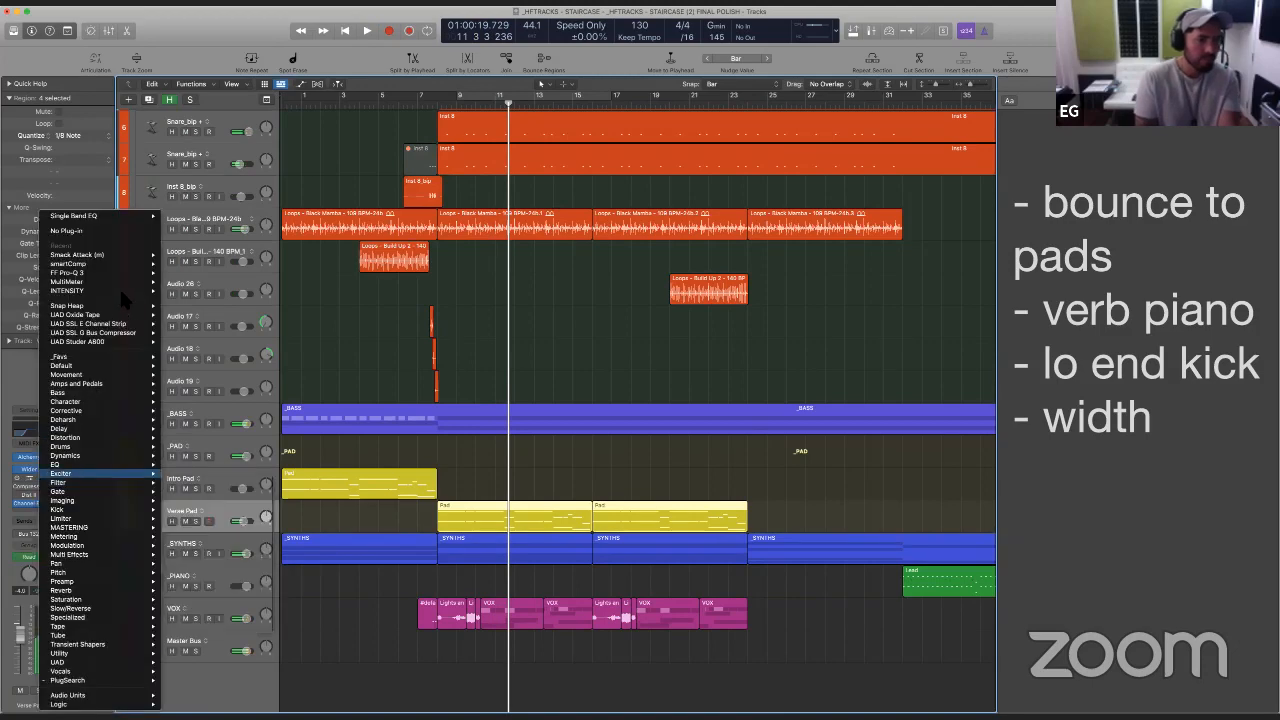
click(86, 231)
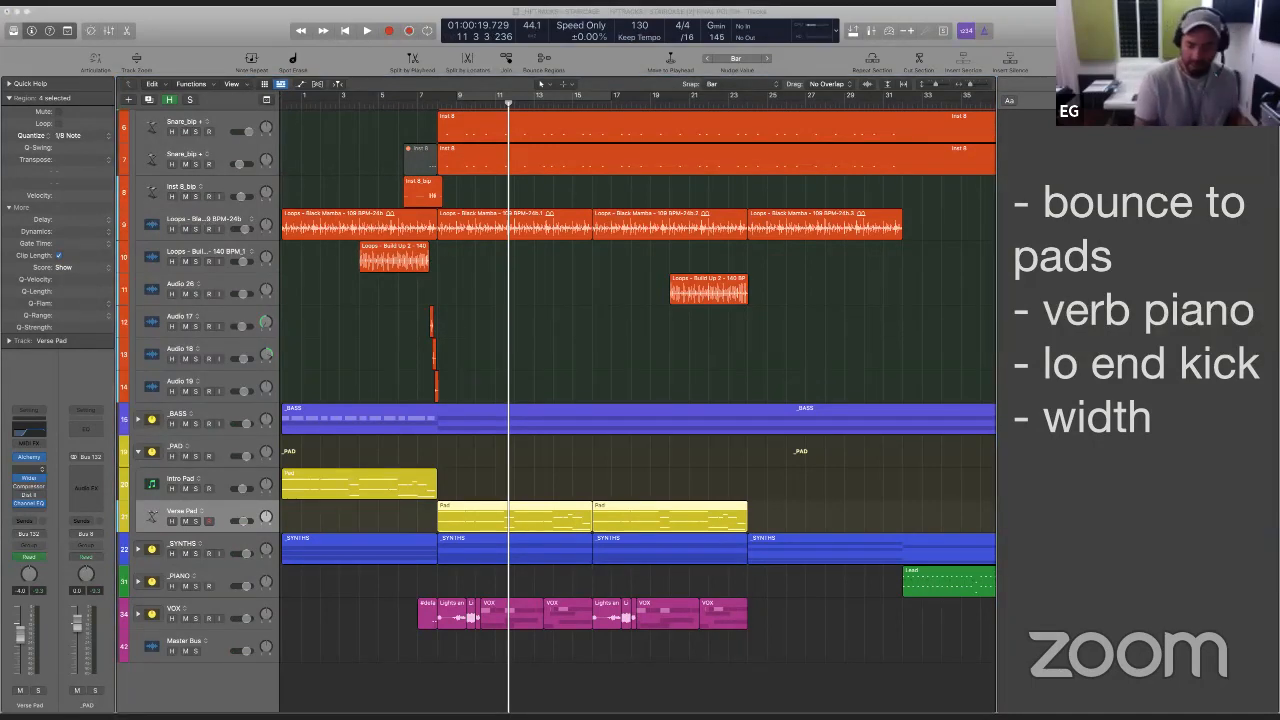
click(30, 476)
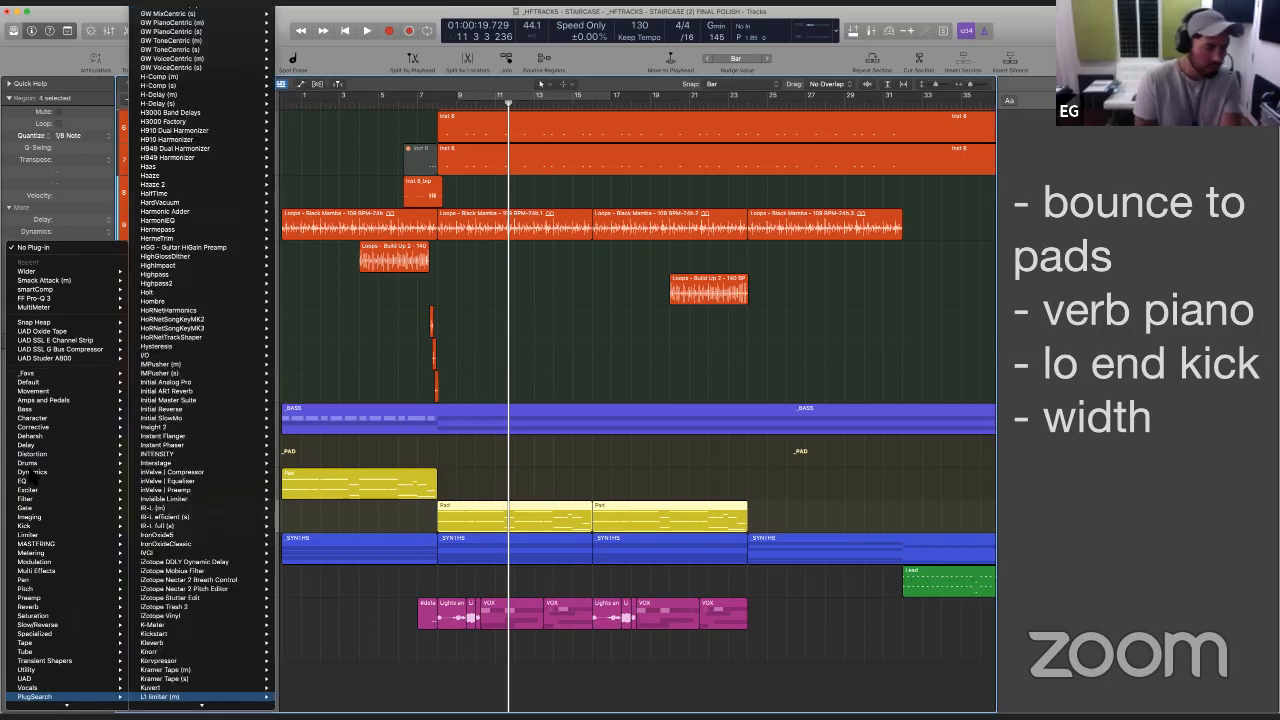
key(Return)
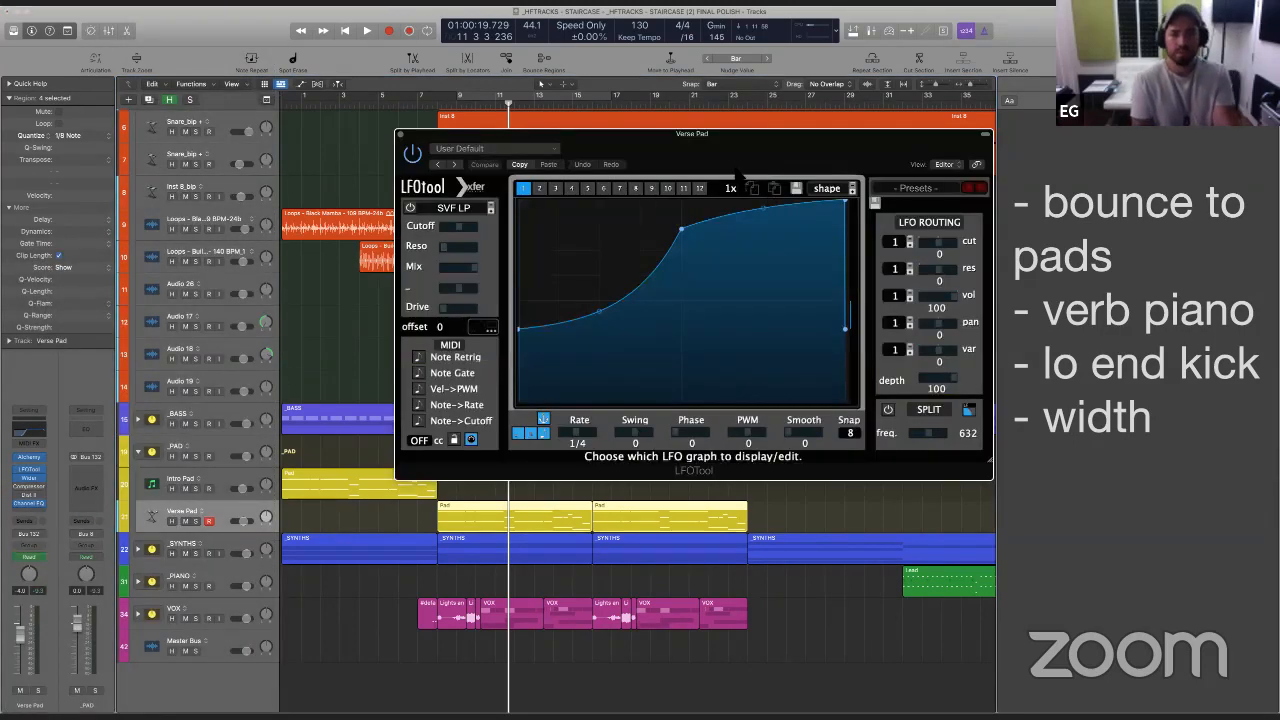
drag(736, 155, 866, 119)
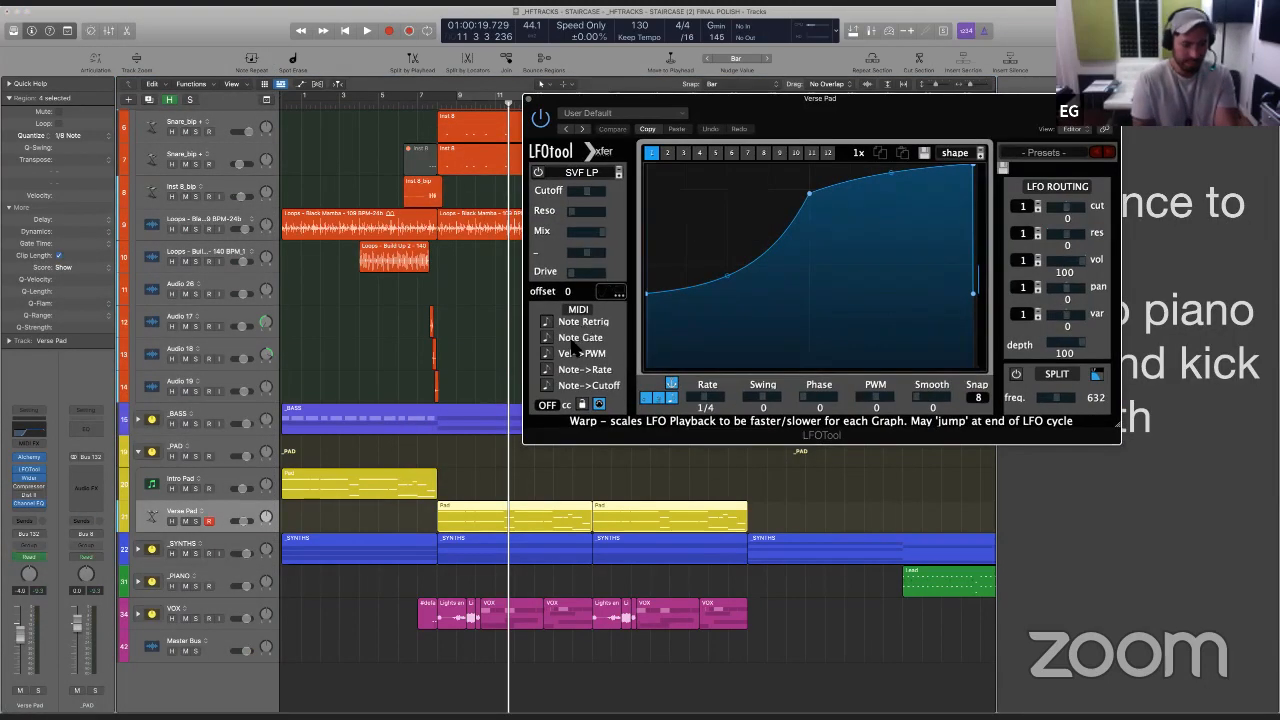
- Audition the Verse Pad with LFOTool in solo from bar 7, then return it to the full mix
key(s)
click(428, 518)
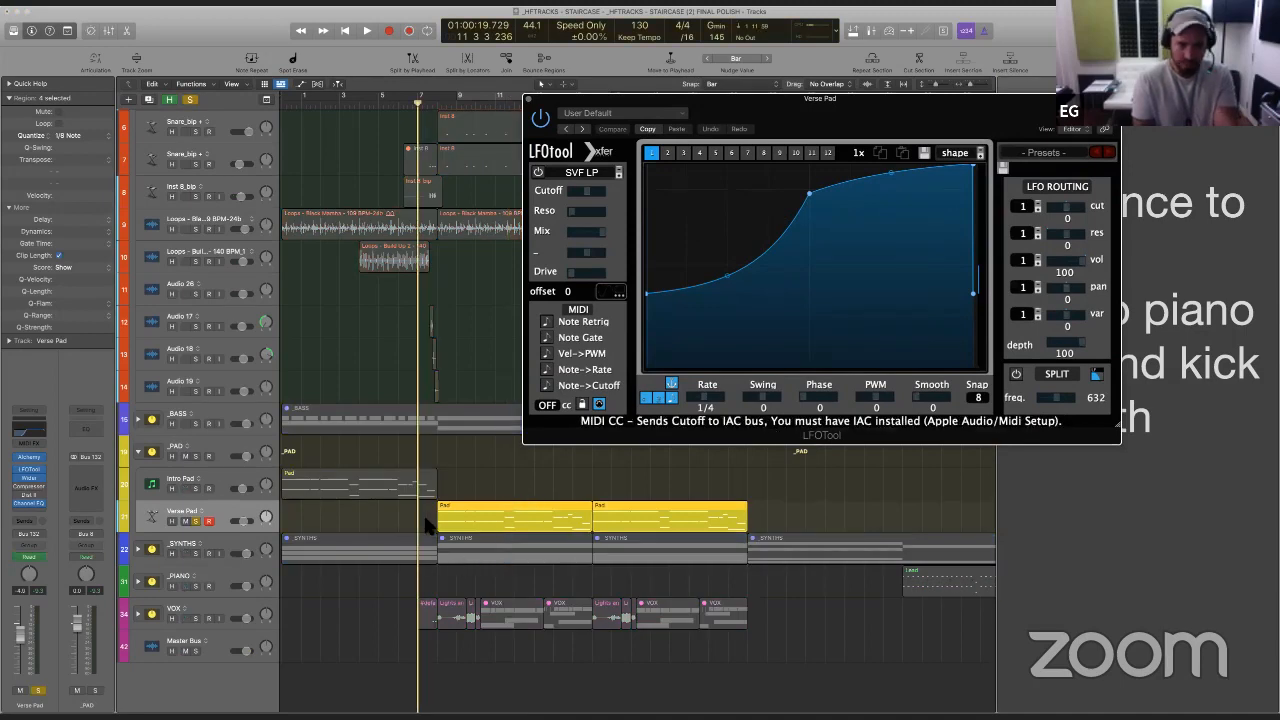
key(space)
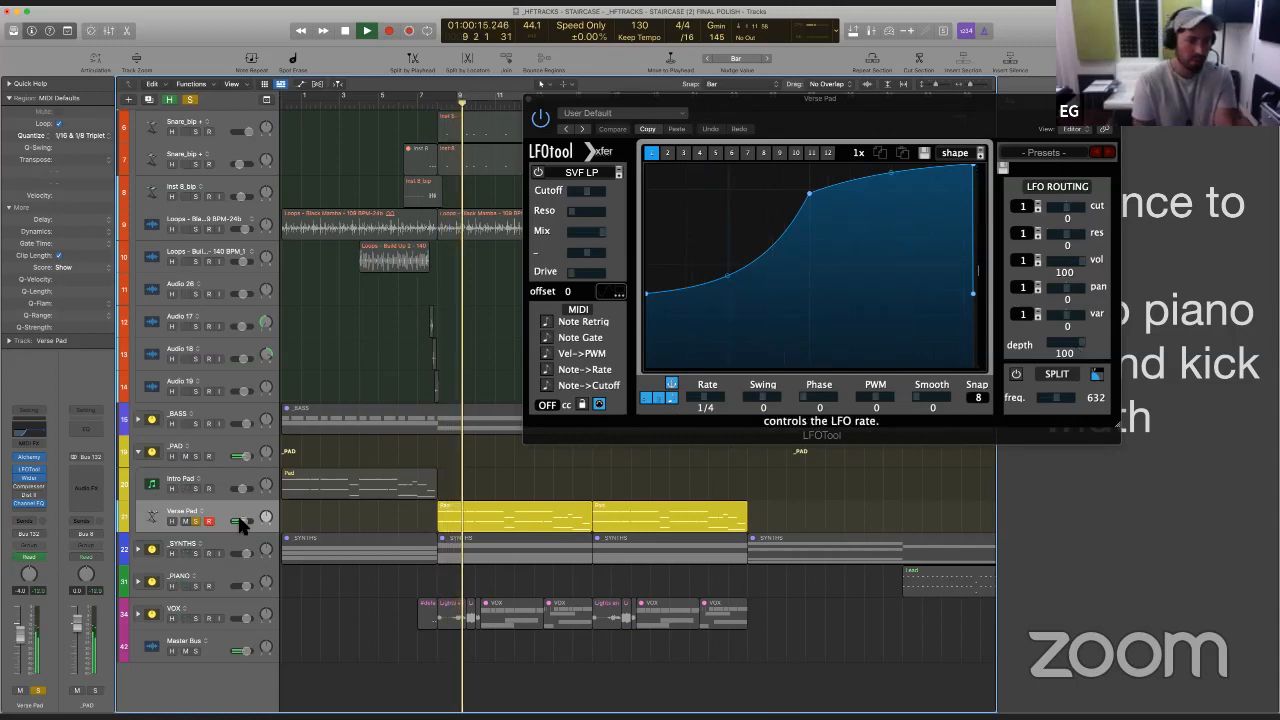
click(196, 520)
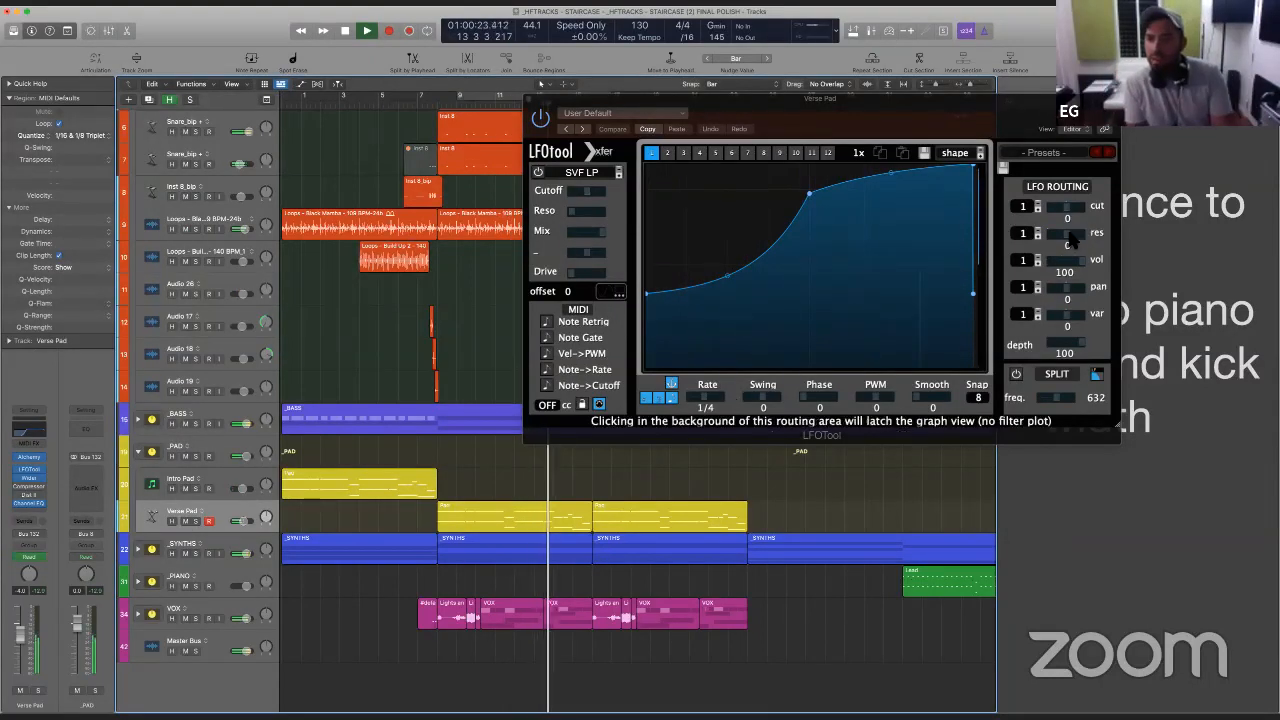
- Set LFOTool's resonance routing to 48 and enable its SVF LP filter during playback
drag(1070, 237, 1095, 235)
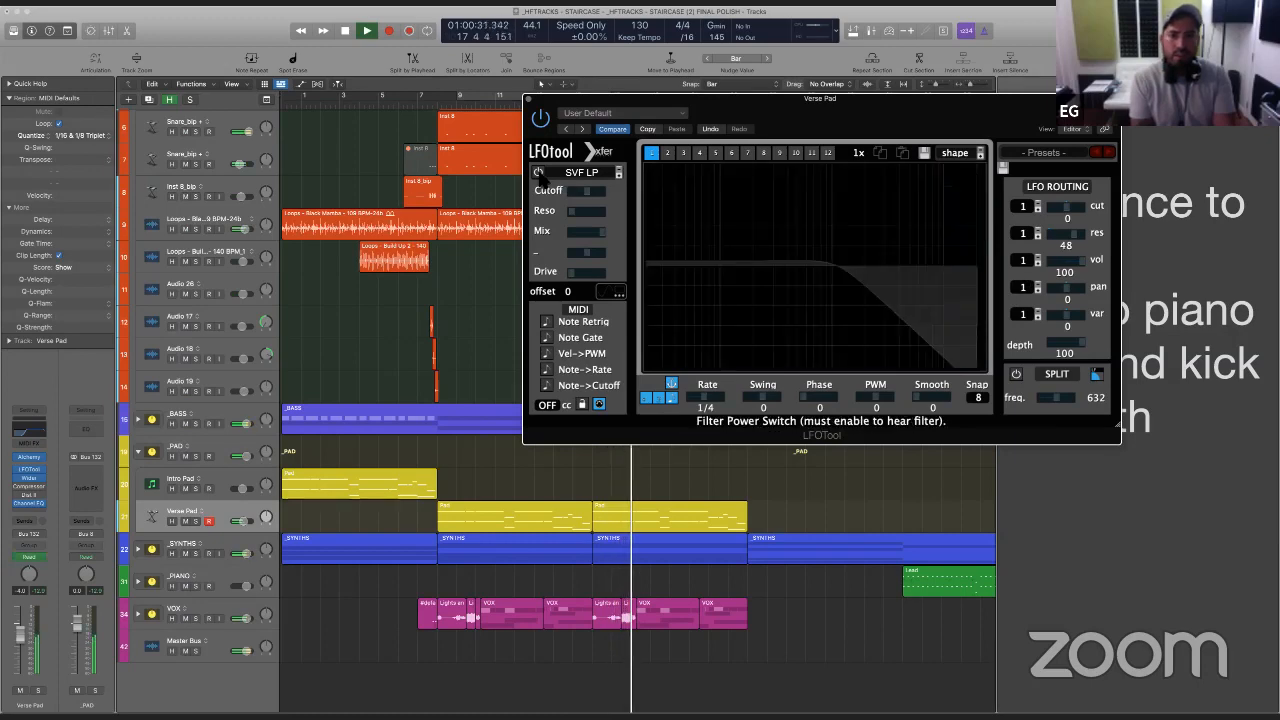
click(538, 172)
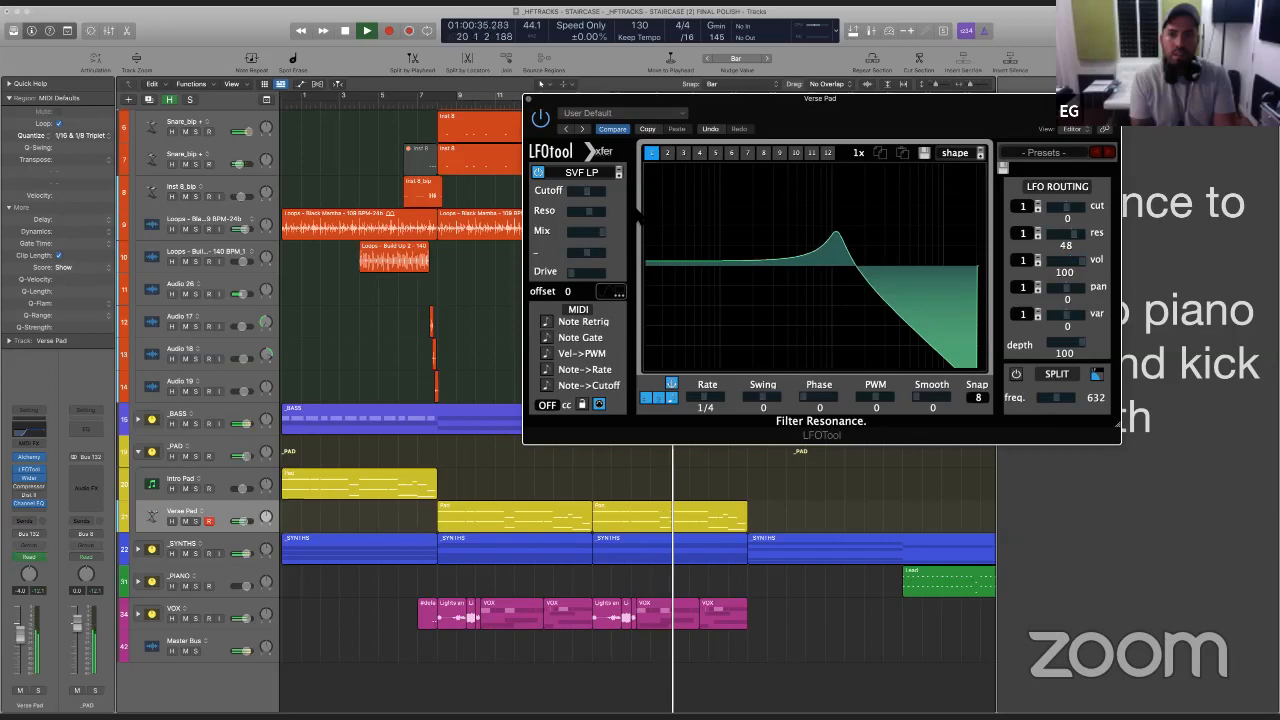
key(space)
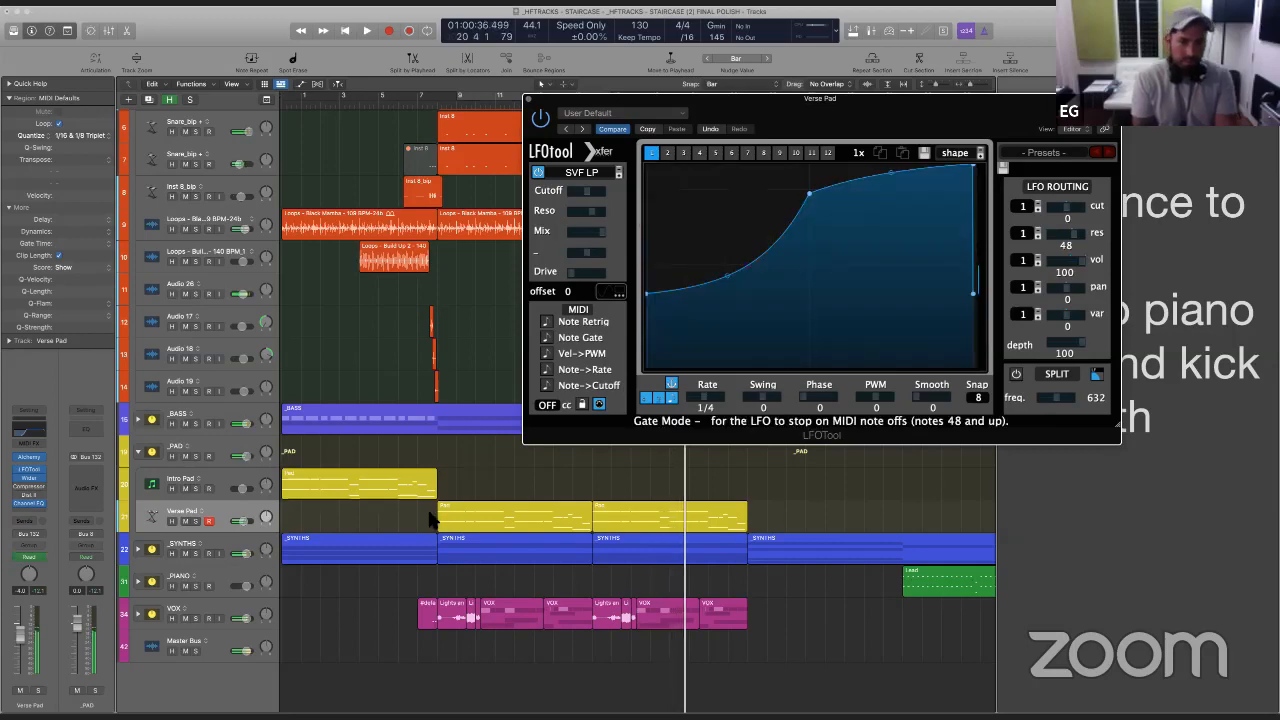
- Audition the filtered Verse Pad in solo from bar 7 and take it back out of solo
click(432, 518)
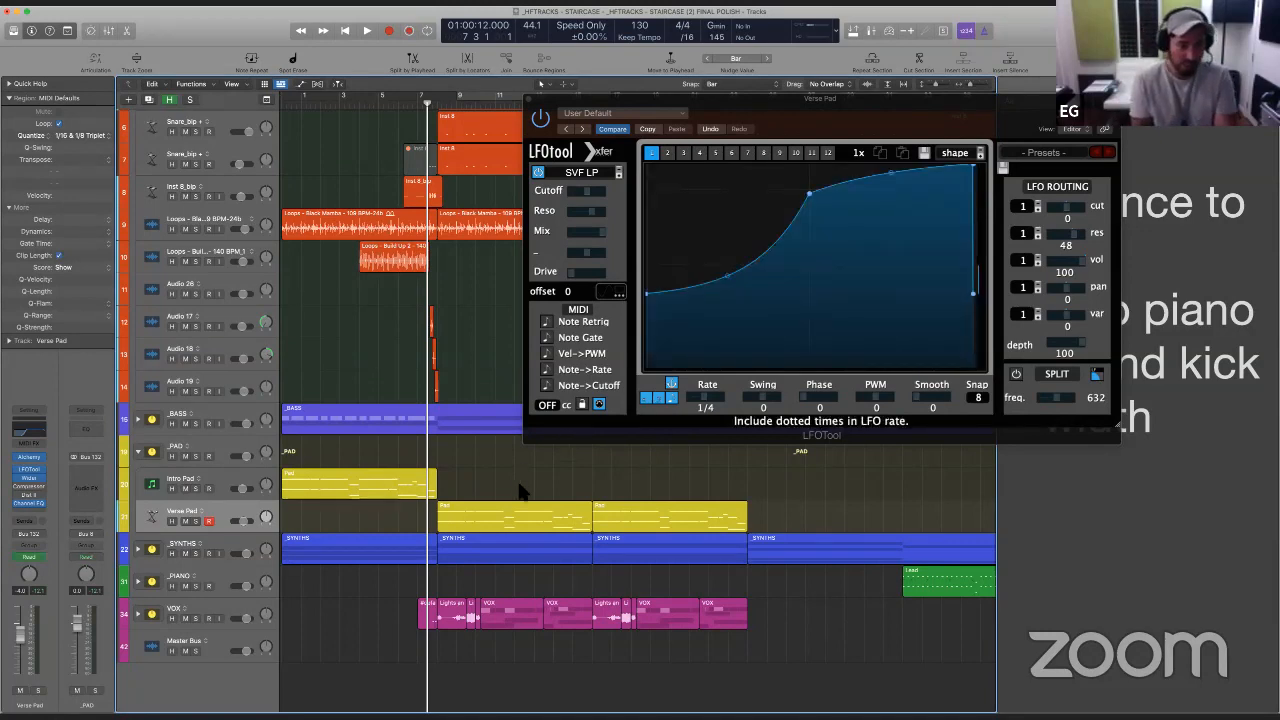
key(ctrl+s)
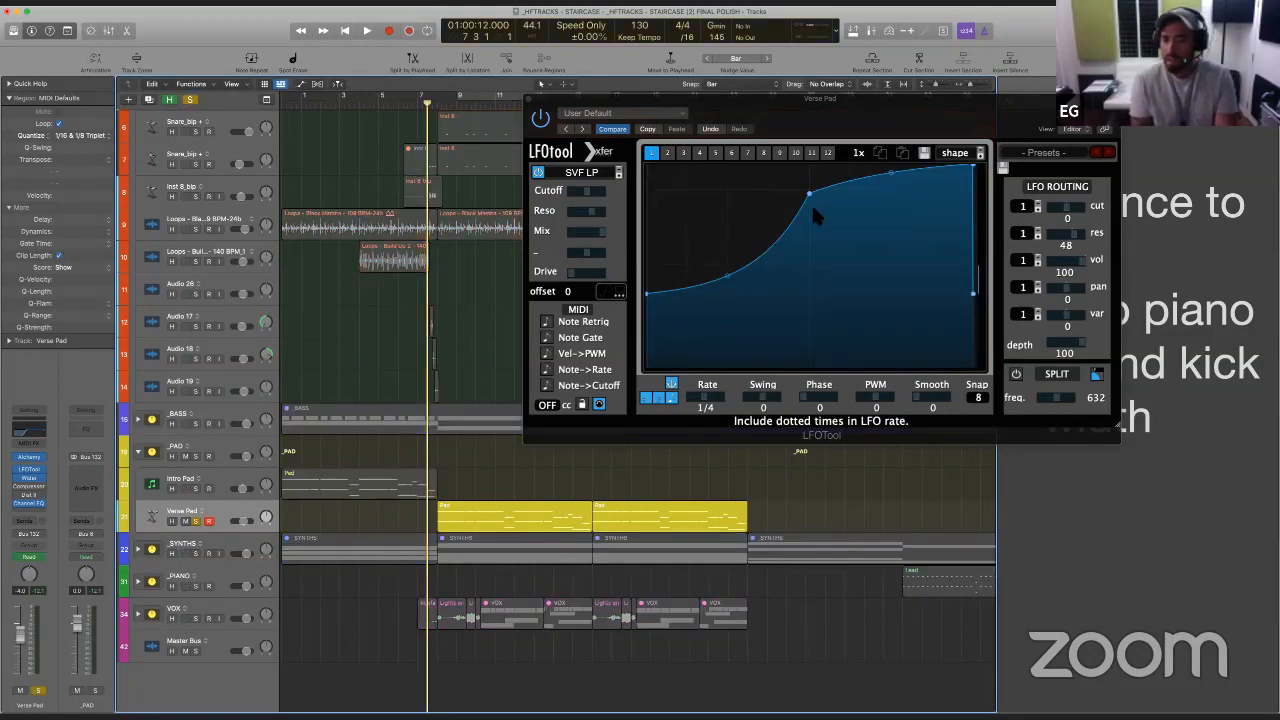
key(space)
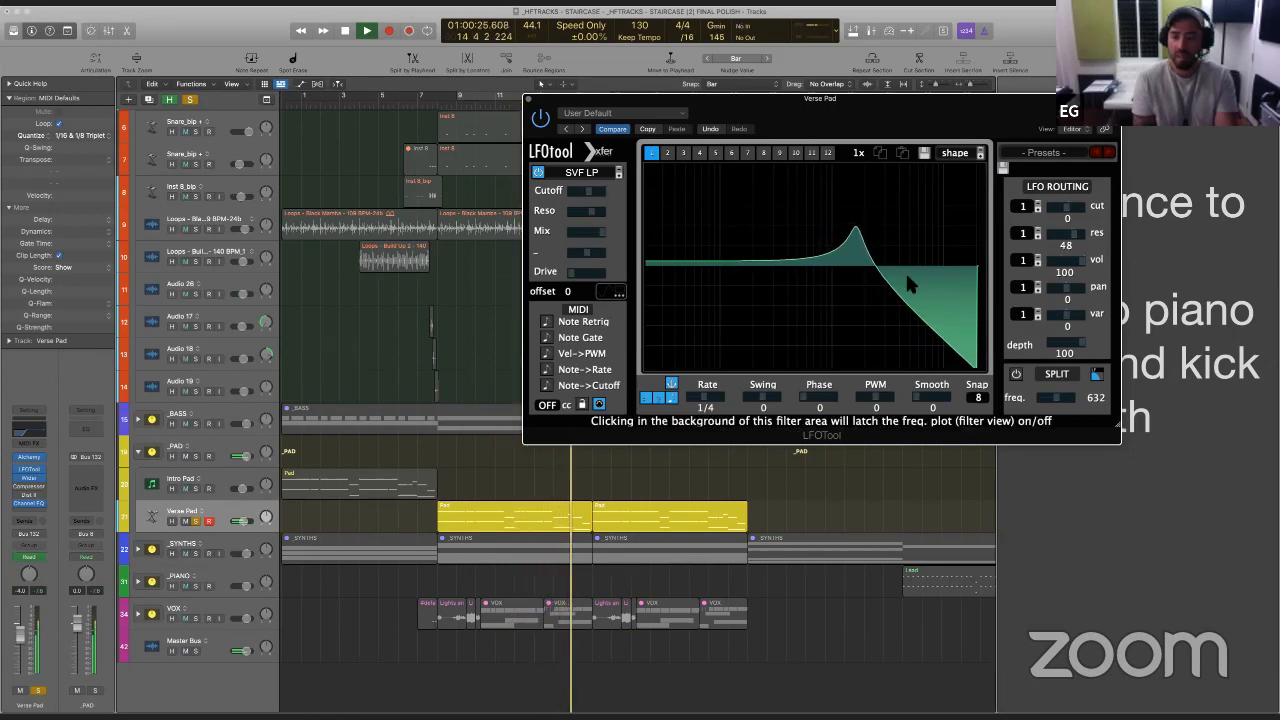
key(space)
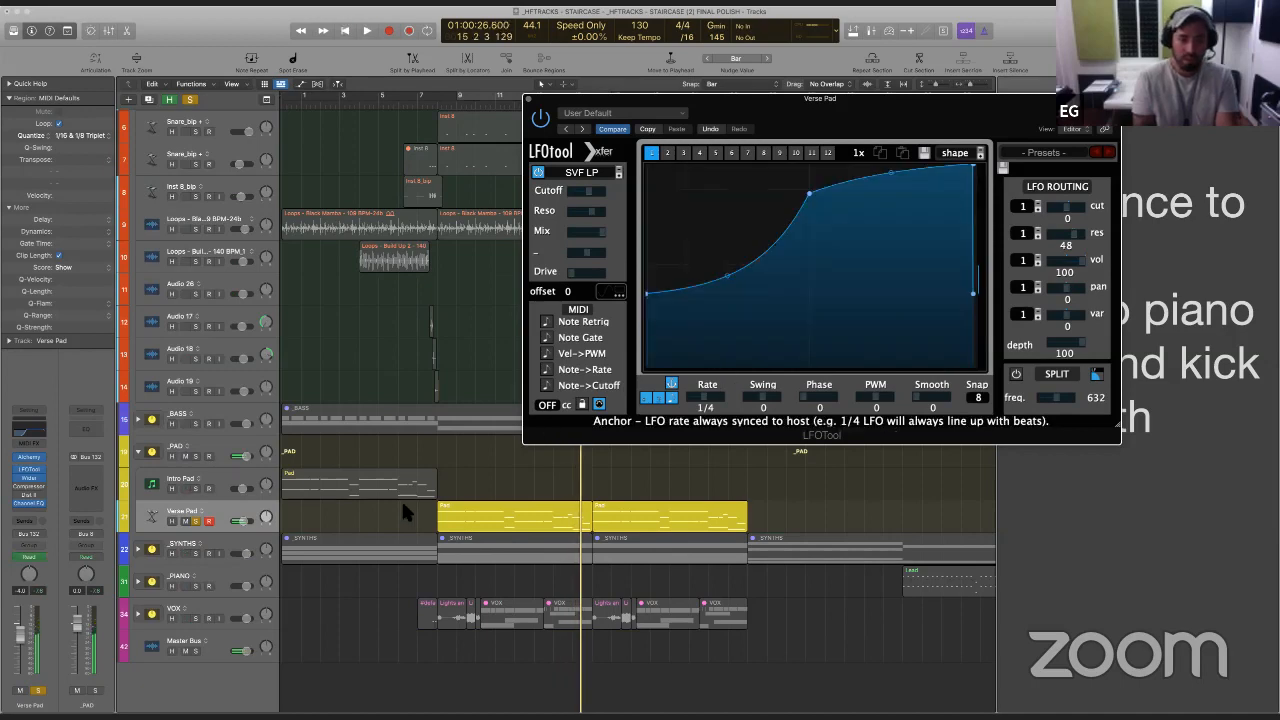
click(421, 519)
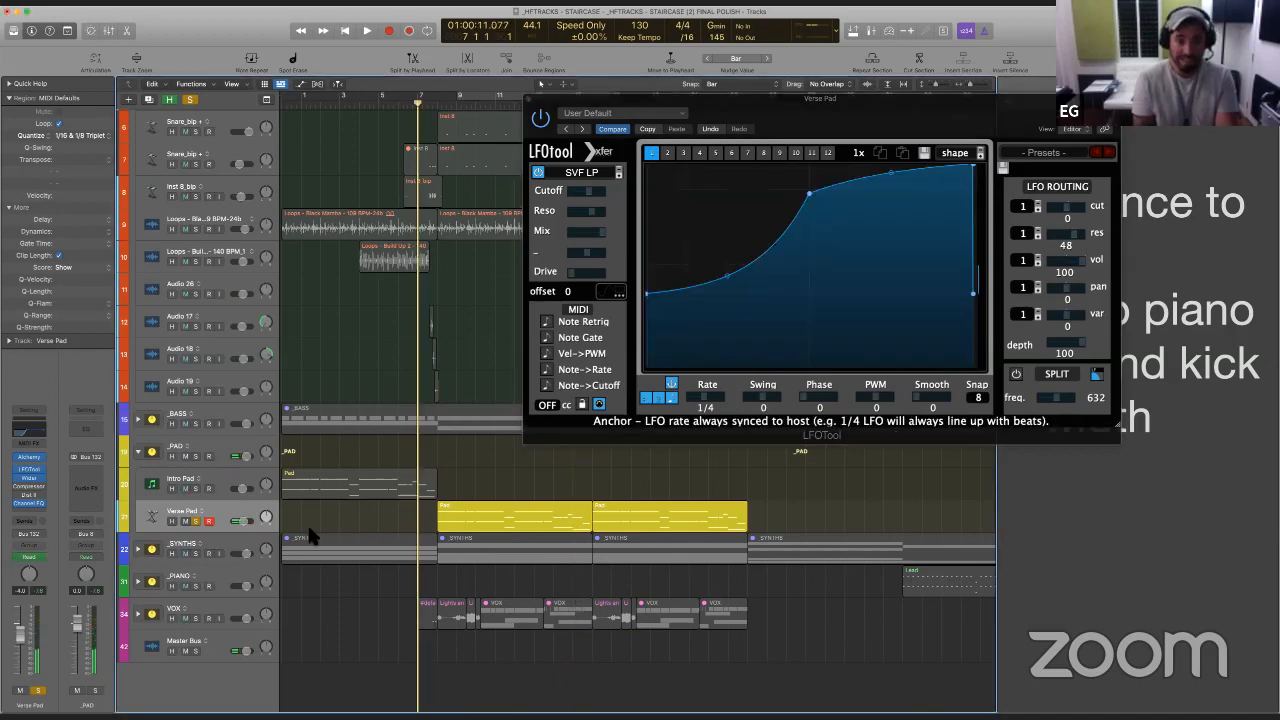
click(197, 519)
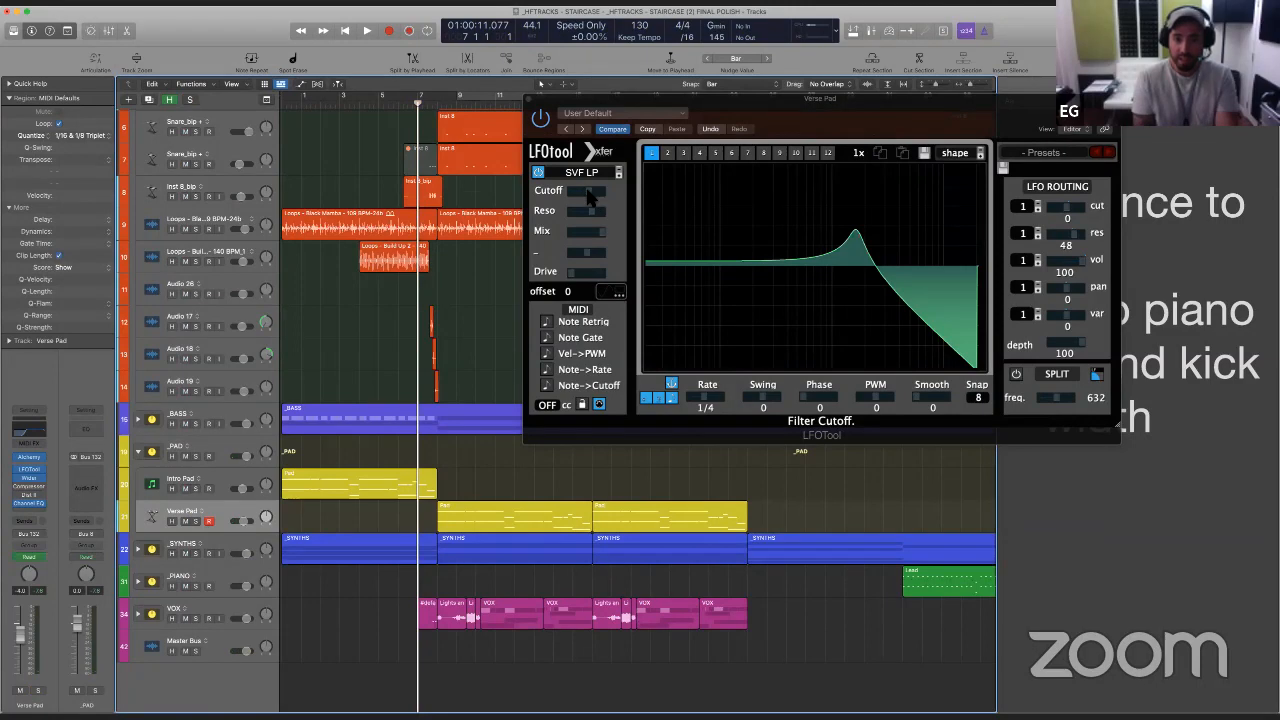
- Nudge LFOTool's filter cutoff on the Verse Pad, set its cutoff routing to 2 during playback, and close the plug-in
mouse_move(589, 196)
mouse_down()
mouse_move(578, 196)
mouse_move(609, 200)
mouse_move(590, 197)
mouse_up()
key(space)
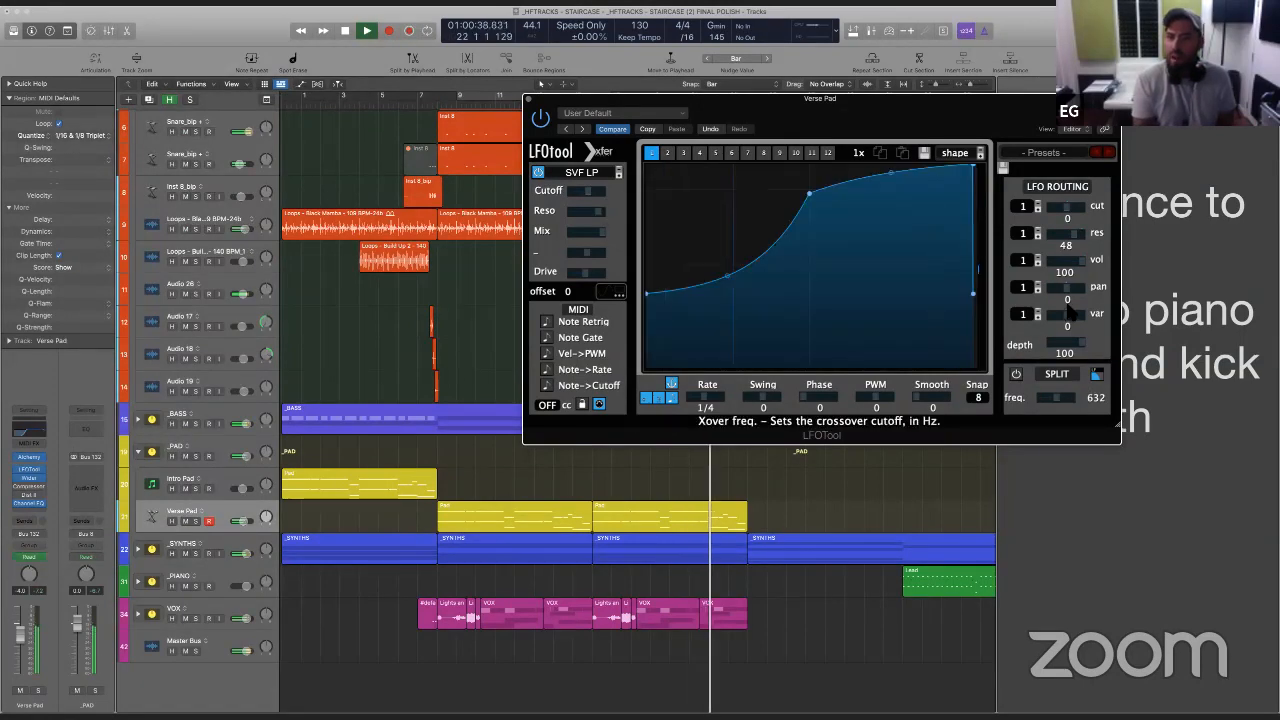
drag(1070, 206, 1072, 208)
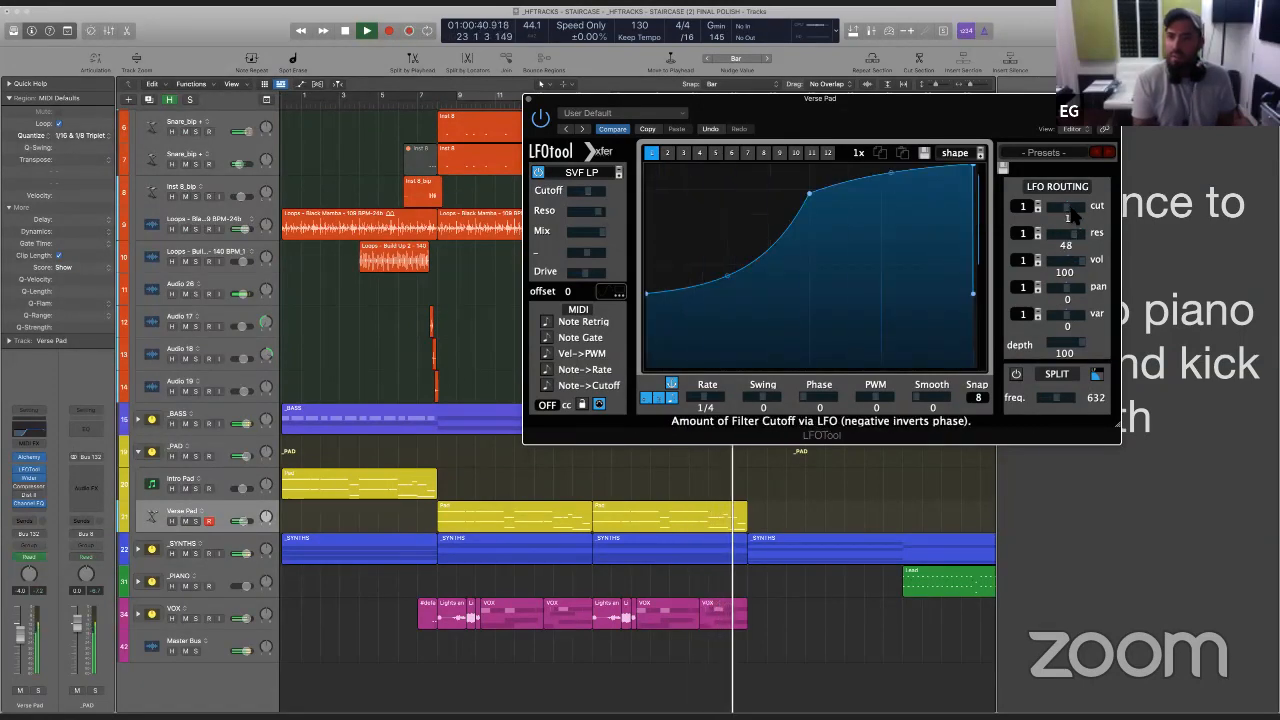
key(space)
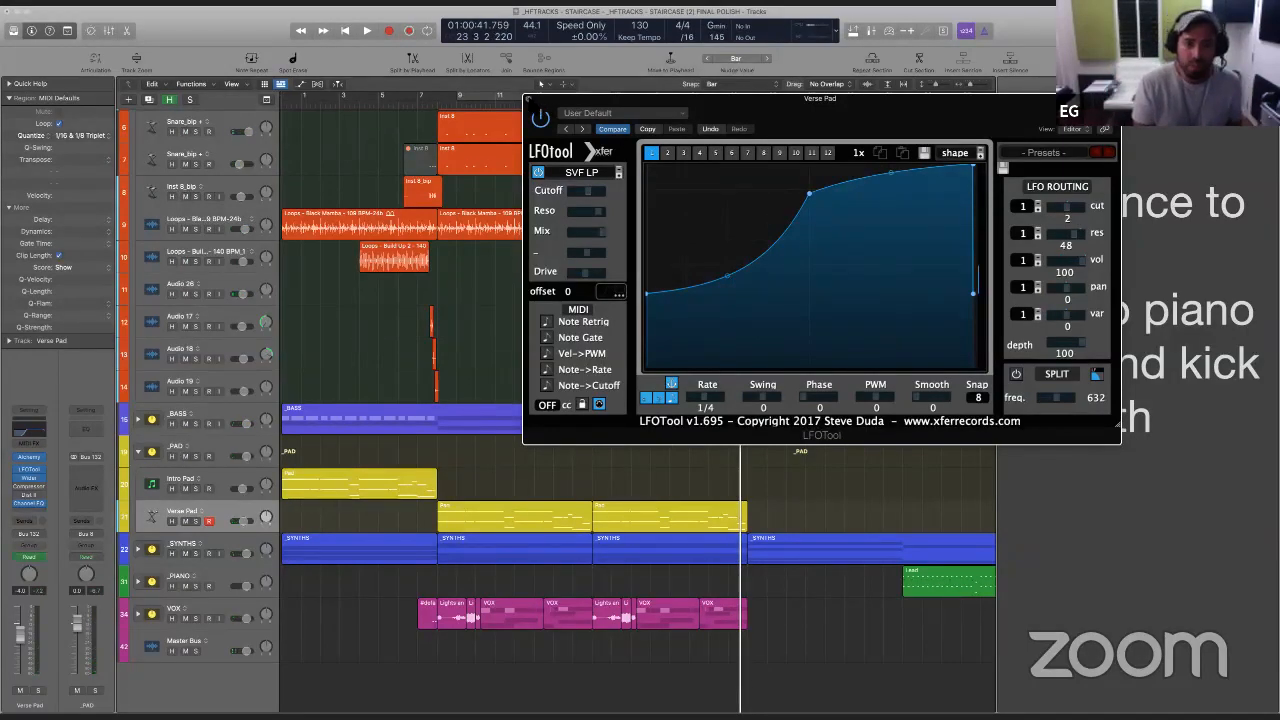
click(529, 99)
- Move the playhead to bar 31 and delete the "bounce to pads" item from the project notes
scroll(619, 462, down, 3)
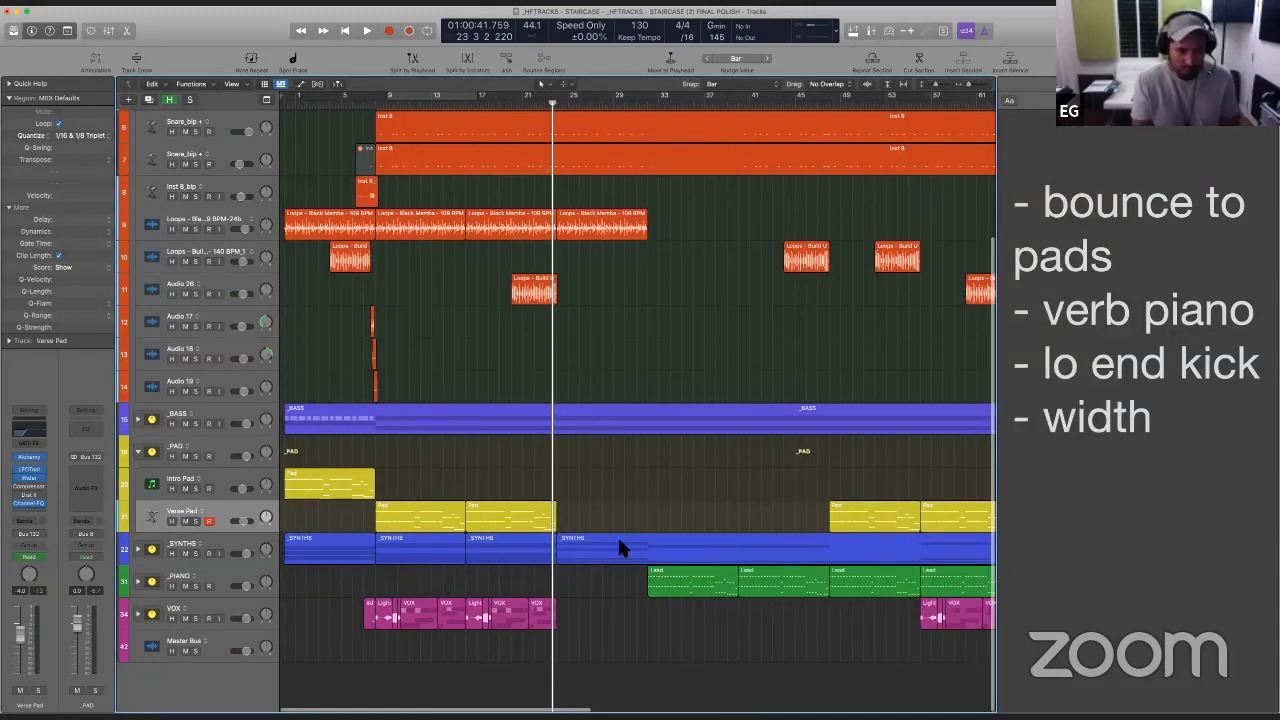
scroll(619, 541, right, 3)
click(528, 522)
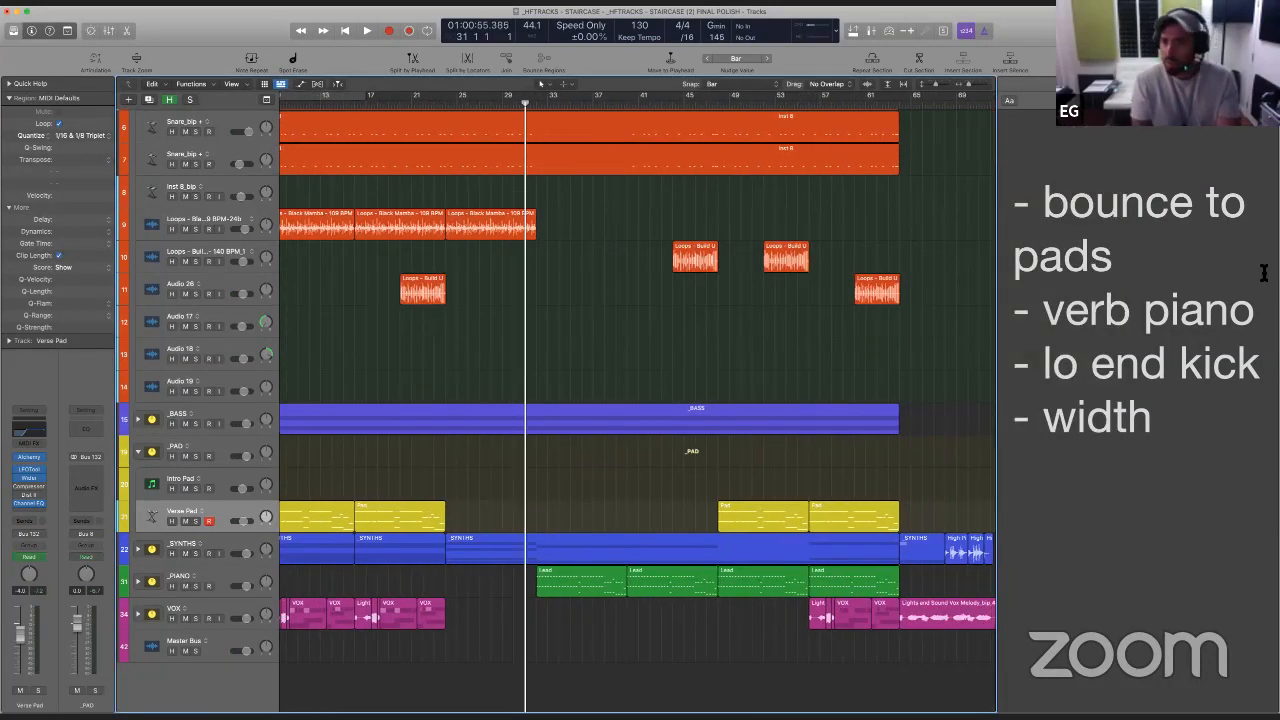
drag(1150, 270, 1010, 200)
key(BackSpace)
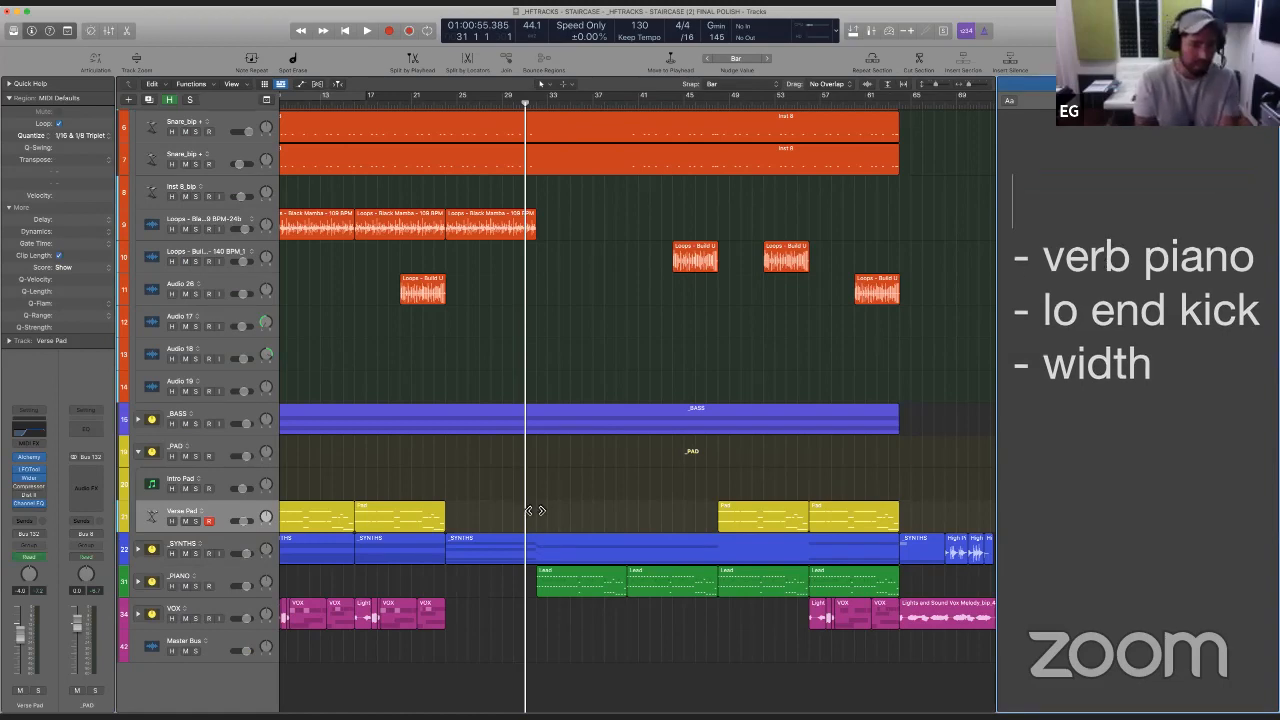
- Expand the _PIANO track stack and select the first Piano track inside it
drag(530, 511, 650, 640)
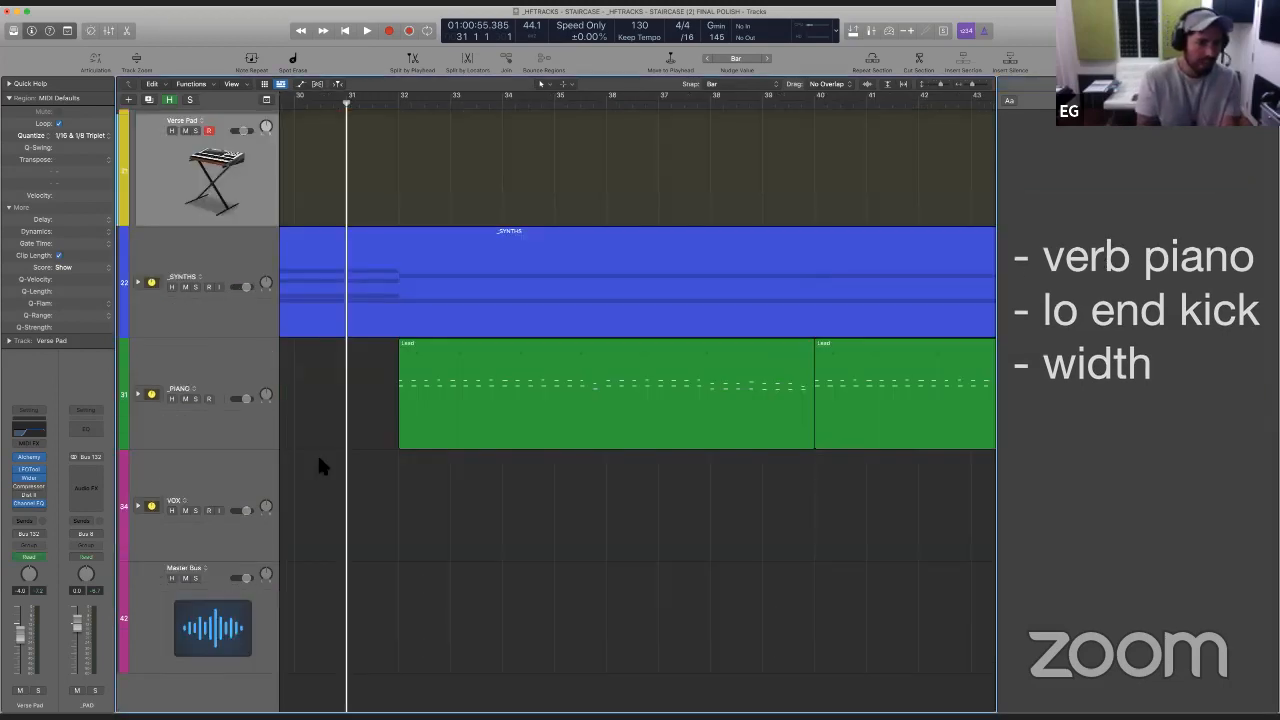
click(139, 394)
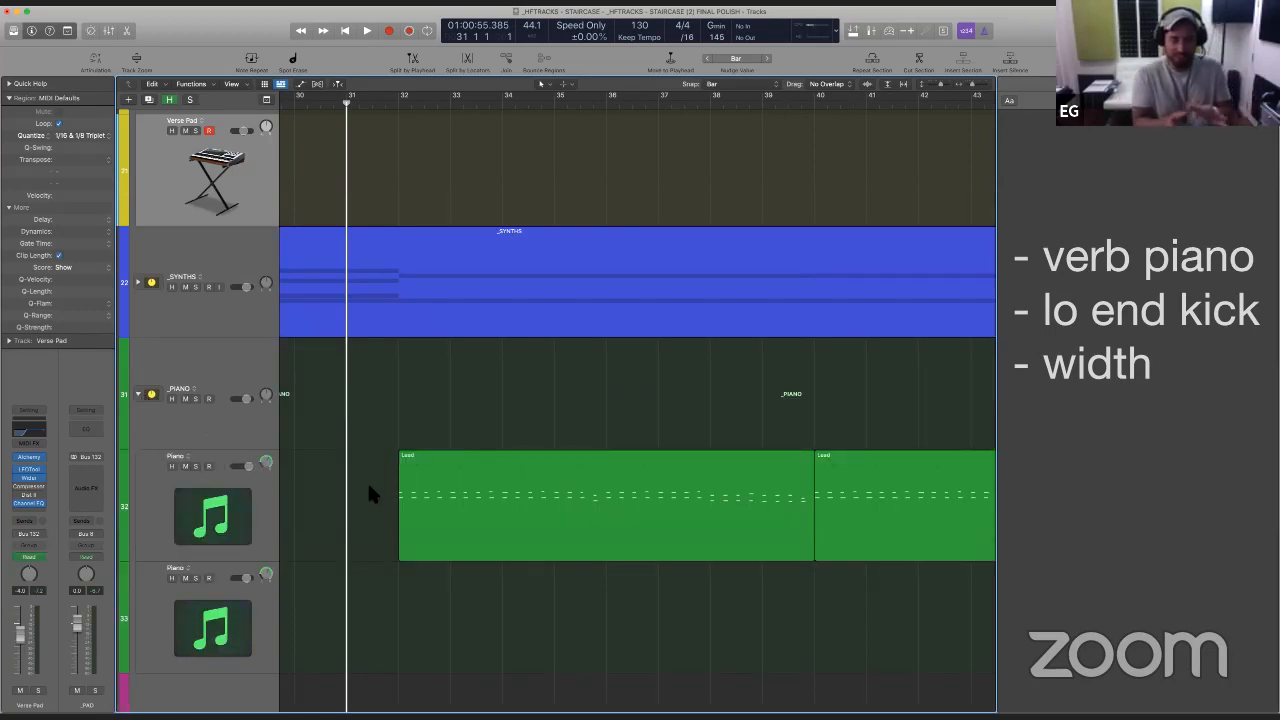
click(257, 481)
- Open the Piano track's Keyscape instrument while playing from bar 31, moving its window clear of the piano regions
key(space)
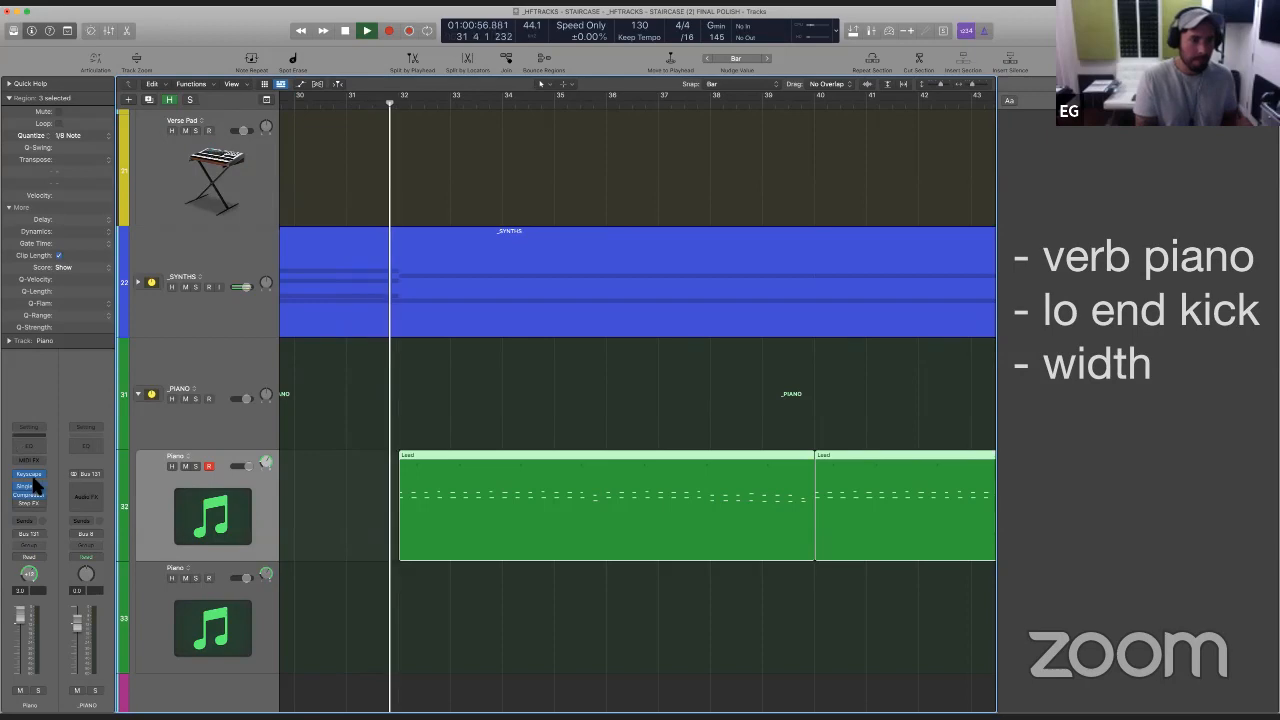
click(29, 475)
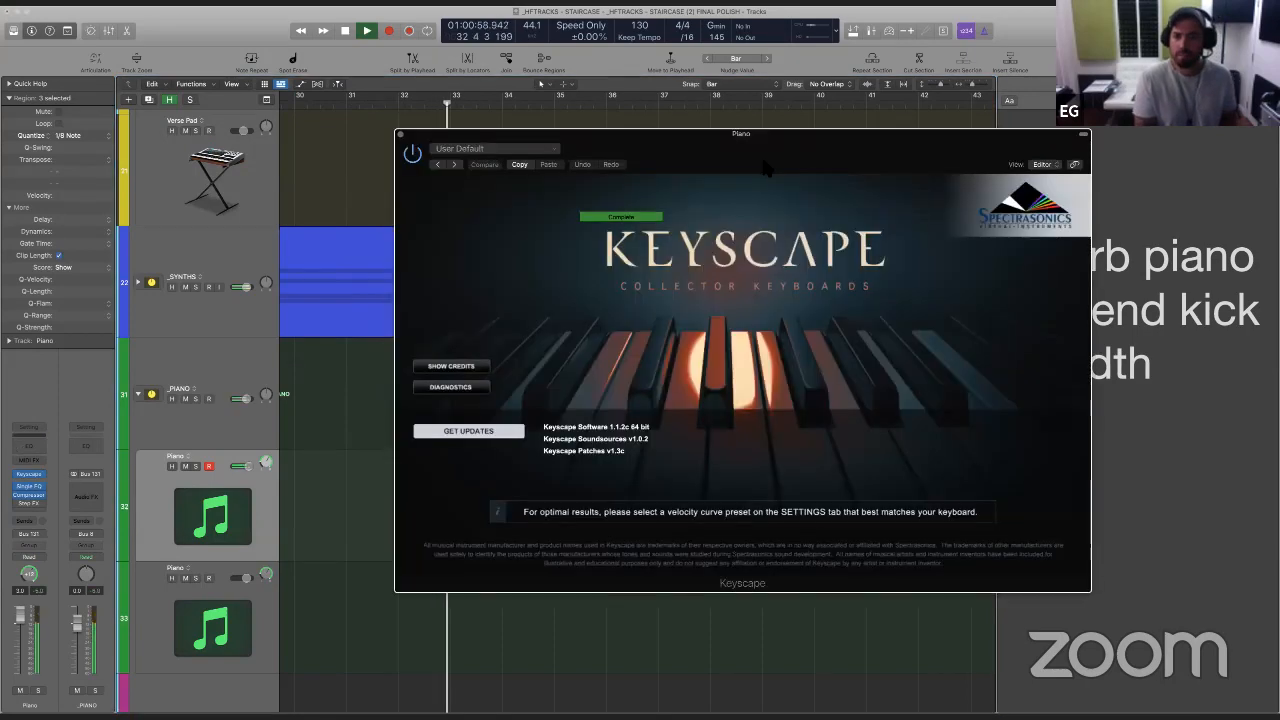
drag(767, 168, 902, 50)
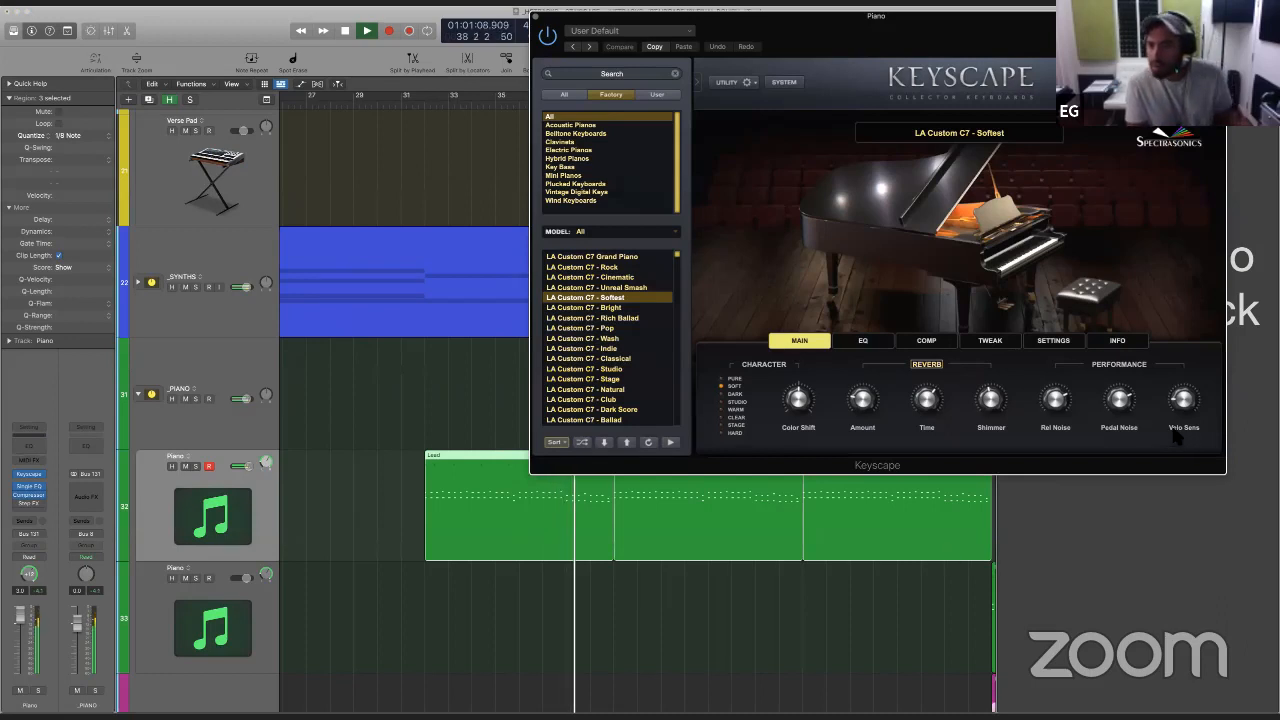
key(space)
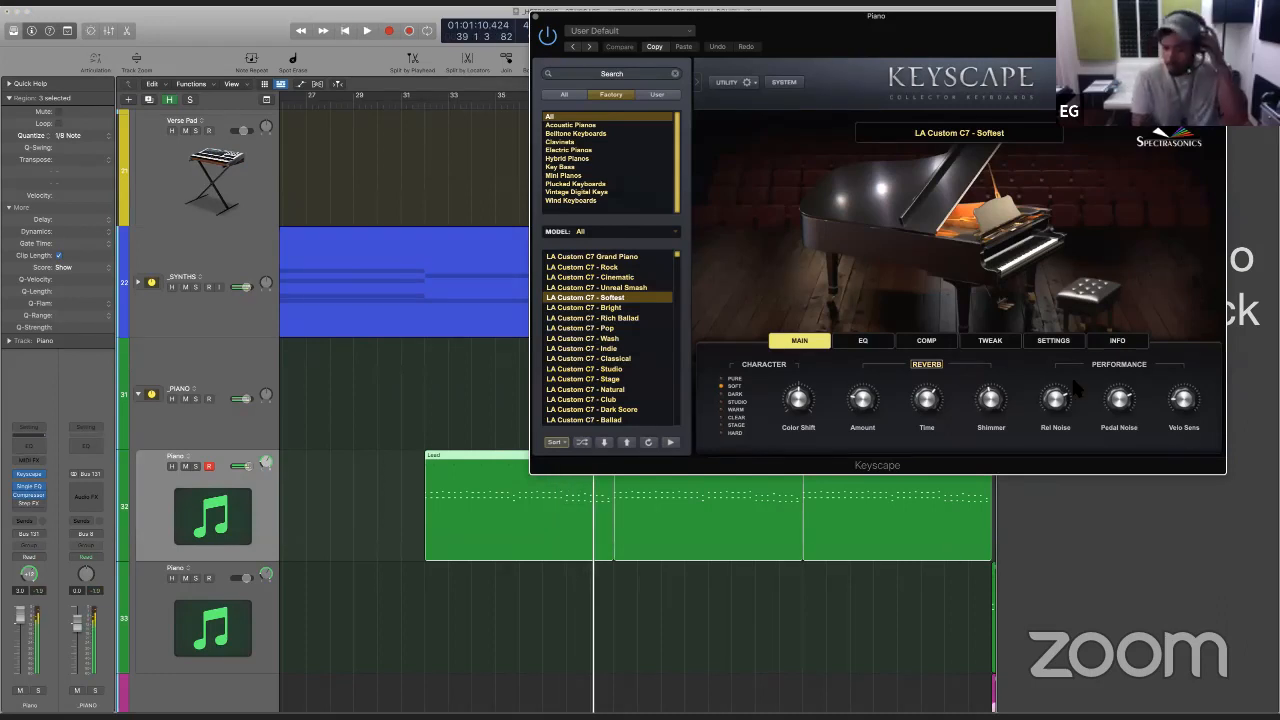
- Enable Keyscape's compressor and play the piano part again from bar 31
click(945, 341)
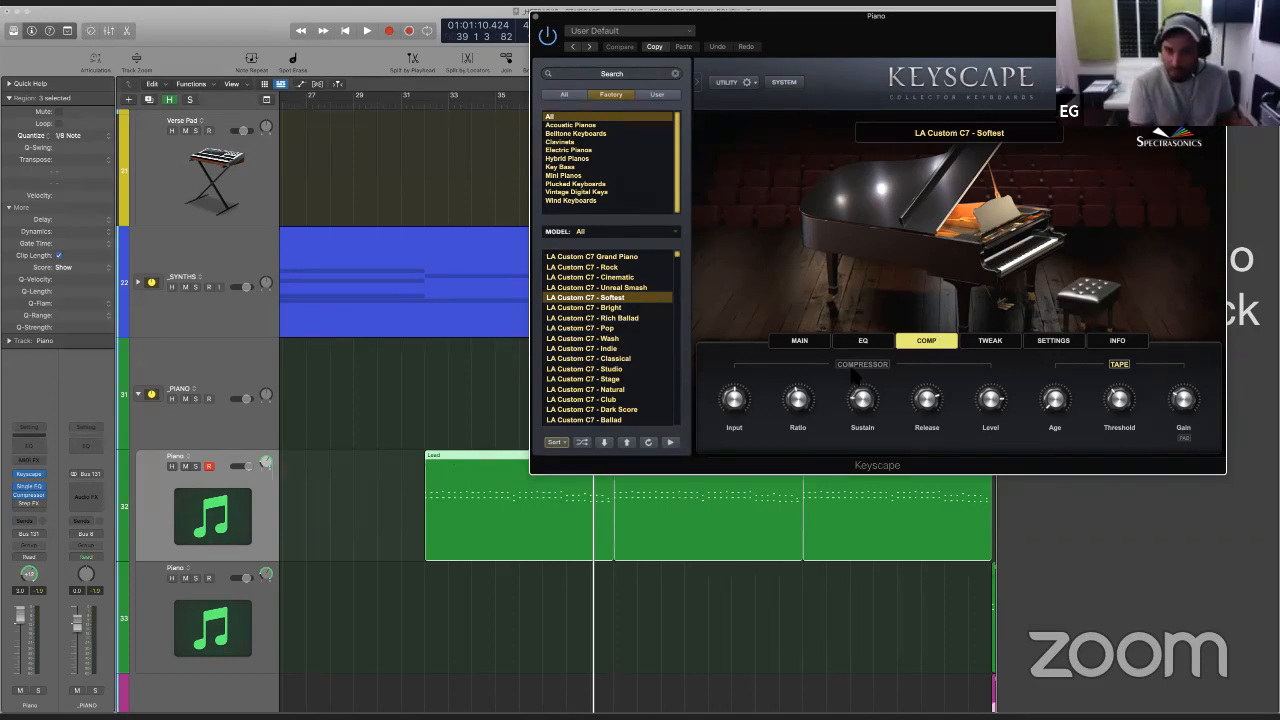
click(405, 100)
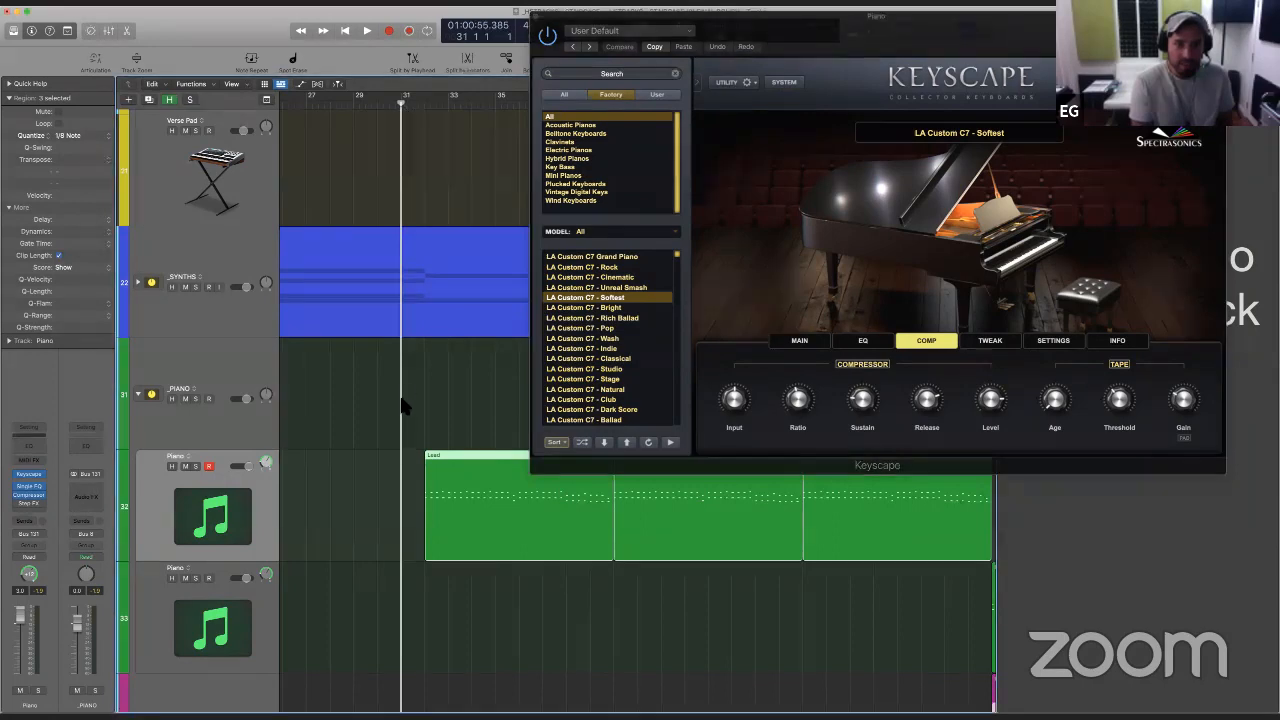
key(space)
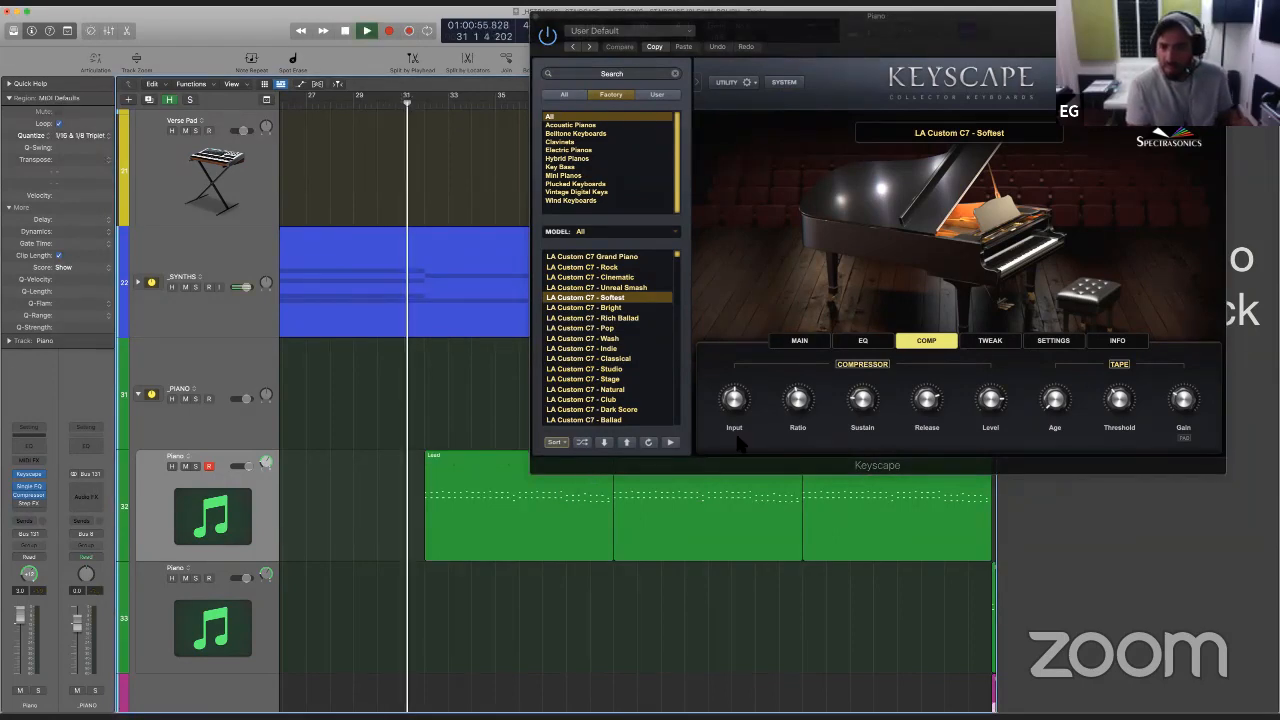
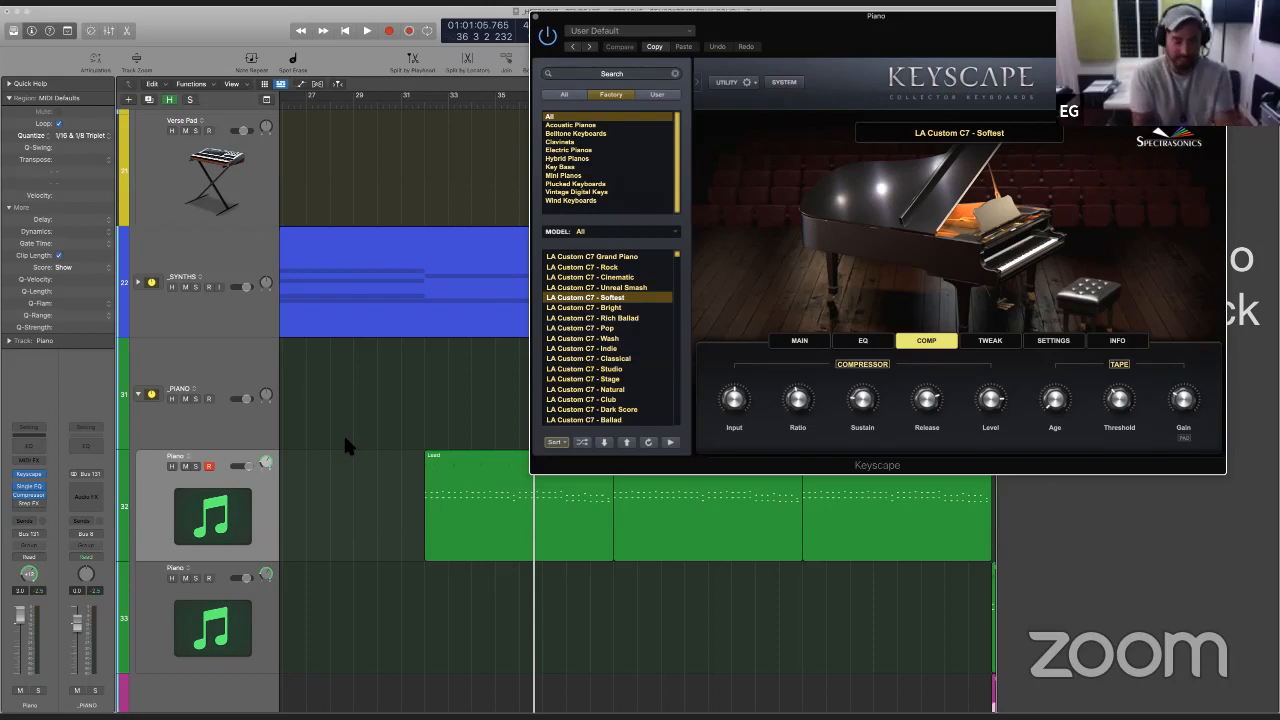
- Play the piano part from bar 31, reposition the Keyscape window and hide it
click(415, 438)
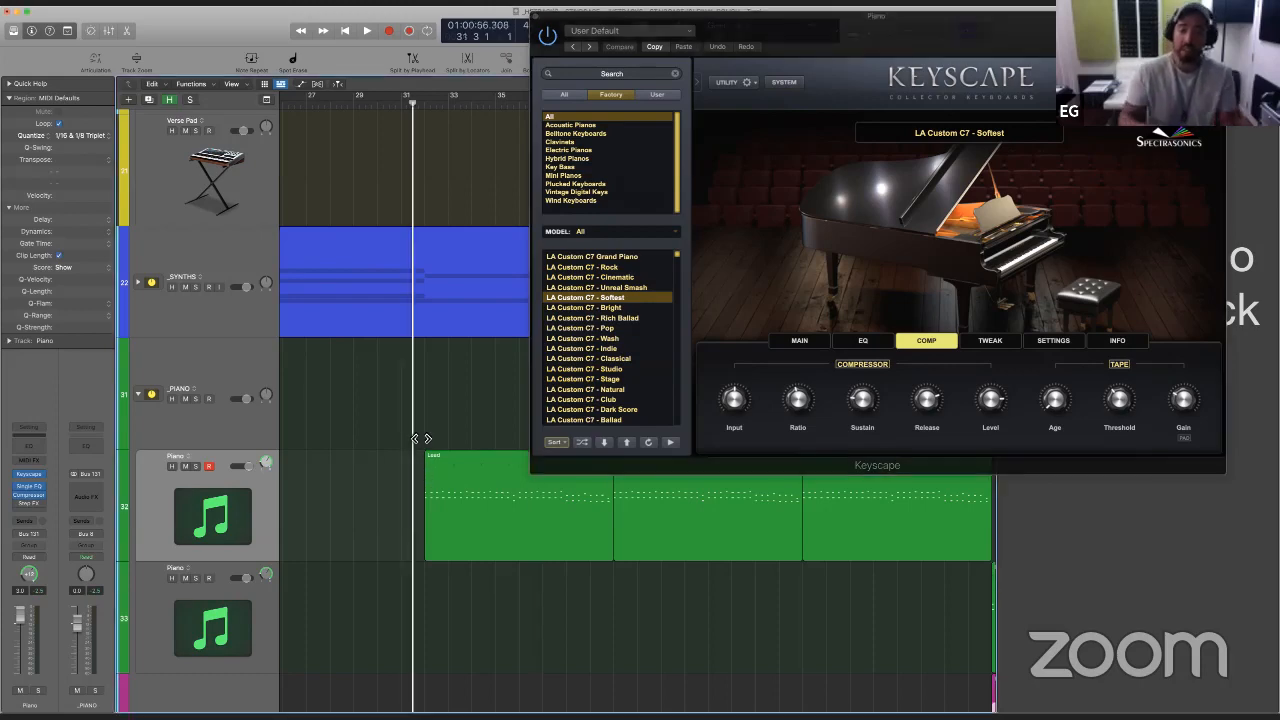
key(space)
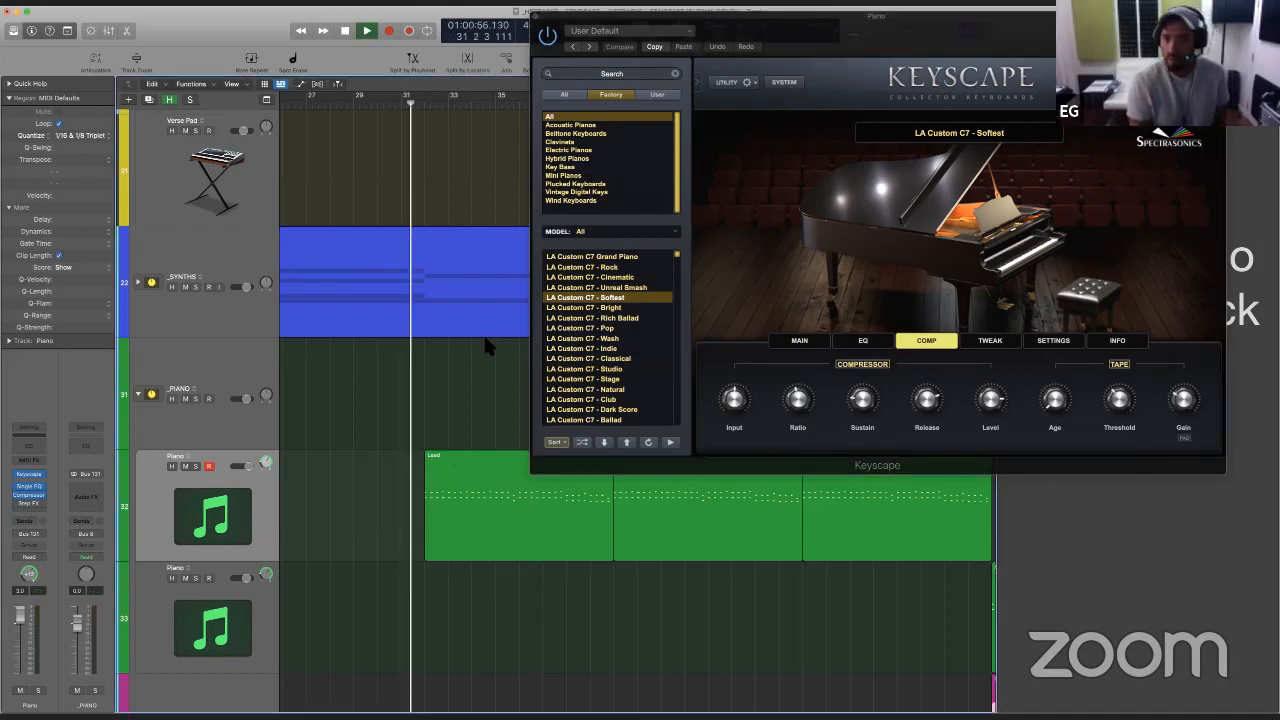
drag(784, 59, 807, 128)
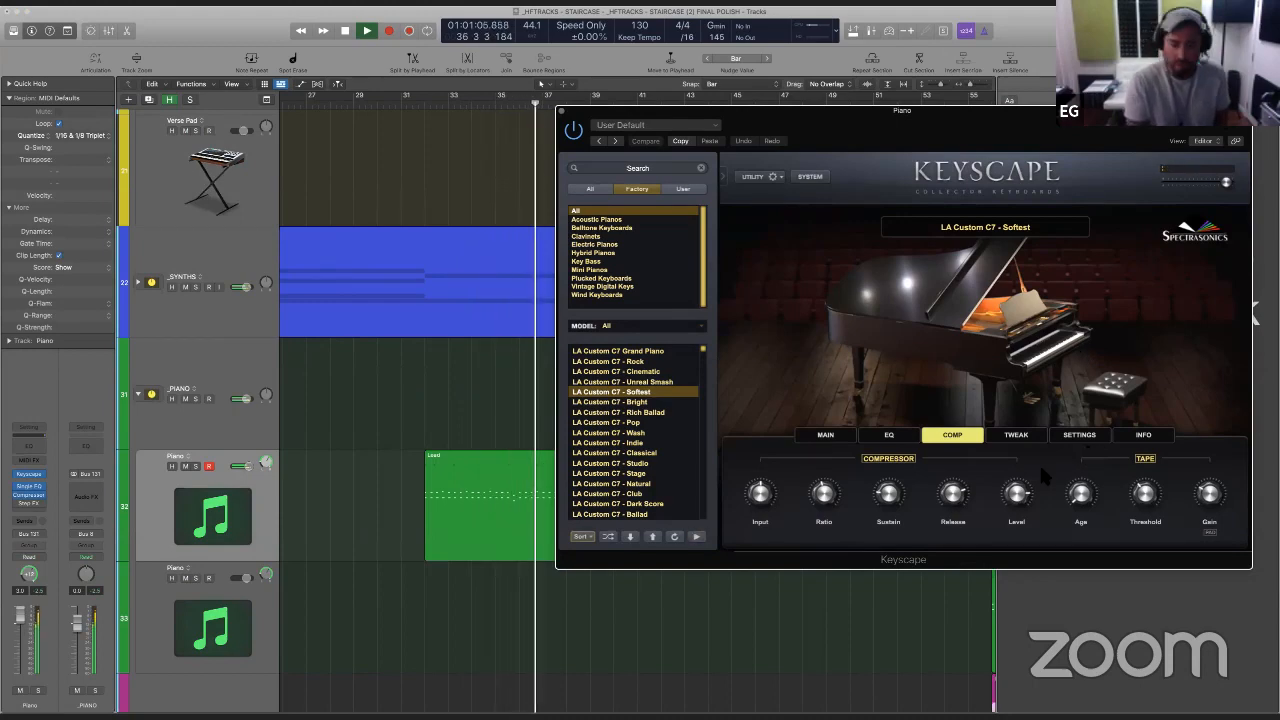
key(super+w)
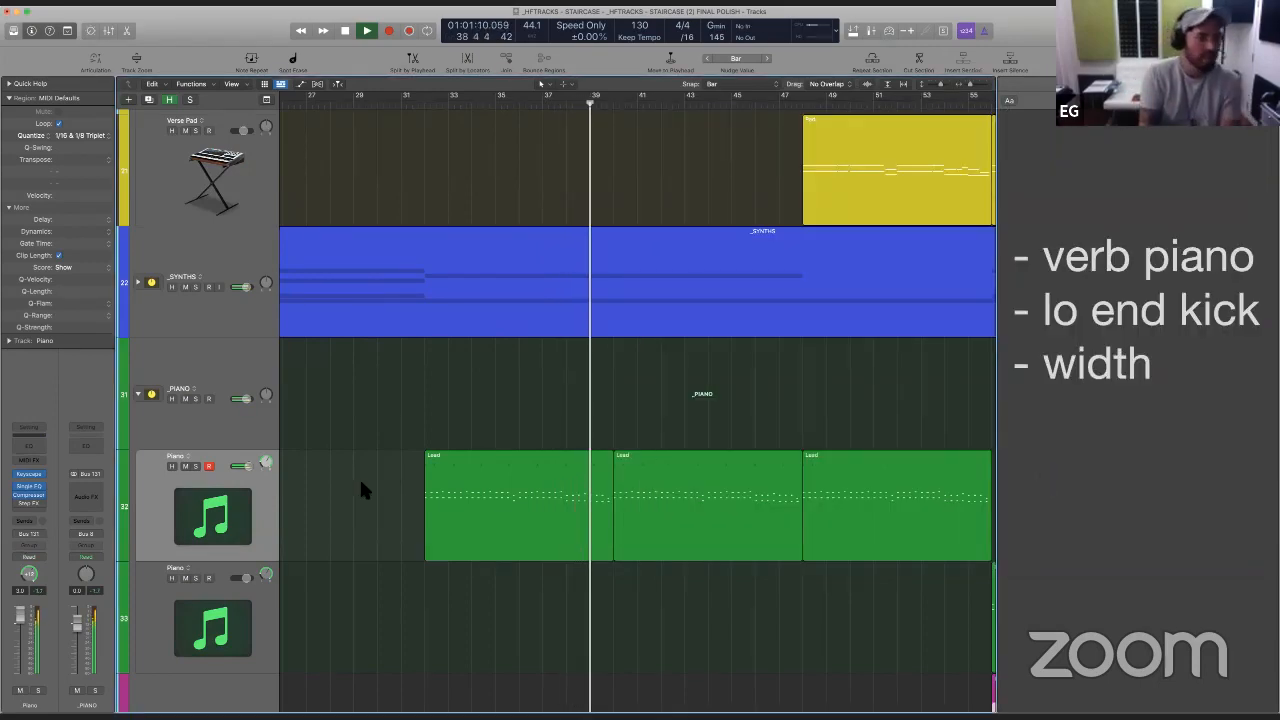
- Add a send to Bus 14 on the first Piano track
click(30, 533)
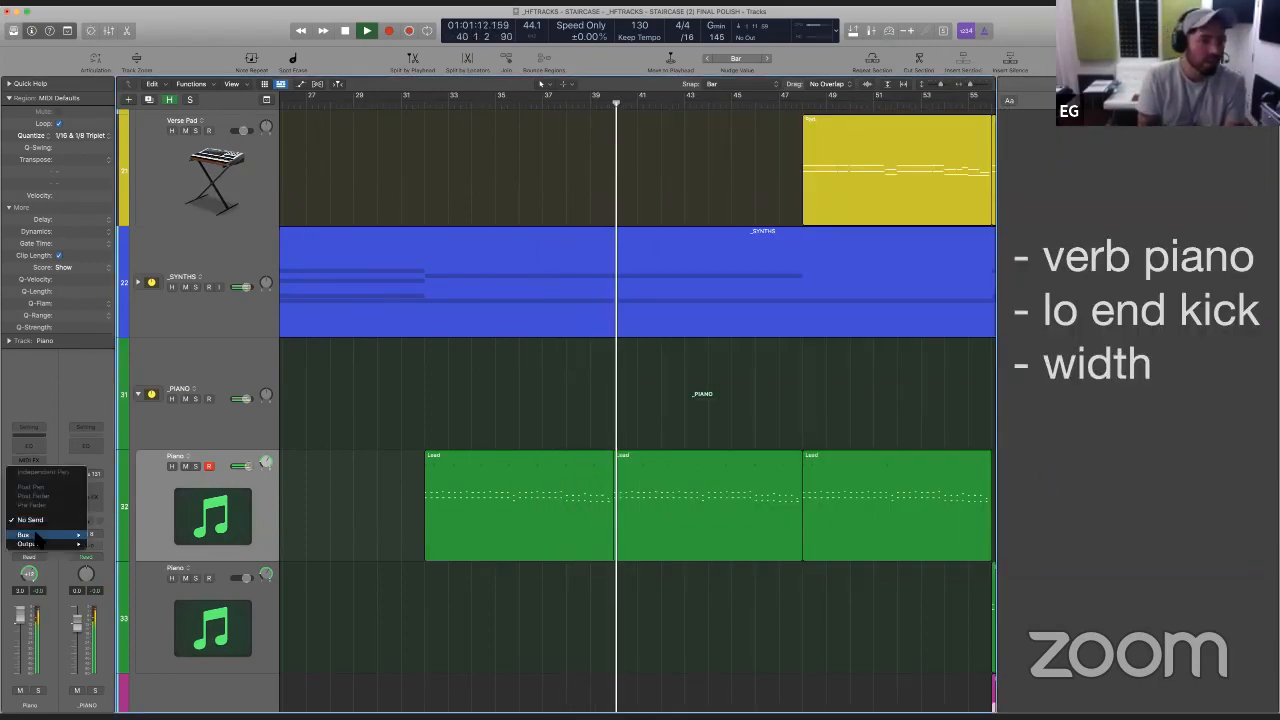
mouse_move(30, 535)
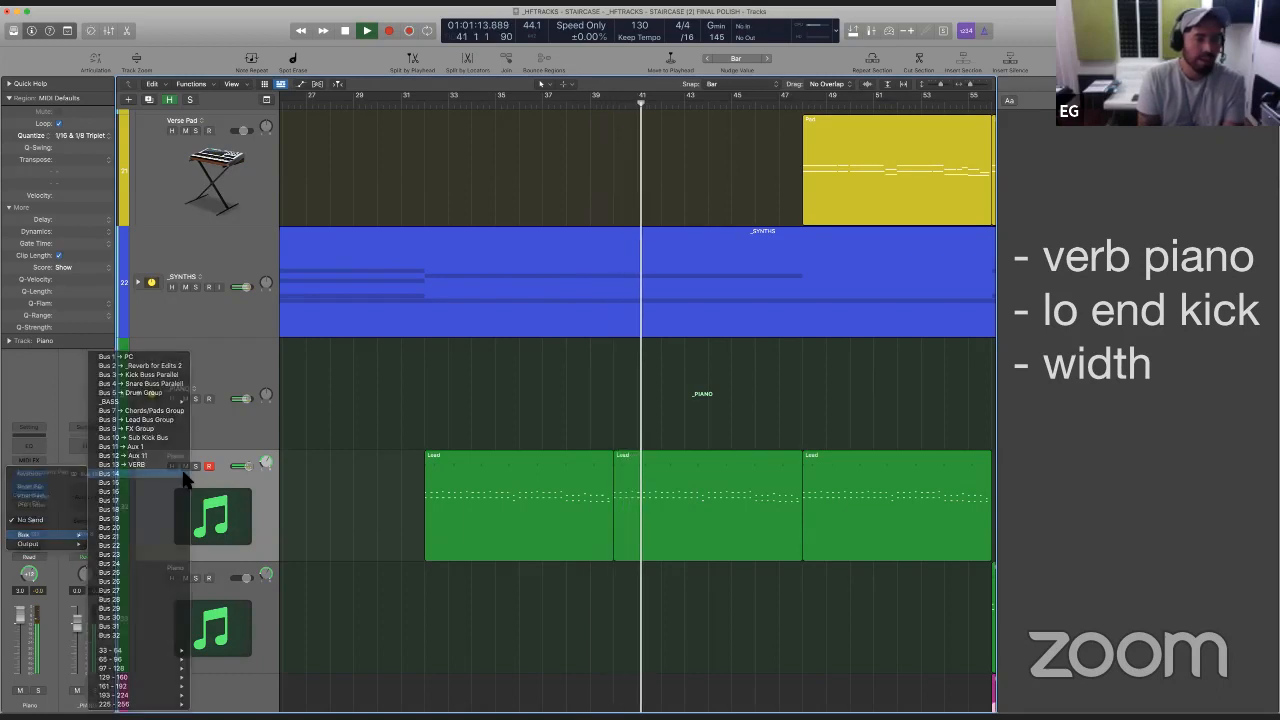
click(166, 474)
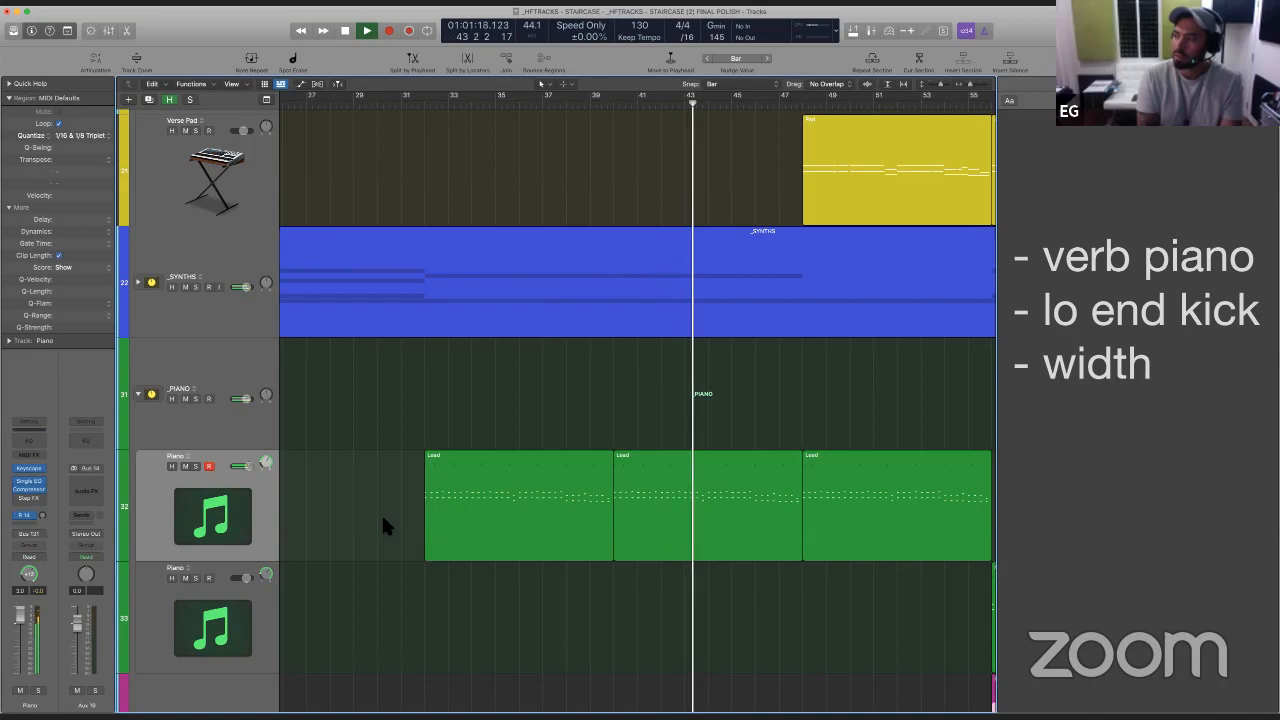
- Adjust the Piano track's Compressor make-up and knee, set its input gain to -3.0 dB, and close the plug-in windows
click(247, 505)
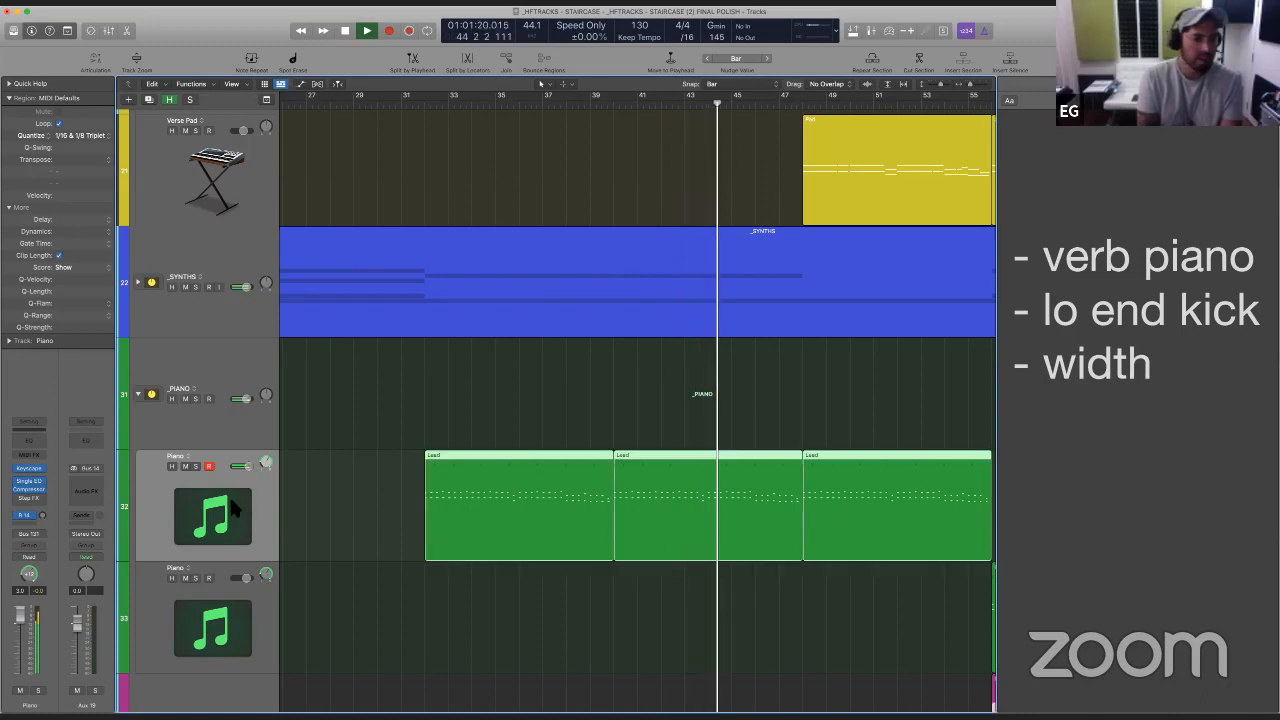
click(30, 490)
mouse_move(748, 449)
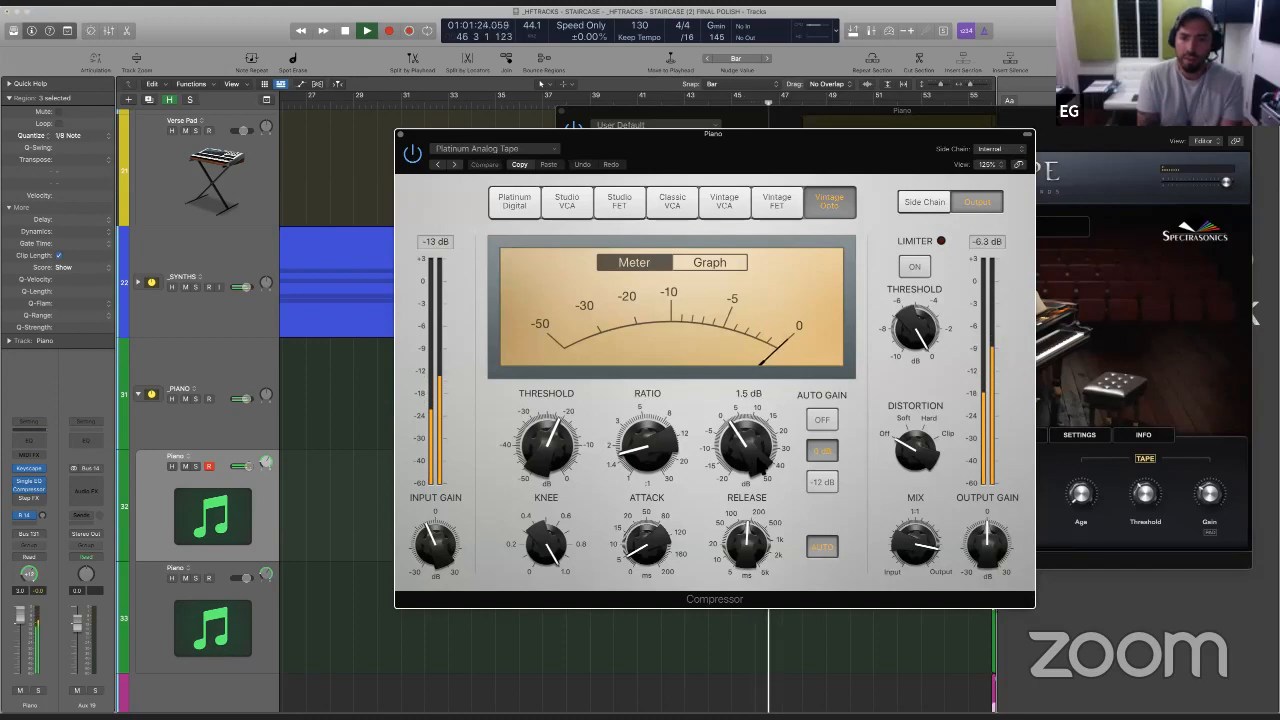
drag(748, 449, 748, 444)
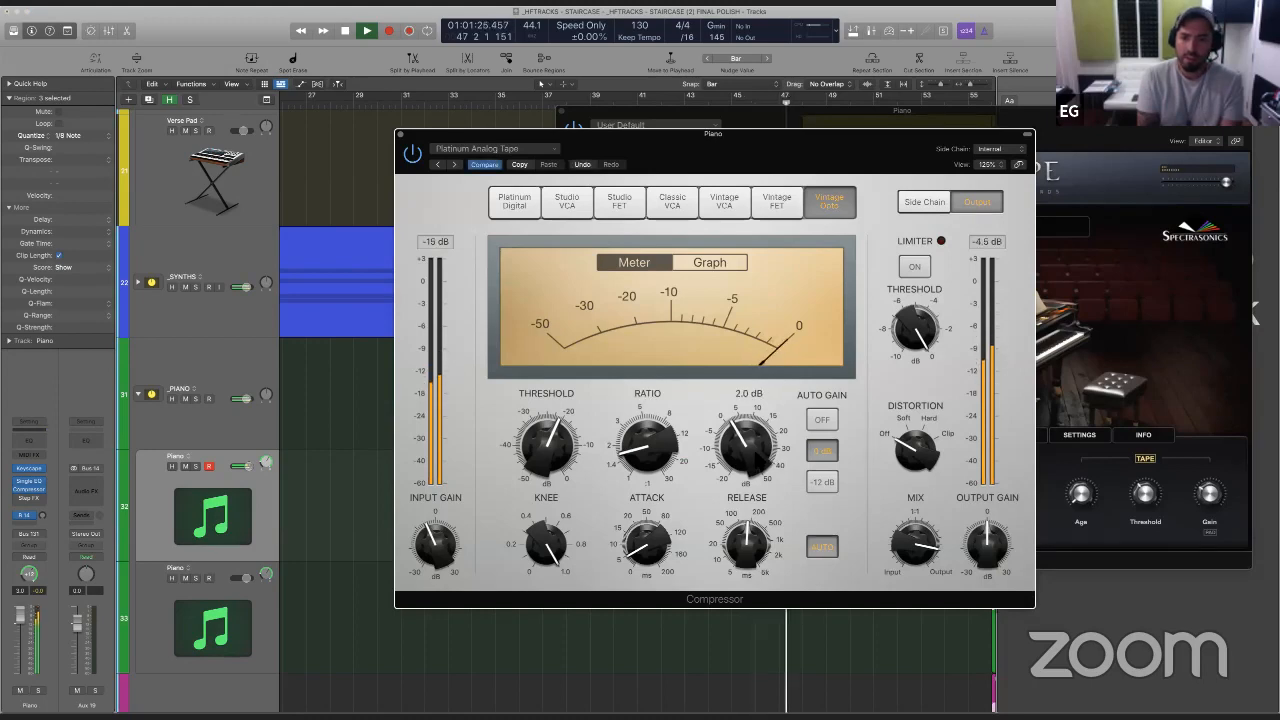
click(822, 452)
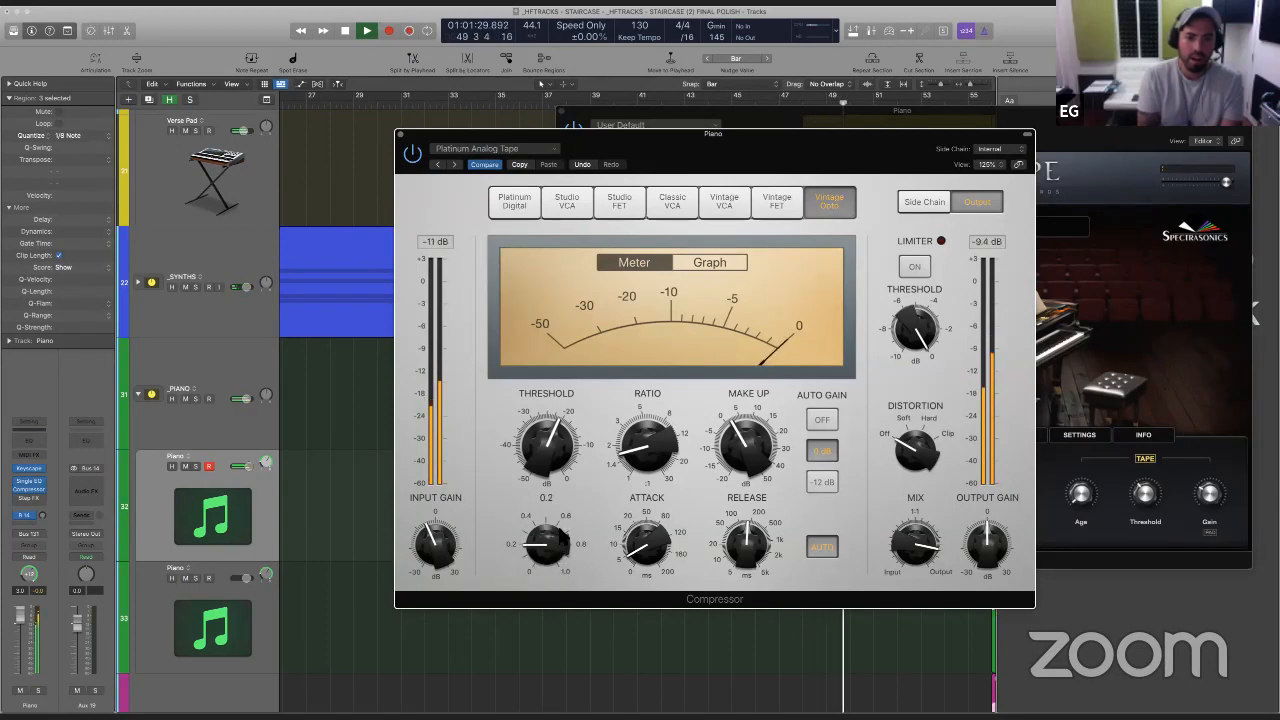
mouse_move(753, 447)
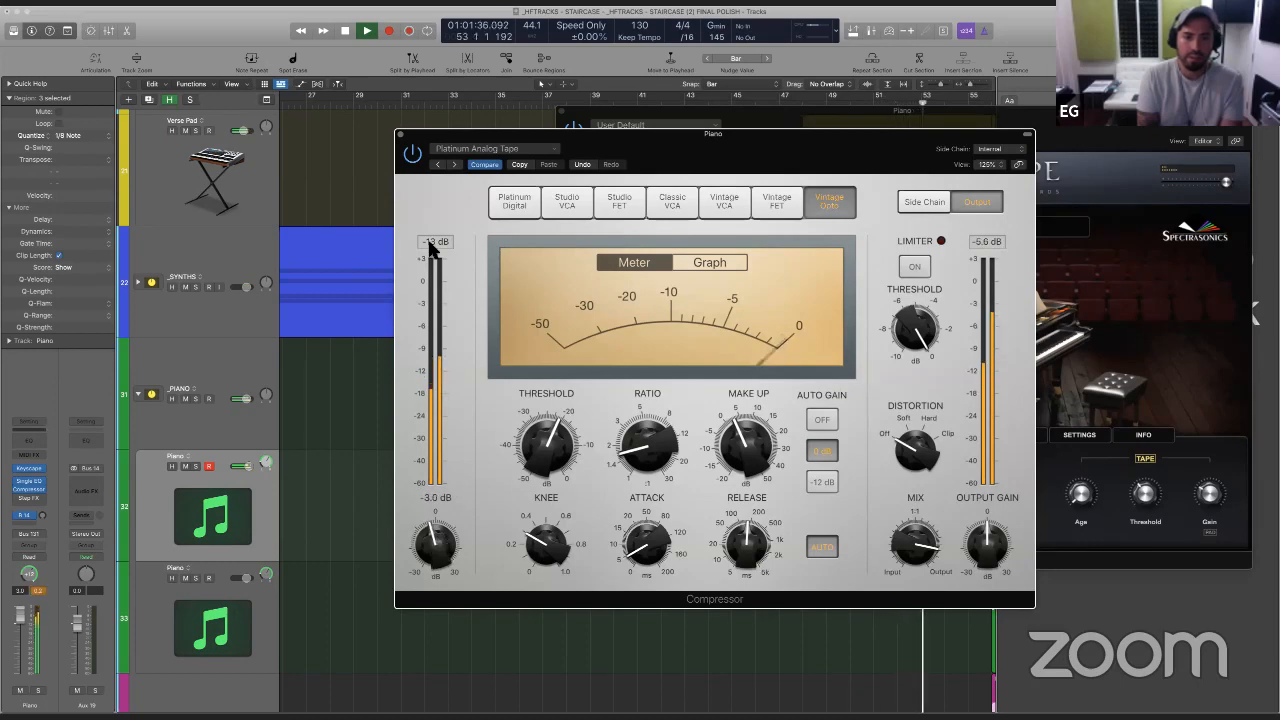
click(401, 134)
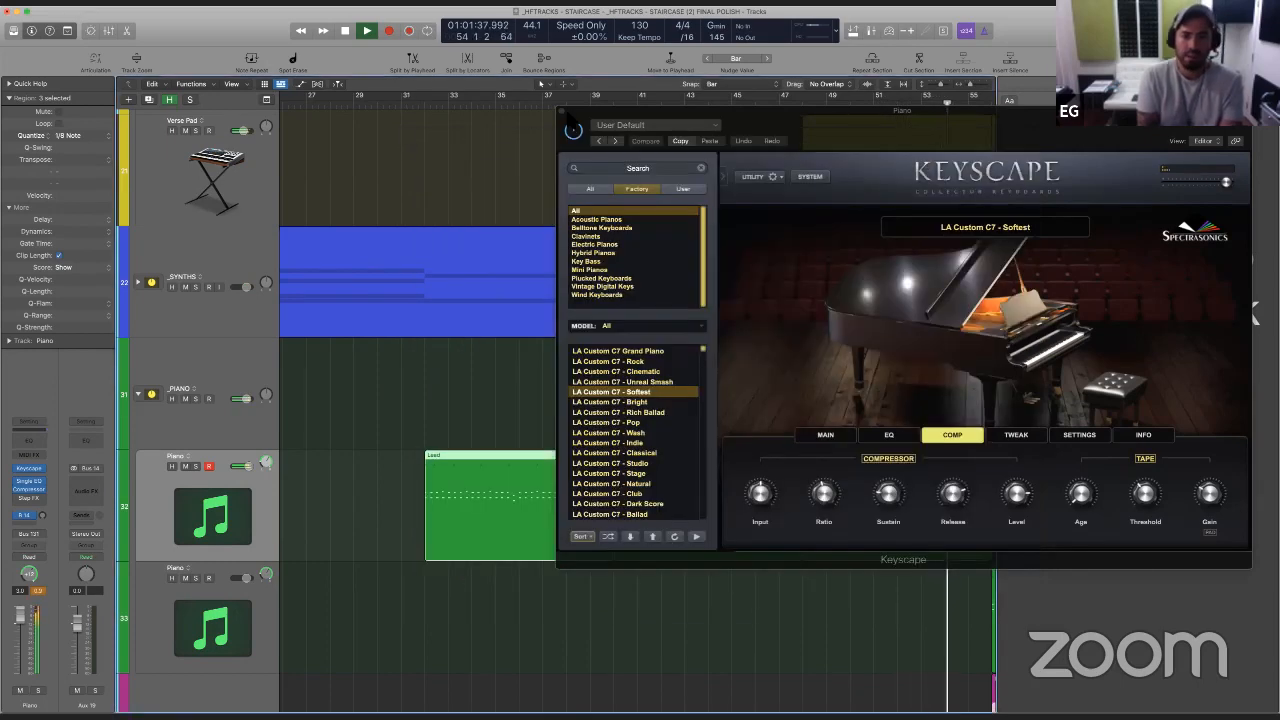
click(562, 112)
- Move the Lead region on the second Piano track up to the first Piano track, directly after its other Lead regions
click(639, 362)
key(super+Left)
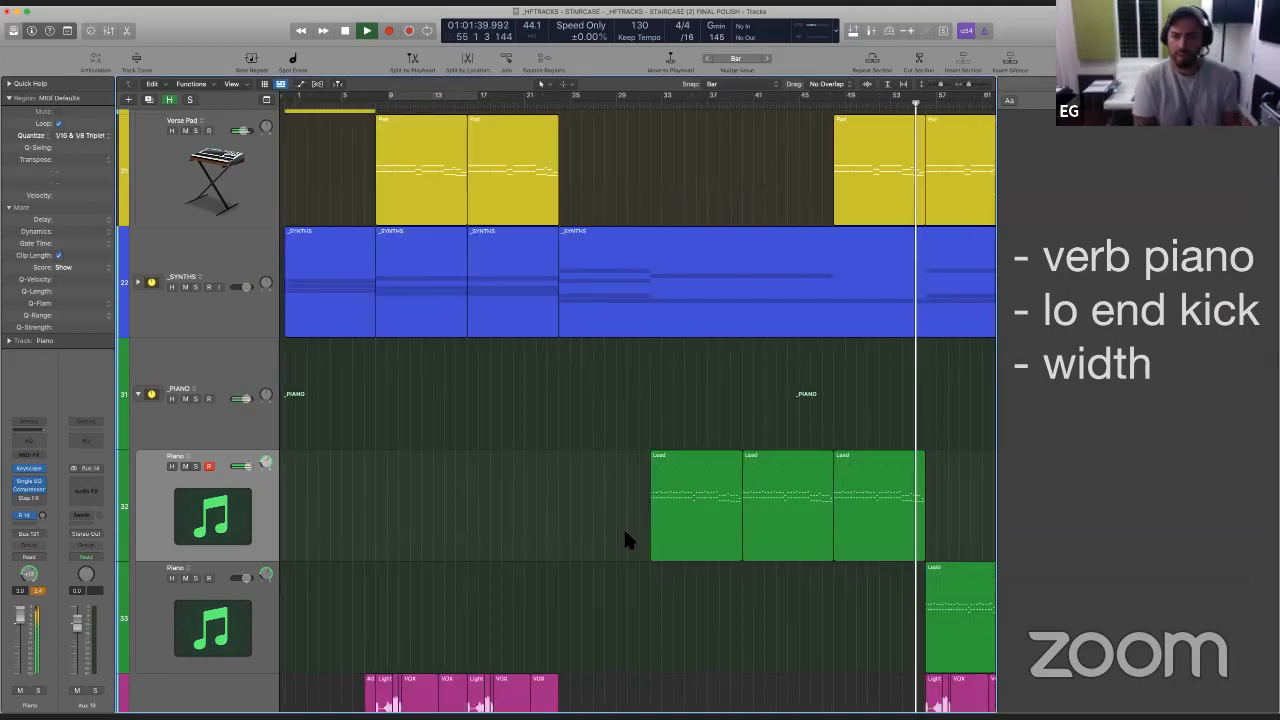
scroll(766, 650, down, 5)
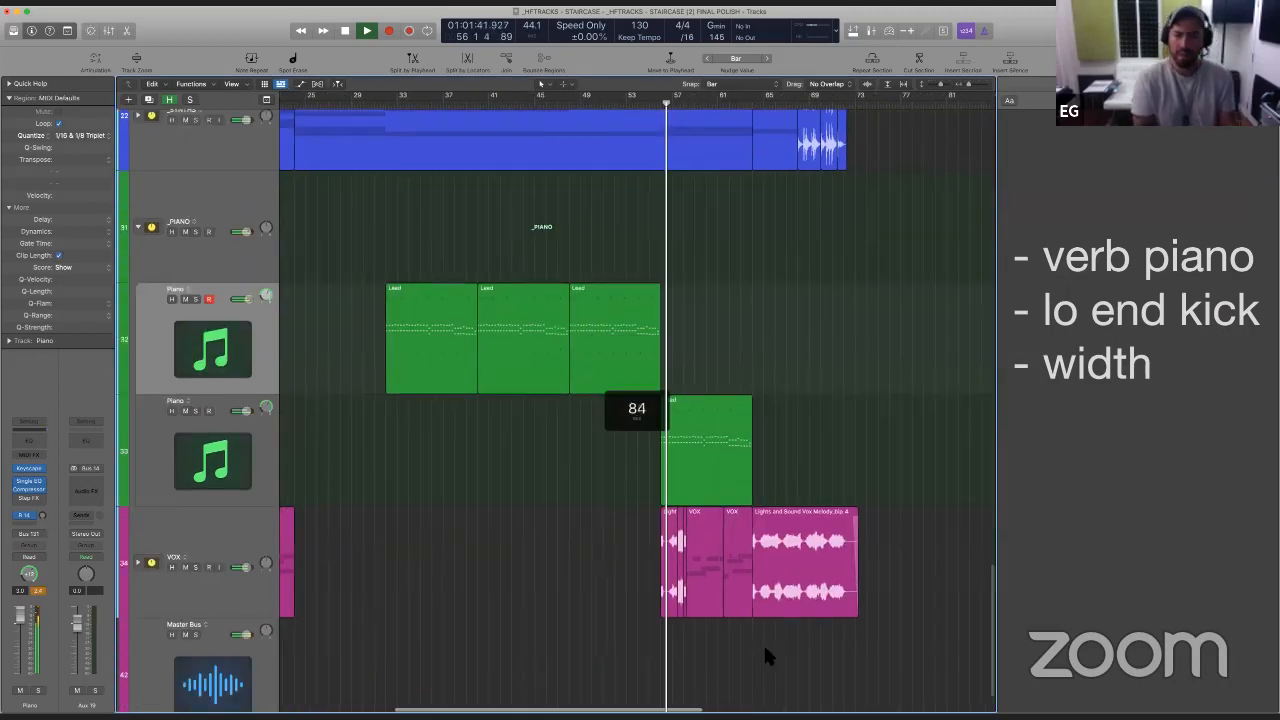
scroll(766, 560, right, 3)
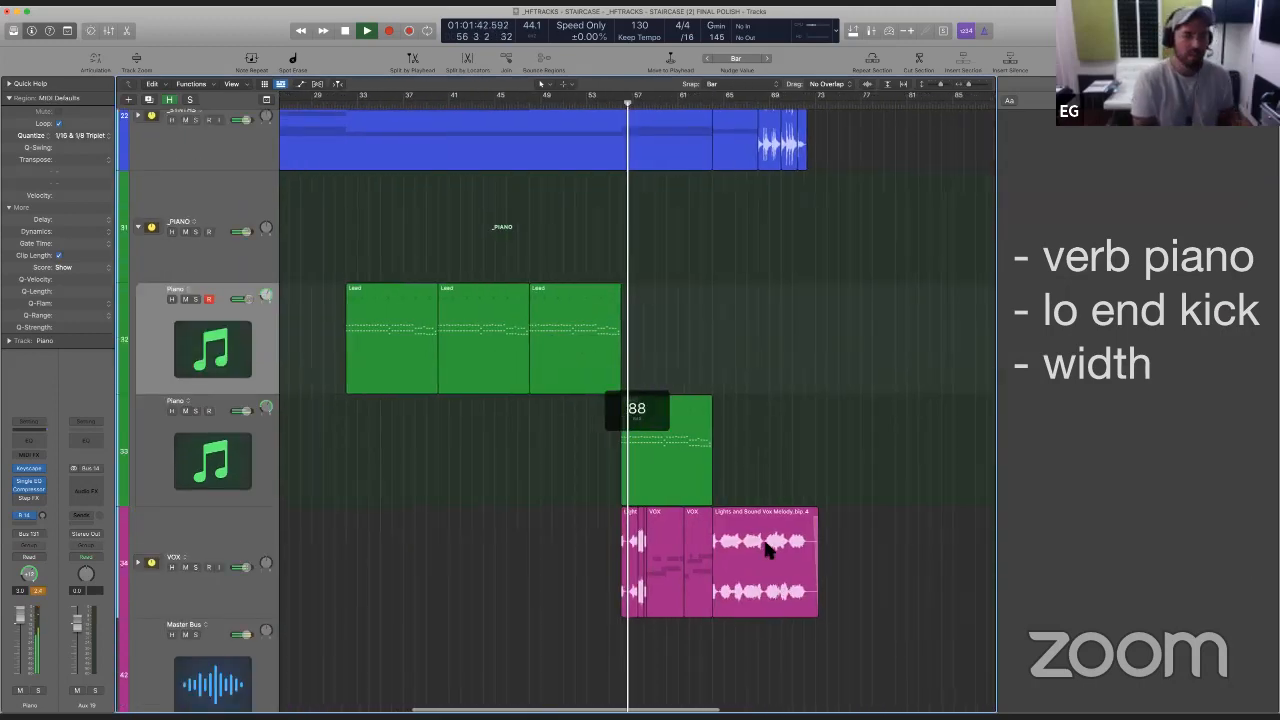
click(243, 447)
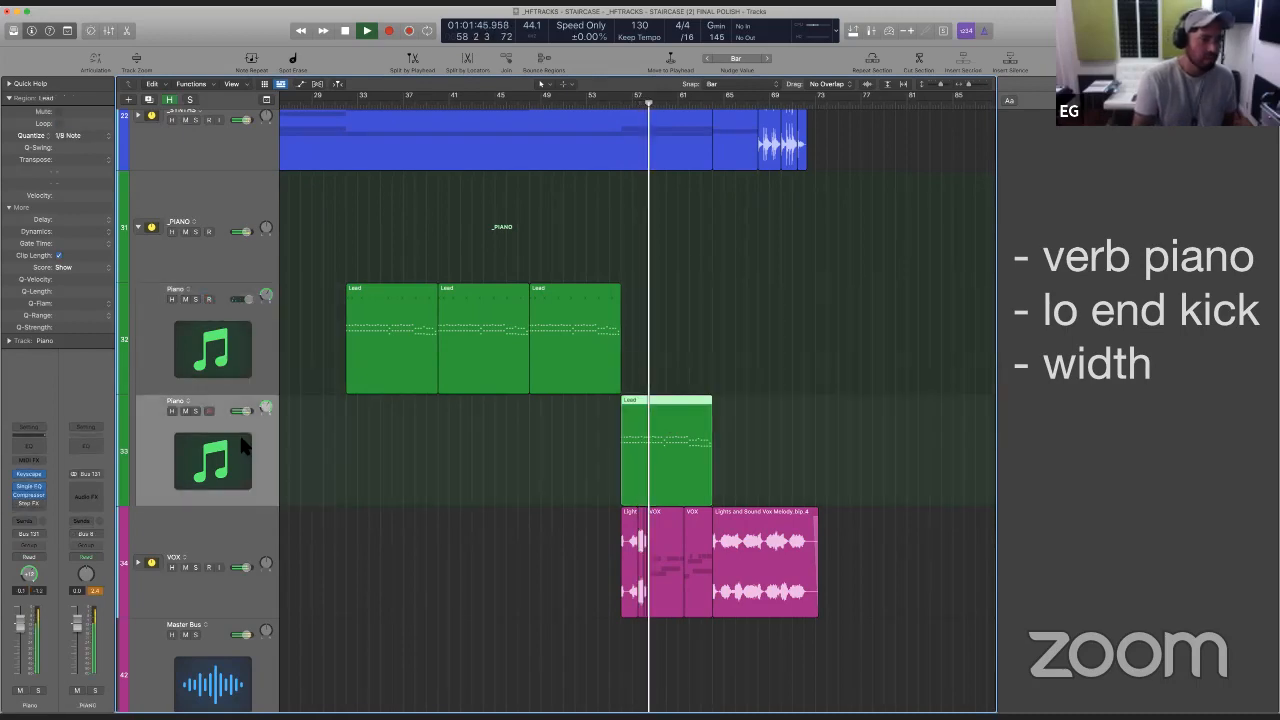
key(Up)
click(250, 441)
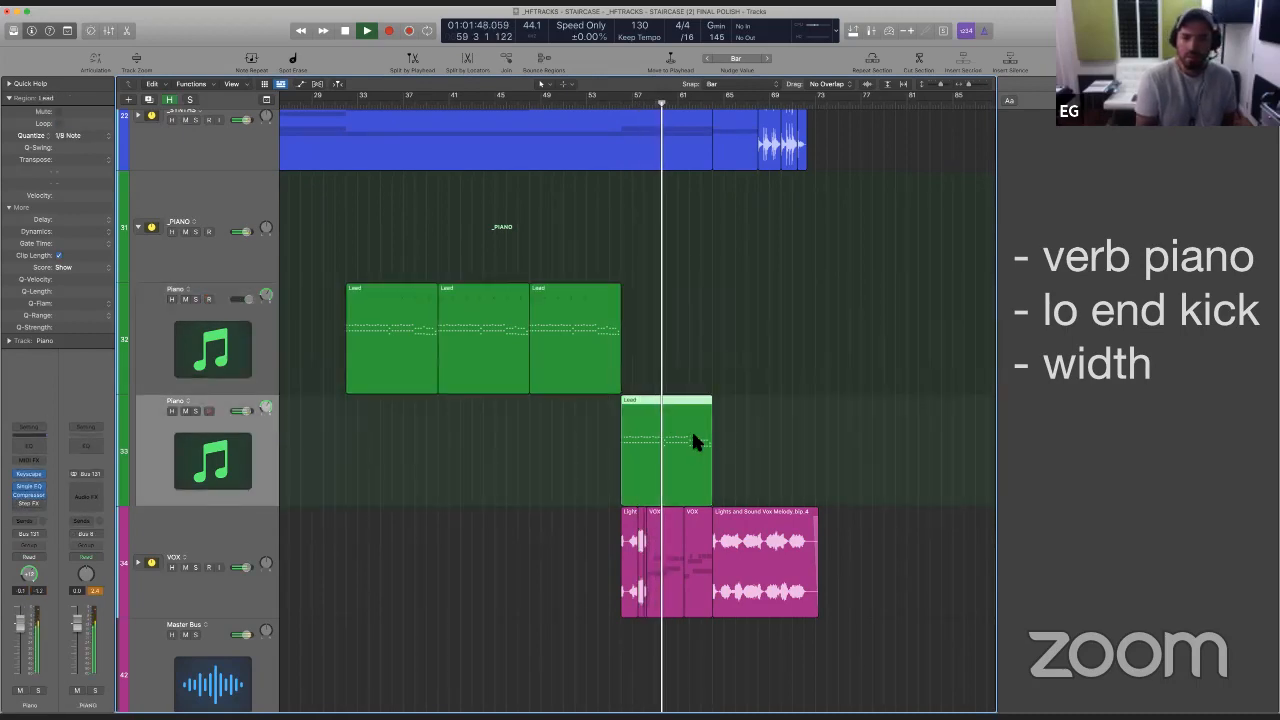
drag(691, 431, 690, 335)
- Delete the emptied second Piano track and stop playback
click(200, 445)
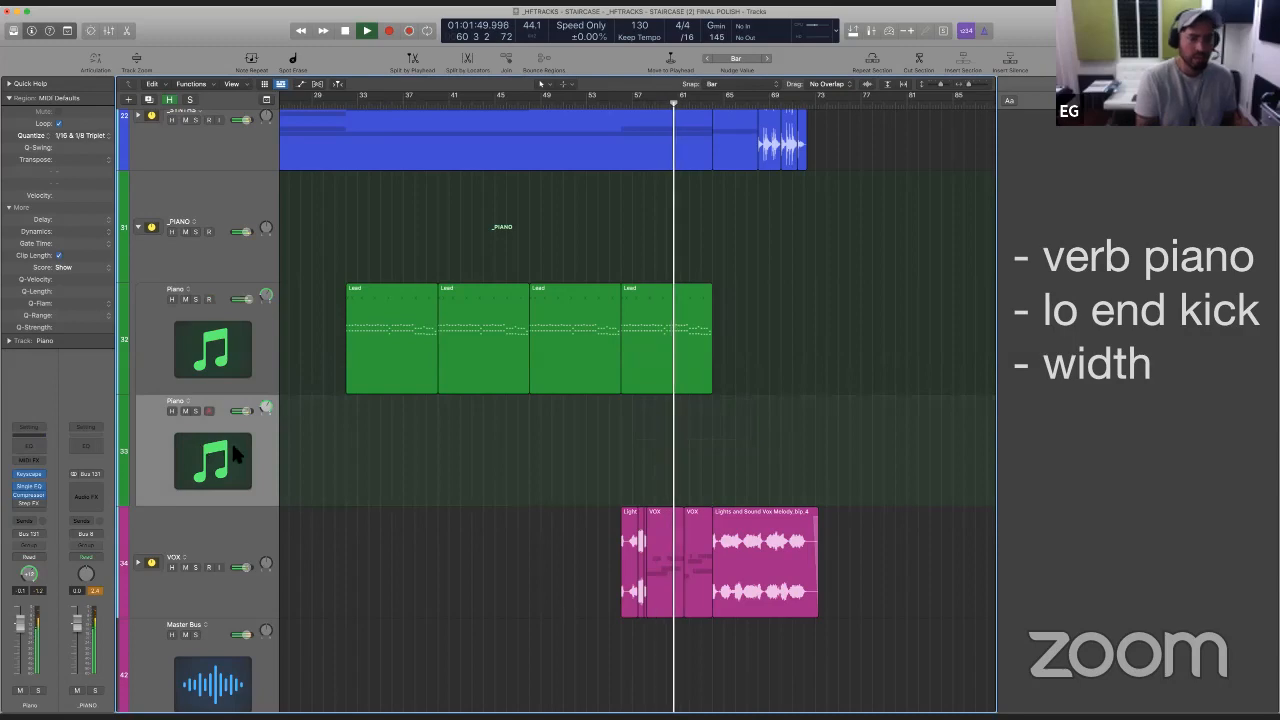
key(super+BackSpace)
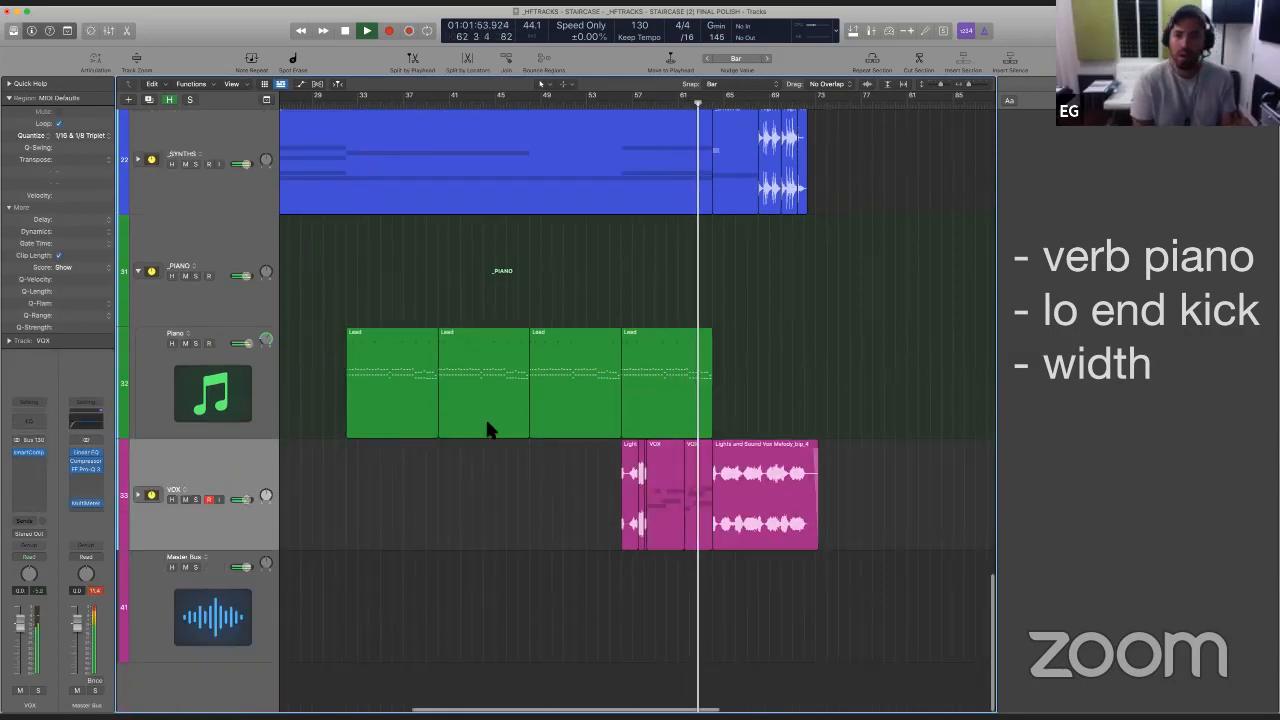
scroll(486, 428, left, 3)
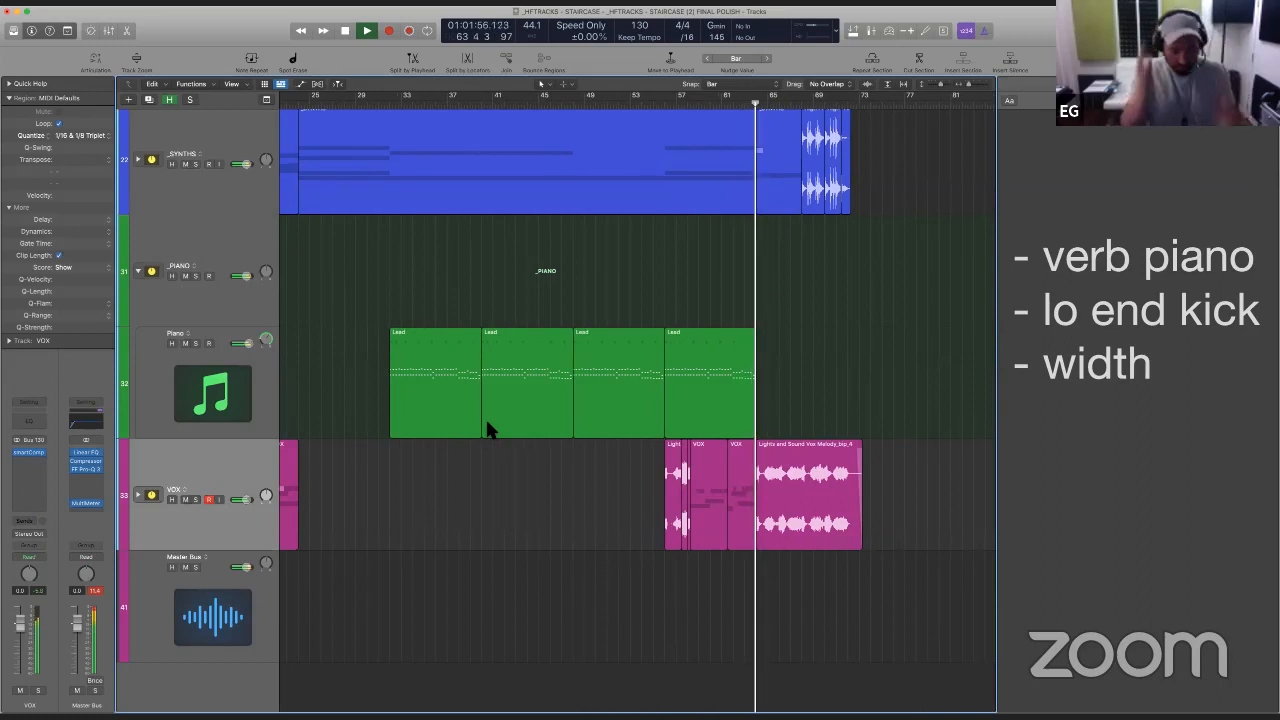
key(space)
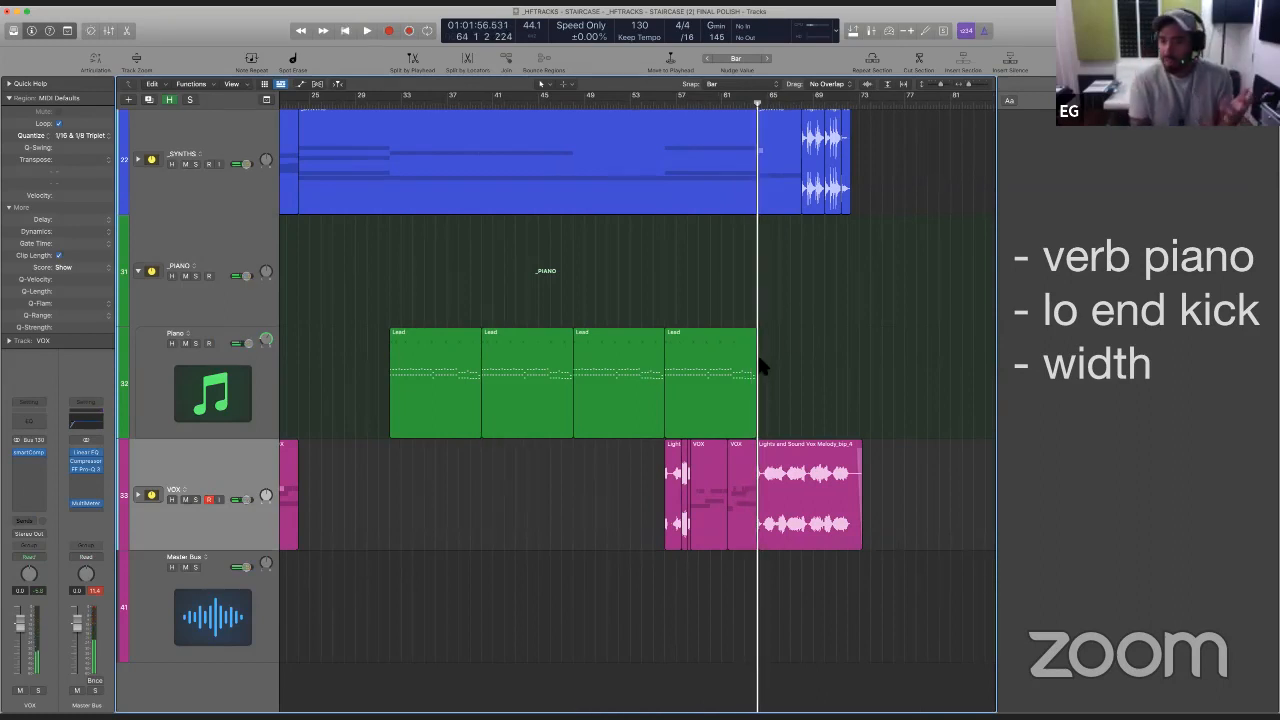
- Start playback from about bar 41 and expand the _SYNTHS track stack
click(1154, 258)
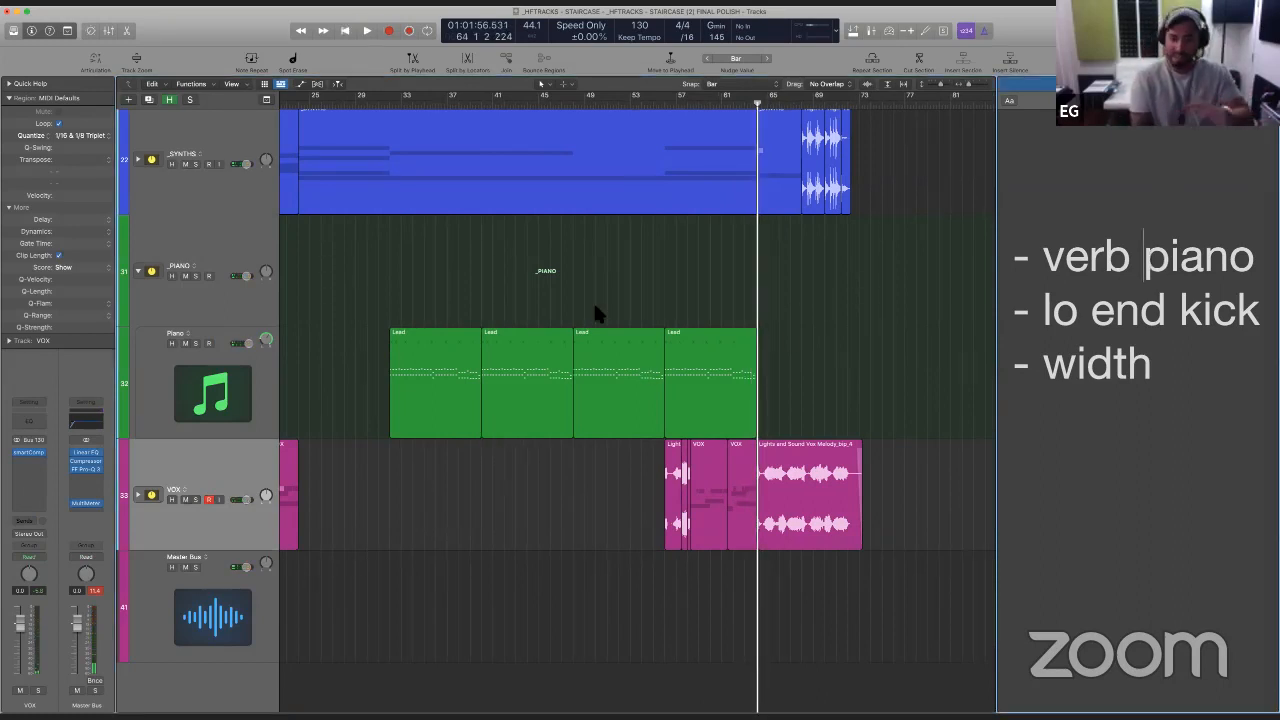
scroll(337, 306, up, 5)
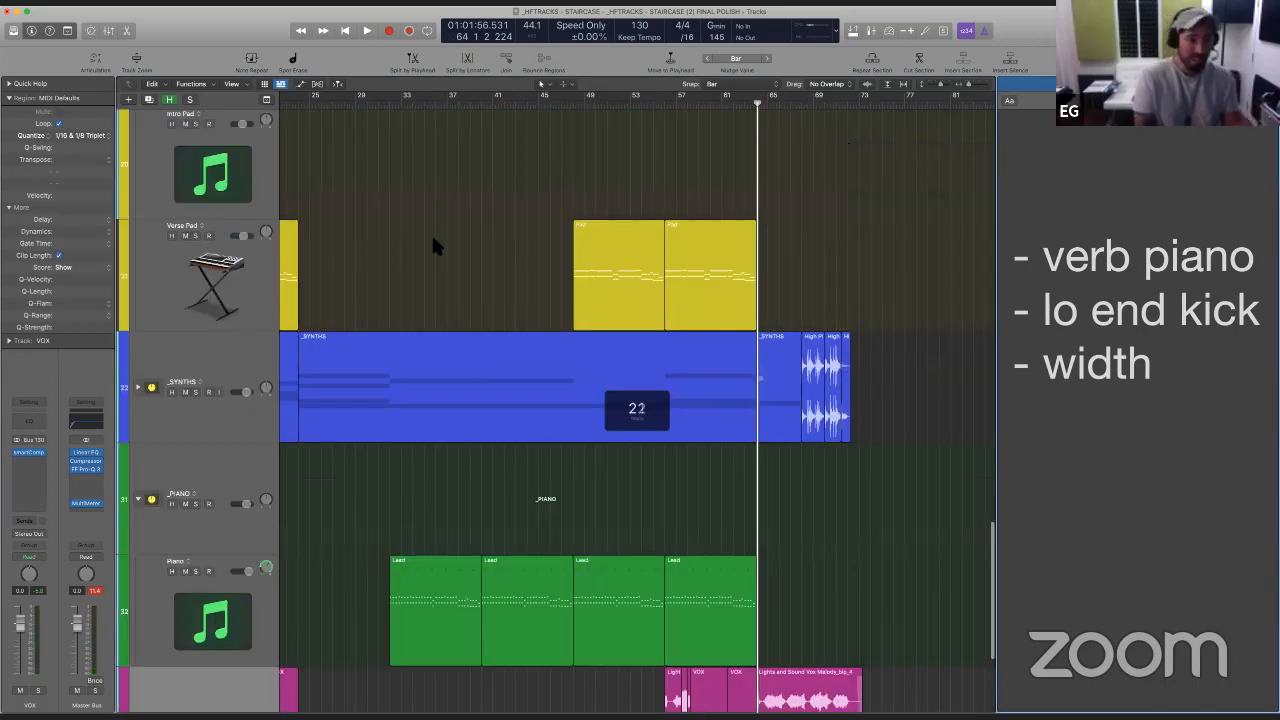
scroll(411, 307, up, 10)
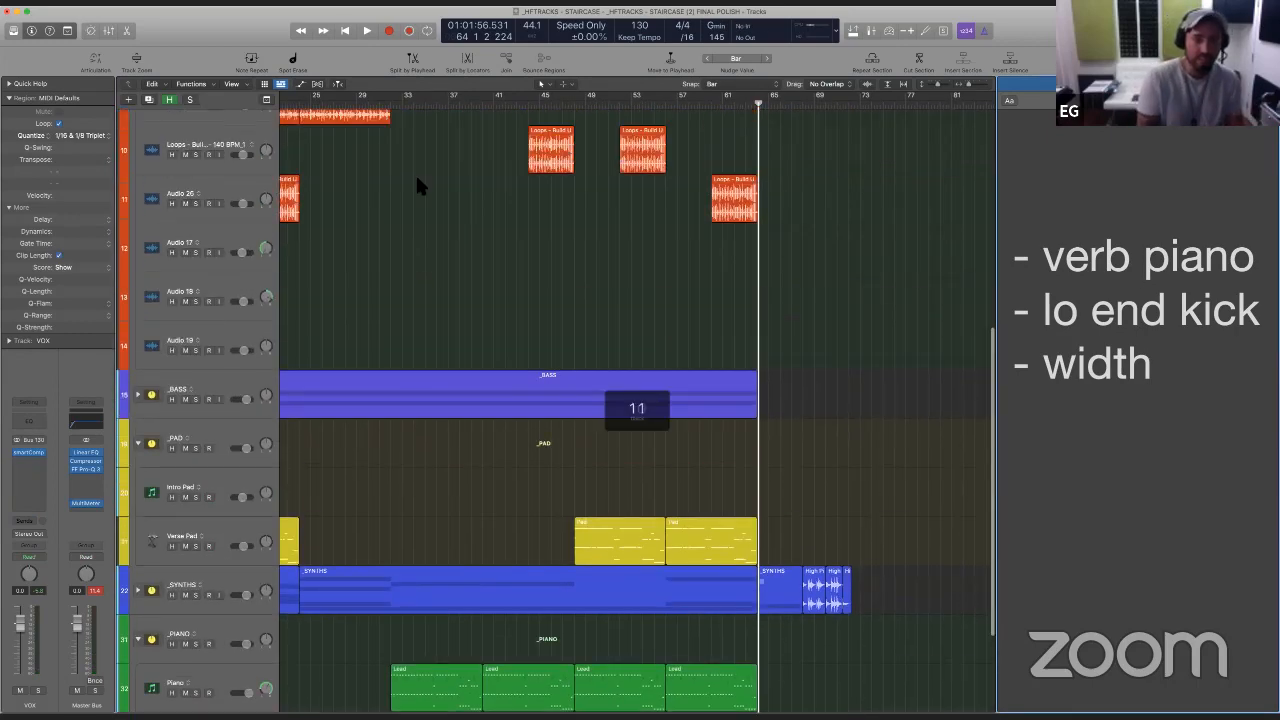
scroll(421, 170, up, 8)
scroll(418, 180, down, 12)
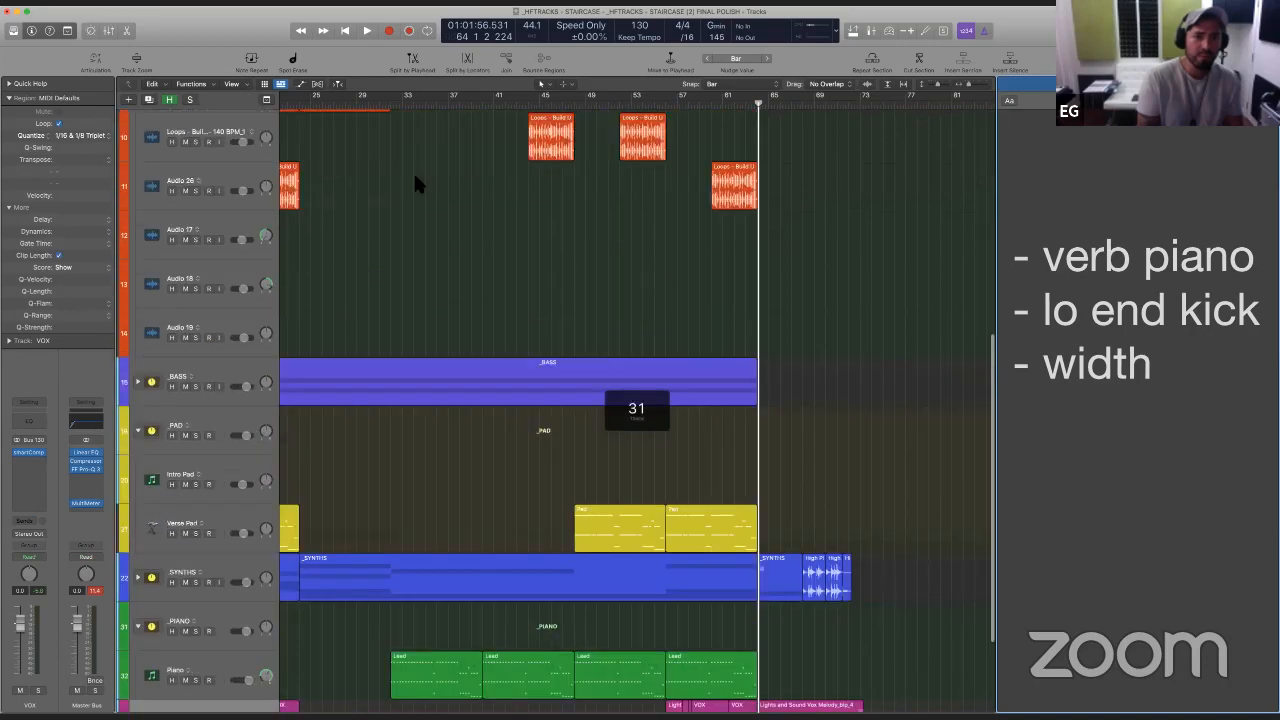
double_click(506, 104)
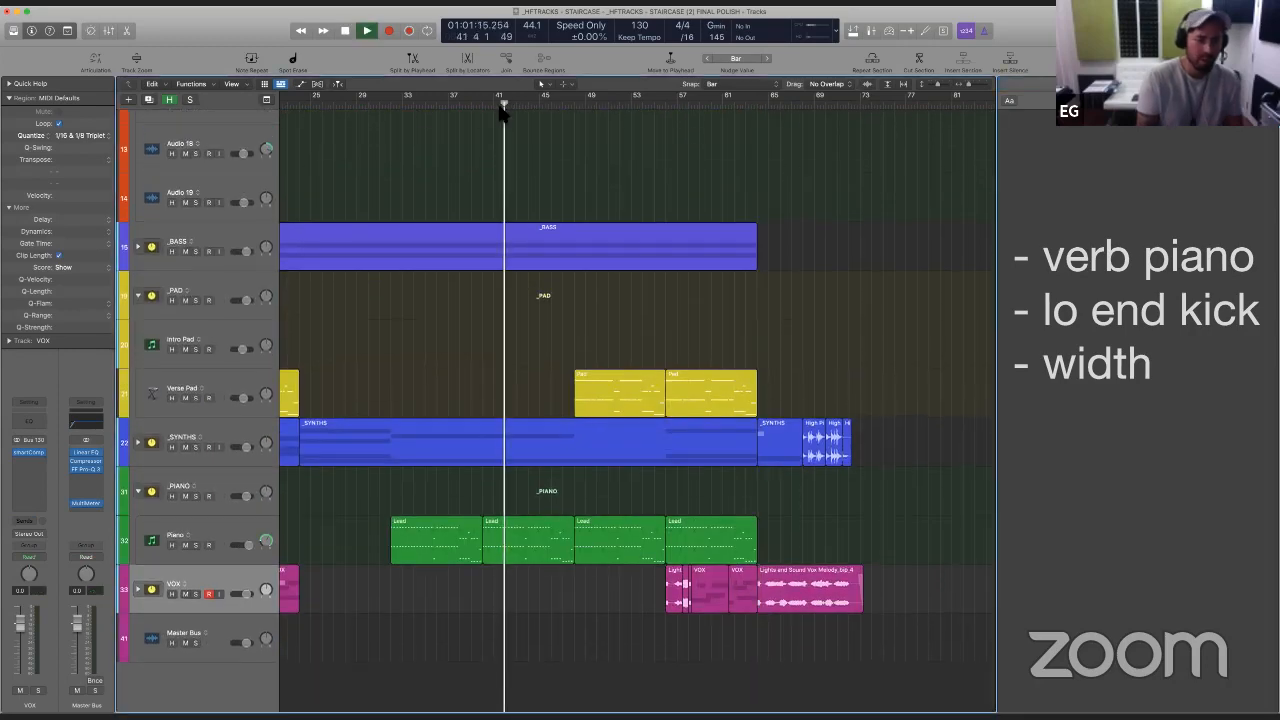
click(138, 443)
scroll(248, 431, down, 3)
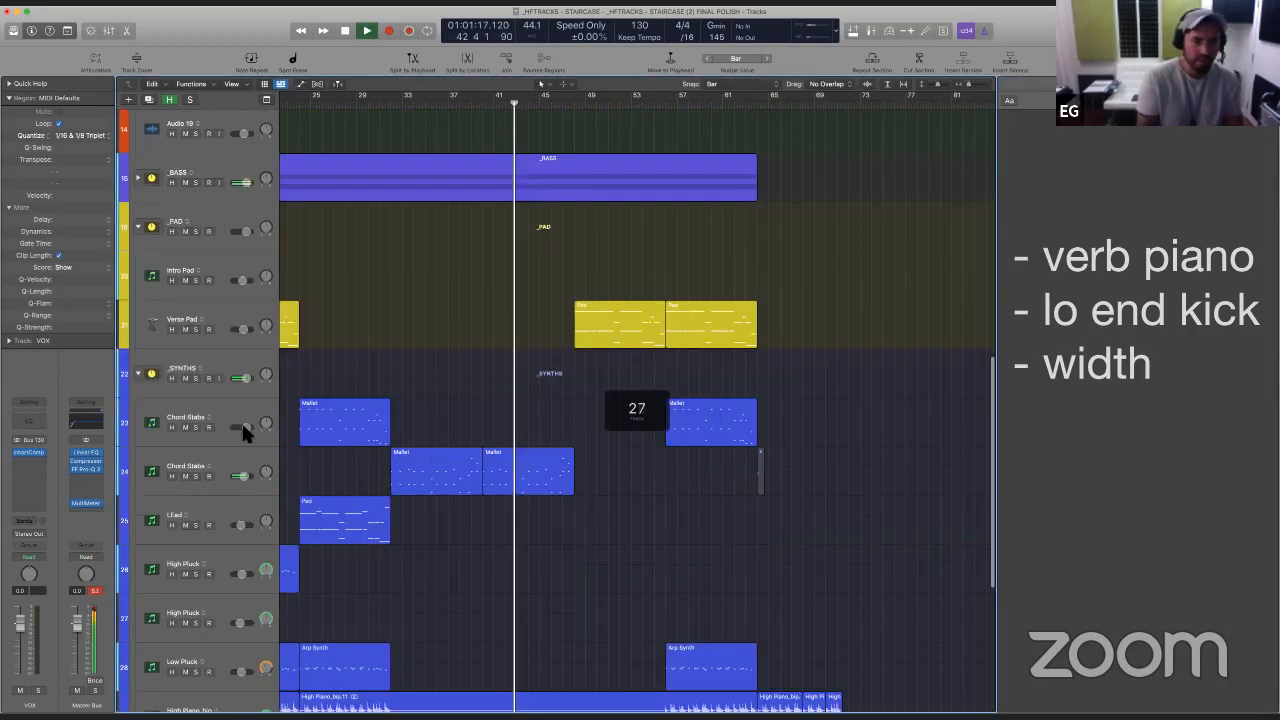
- Briefly solo the second Chord Stabs track during playback, unsolo it and stop
click(195, 416)
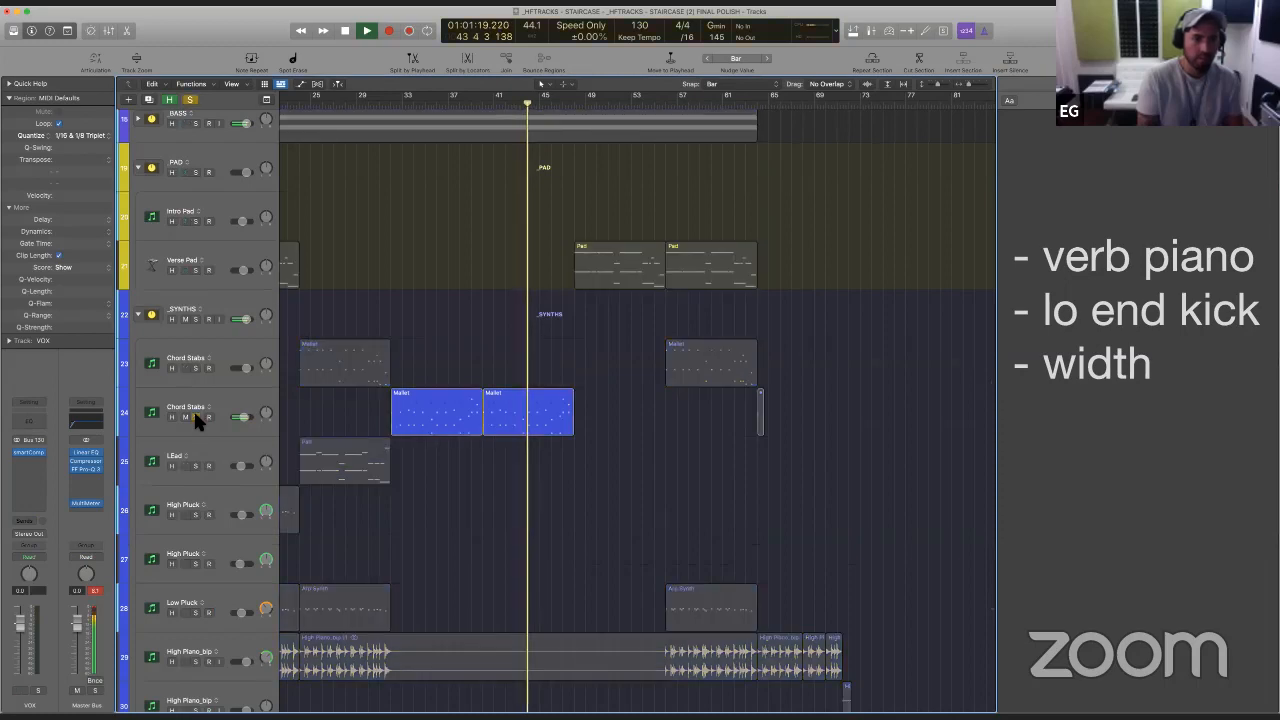
click(195, 416)
key(space)
scroll(427, 486, down, 5)
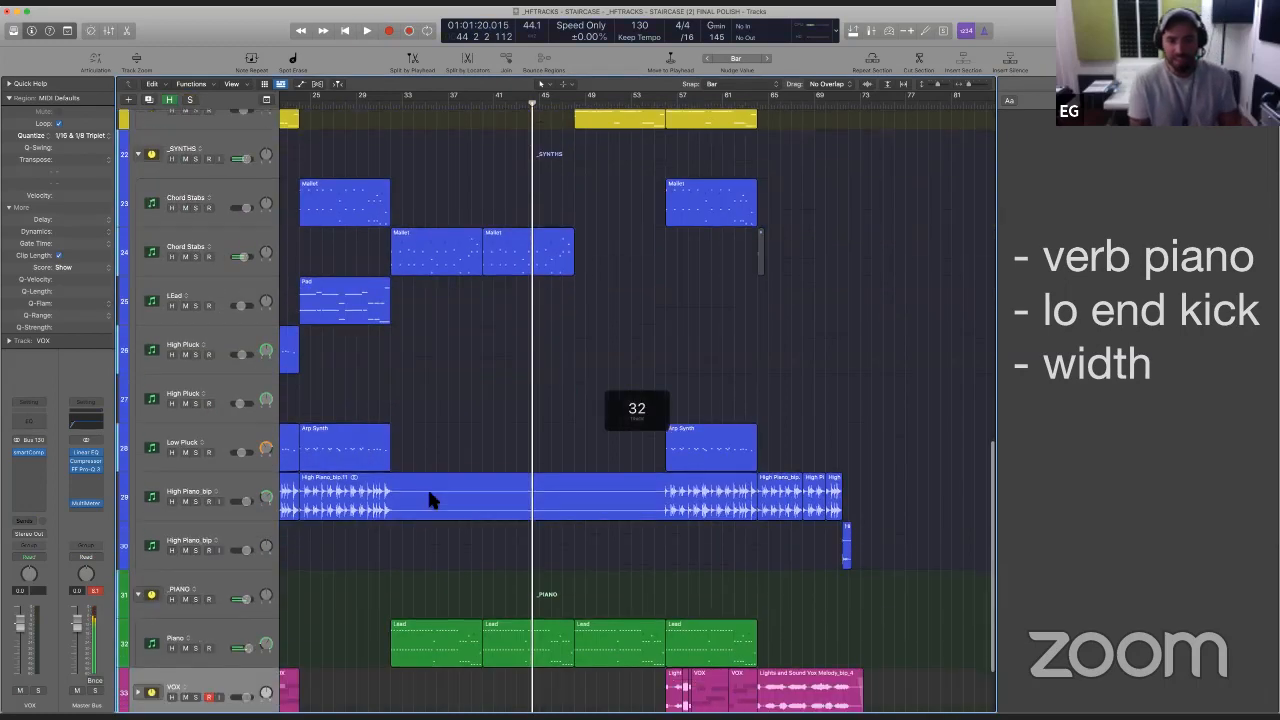
scroll(460, 183, down, 2)
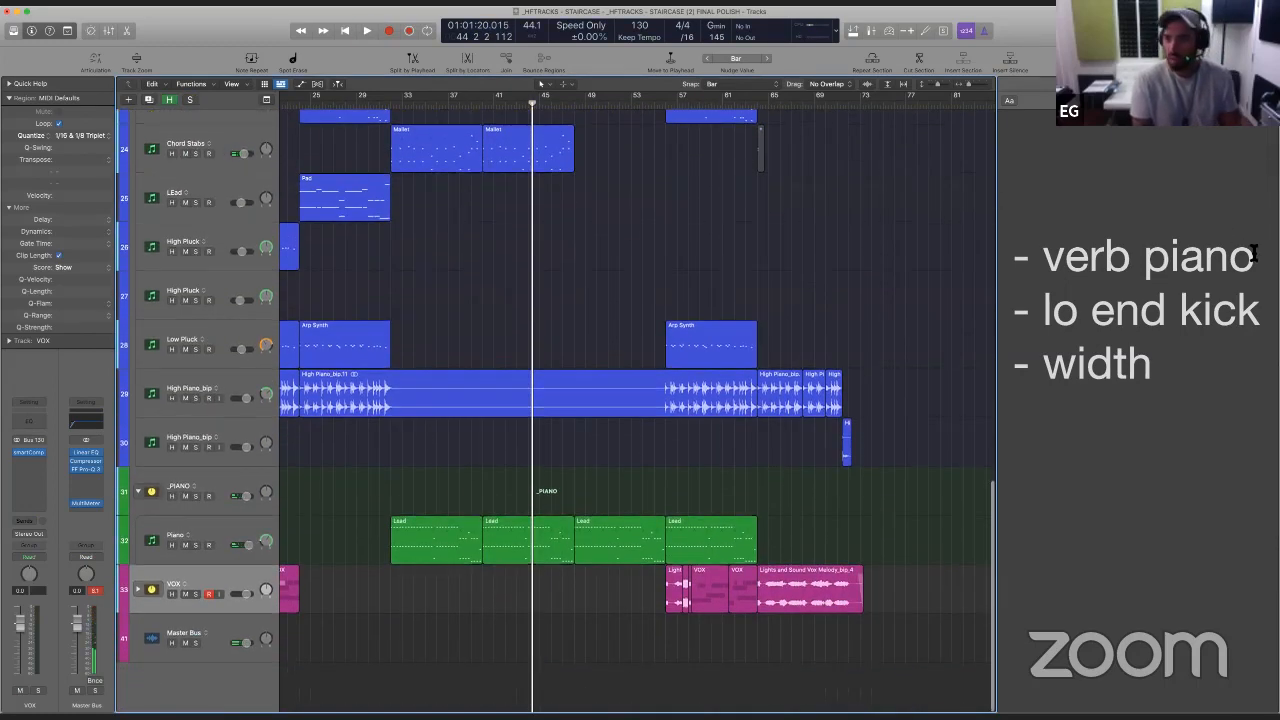
- Delete the "- verb piano" item and its empty line from the project notes
drag(1253, 255, 1016, 257)
key(BackSpace)
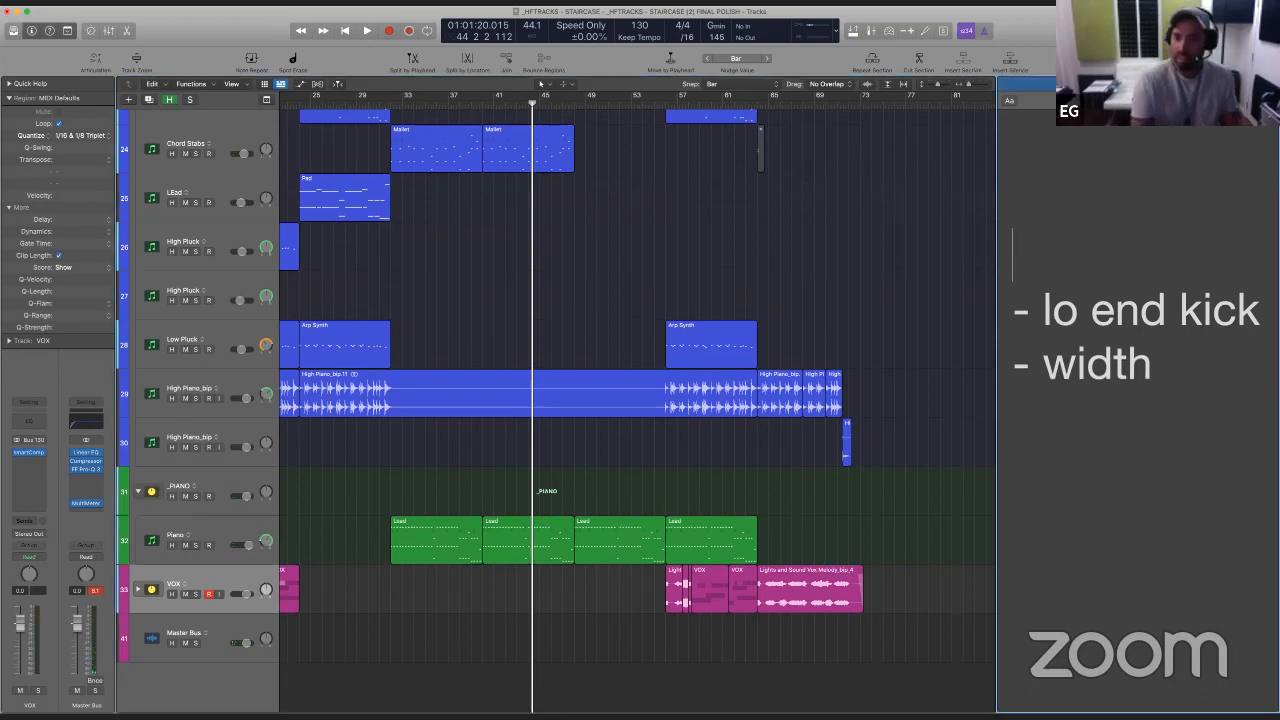
key(BackSpace)
key(BackSpace)
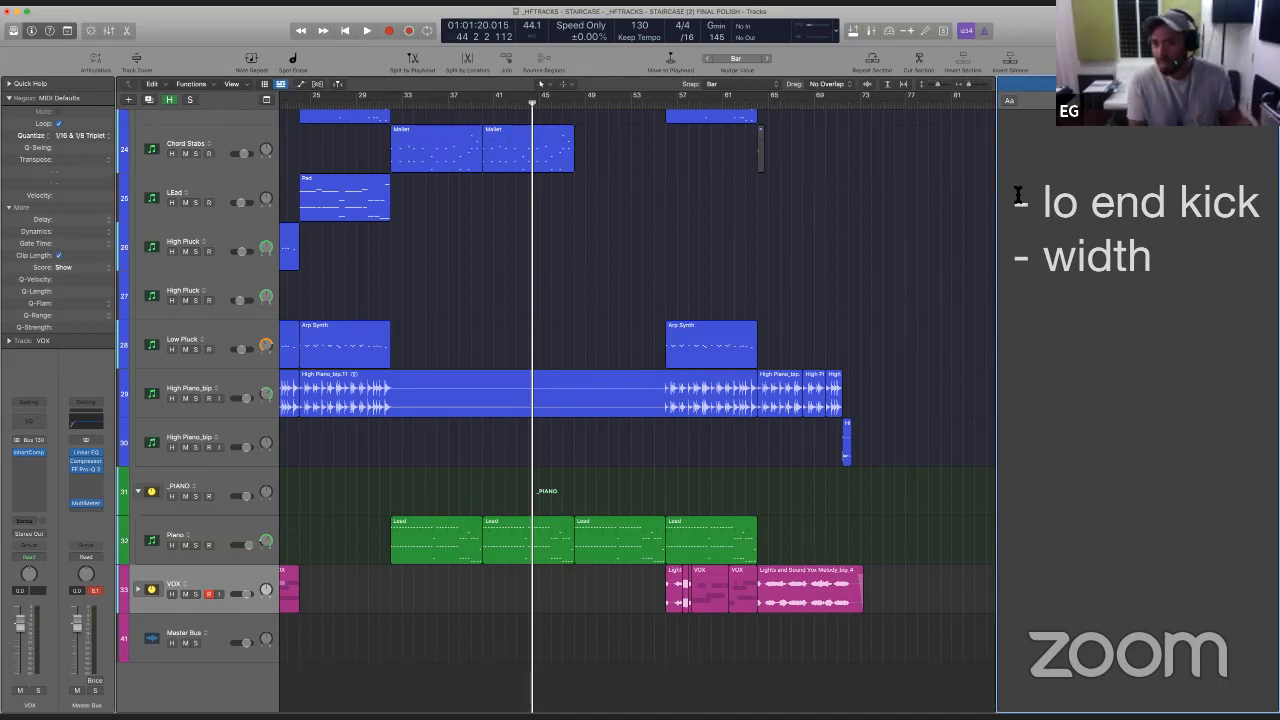
- Expand the _BASS track stack to show its individual bass tracks
key(super+shift+Right)
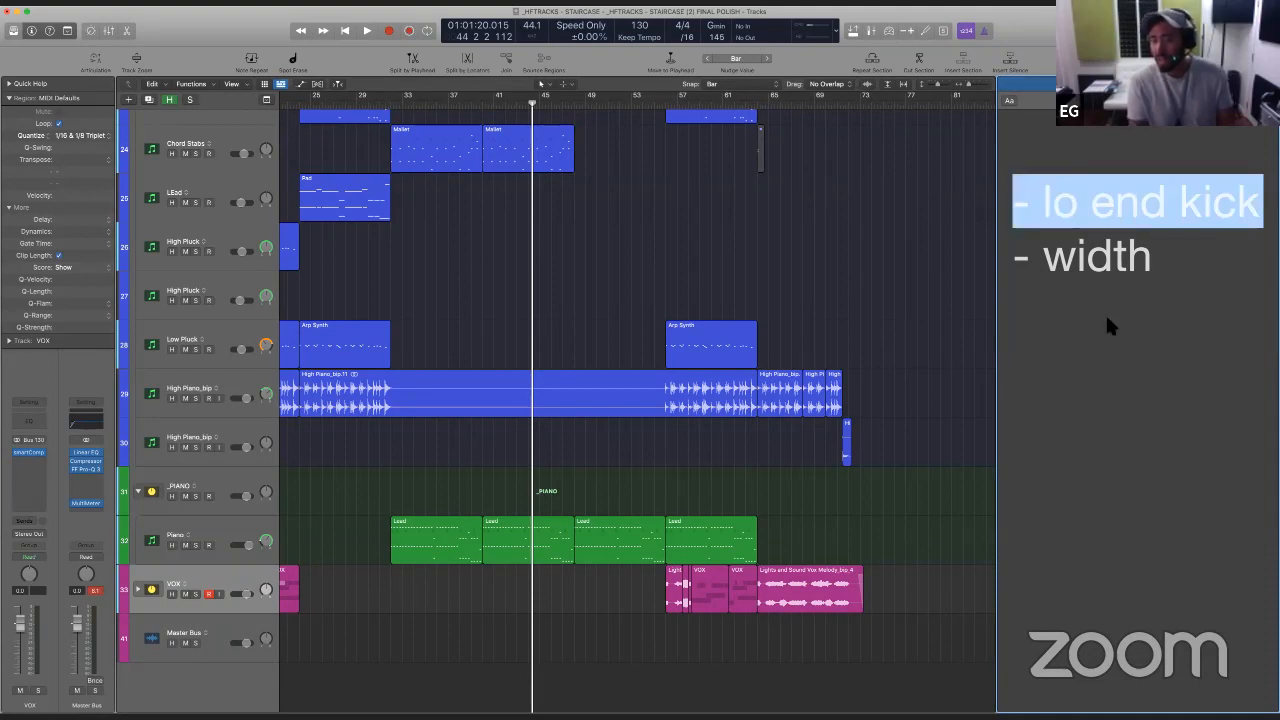
click(461, 307)
scroll(459, 300, up, 15)
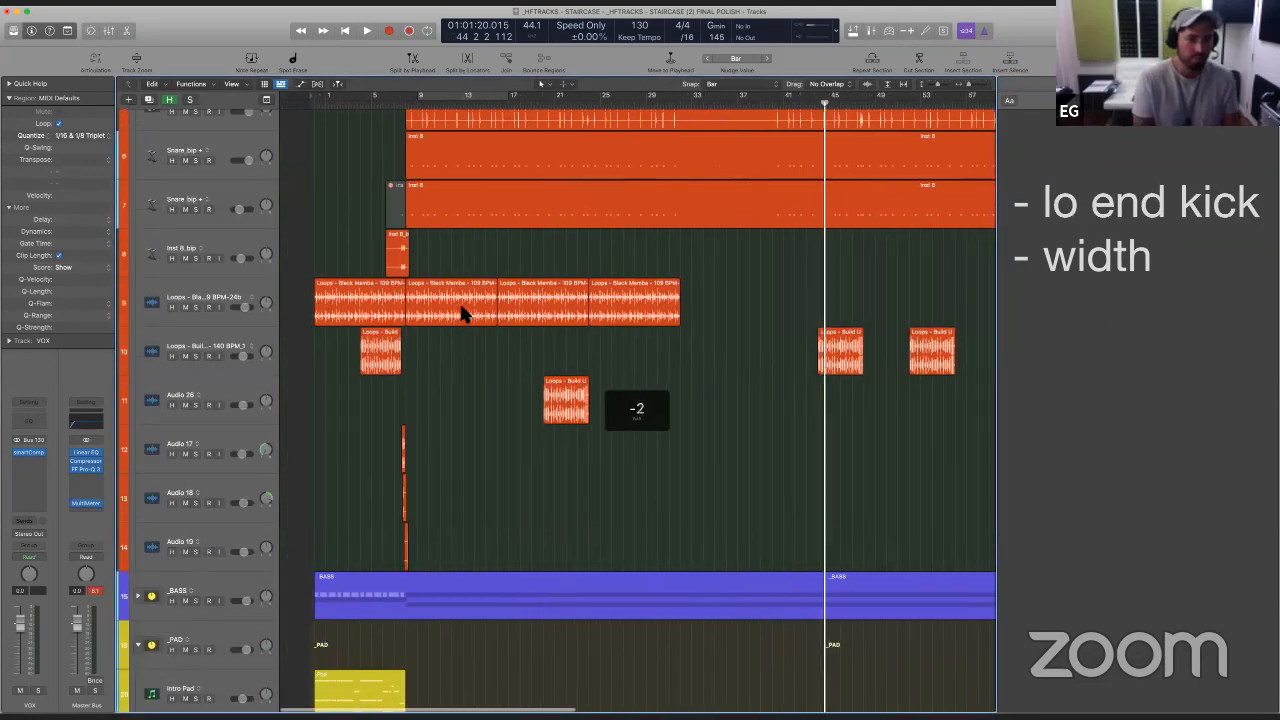
scroll(459, 300, left, 5)
scroll(460, 304, up, 2)
scroll(460, 304, down, 5)
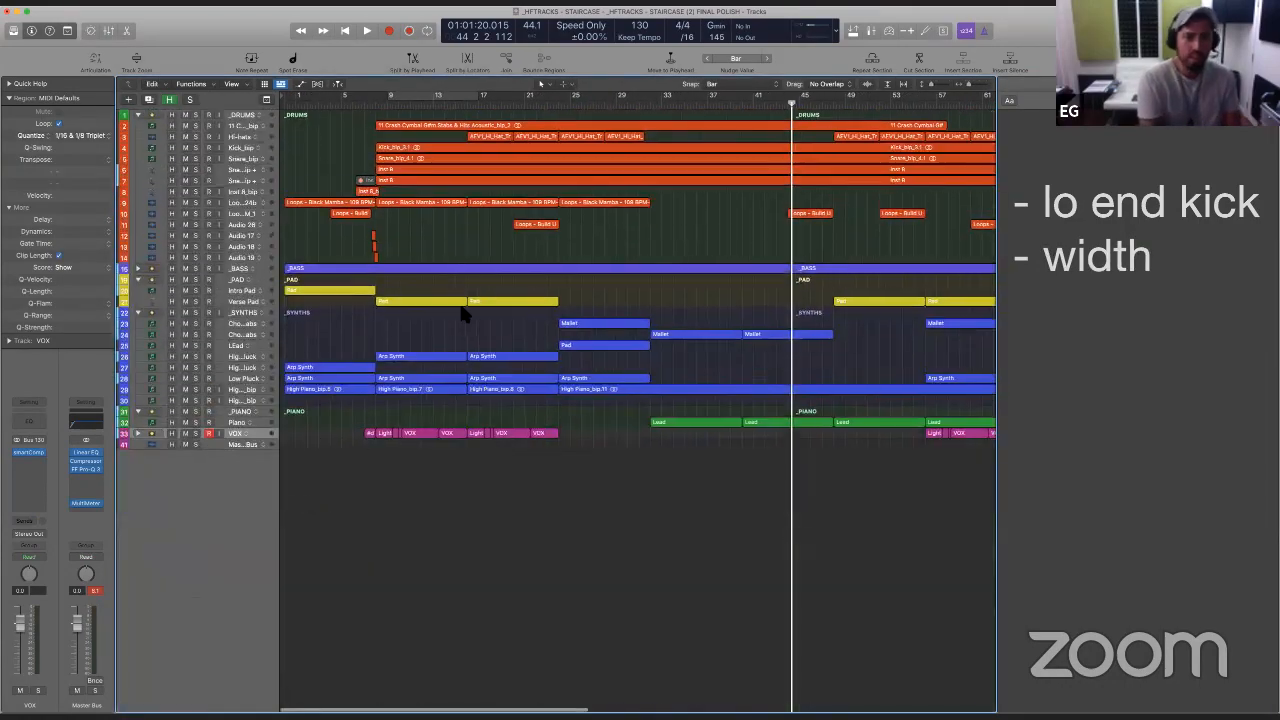
scroll(460, 304, up, 1)
click(138, 326)
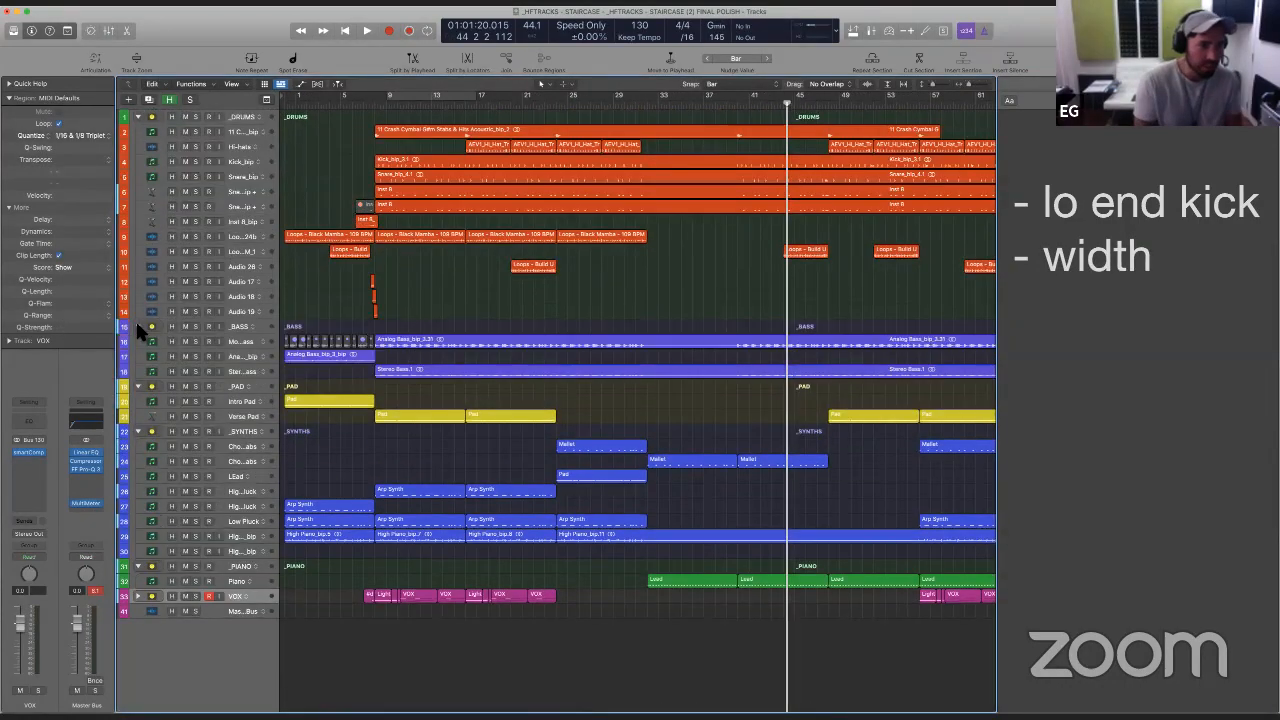
scroll(343, 296, up, 3)
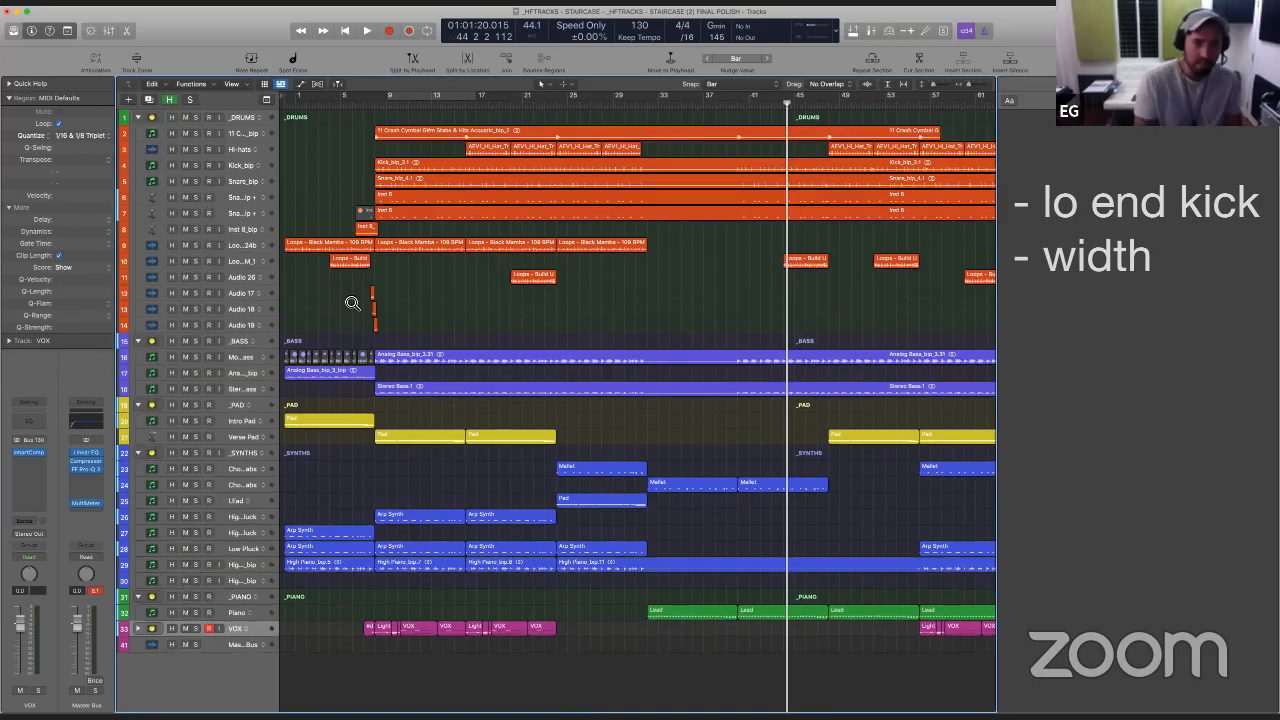
- Solo the three tracks inside the _BASS stack, play them from about bar 7, and select the stack's main track
click(366, 110)
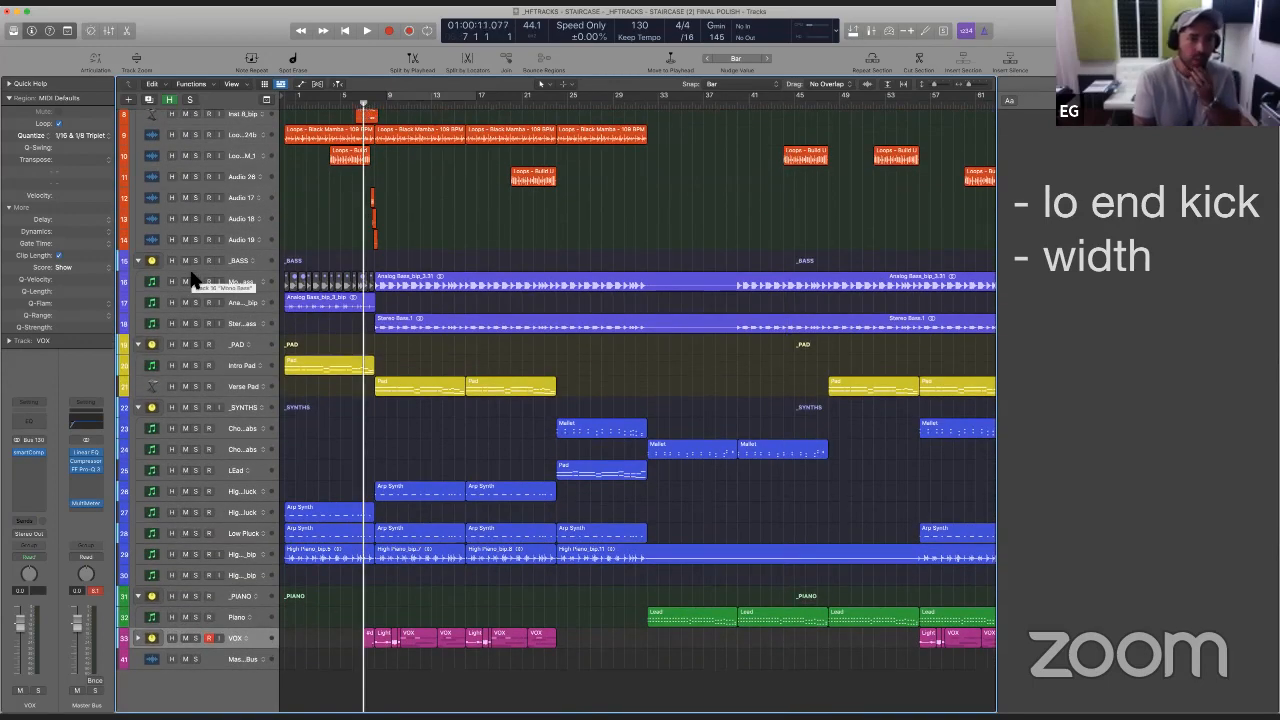
drag(196, 281, 201, 315)
key(space)
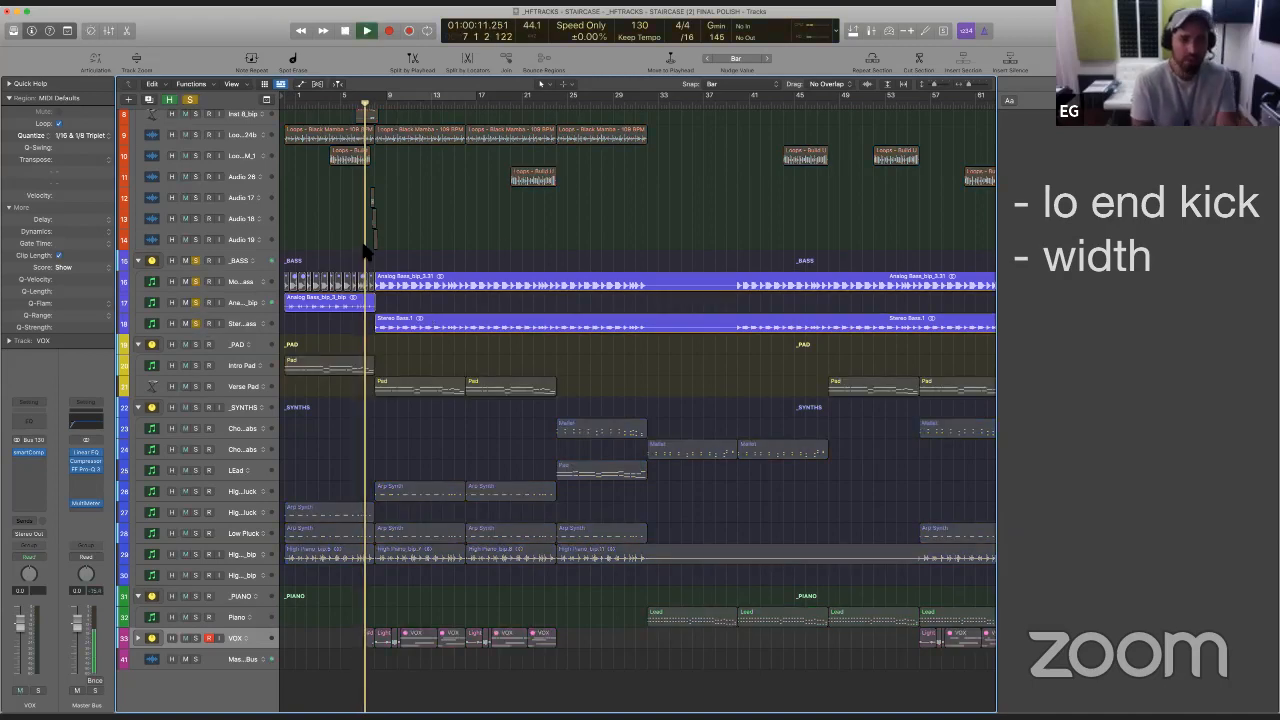
drag(348, 245, 518, 382)
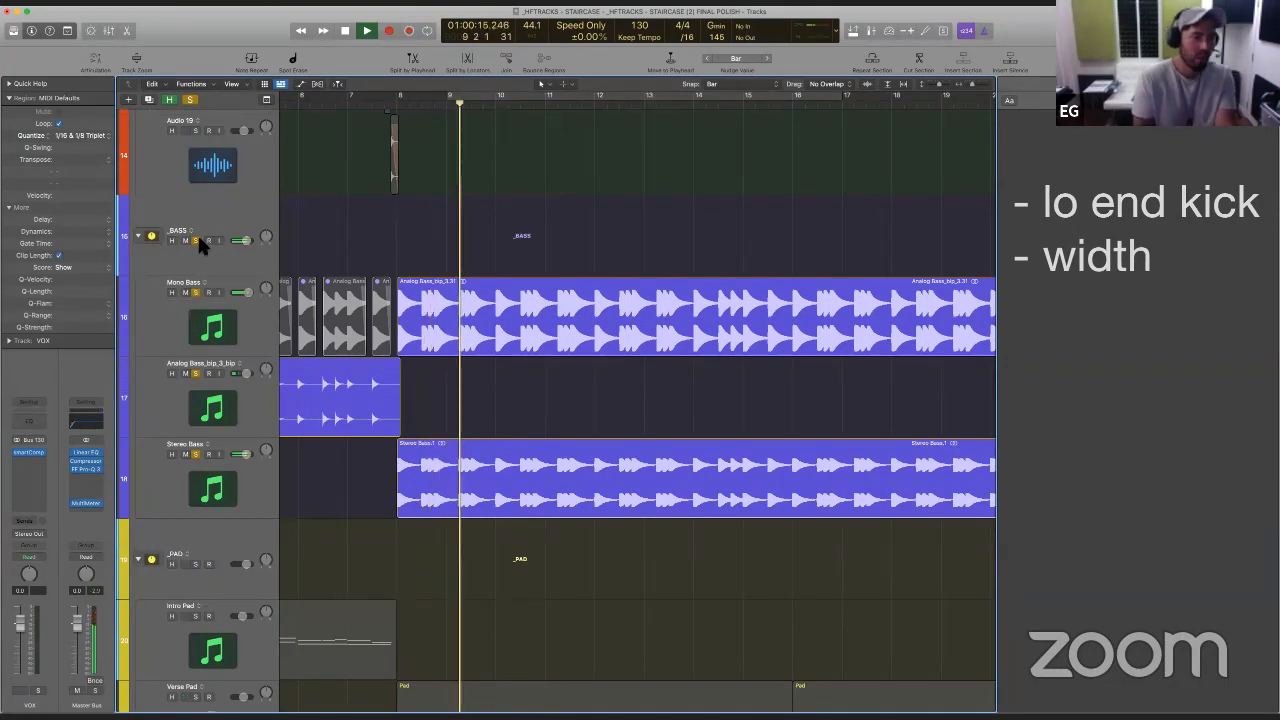
click(199, 204)
key(space)
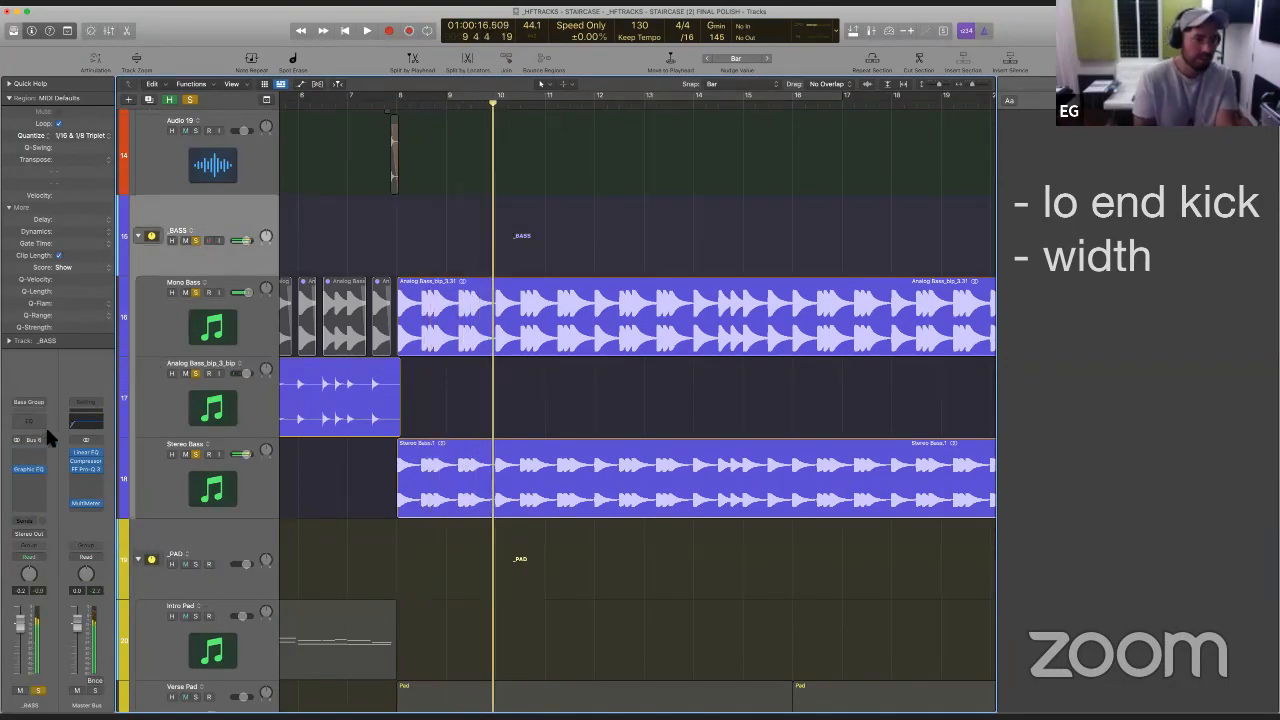
- Check the bass low end in the master bus's Linear Phase EQ analyzer, close it and clear all solos
click(90, 456)
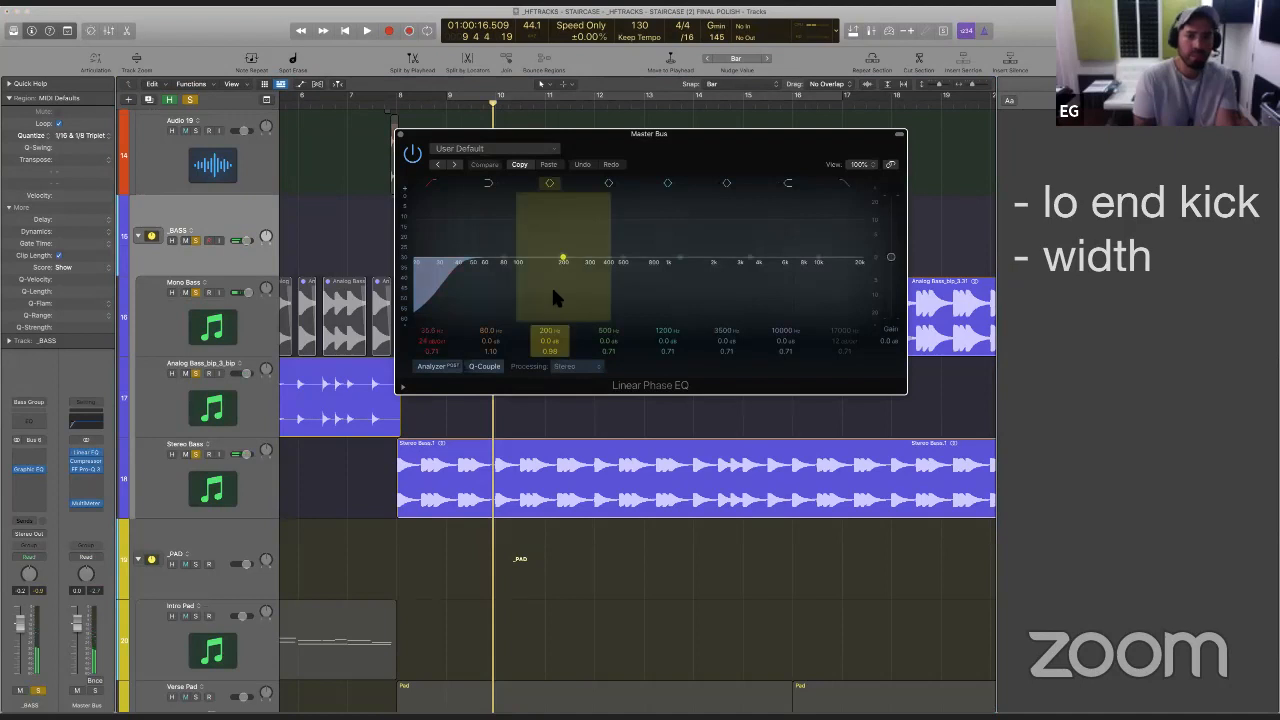
key(space)
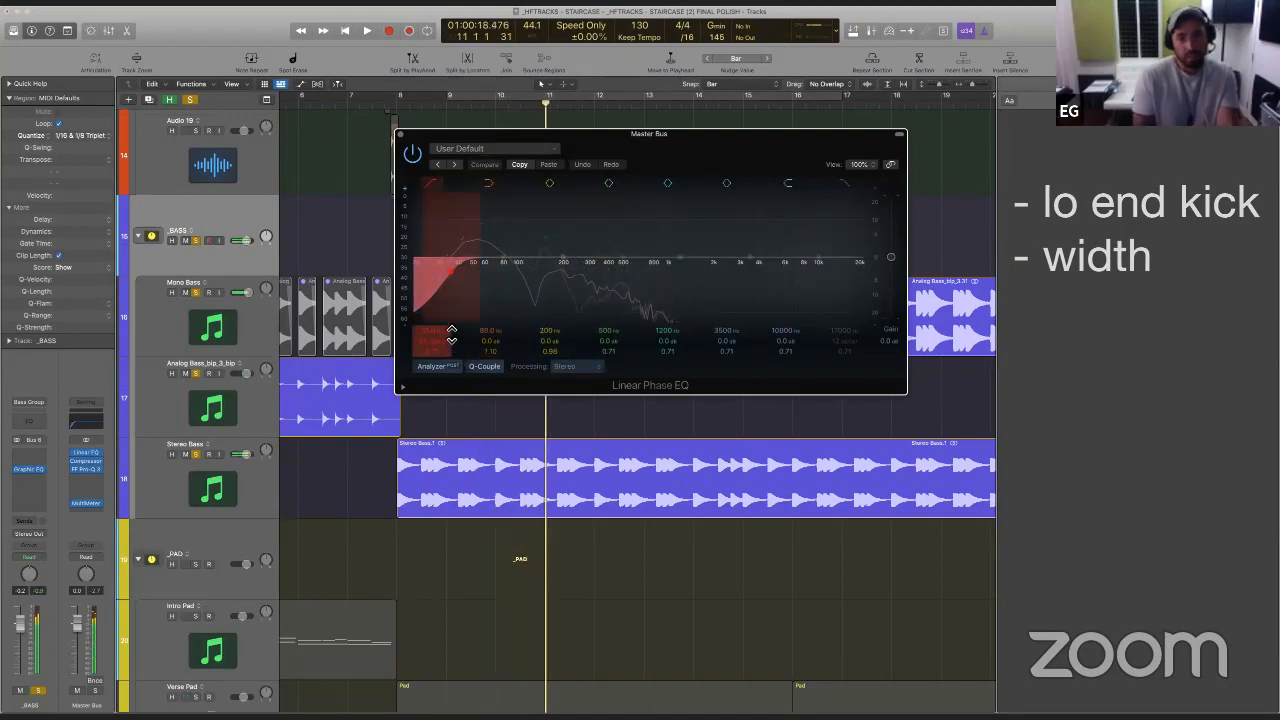
click(401, 133)
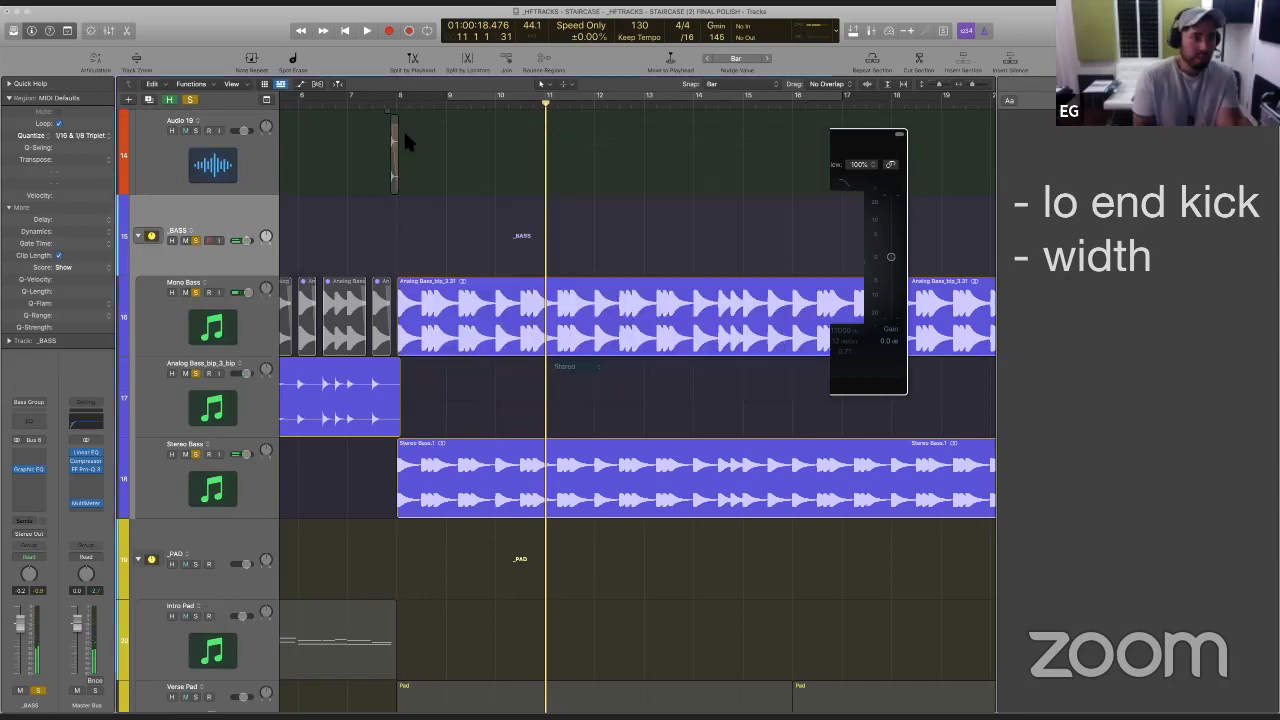
click(190, 100)
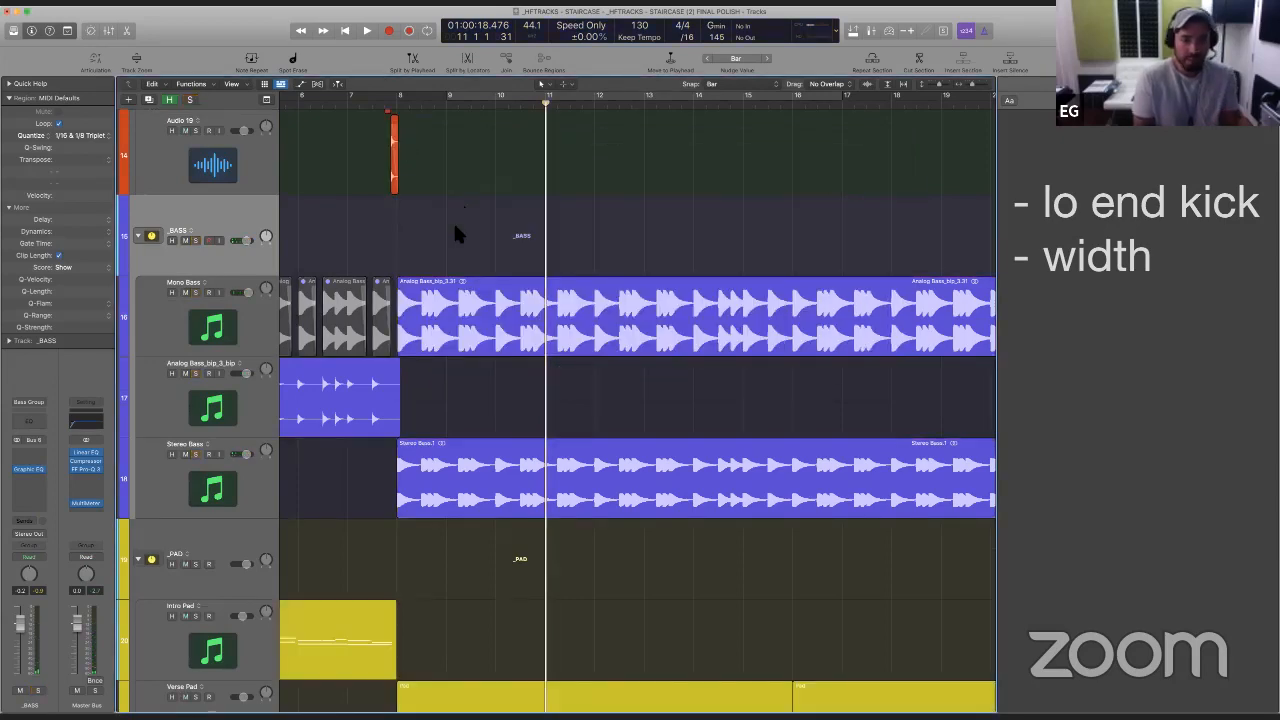
- Add a Channel EQ to the Kick_bip track and place the playhead just before bar 8
scroll(453, 220, up, 15)
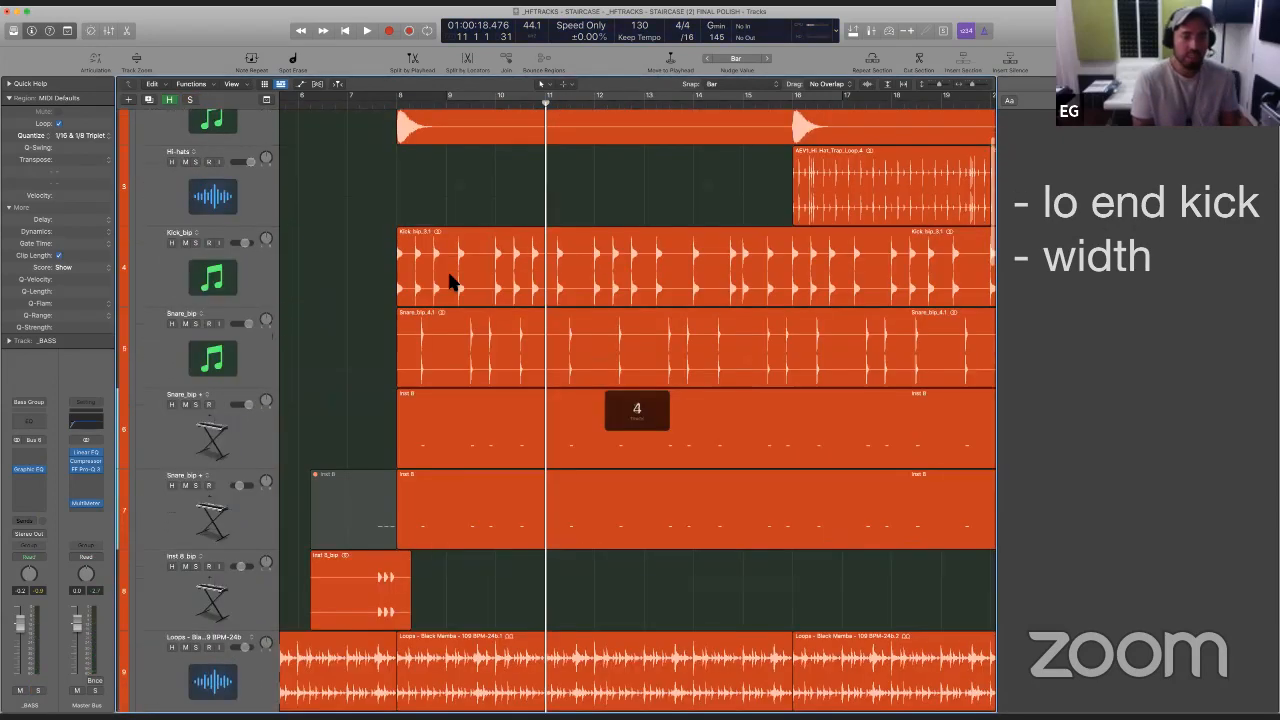
scroll(452, 284, up, 2)
click(374, 104)
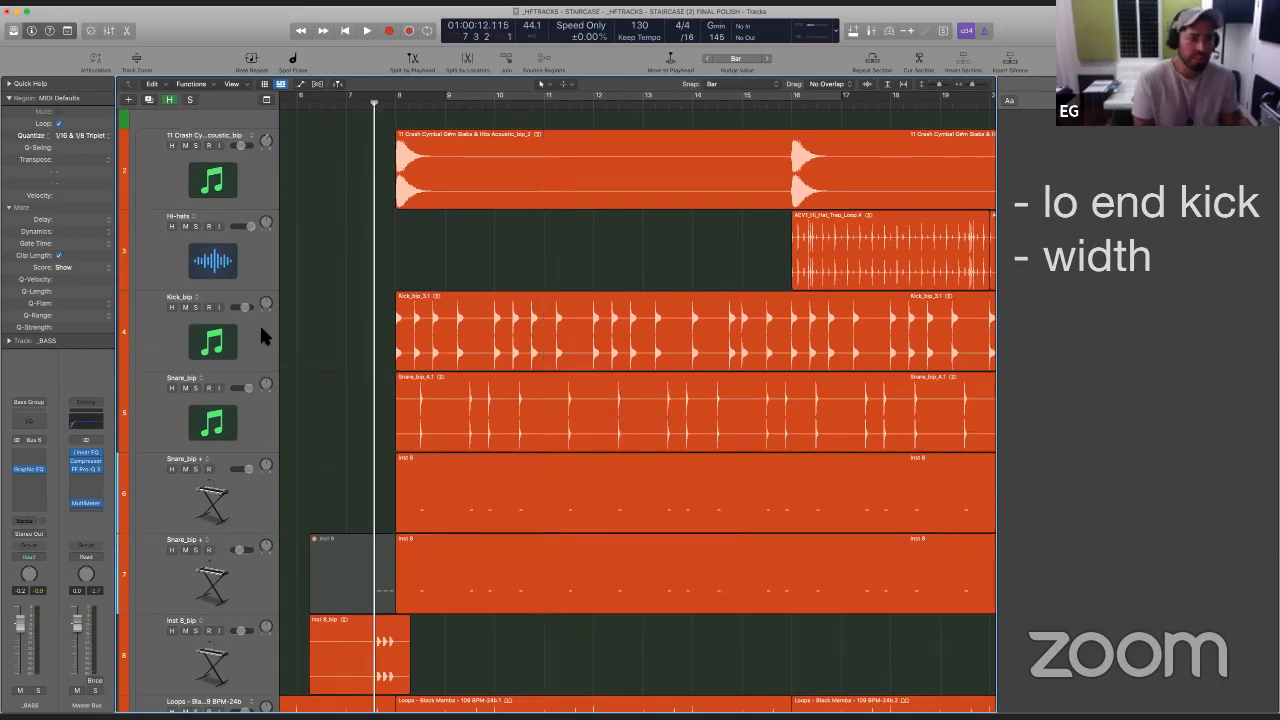
click(237, 345)
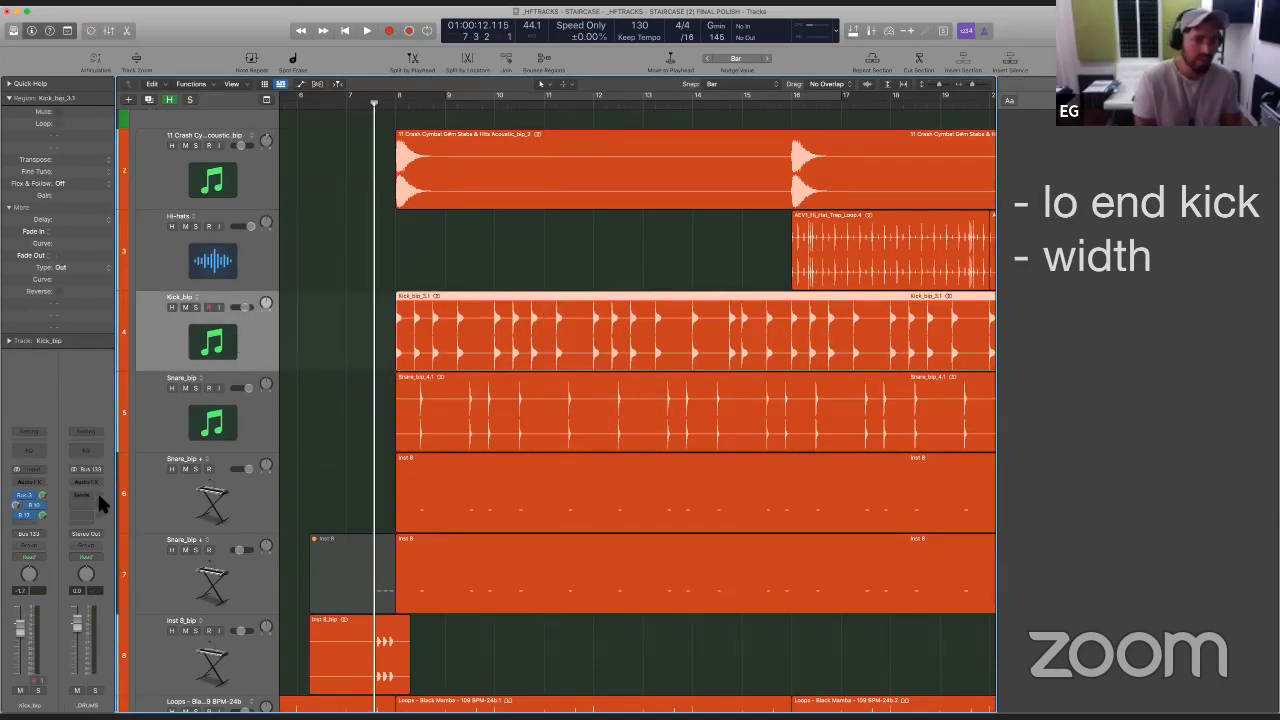
click(38, 451)
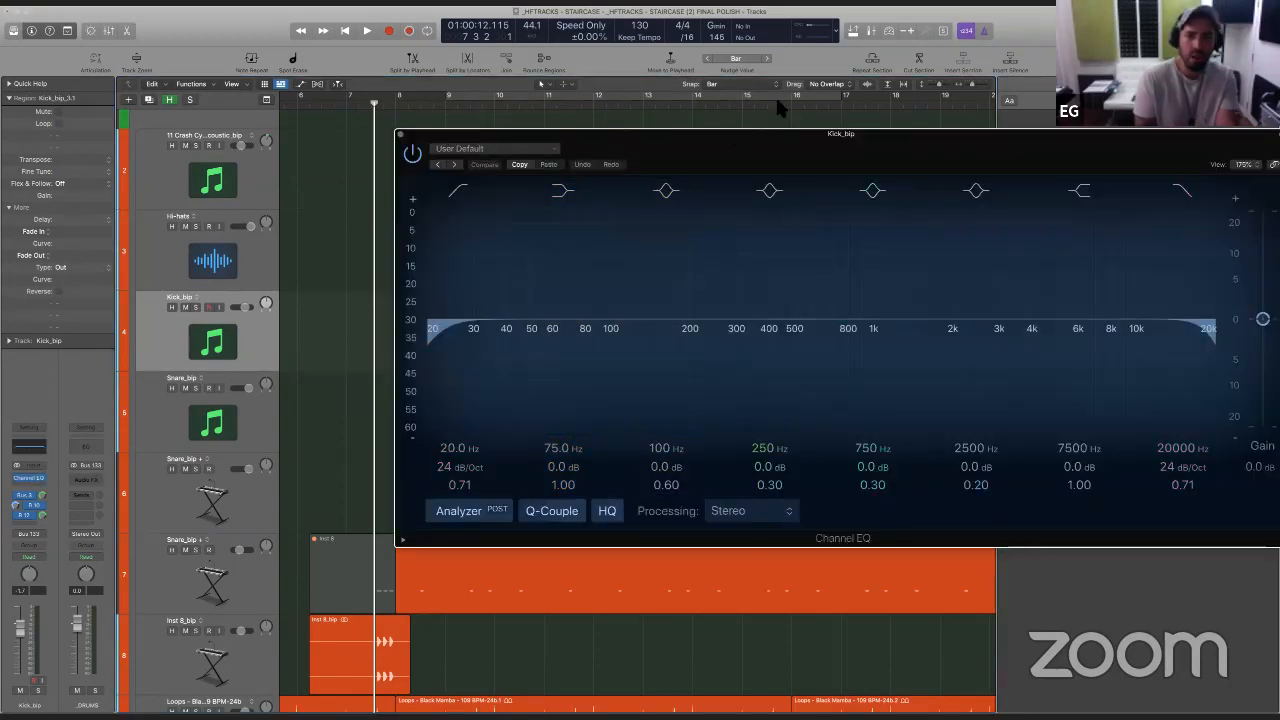
drag(762, 133, 1019, 140)
- Play the Kick_bip track soloed, examine its low-frequency spectrum in the Channel EQ, stop and close the EQ window
key(space)
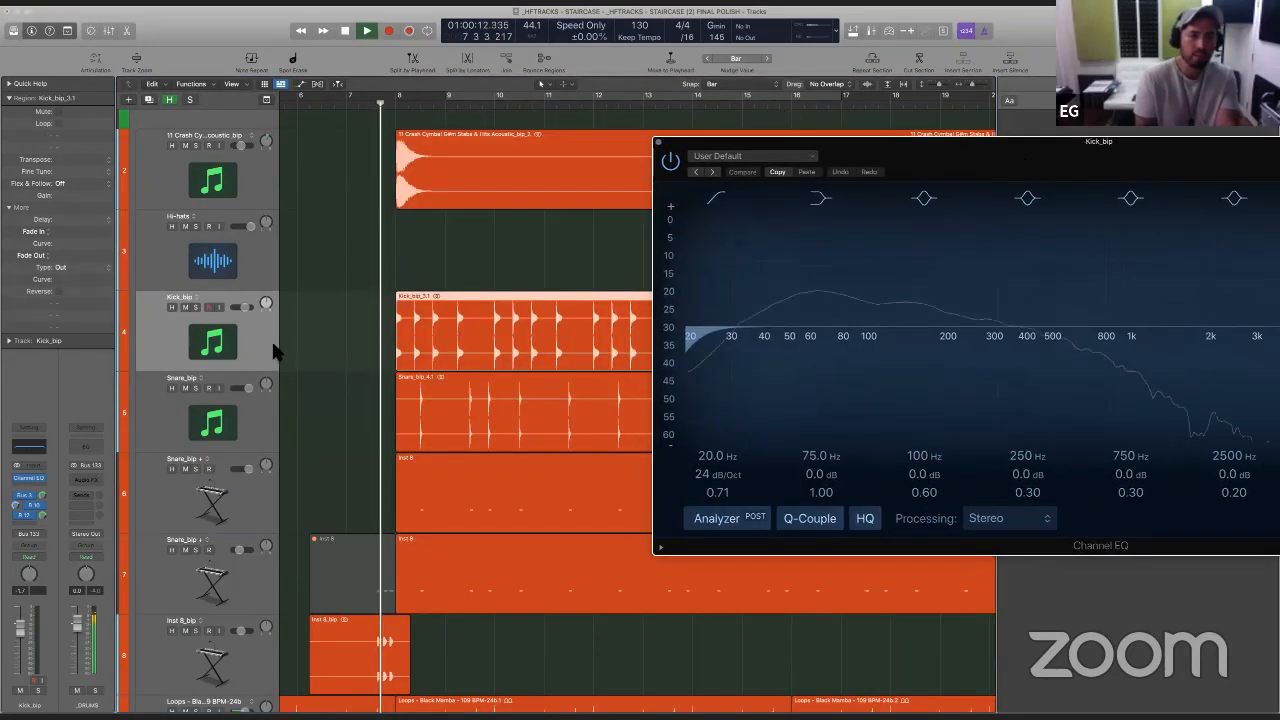
click(196, 307)
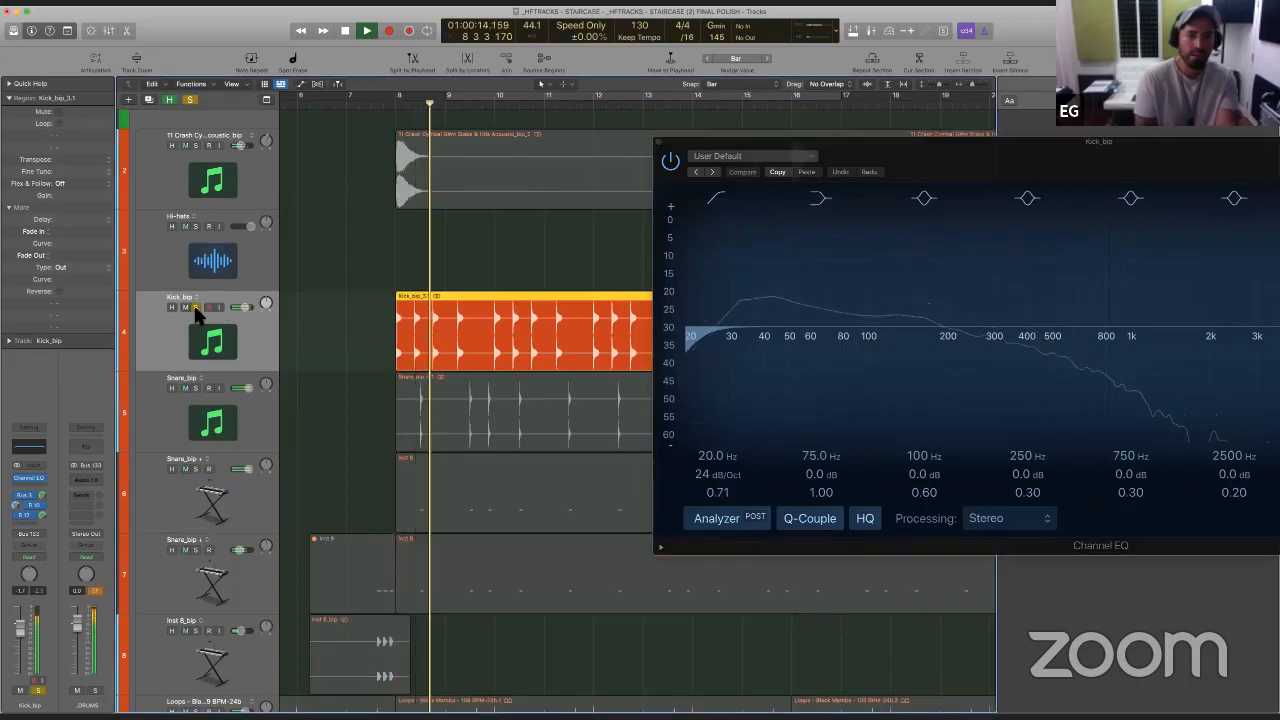
drag(1034, 157, 714, 127)
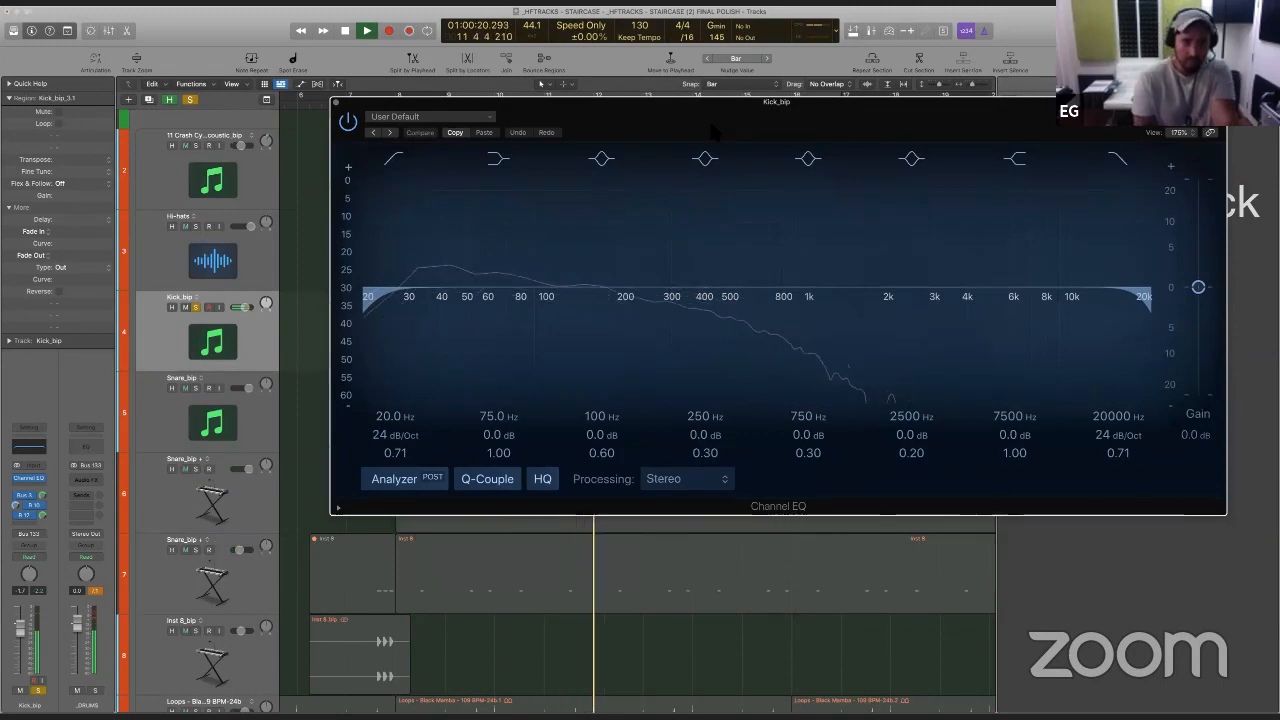
key(space)
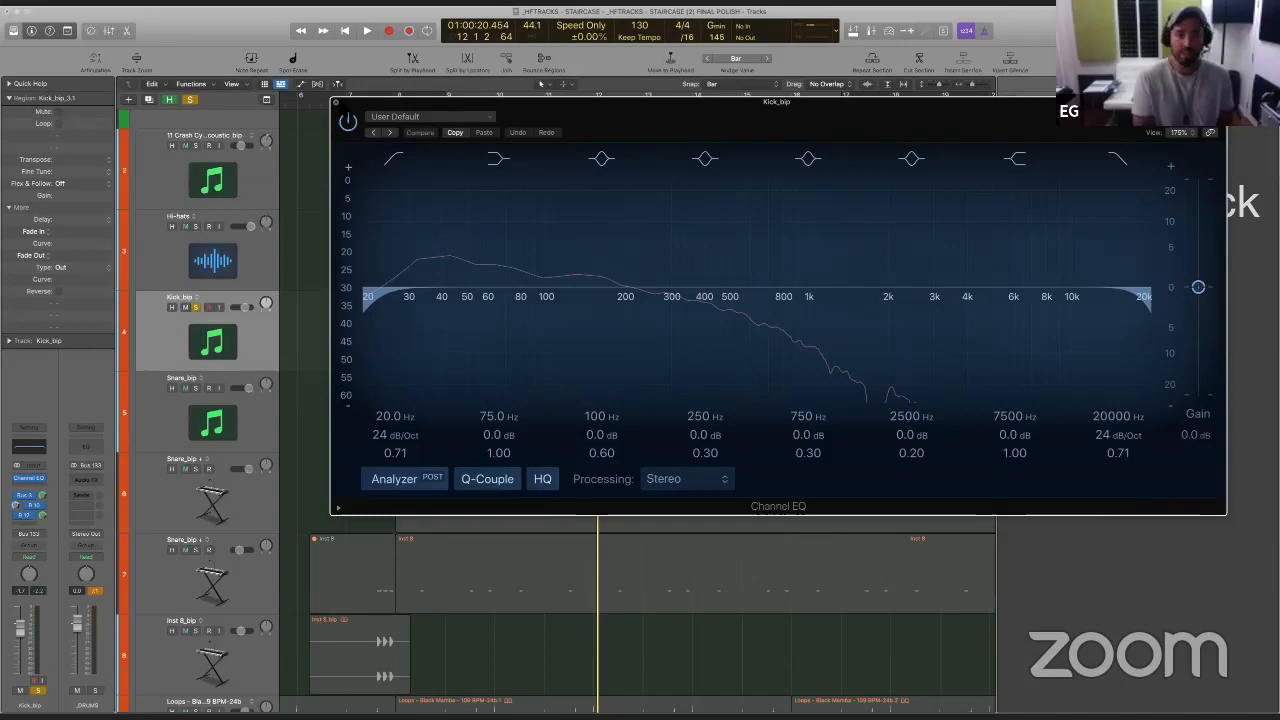
click(336, 102)
- Collapse the _BASS stack and insert smartComp in the empty plug-in slot above its Graphic EQ
scroll(341, 278, down, 15)
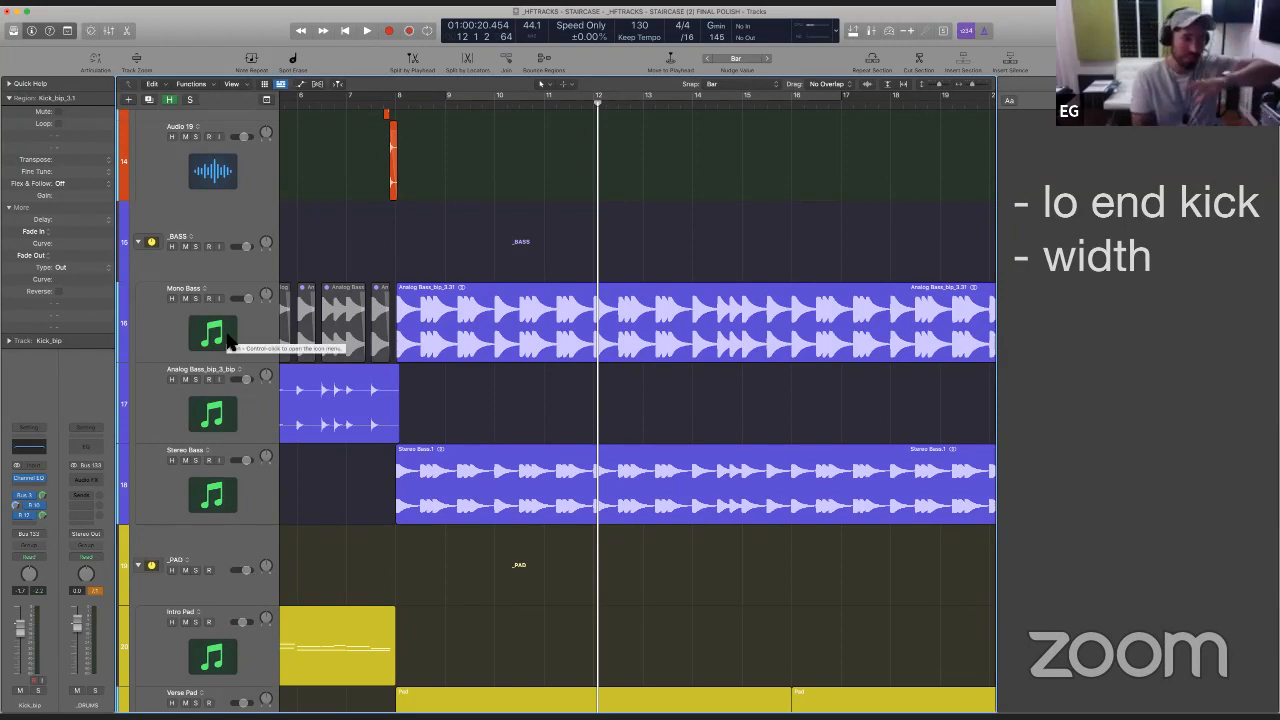
click(138, 242)
click(171, 232)
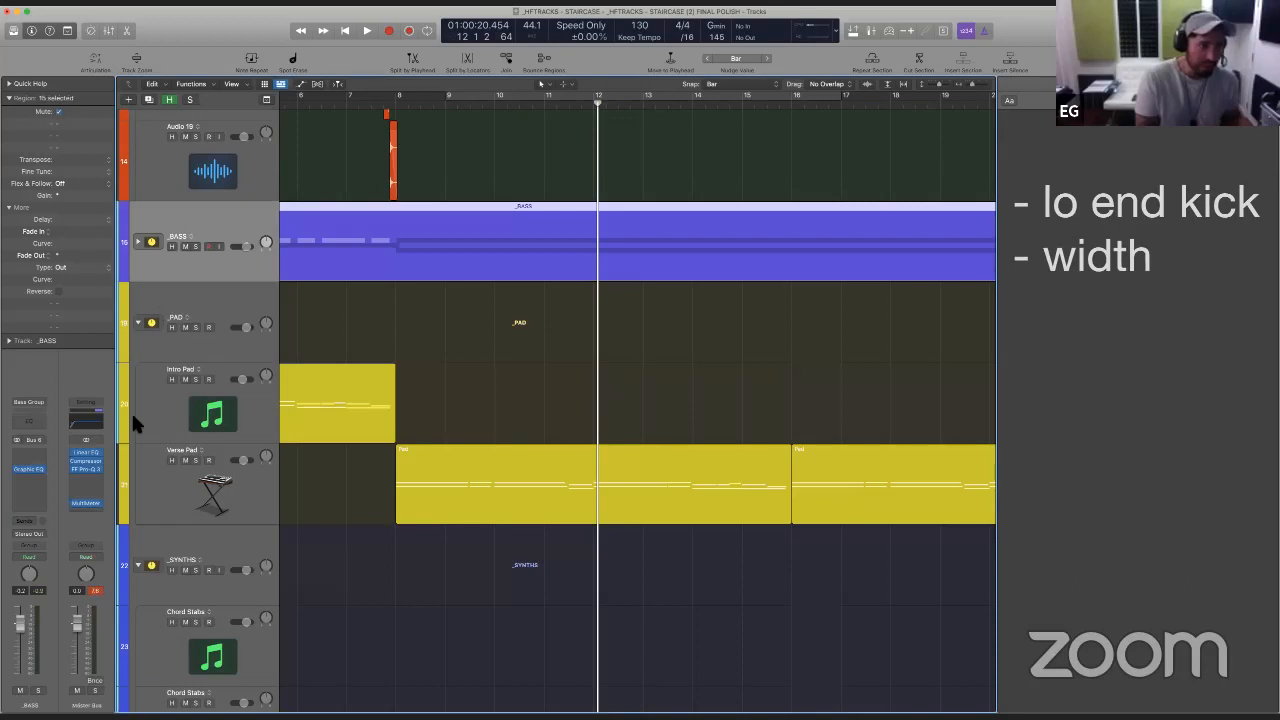
click(38, 456)
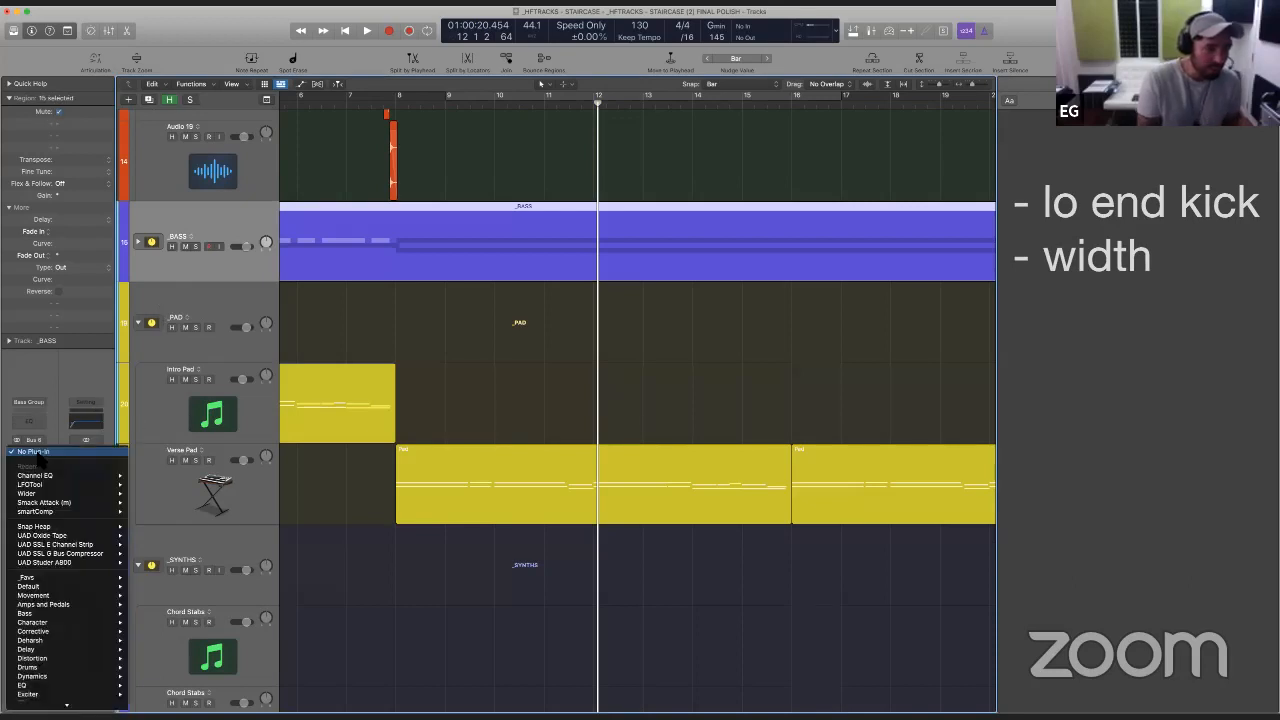
click(68, 512)
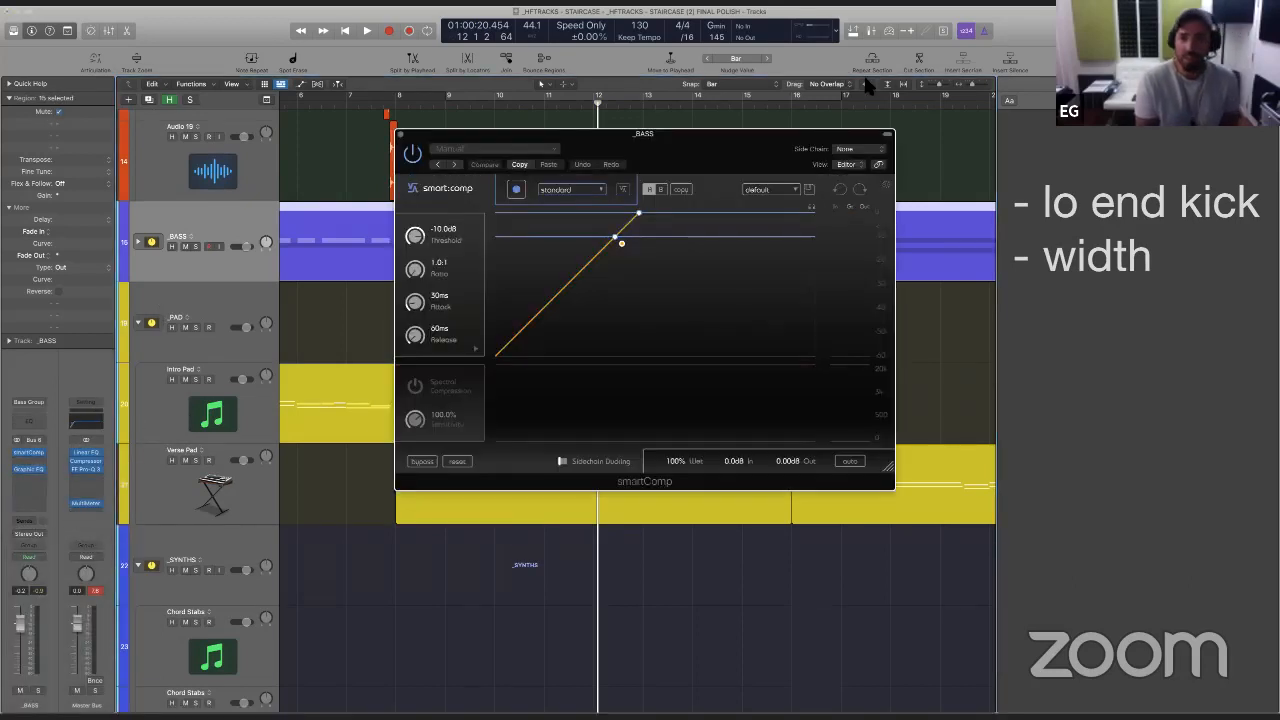
drag(751, 143, 946, 171)
- Rename the Kick_bip track as "Kick_bip (Trigger)"
scroll(400, 295, up, 10)
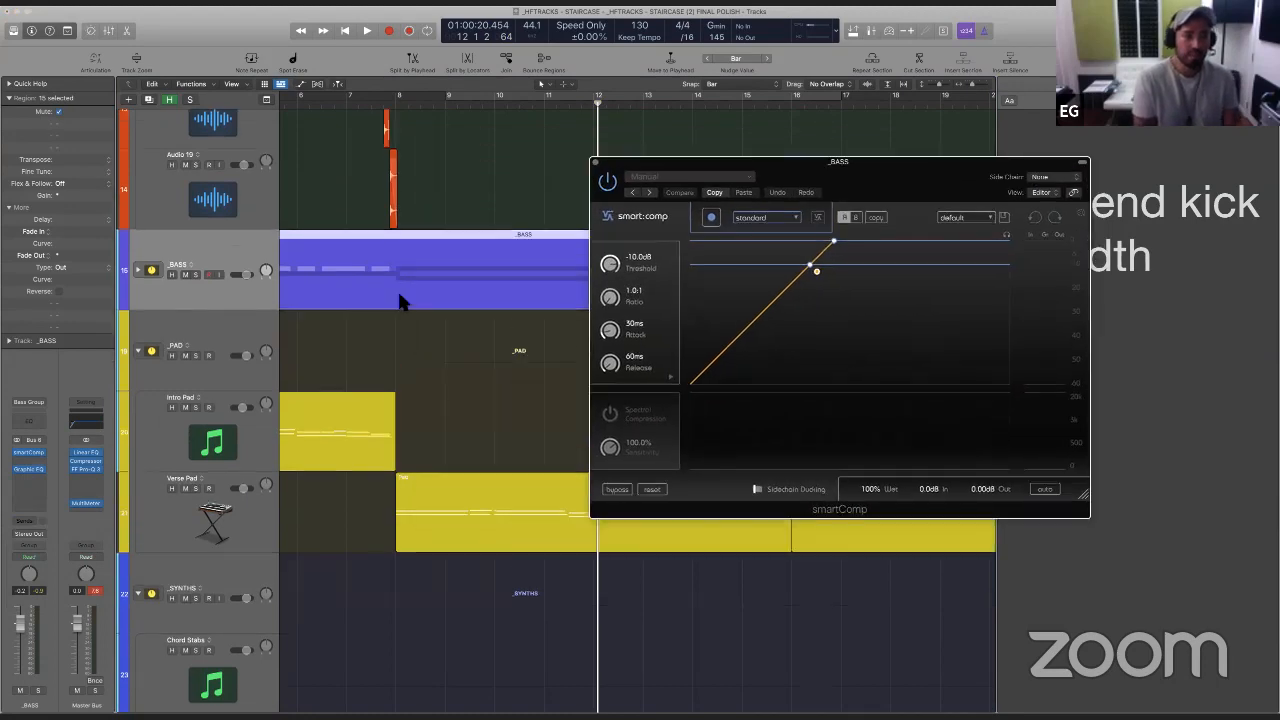
scroll(397, 290, up, 4)
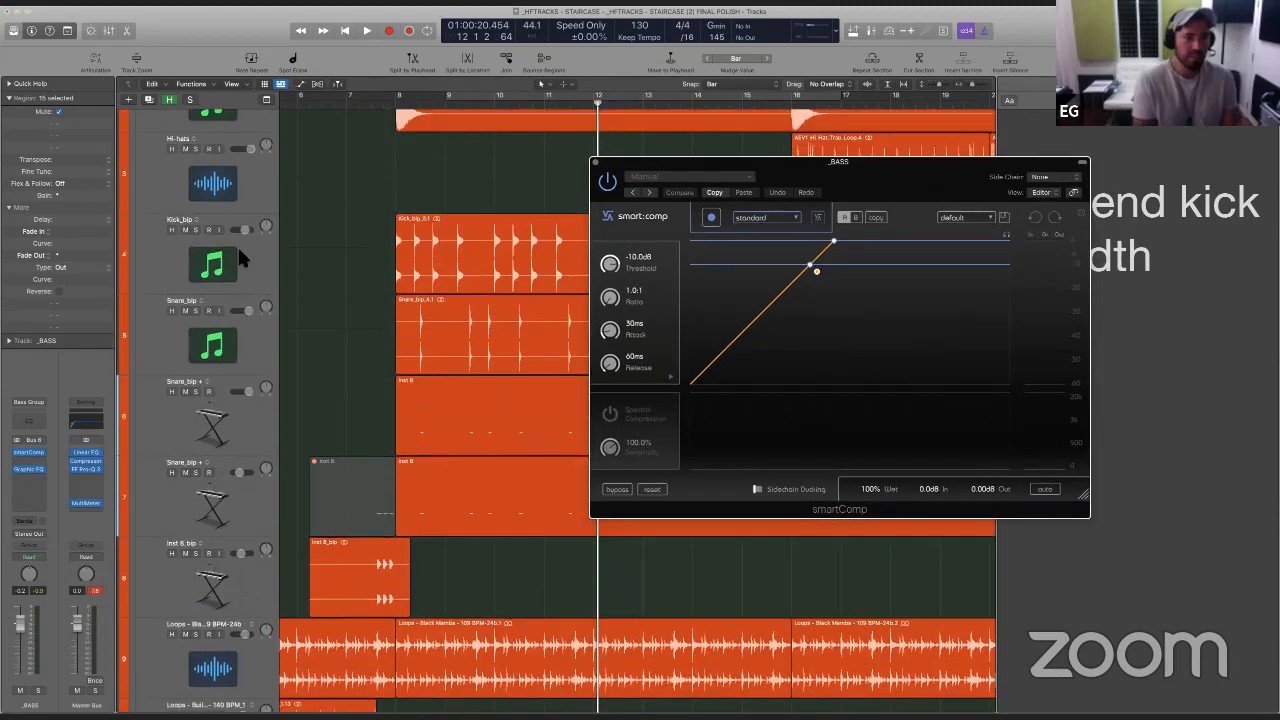
click(237, 258)
double_click(180, 218)
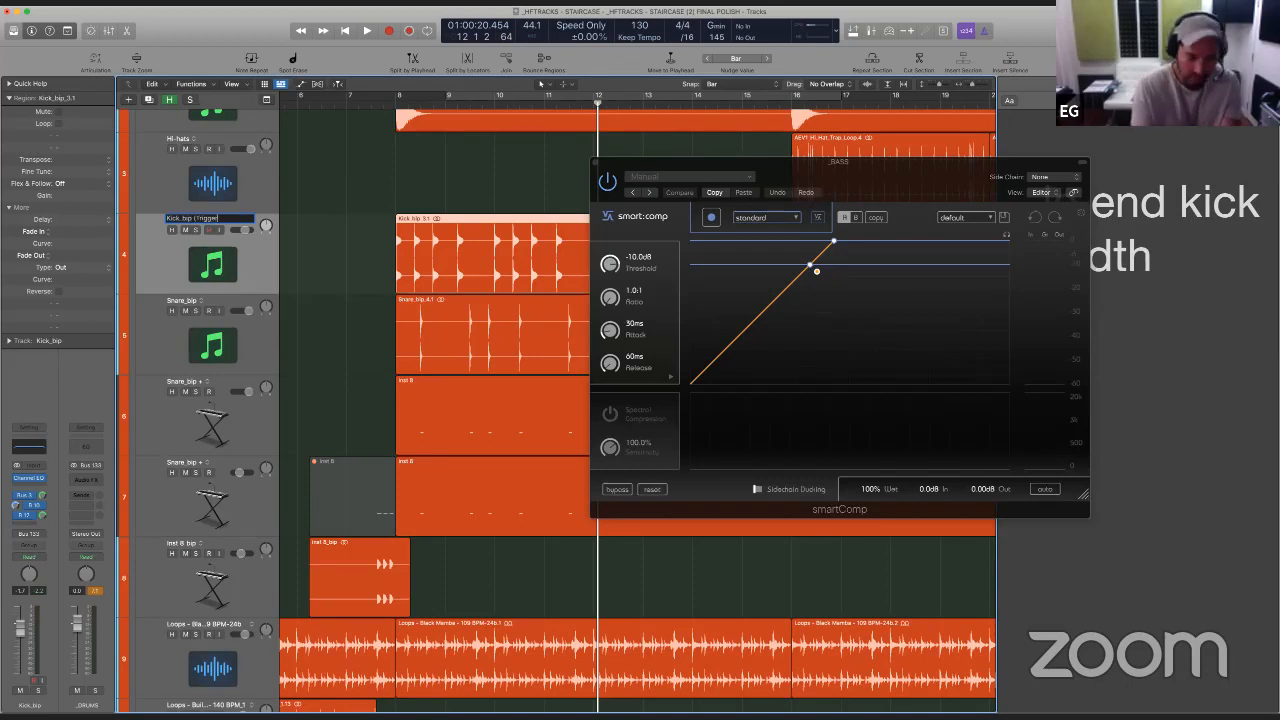
text((Trigger))
key(Return)
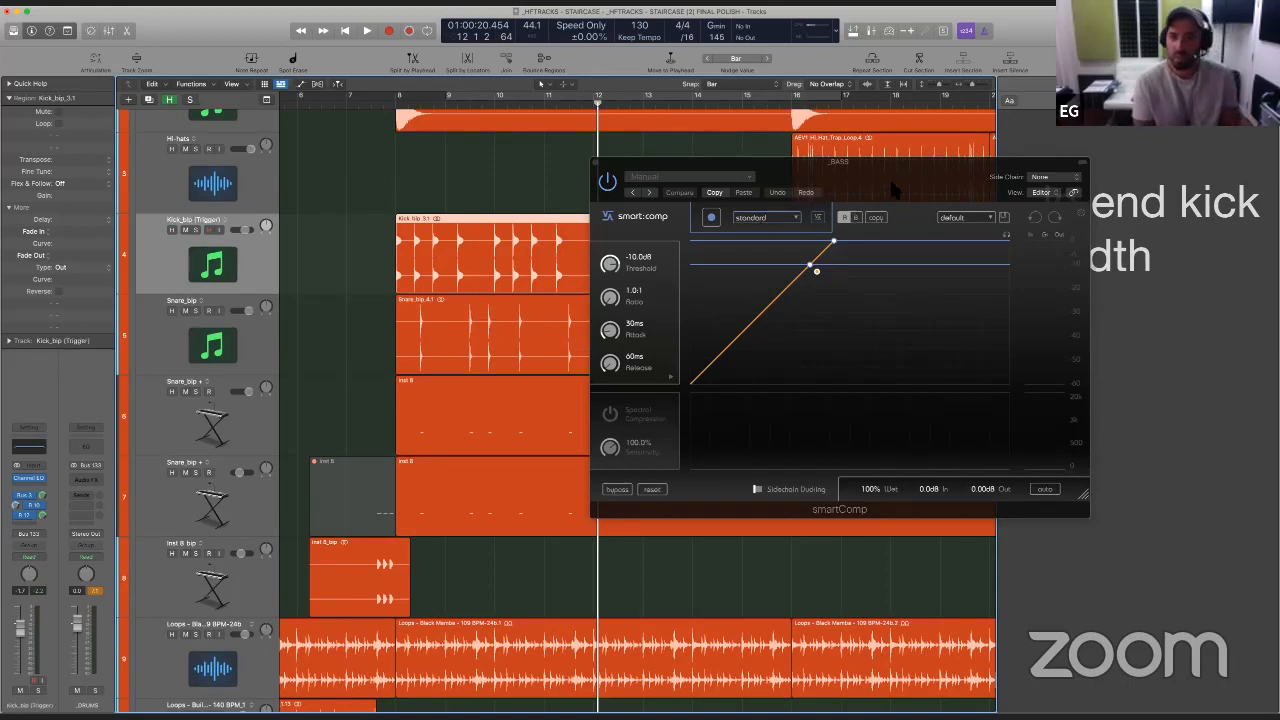
- Start smartComp's learning on the _BASS stack, place the playhead just after bar 8 and solo the stack
drag(893, 190, 839, 177)
scroll(371, 346, down, 10)
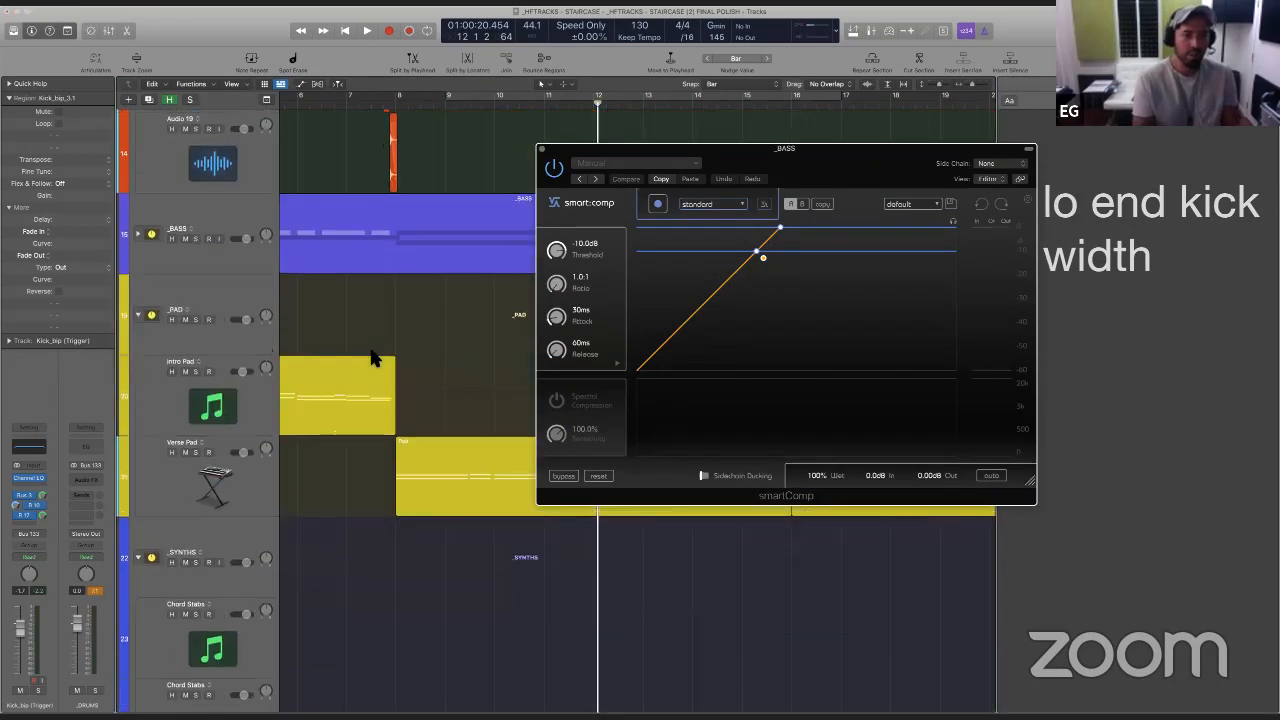
scroll(393, 345, left, 5)
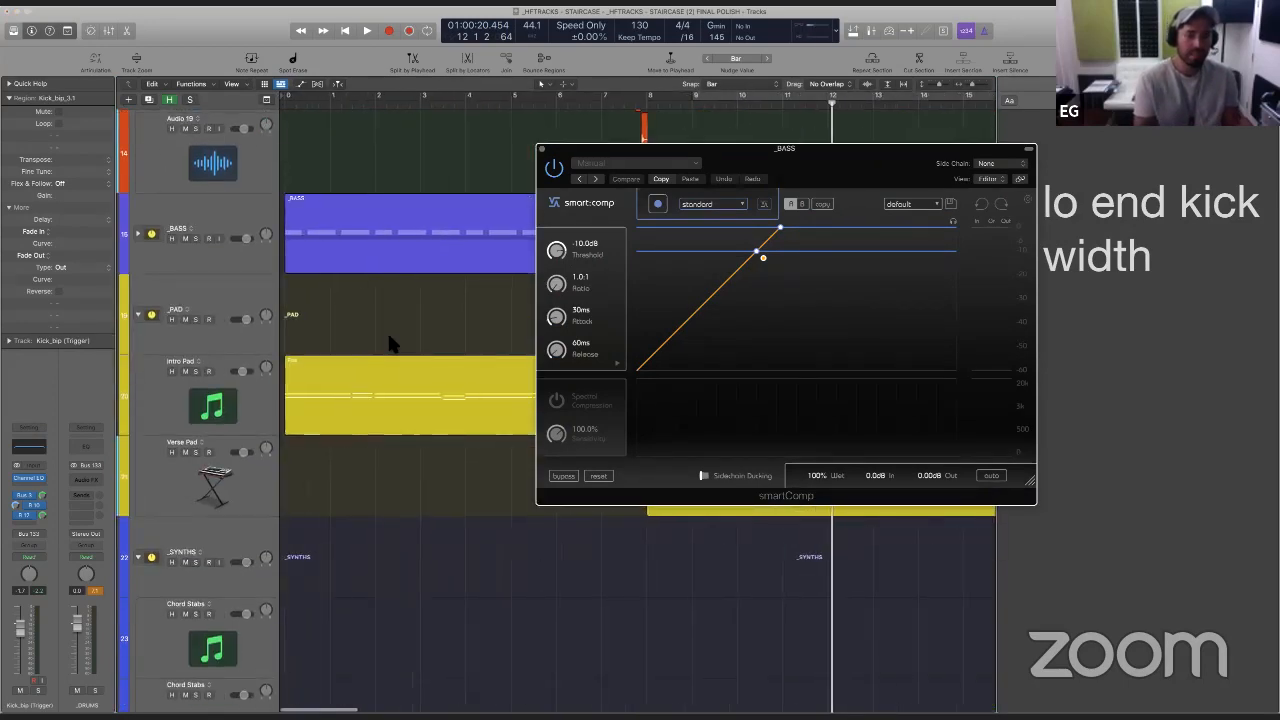
key(space)
drag(613, 148, 666, 289)
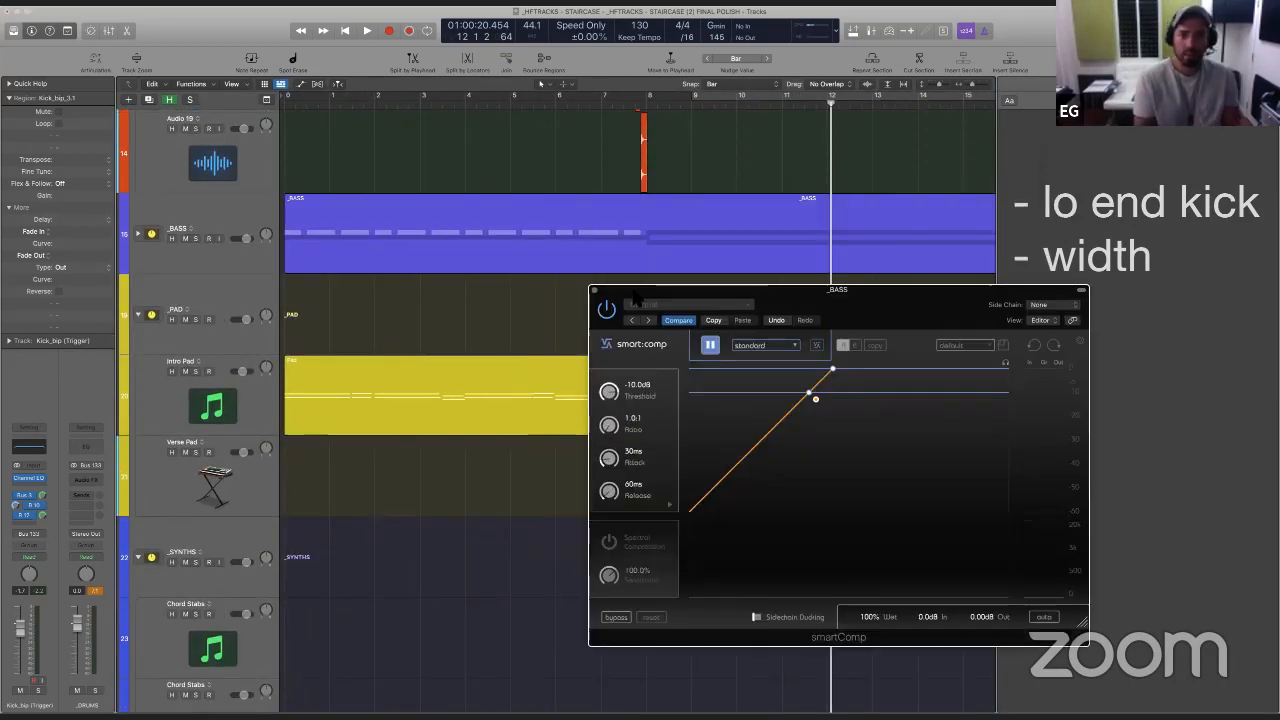
click(658, 279)
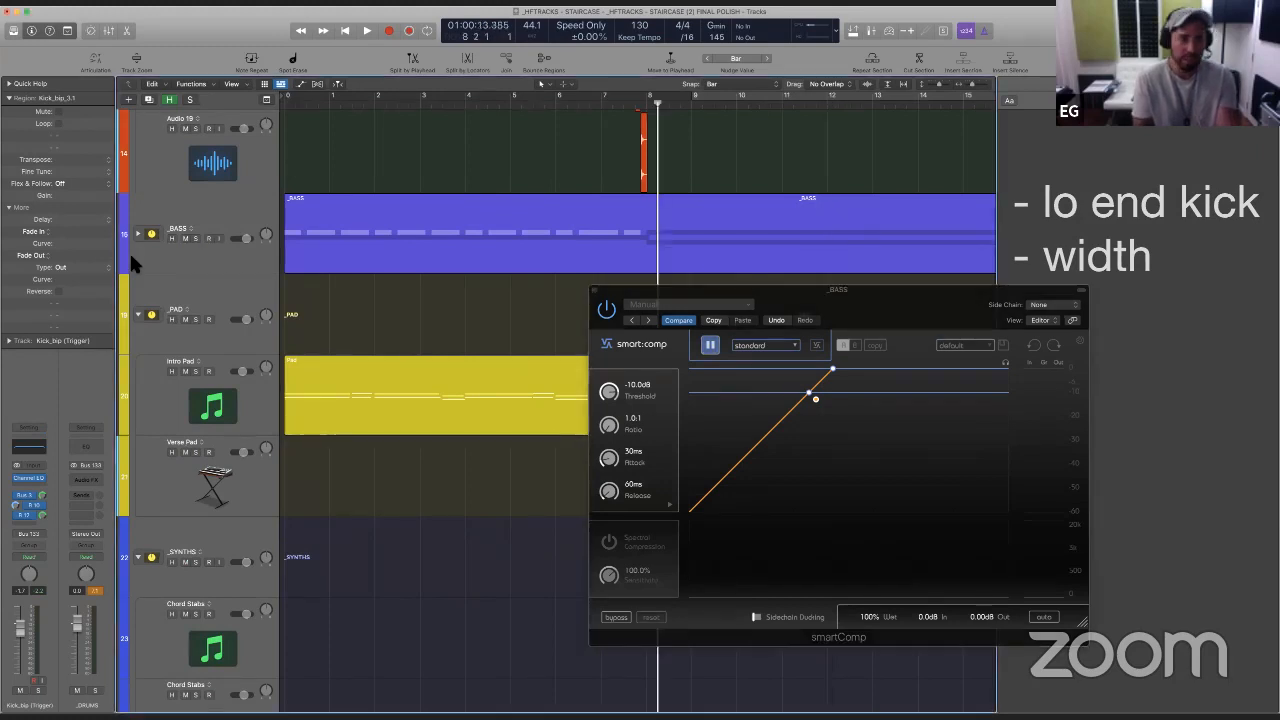
click(194, 237)
- Set smartComp's profile to bass and play the soloed _BASS stack through its learning pass, stopping playback once it is done
drag(841, 293, 403, 116)
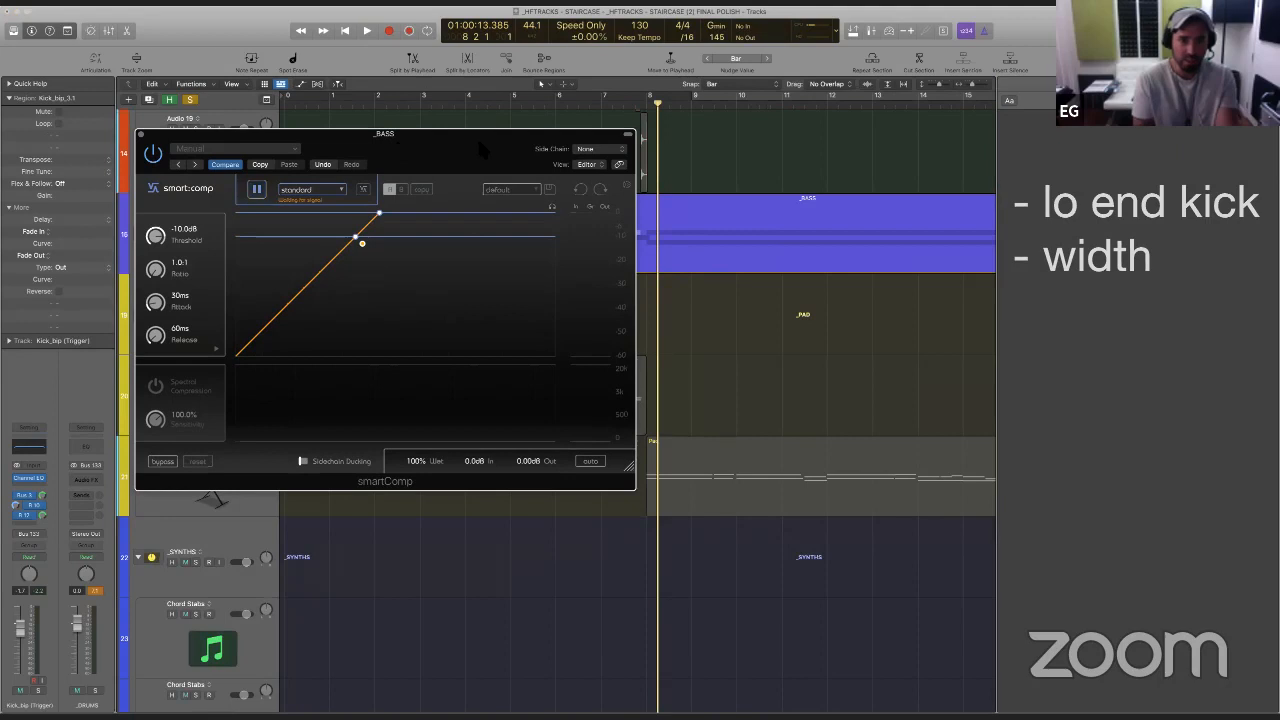
key(space)
click(318, 190)
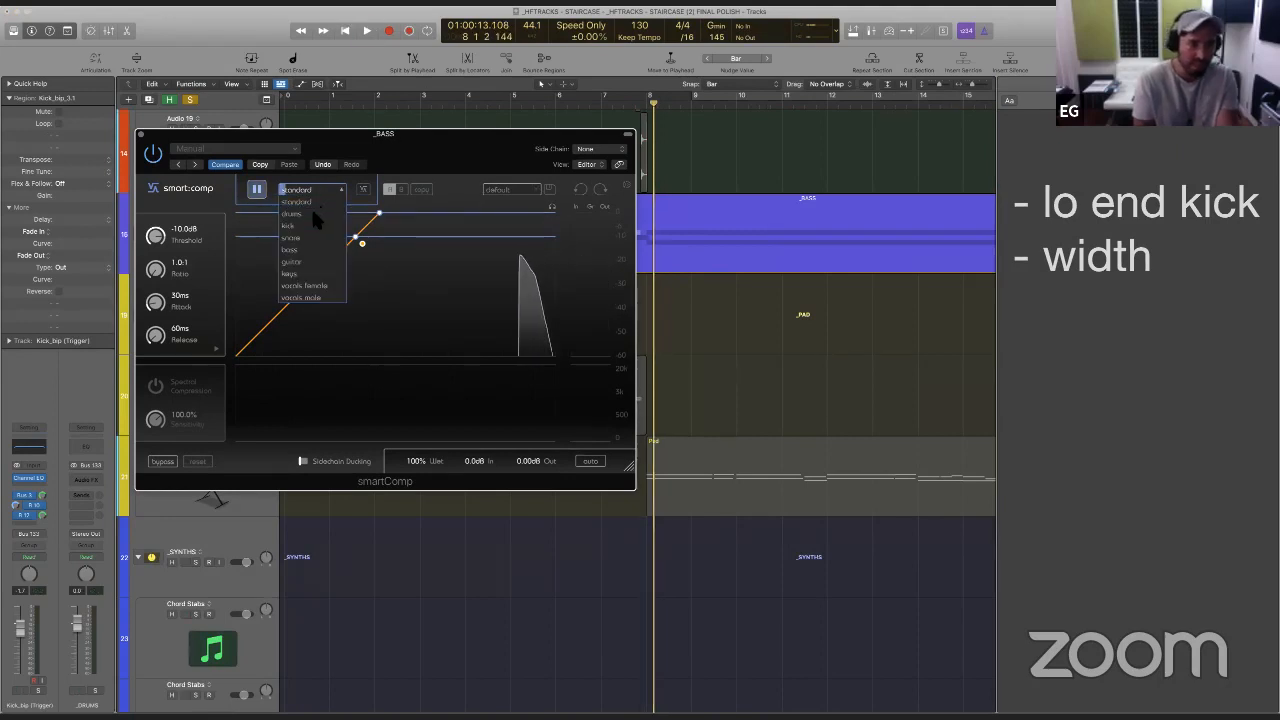
click(310, 249)
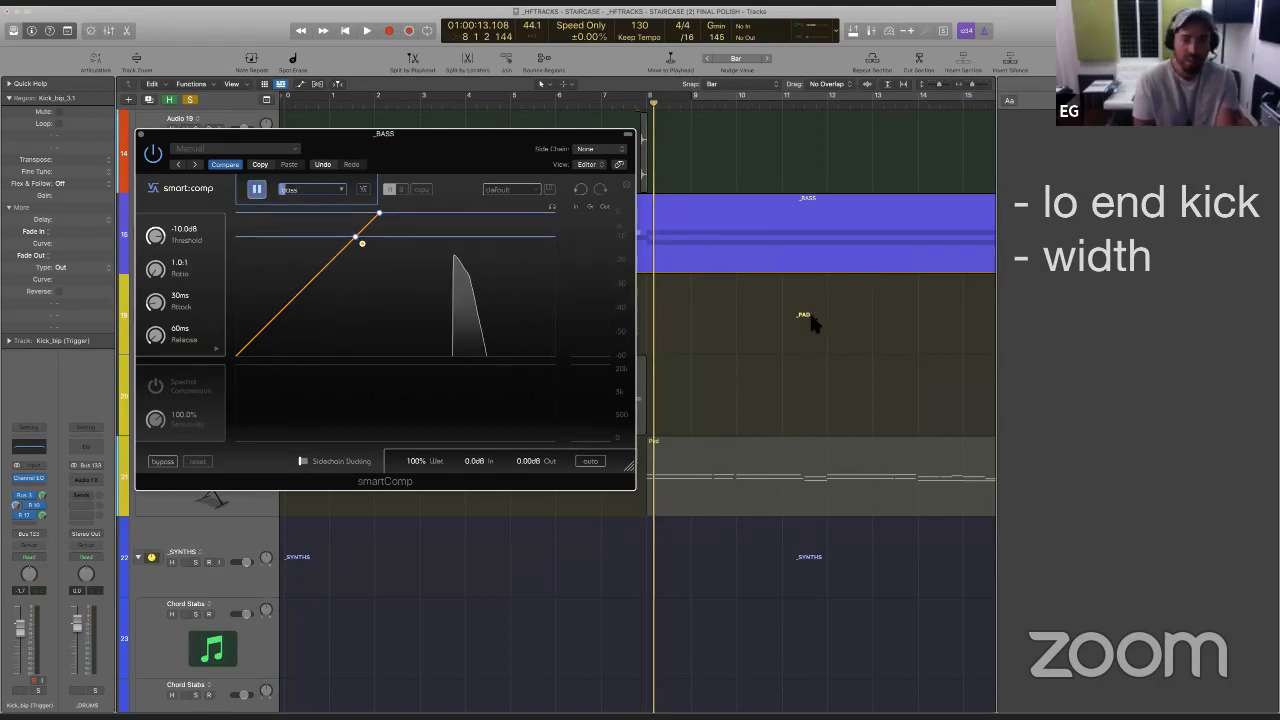
key(space)
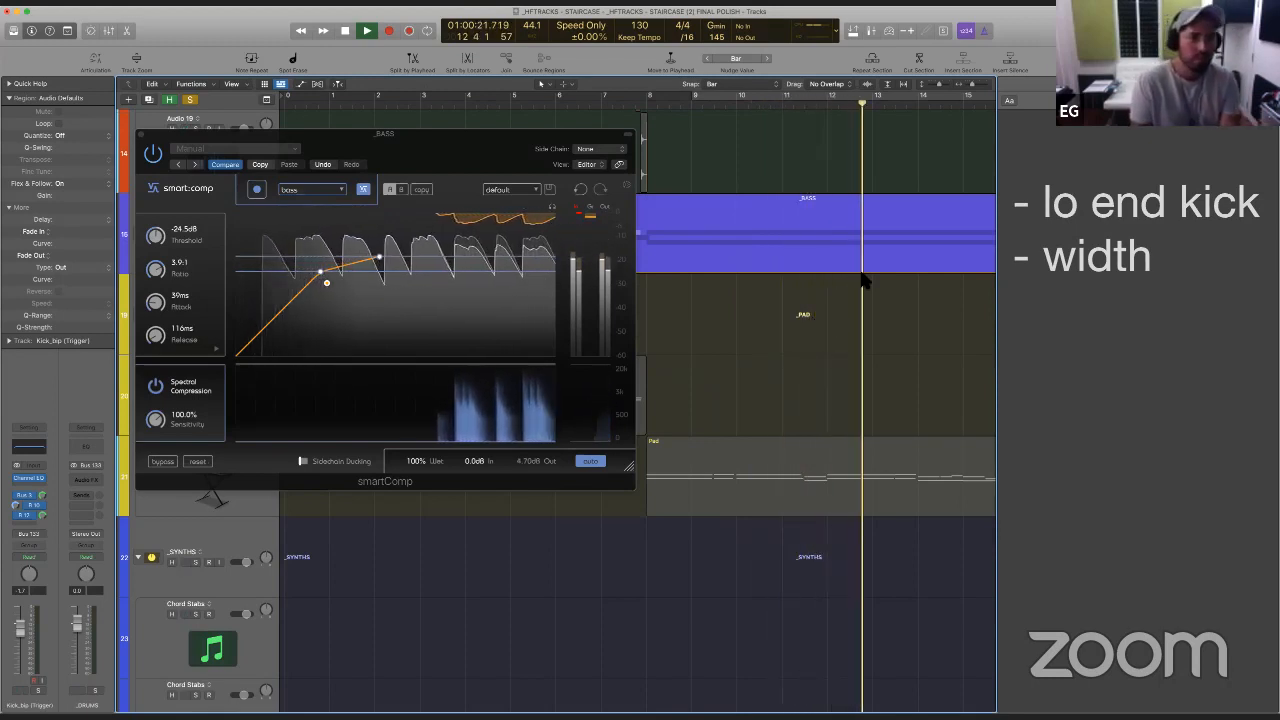
key(space)
- Set smartComp's side chain source on the _BASS stack to the Kick_bip (Trigger) audio track
drag(375, 127, 511, 232)
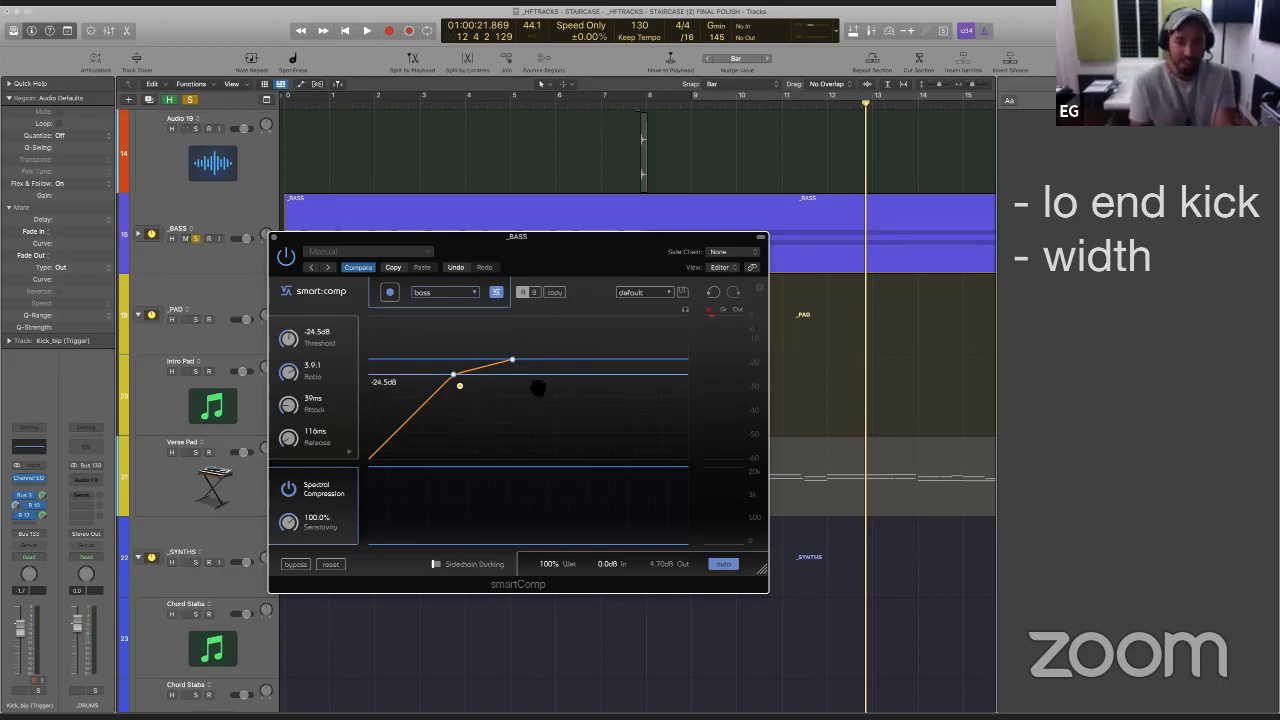
click(727, 252)
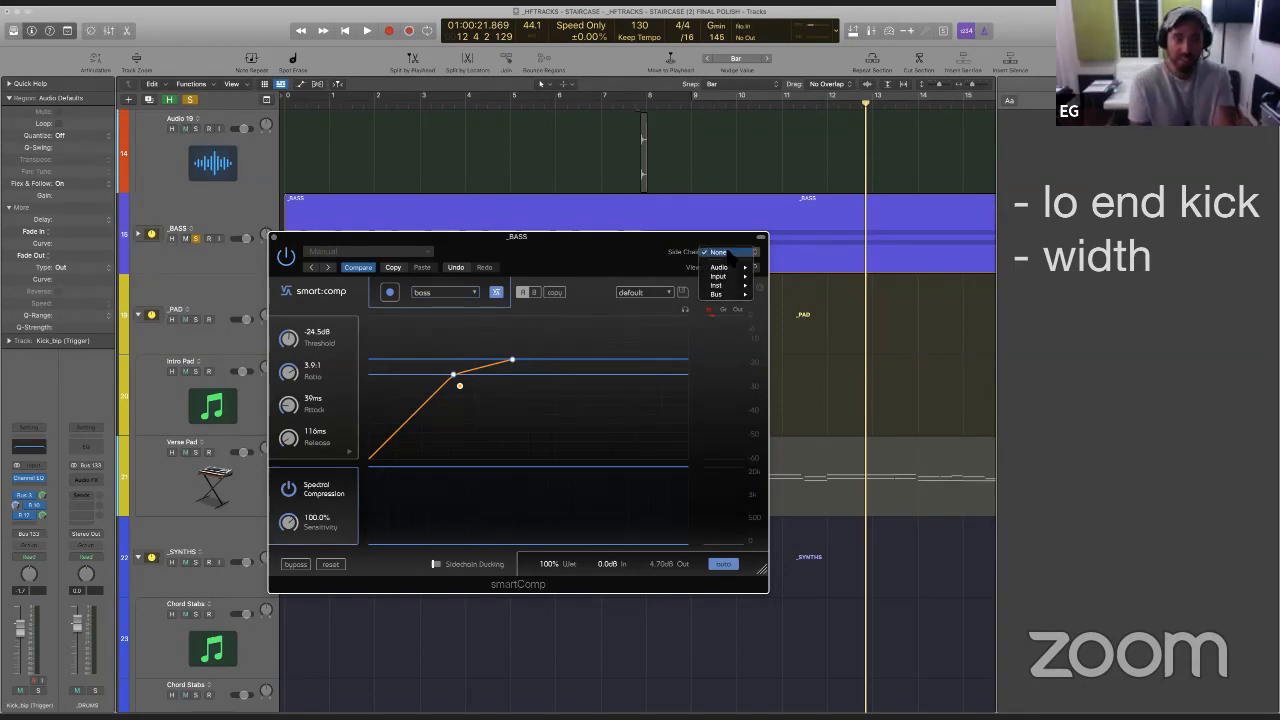
mouse_move(729, 268)
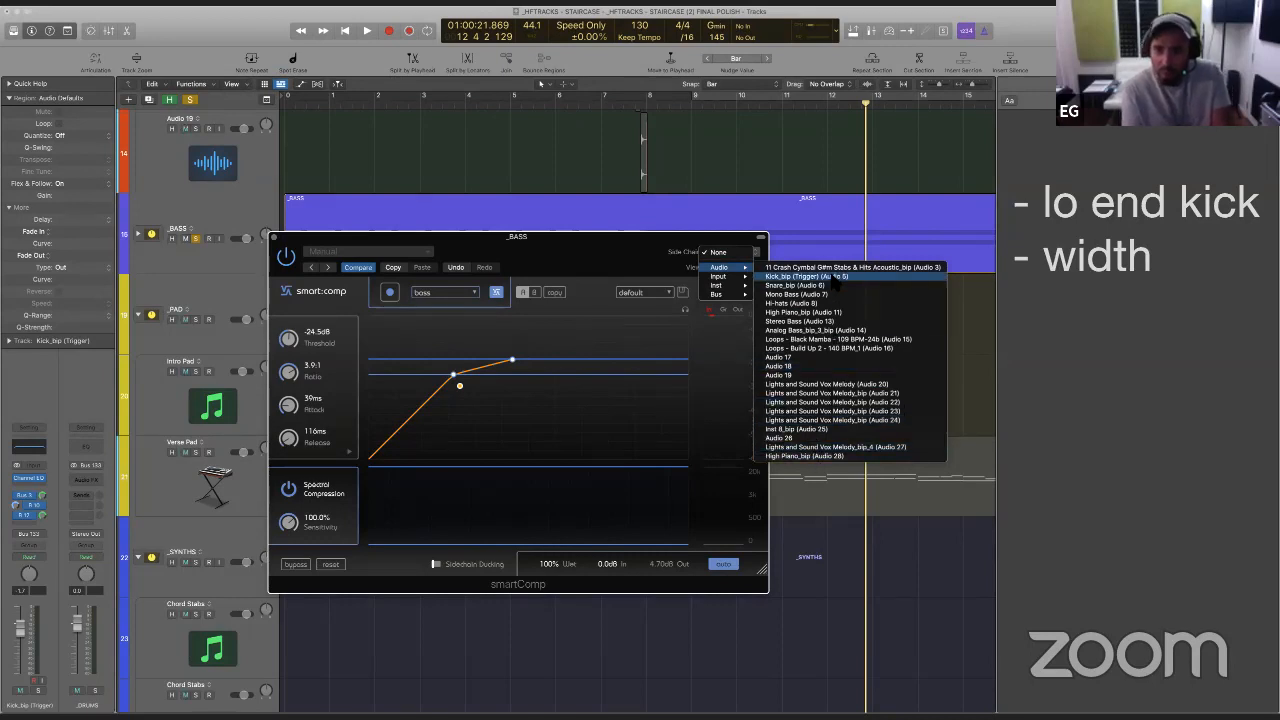
click(835, 280)
drag(589, 251, 773, 251)
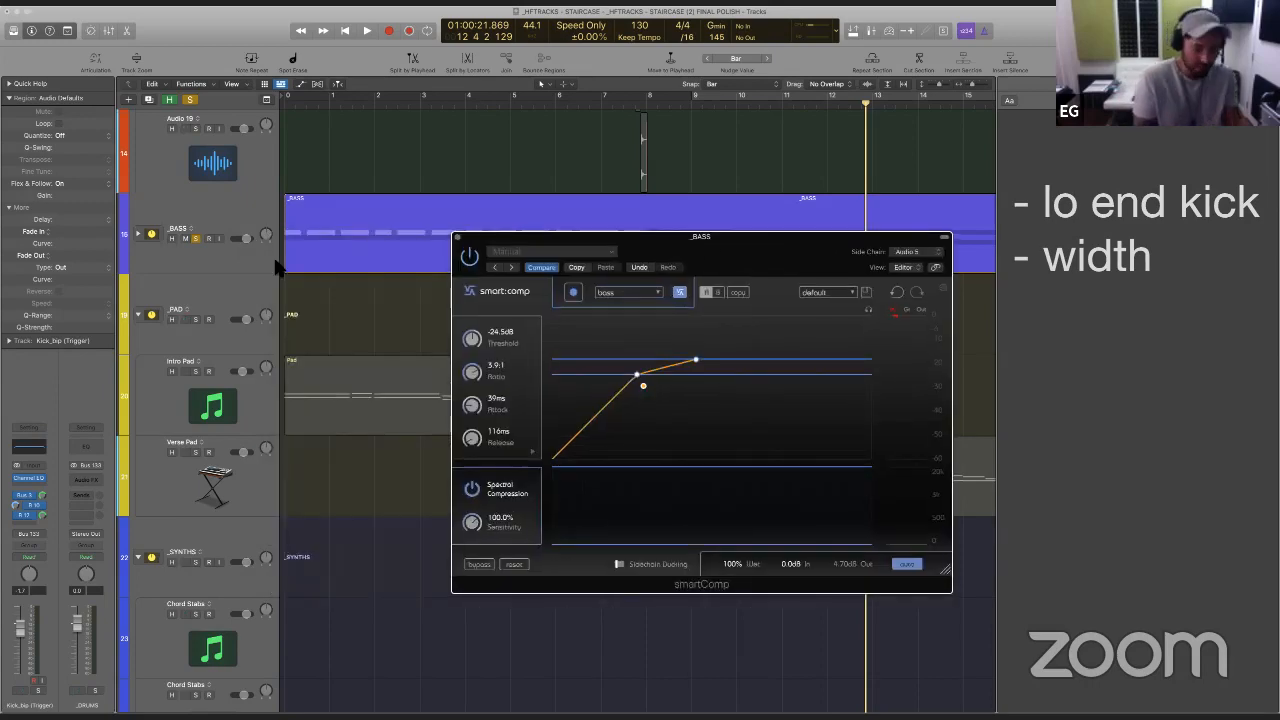
- Solo the Kick_bip (Trigger) track with the bass, raise smartComp's spectral sensitivity to 129.0% during playback, and close the plug-in
scroll(290, 262, up, 15)
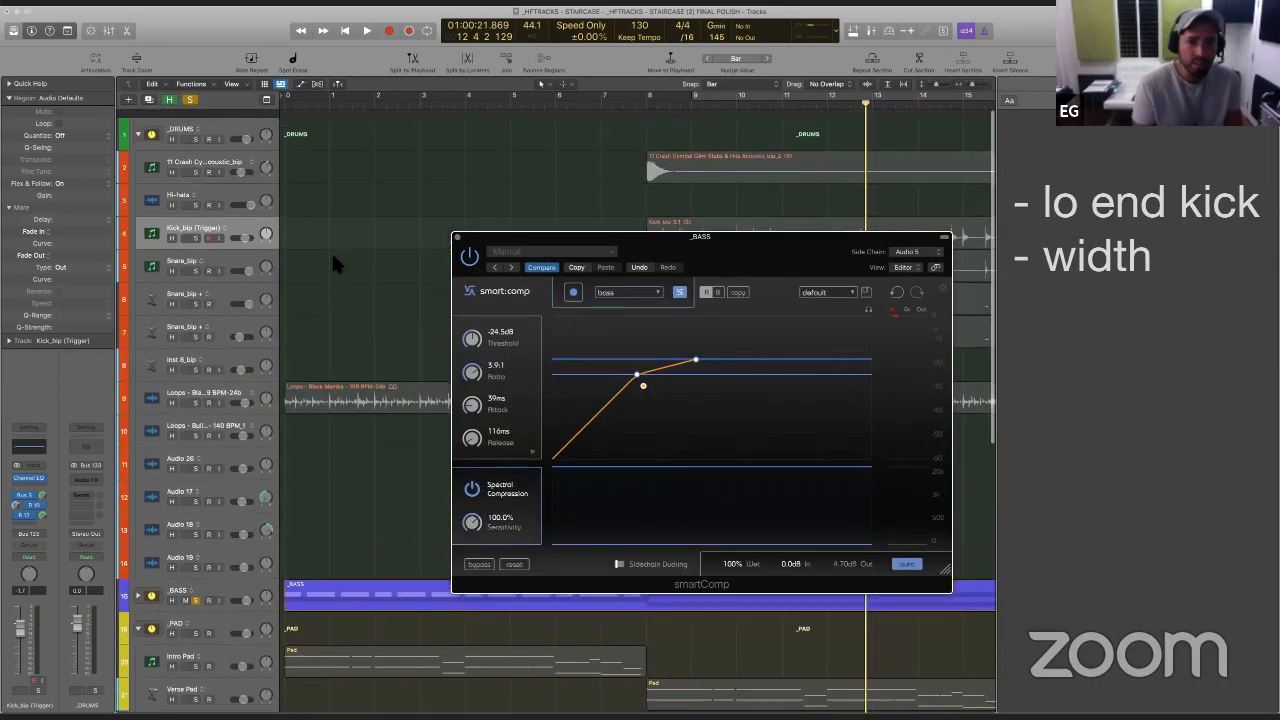
scroll(325, 258, right, 2)
click(227, 200)
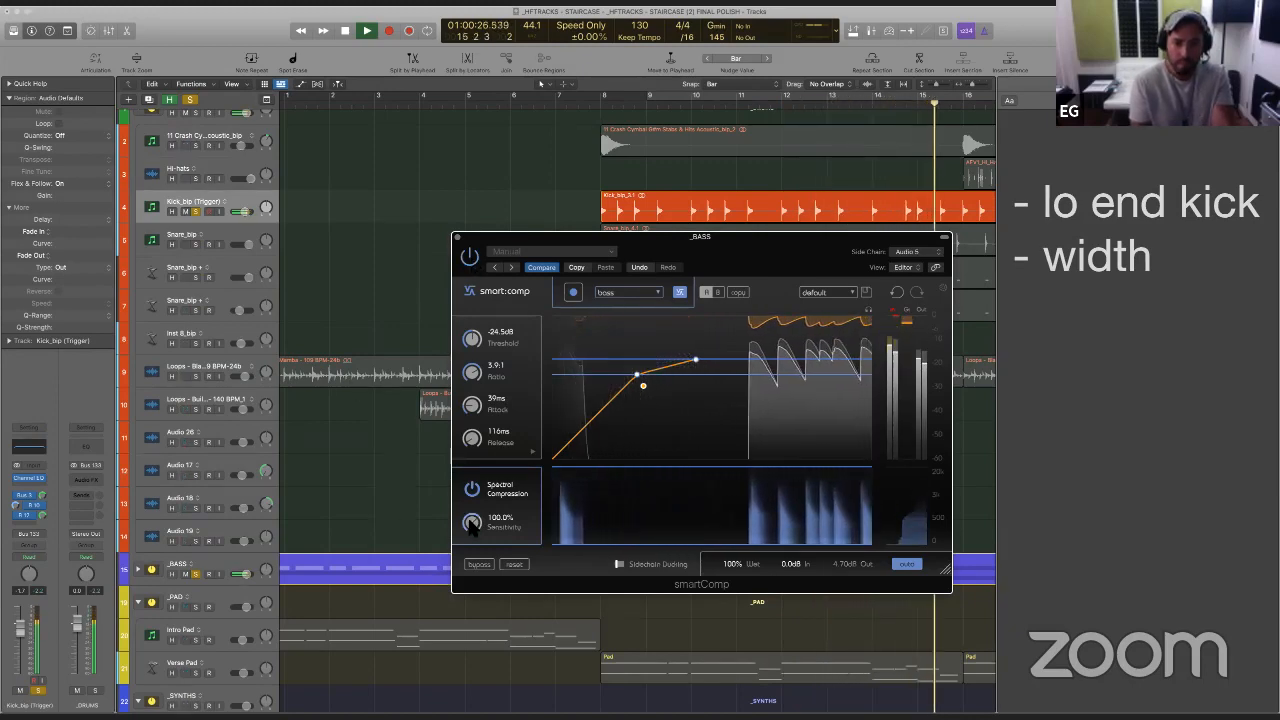
drag(472, 523, 474, 505)
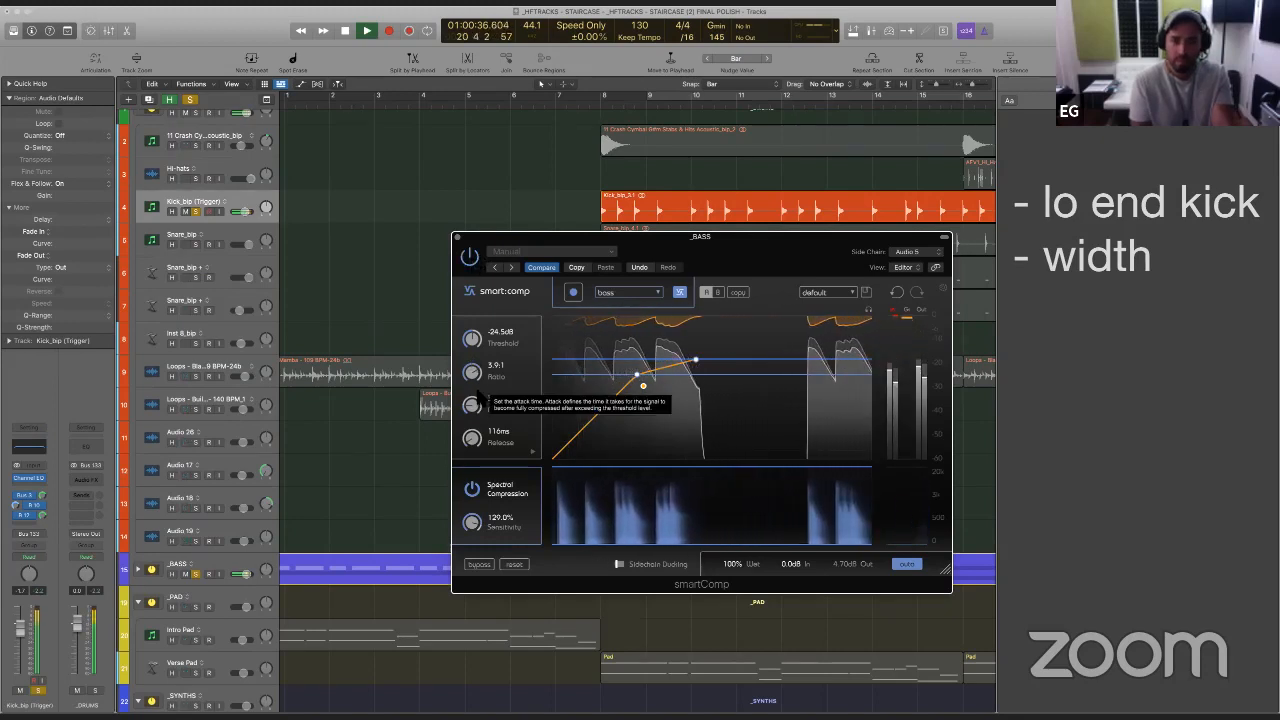
key(space)
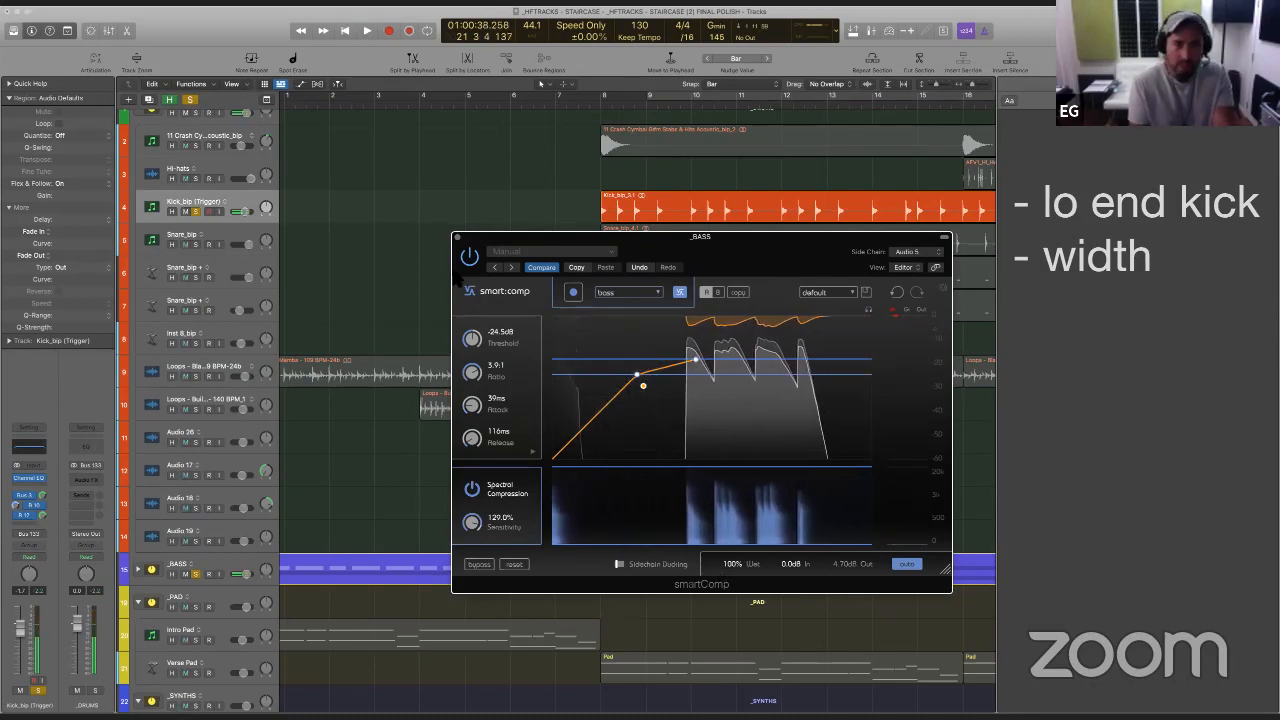
click(458, 237)
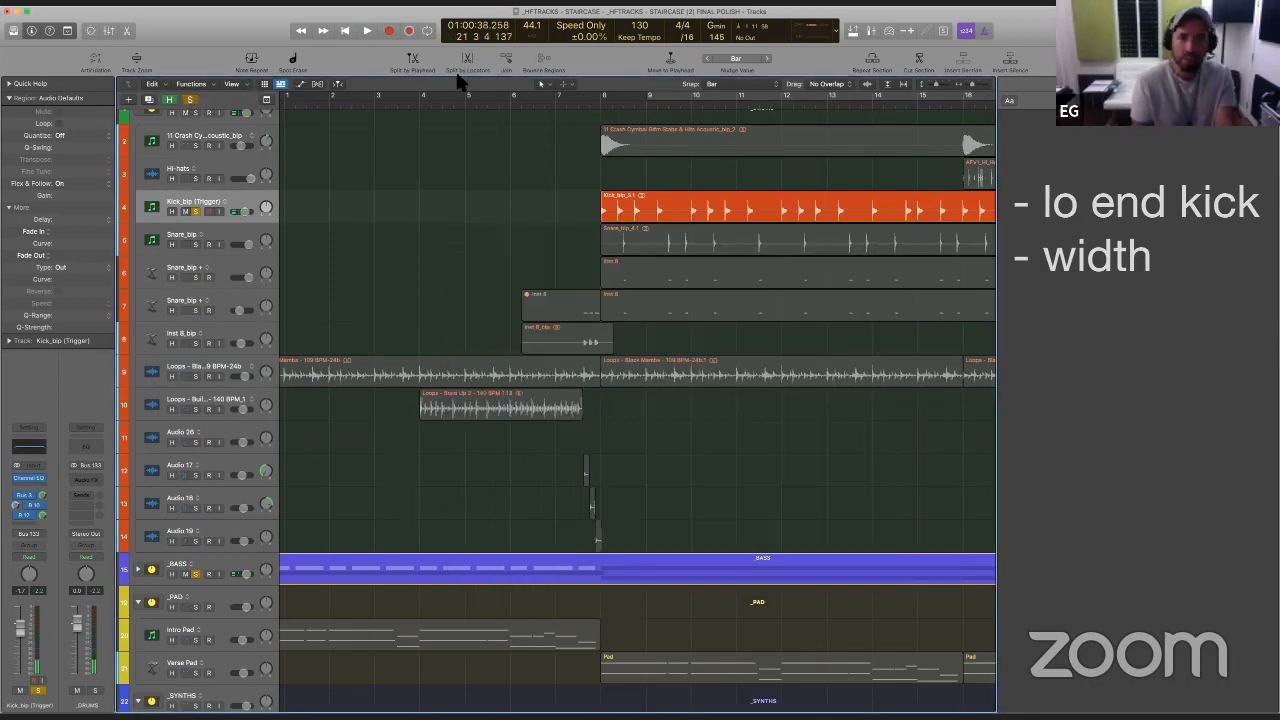
- Clear the solos, play the full mix from just before bar 8, reopen smartComp on _BASS and compare Spectral Compression off and on
key(s)
click(580, 108)
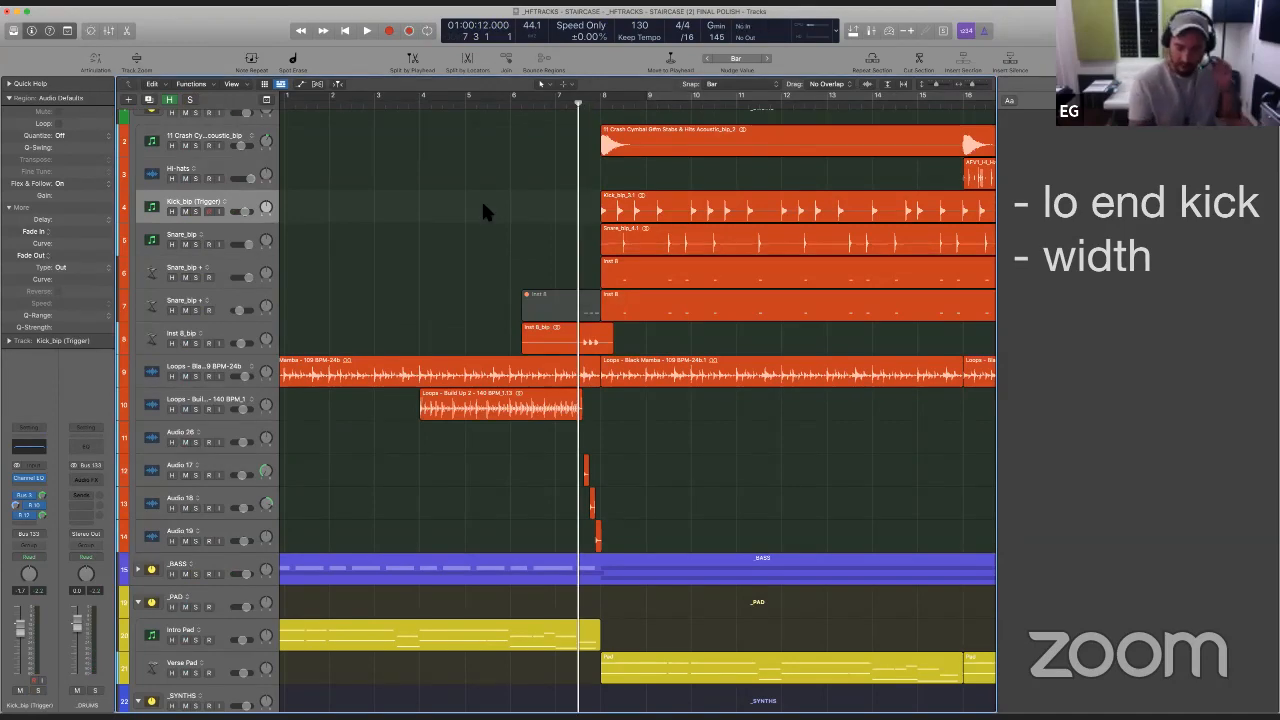
key(space)
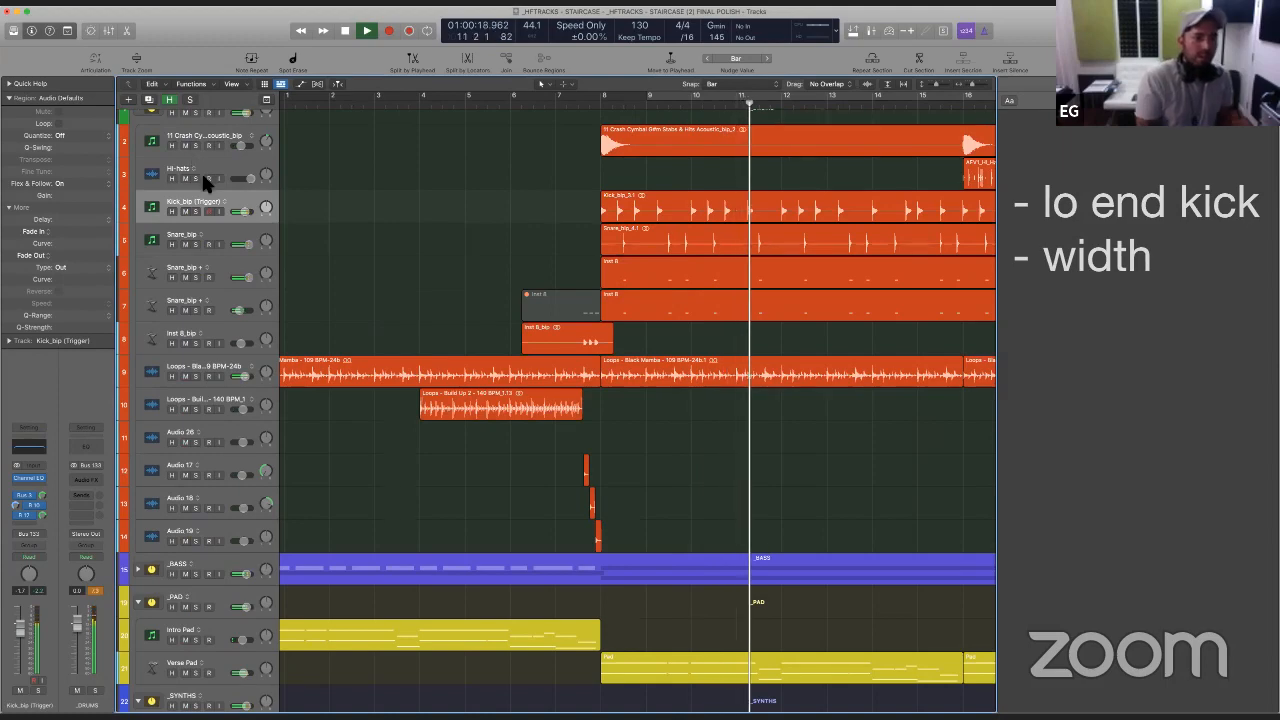
click(203, 557)
click(30, 456)
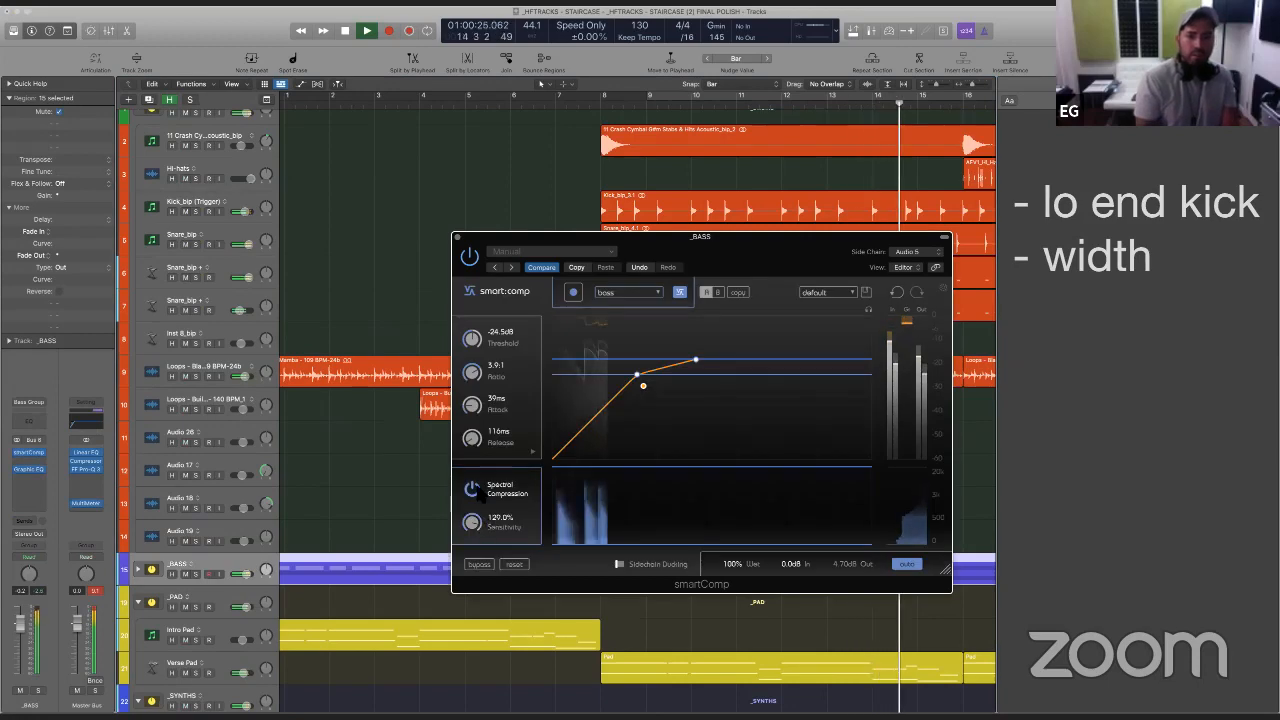
click(472, 488)
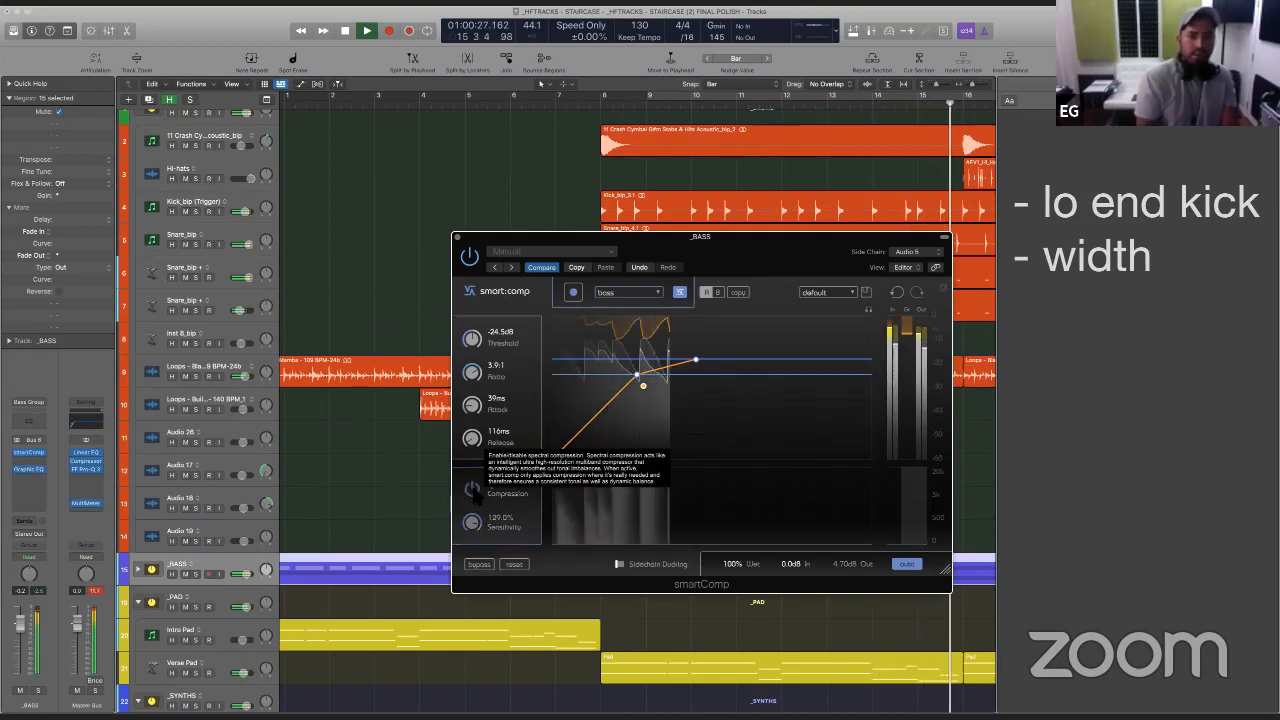
click(472, 488)
- Set smartComp's spectral sensitivity to 122.1%, ratio to 3.5:1 and attack to 43 ms, and close the plug-in window
drag(472, 522, 478, 556)
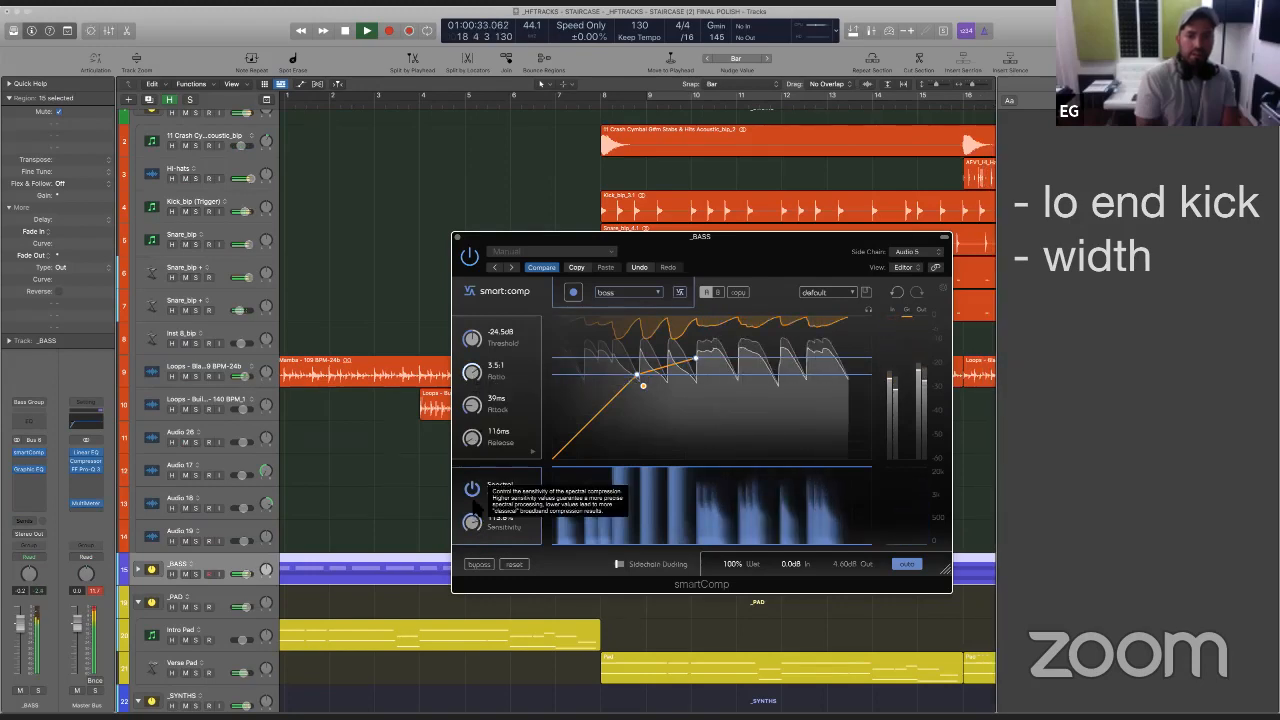
drag(478, 526, 476, 520)
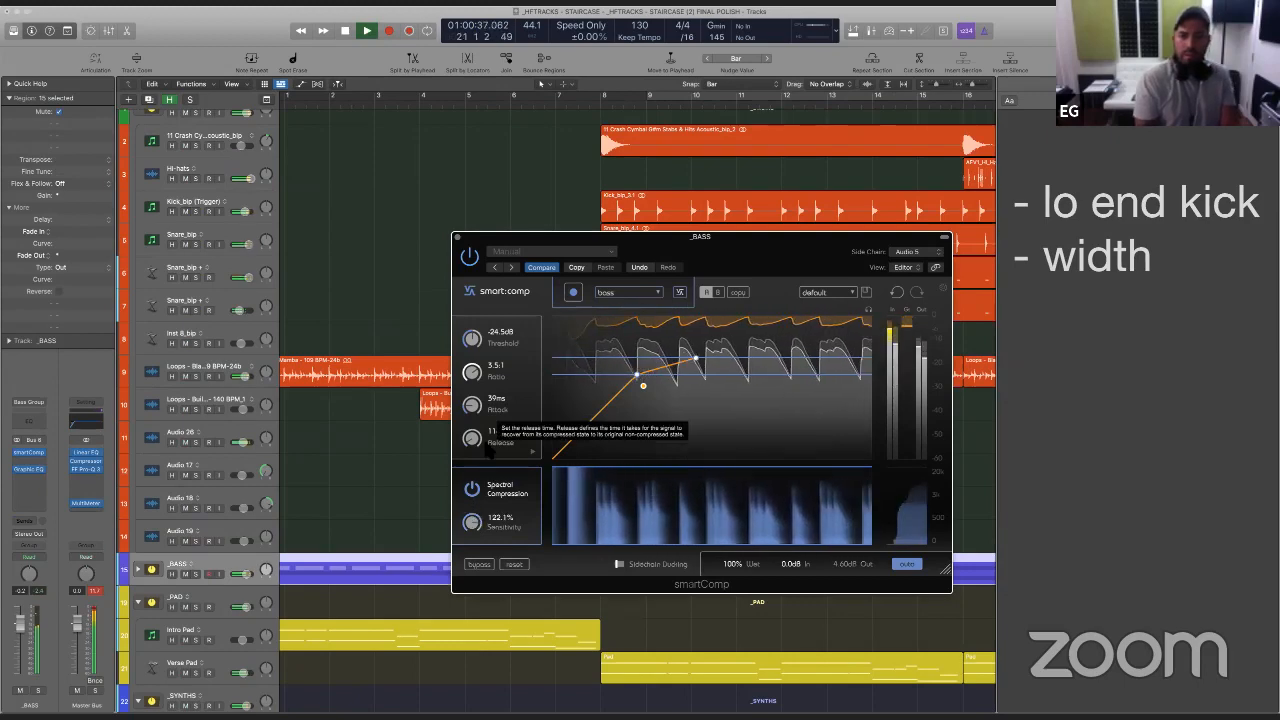
drag(473, 408, 473, 405)
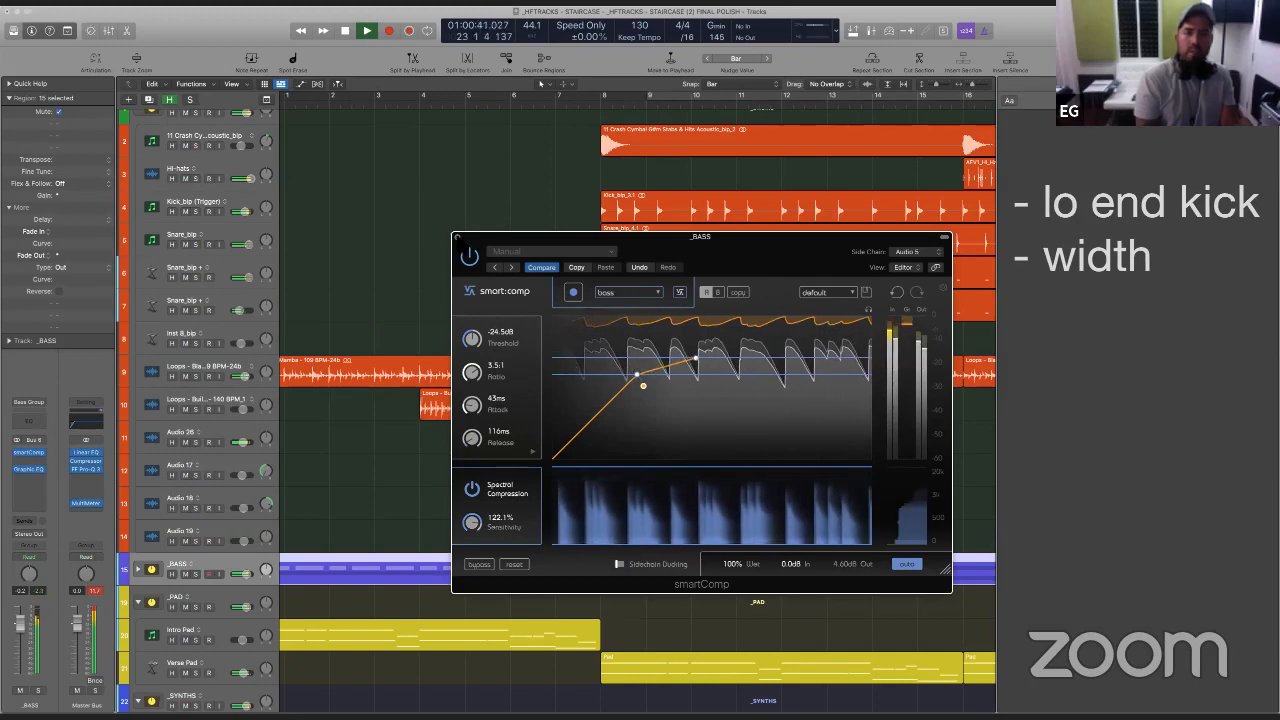
click(458, 238)
click(511, 242)
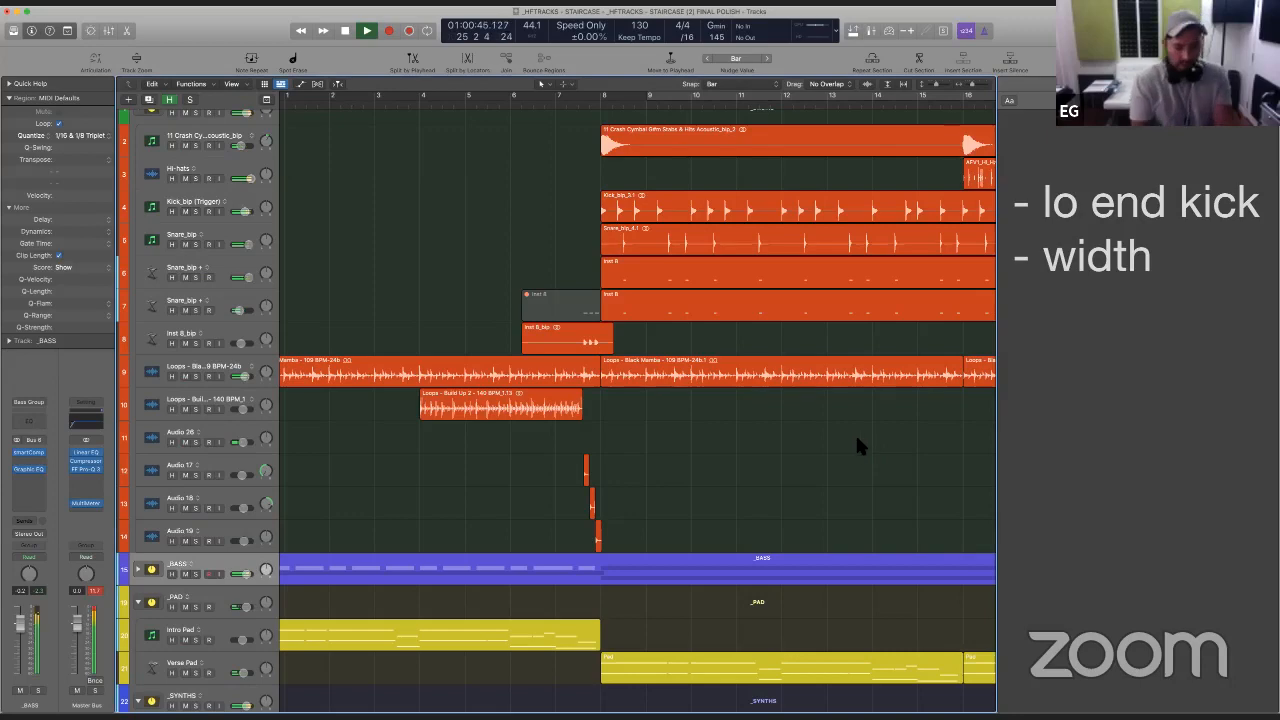
- Fit the whole arrangement in view and delete the "- lo end kick" line from the project notes
key(z)
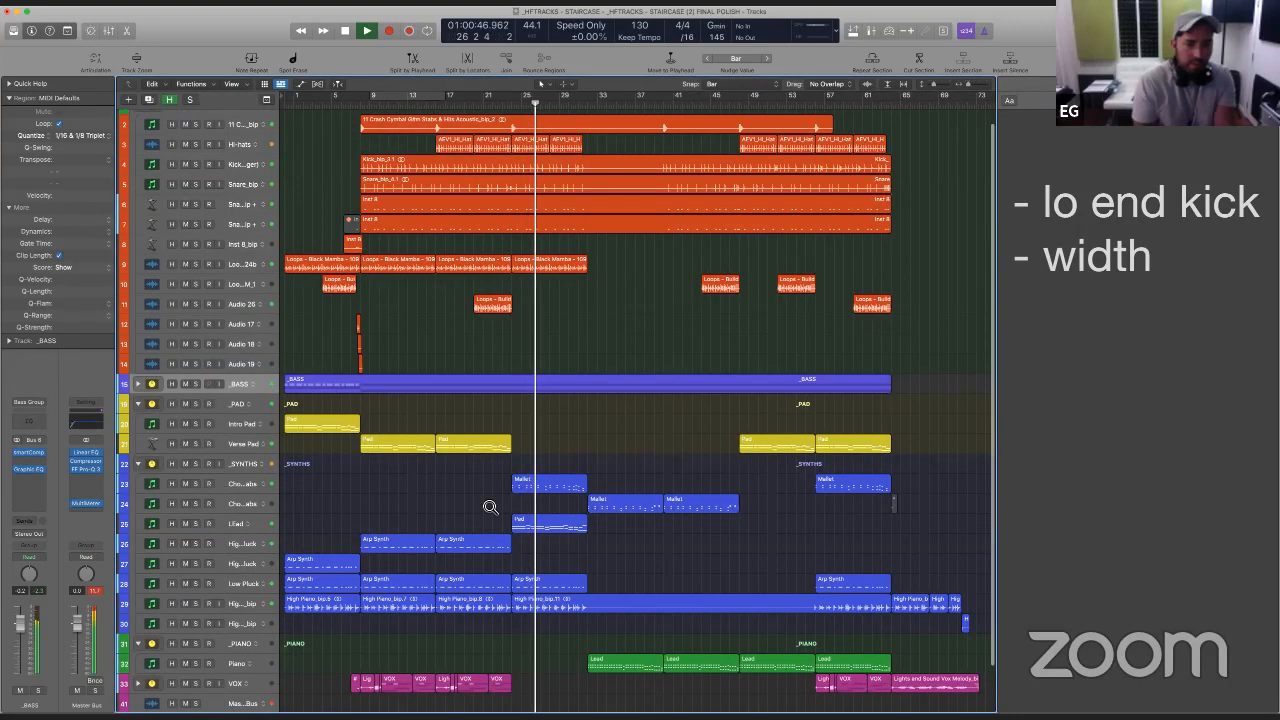
mouse_move(486, 503)
mouse_down()
mouse_move(551, 533)
mouse_move(498, 500)
mouse_up()
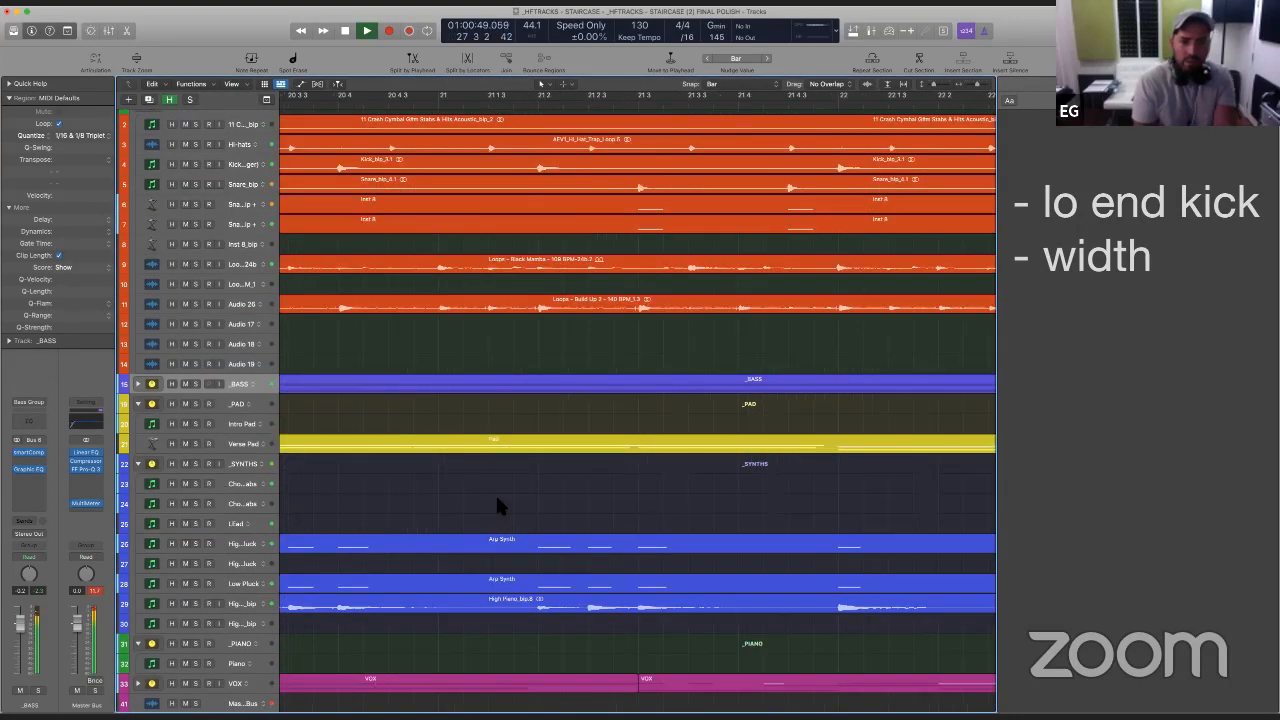
key(z)
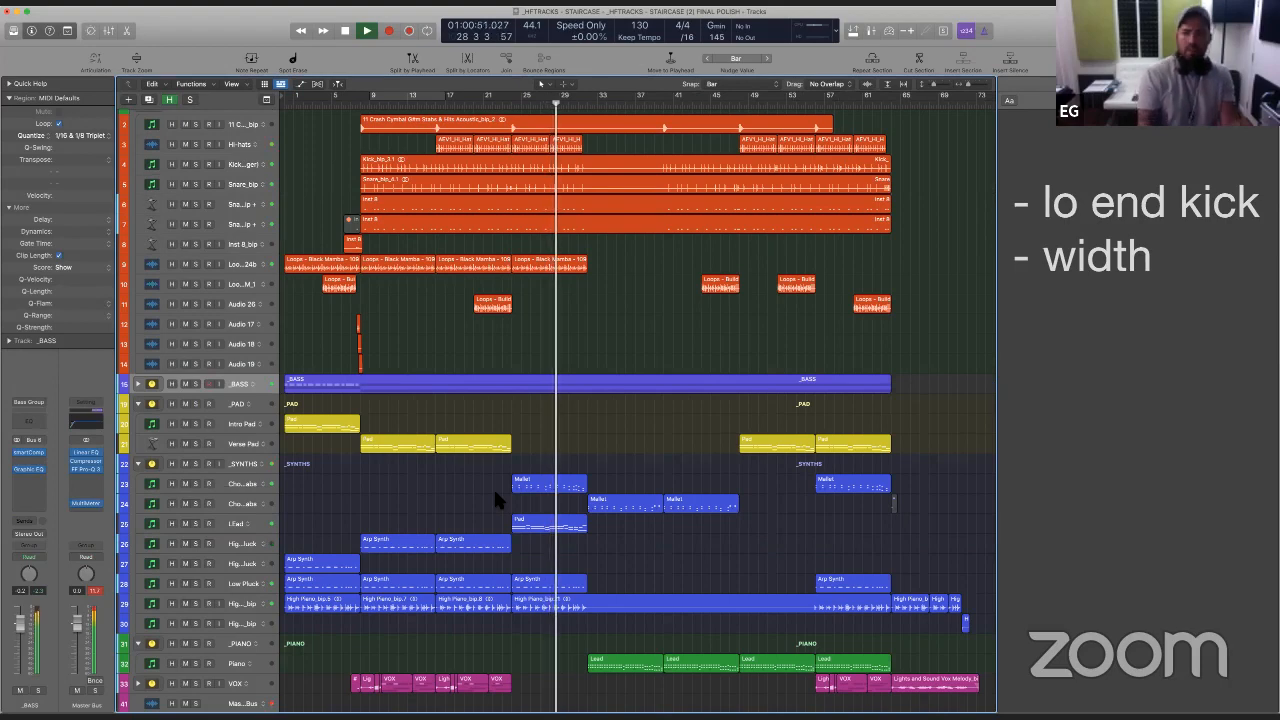
scroll(493, 486, down, 1)
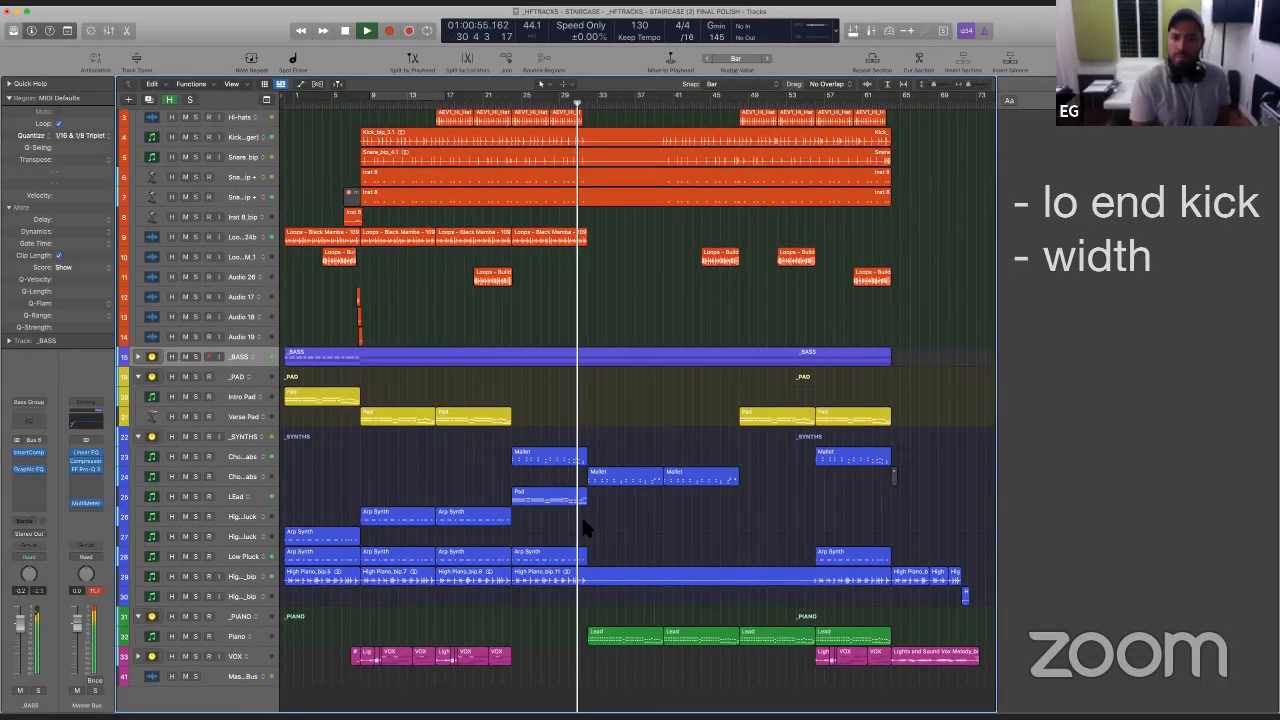
click(1112, 210)
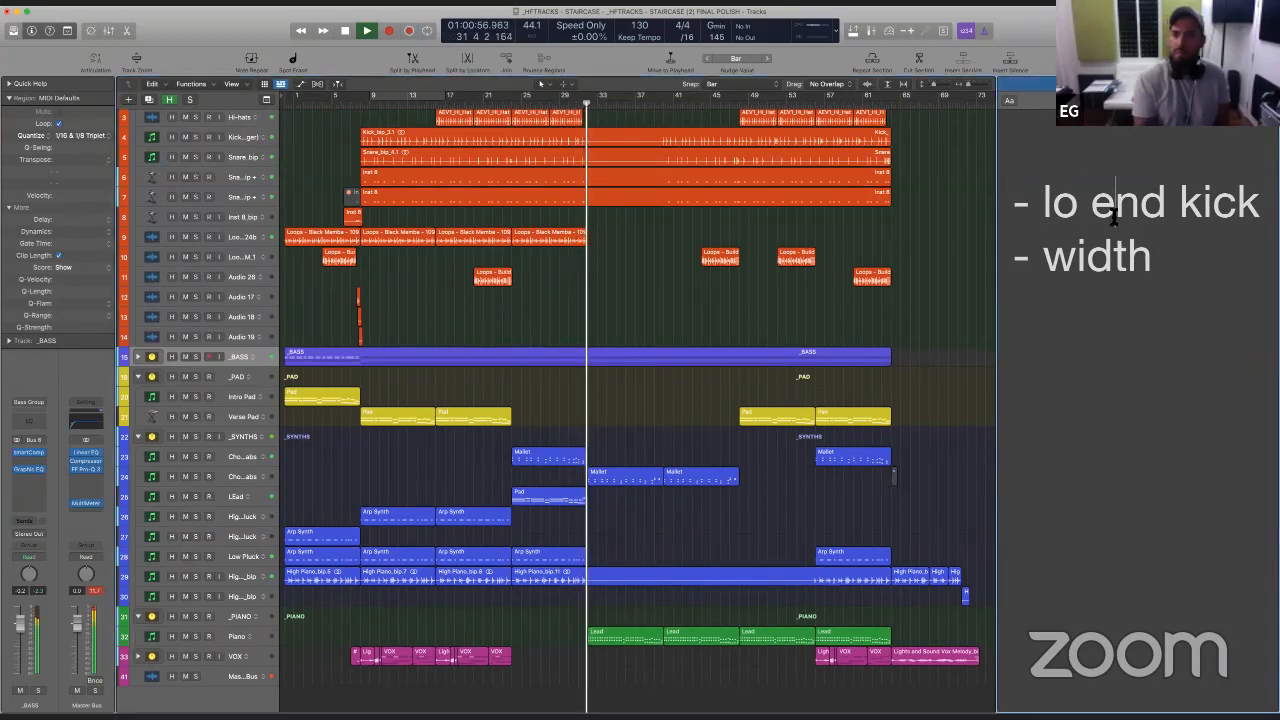
double_click(1112, 212)
triple_click(1112, 212)
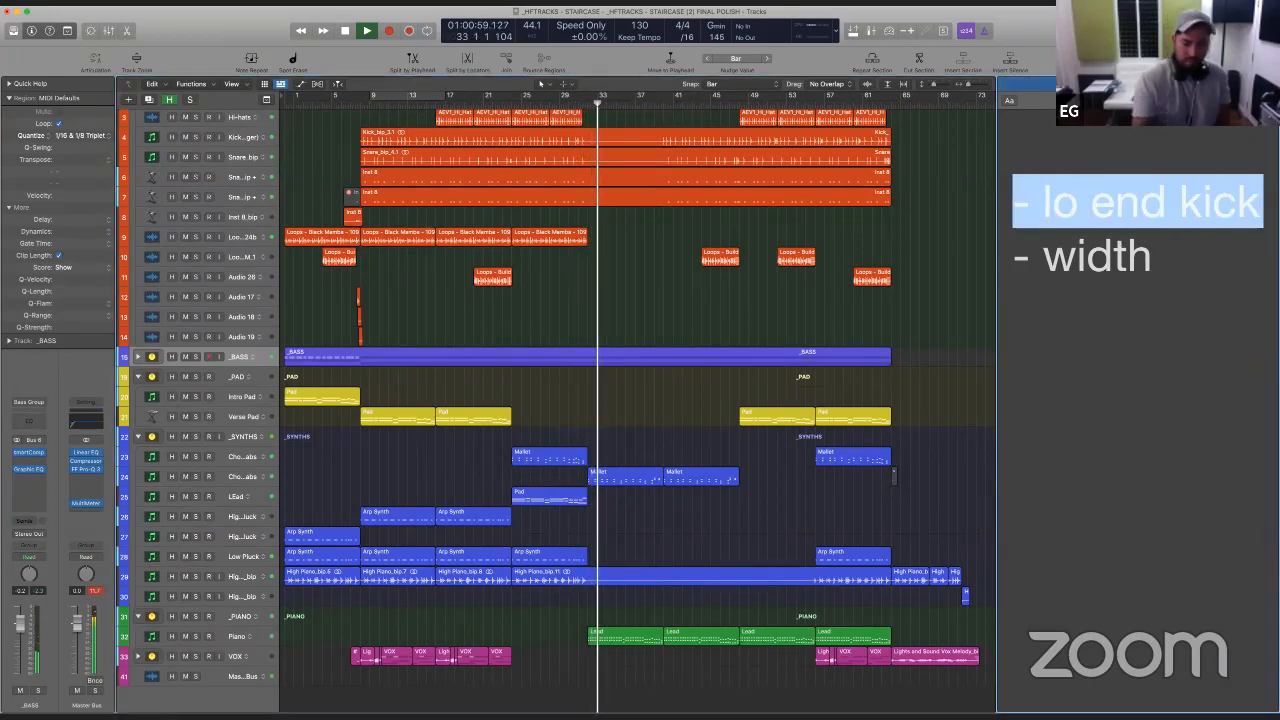
key(BackSpace)
- Move playback to about bar 47 and delete the "- width" entry from the project notes
click(731, 106)
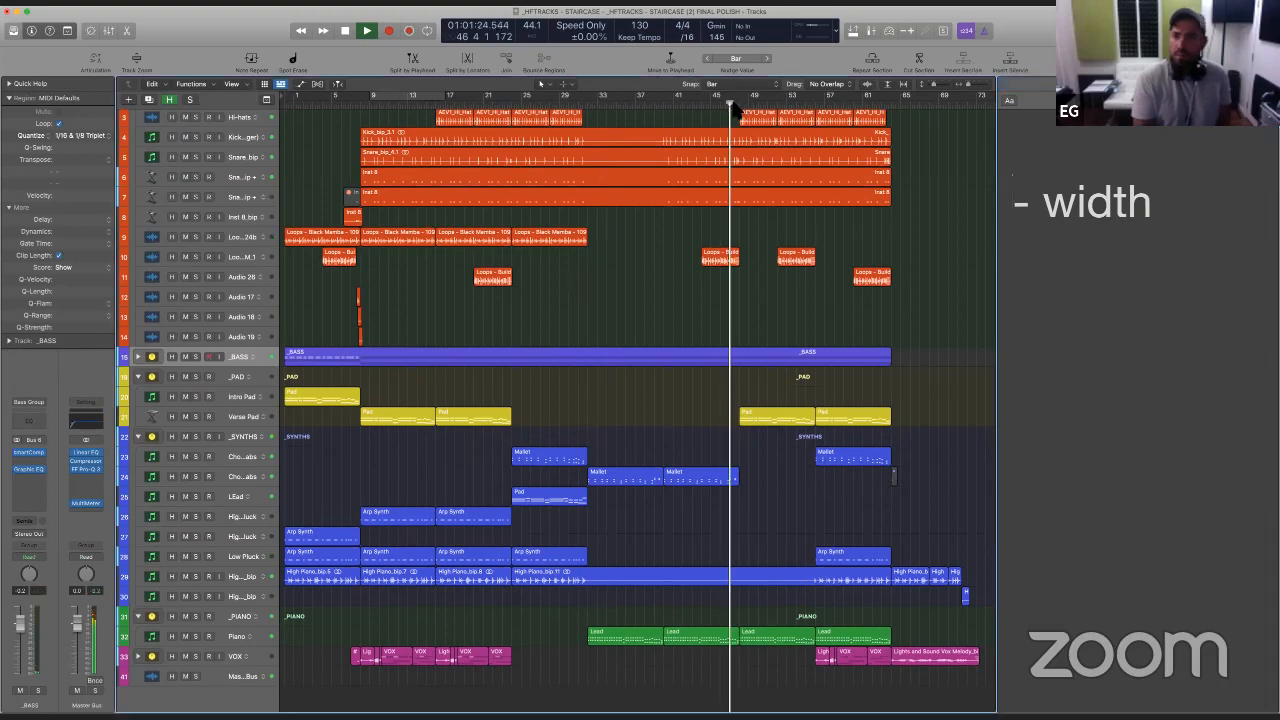
drag(1194, 206, 1030, 192)
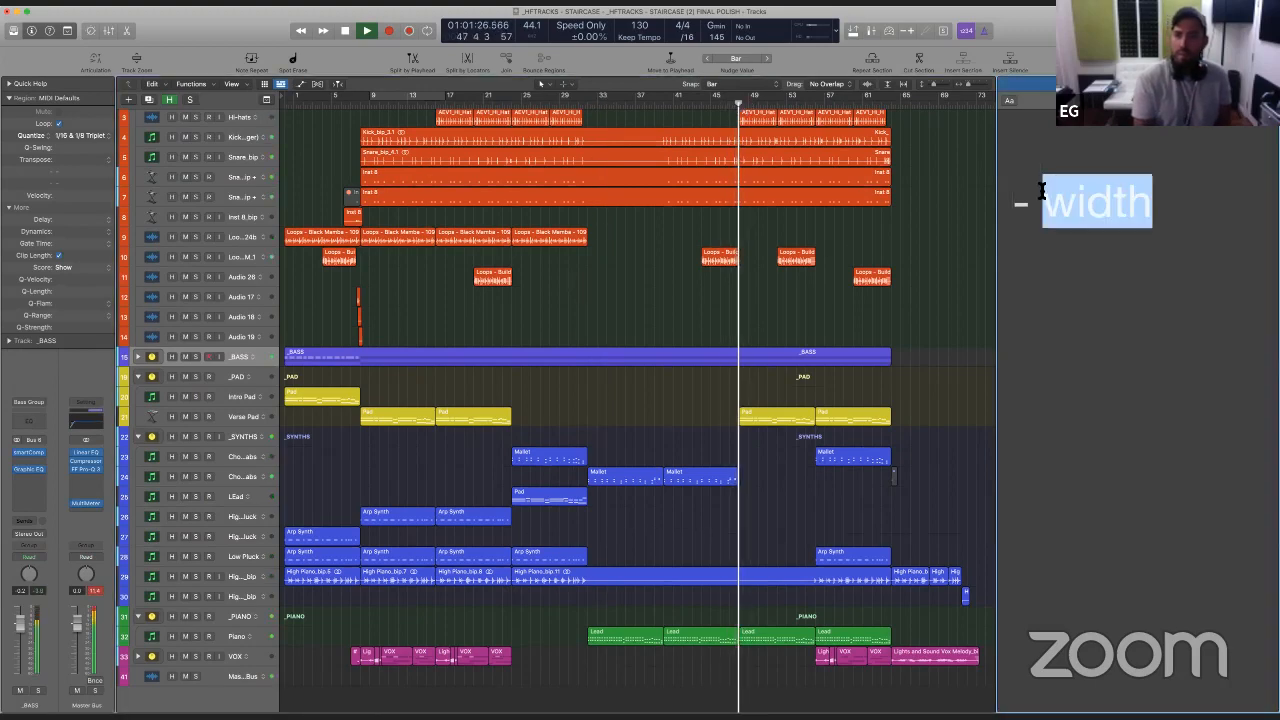
key(BackSpace)
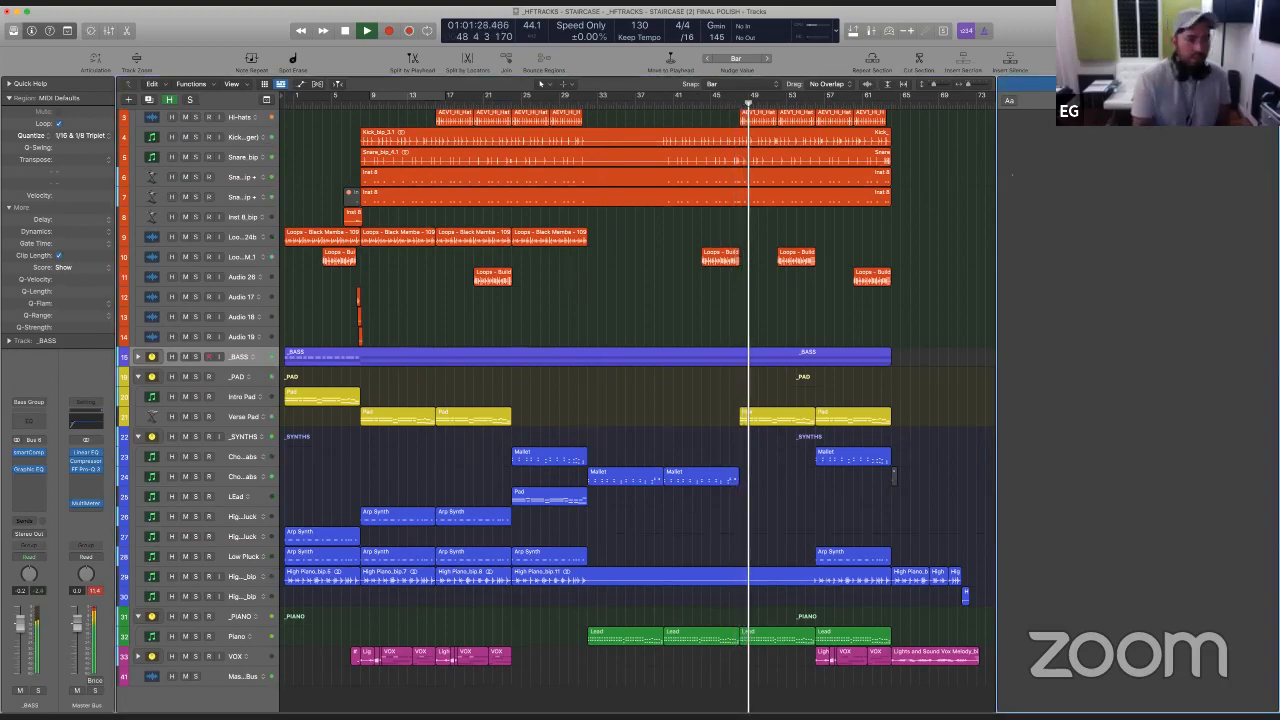
- Stop playback and move FF Pro-Q 3 and Compressor down one slot on the Master Bus, leaving an empty slot below Linear EQ
click(92, 489)
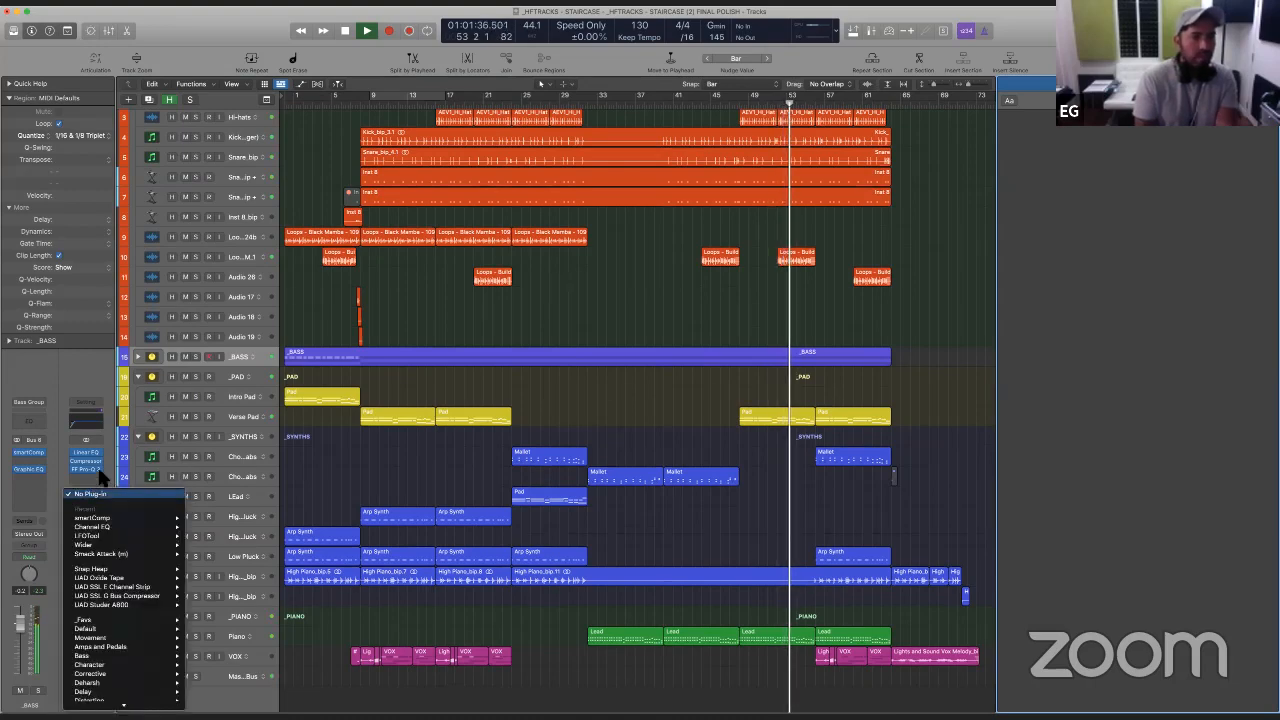
click(98, 475)
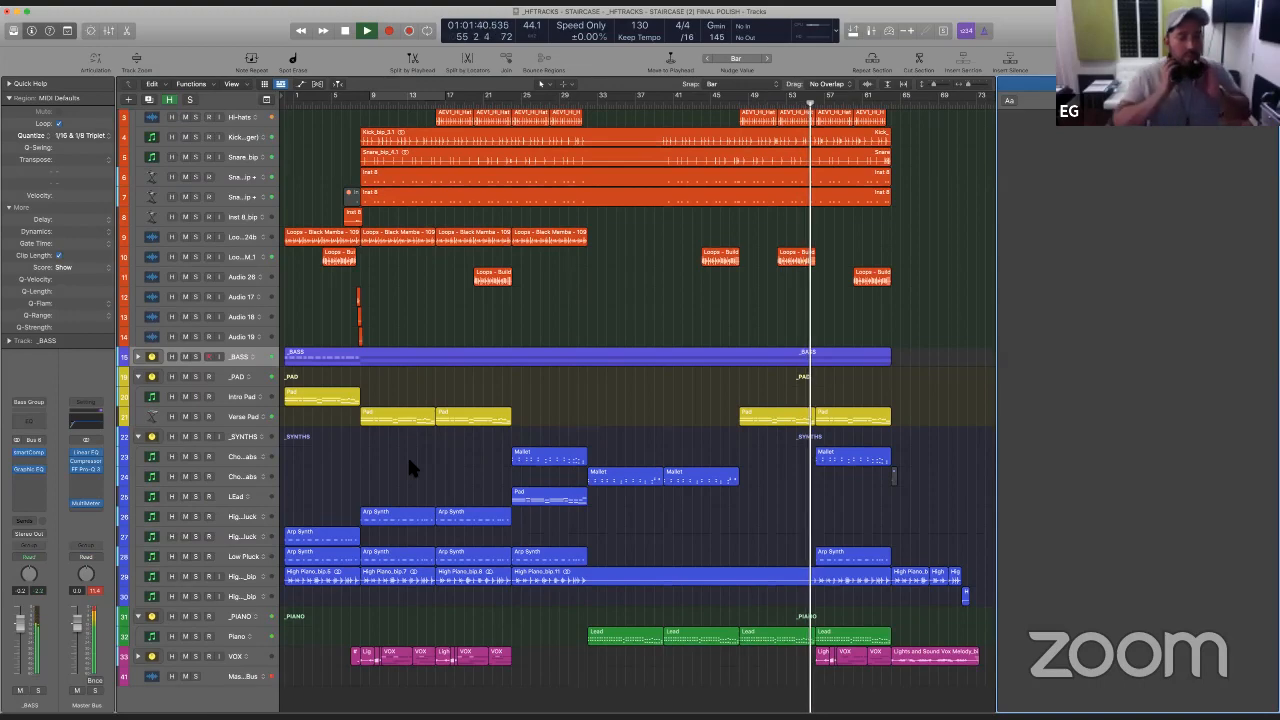
key(space)
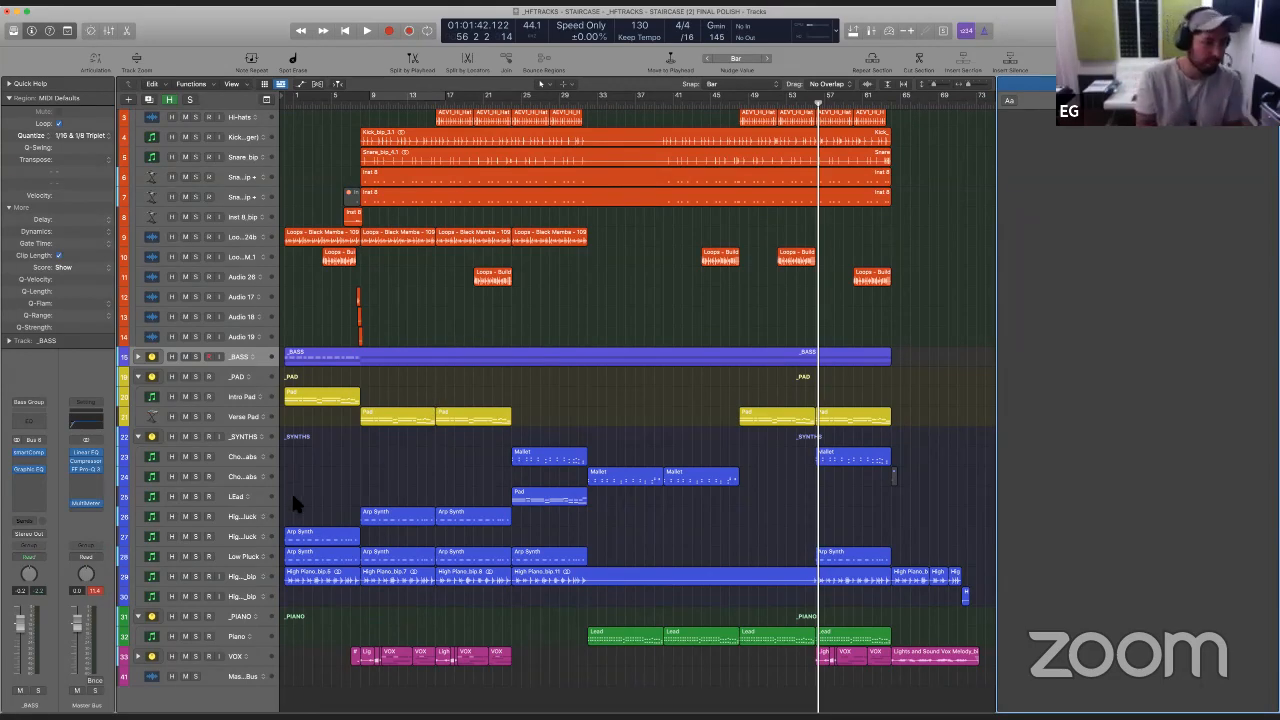
drag(83, 468, 86, 479)
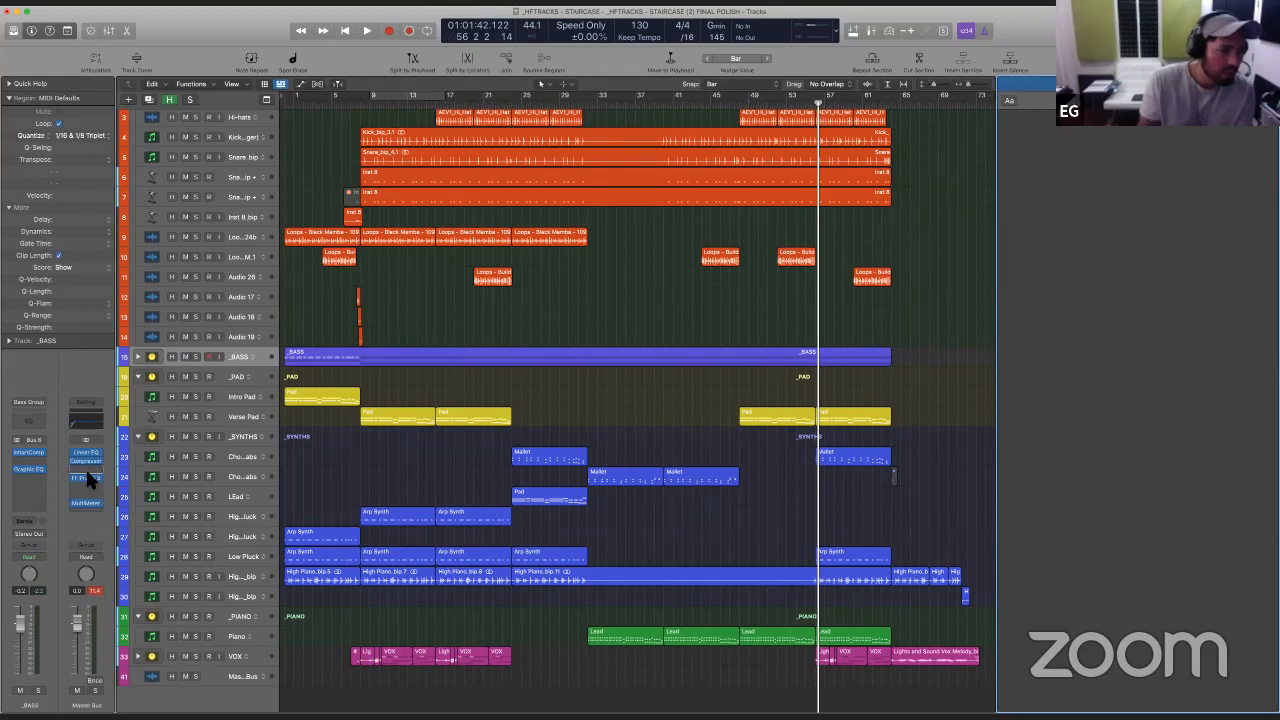
drag(86, 462, 86, 469)
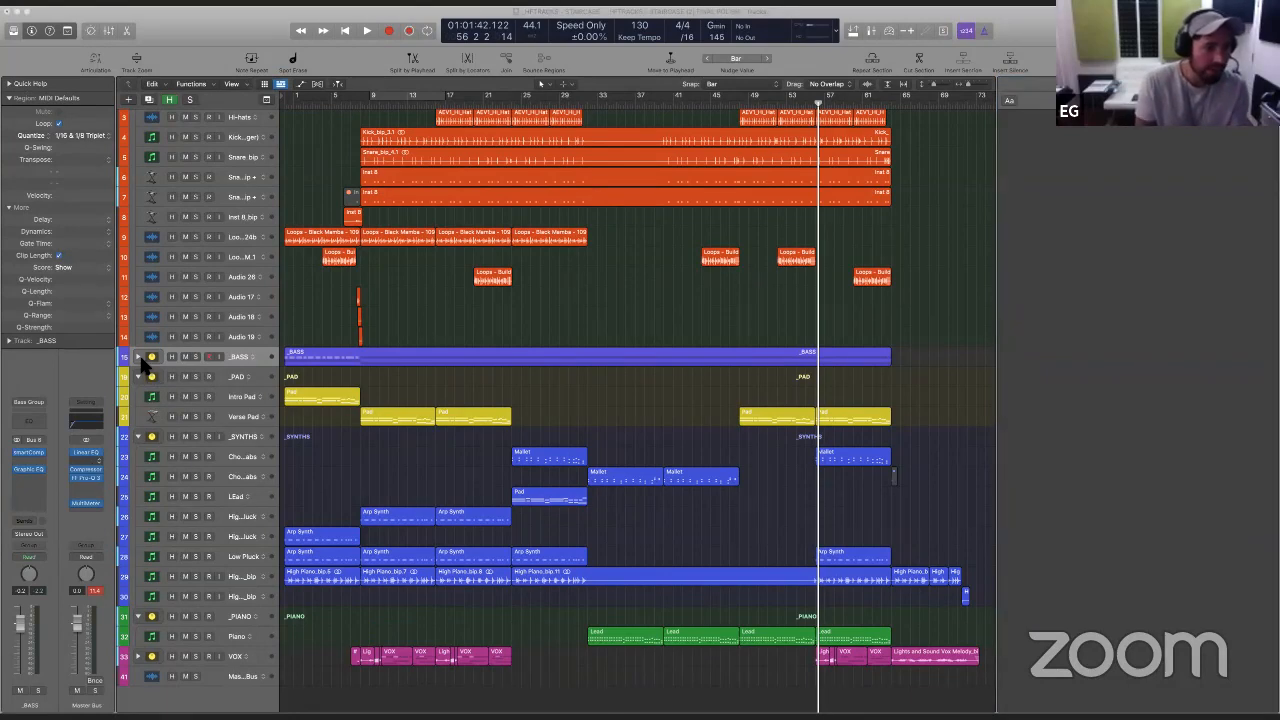
- Insert Ozone 9 Imager in the Master Bus slot below Linear EQ and place the playhead at about bar 15
click(86, 467)
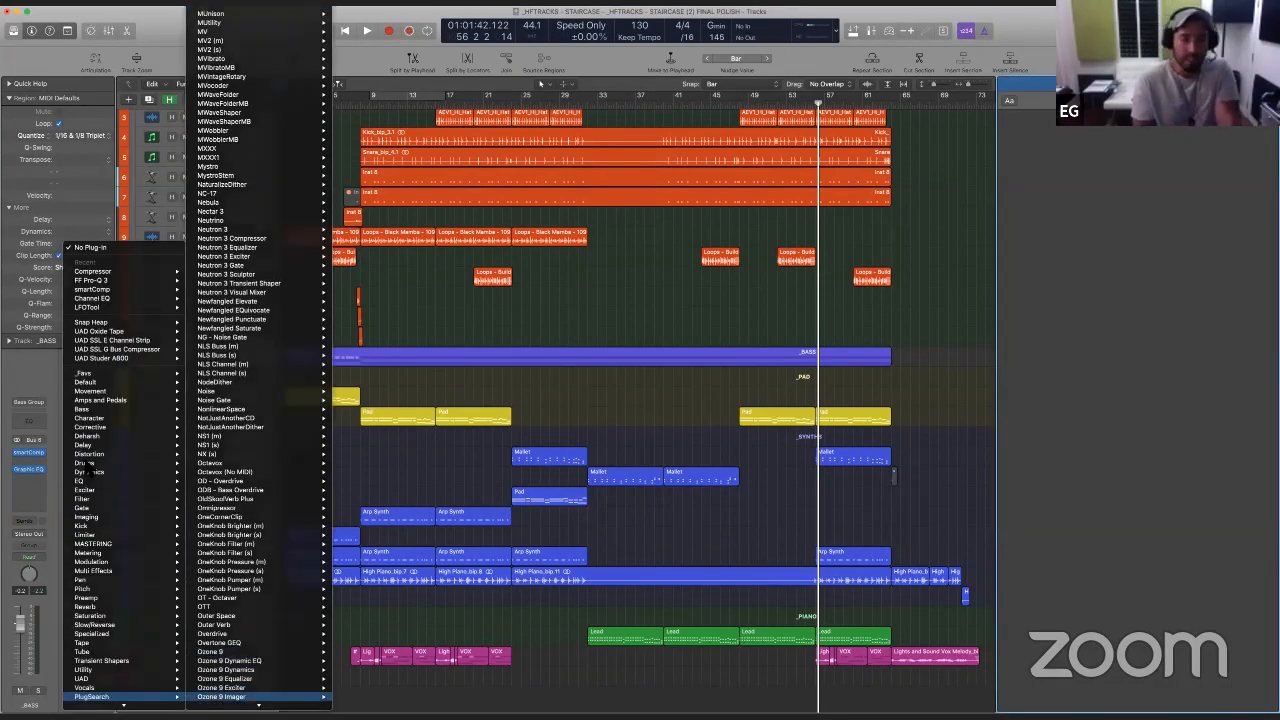
click(220, 696)
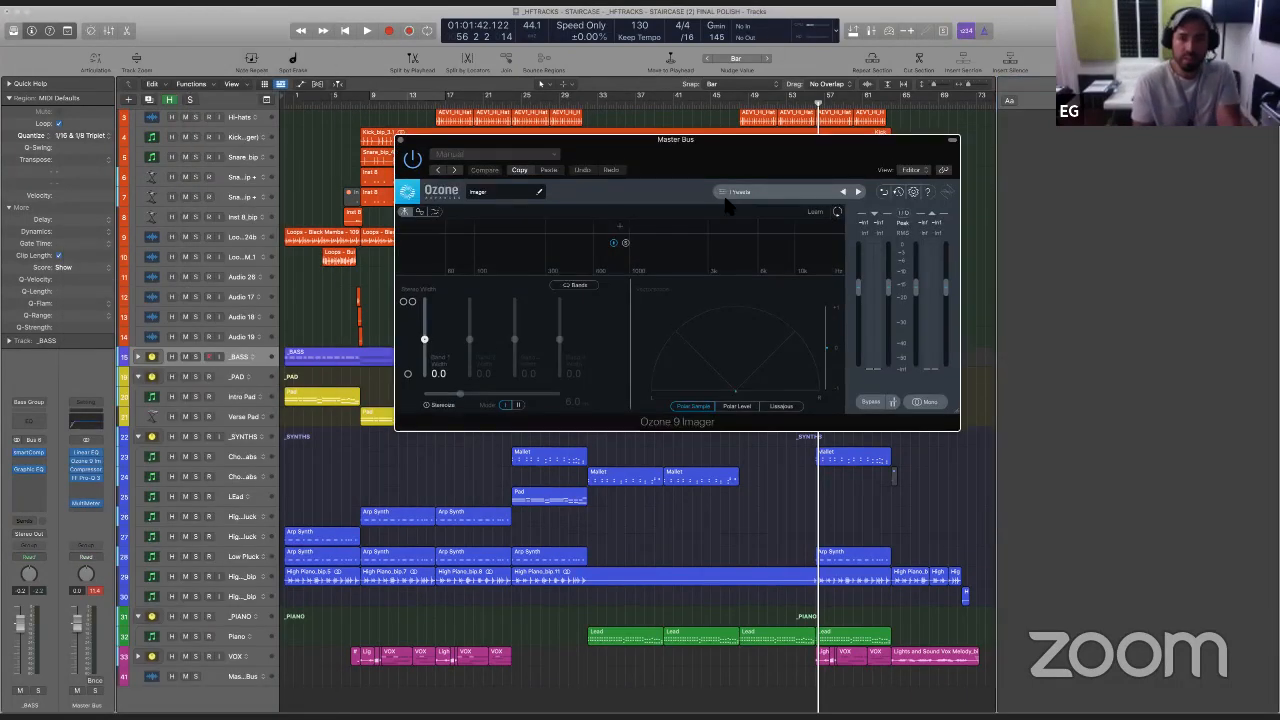
drag(725, 199, 738, 247)
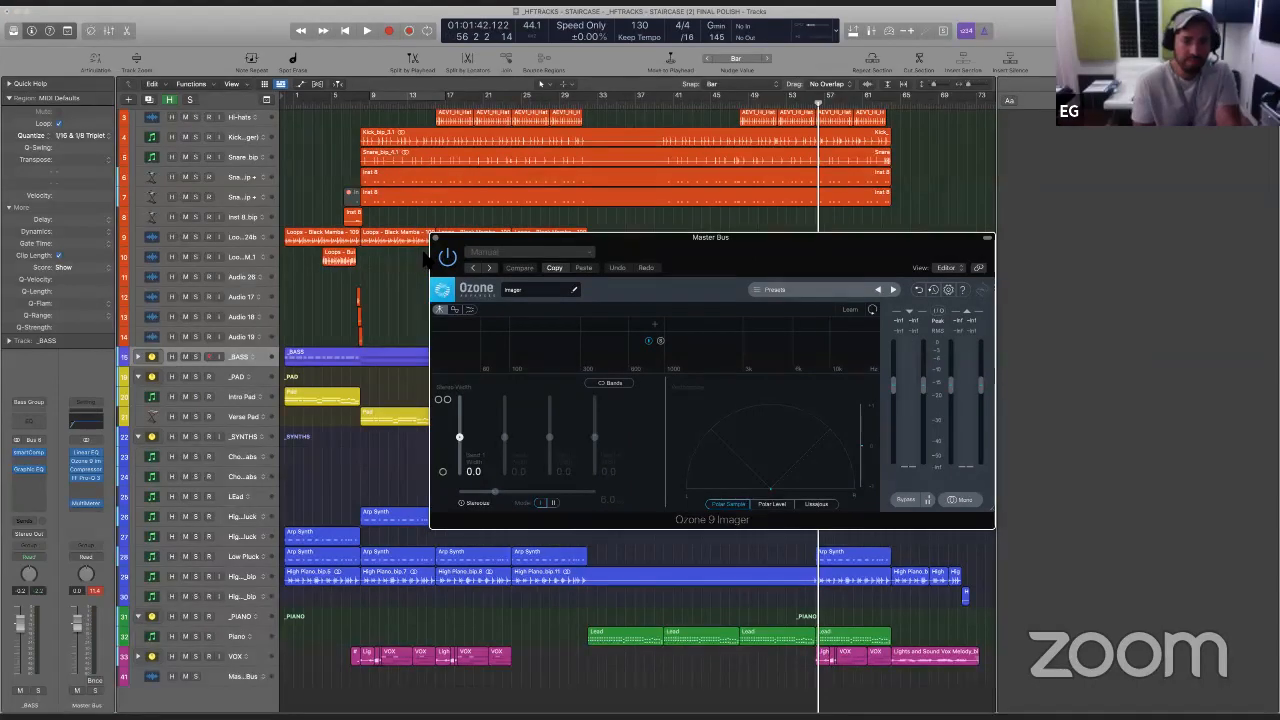
click(424, 258)
drag(632, 256, 638, 240)
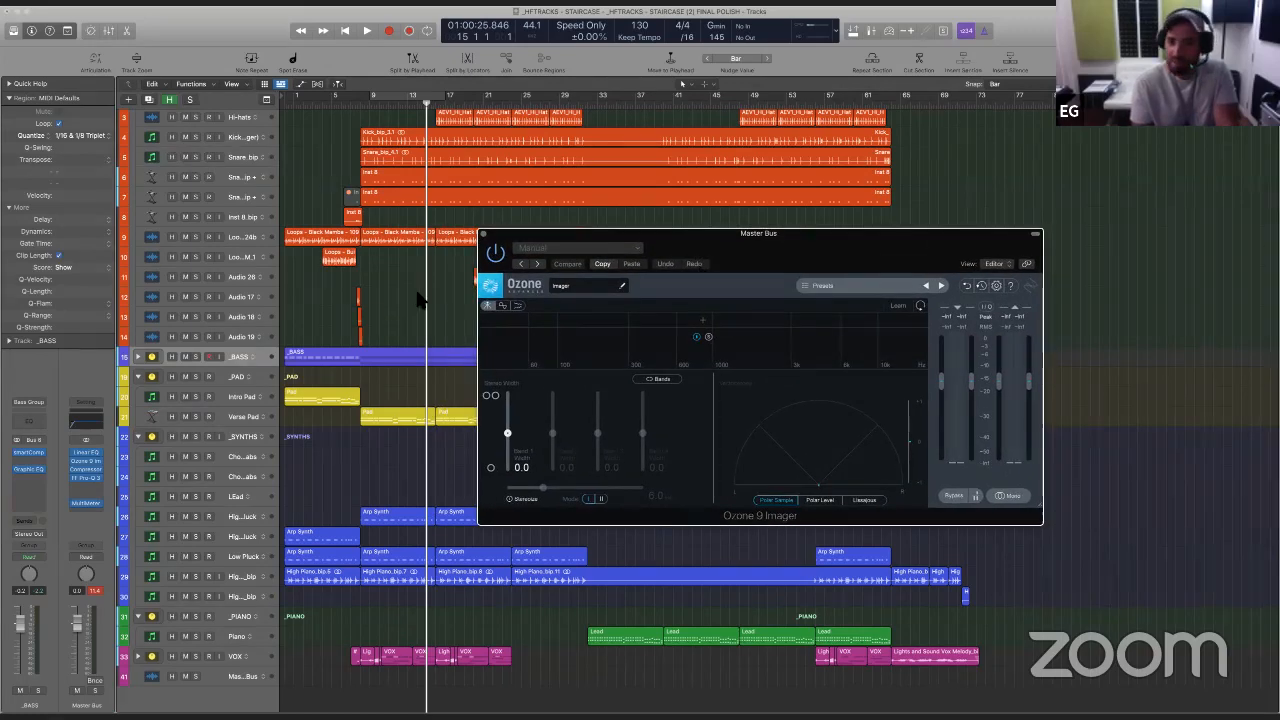
- Play the song and audition the Imager presets Another Space and Control Midrange, settling on Control Low End
key(space)
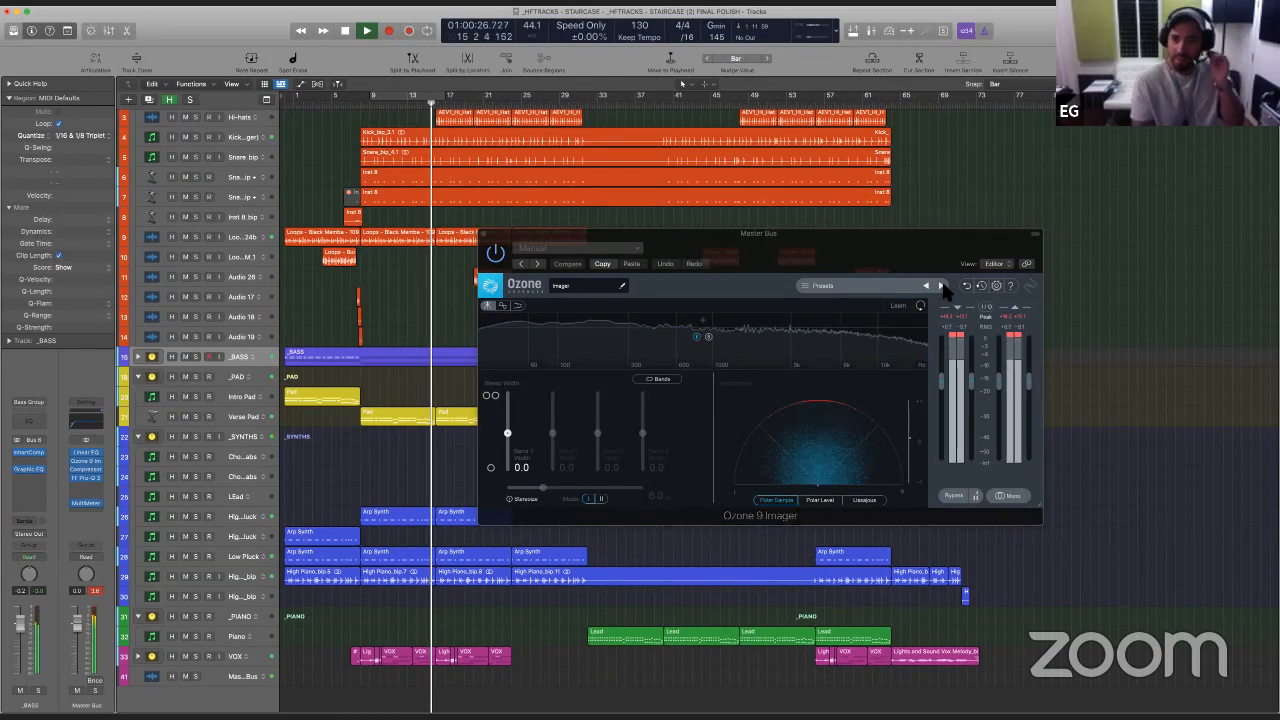
click(941, 285)
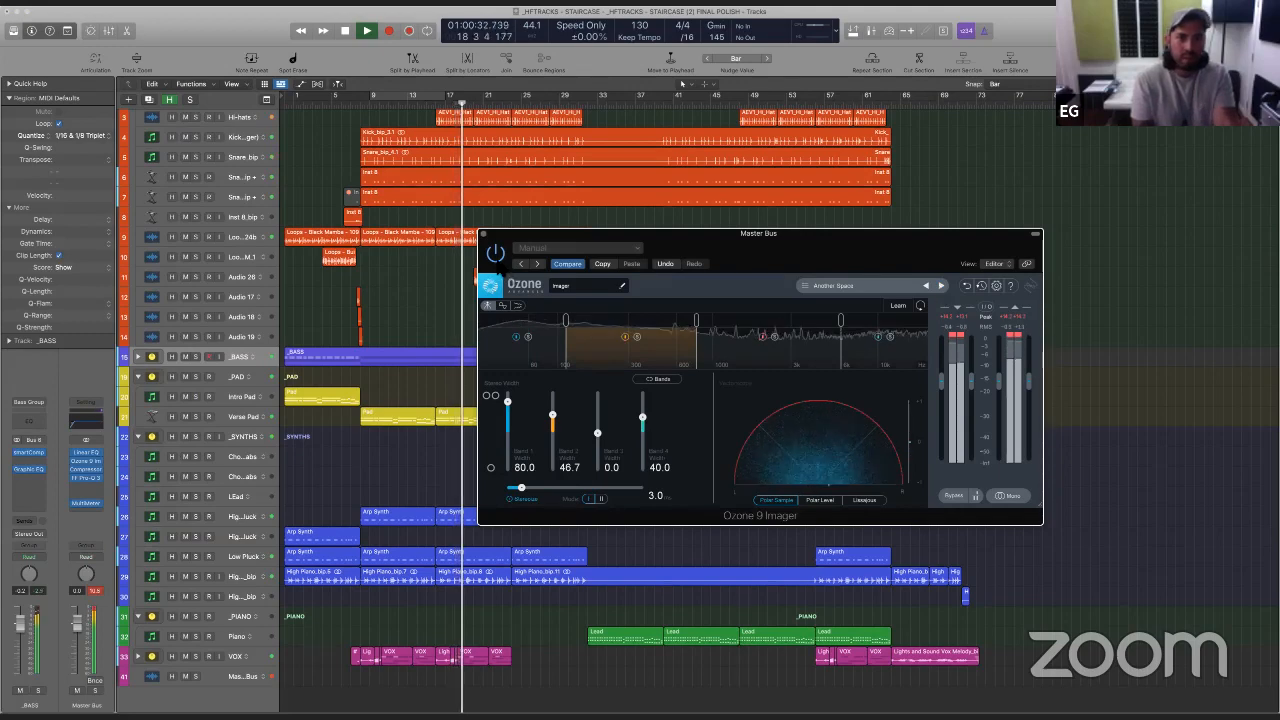
click(940, 286)
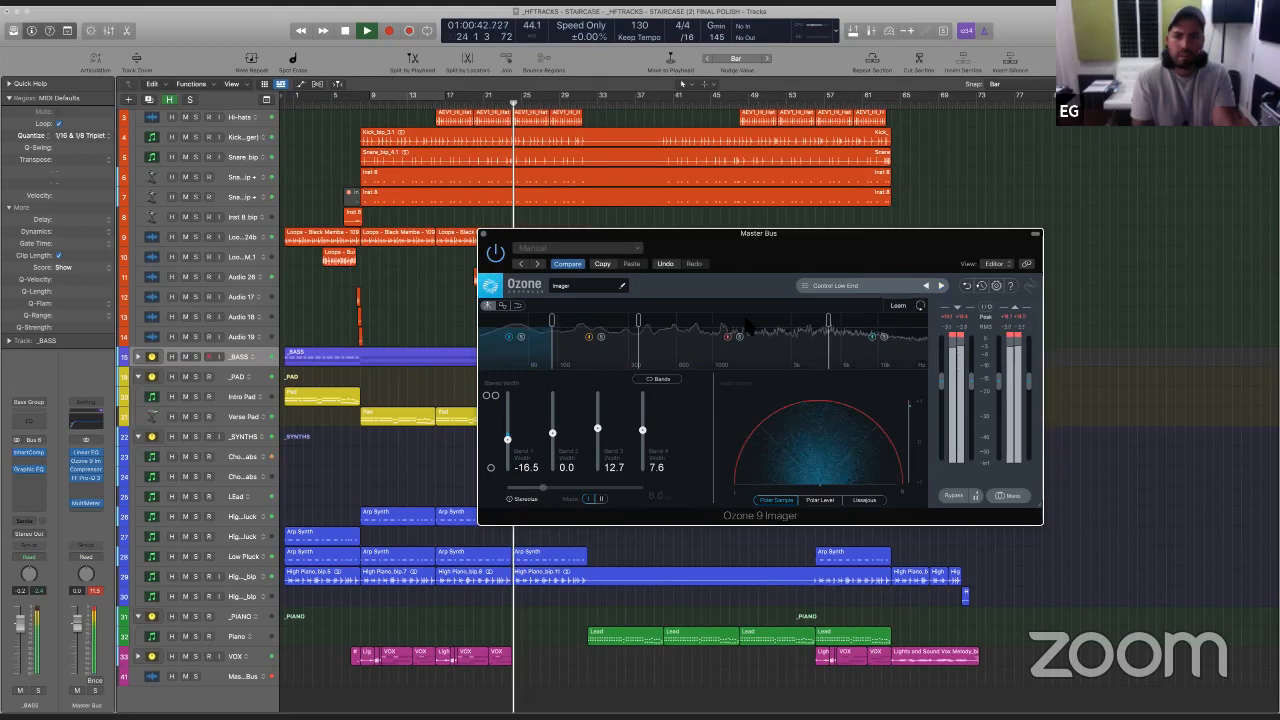
click(940, 286)
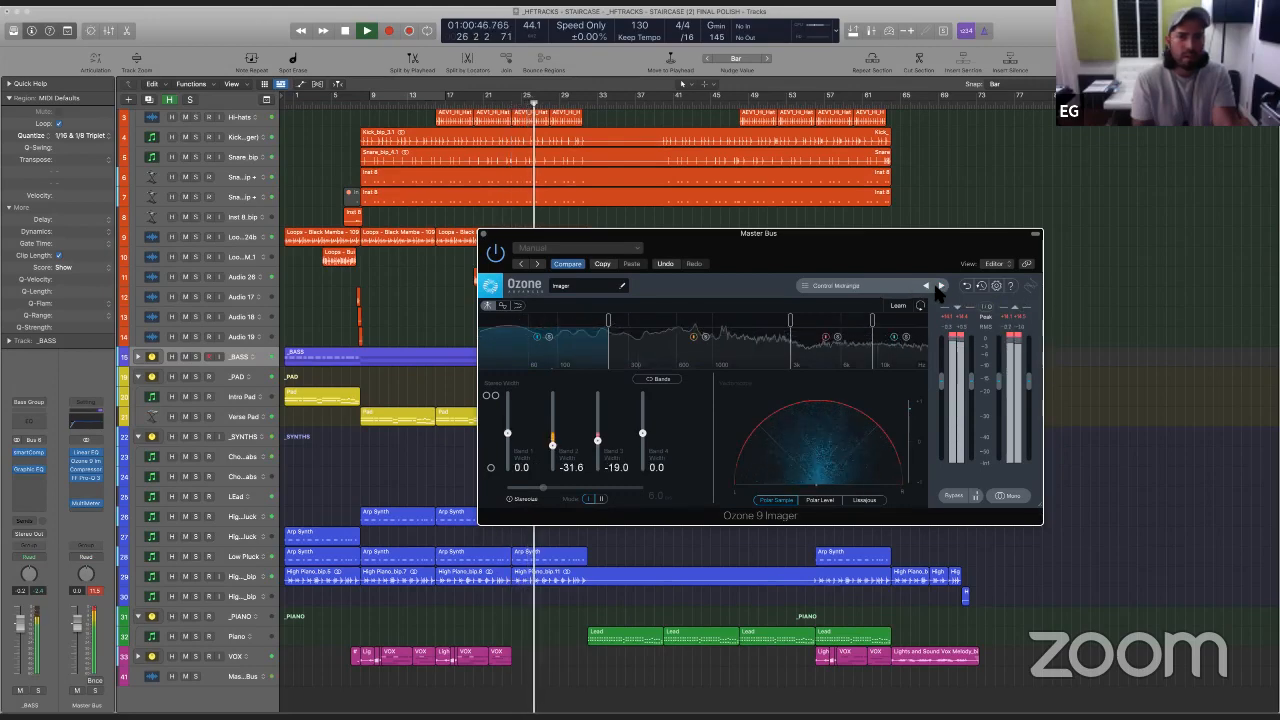
click(926, 286)
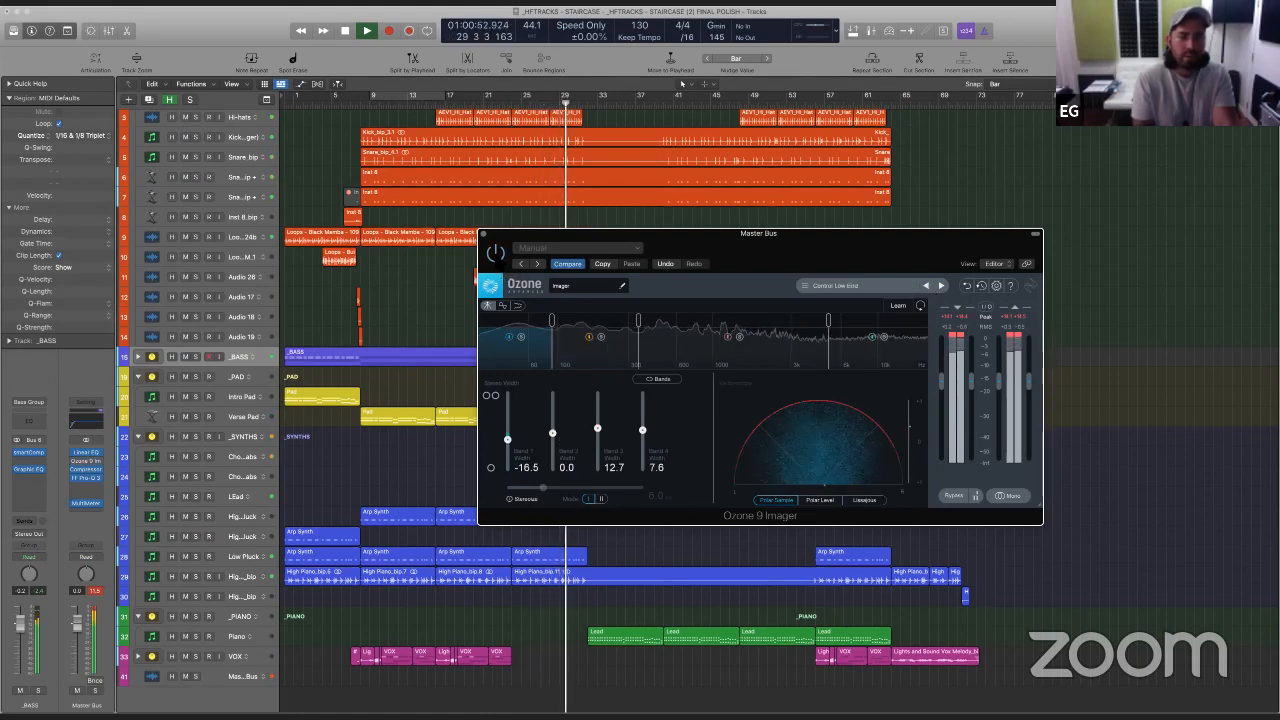
- Enable Stereoize in the Imager and set it to 7.8 ms during playback, and close the plug-in window
click(510, 499)
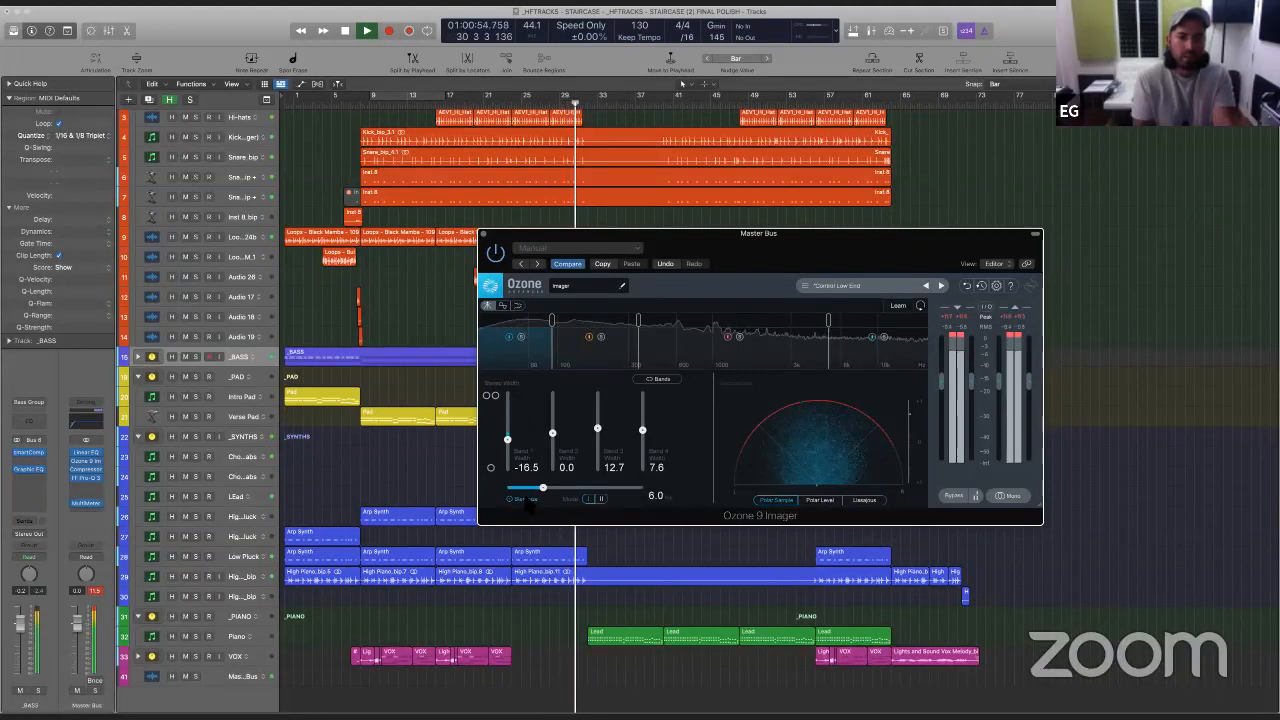
drag(544, 488, 558, 496)
click(442, 211)
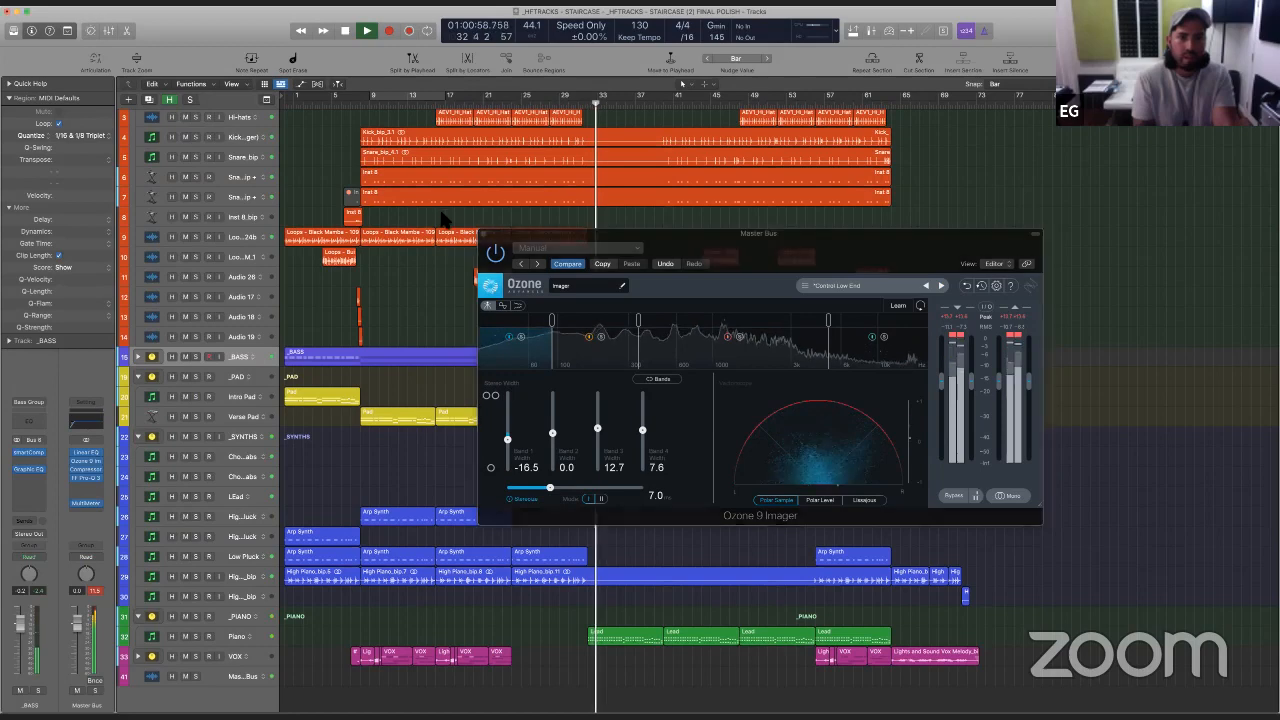
click(442, 211)
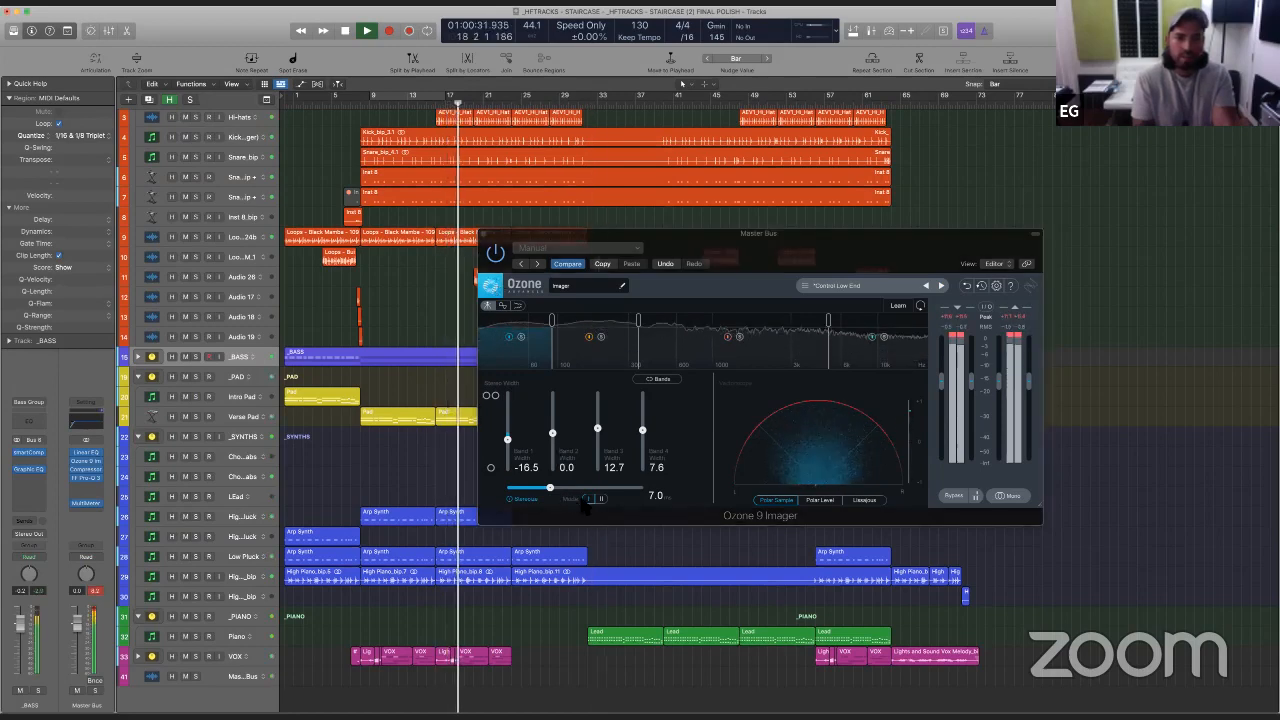
click(564, 499)
mouse_move(564, 498)
mouse_down()
mouse_move(617, 500)
mouse_move(556, 488)
mouse_up()
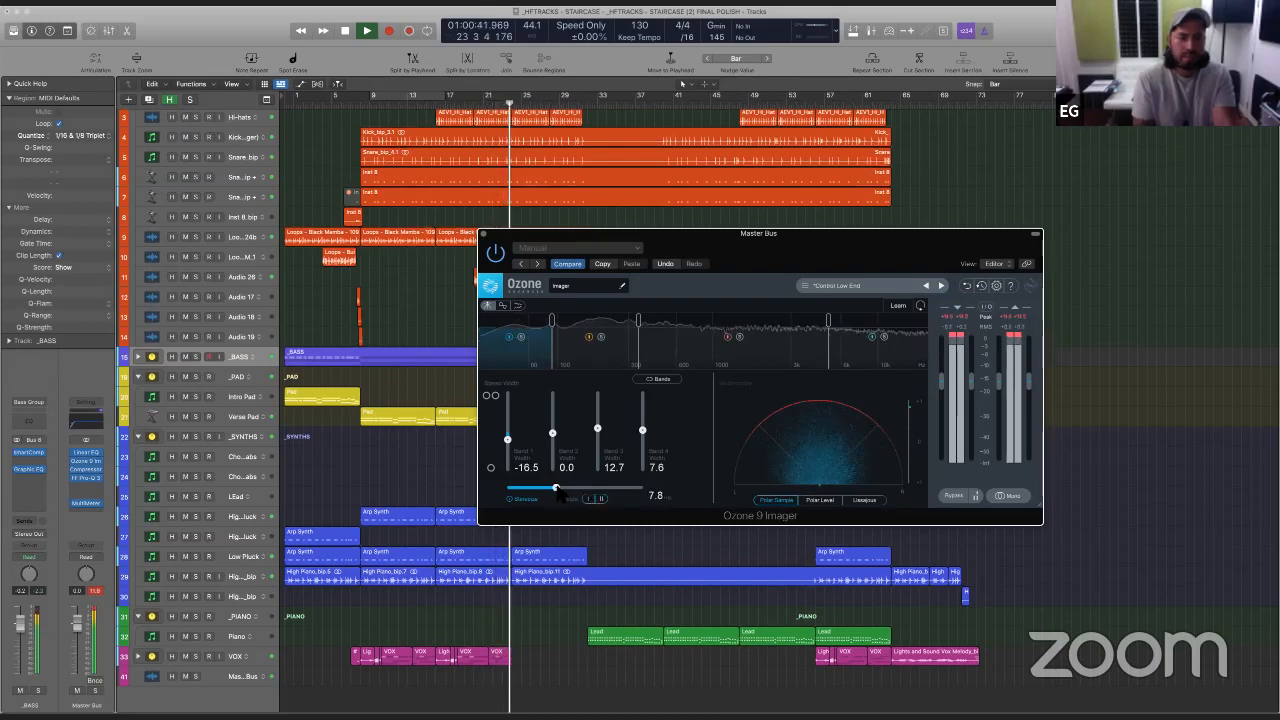
key(space)
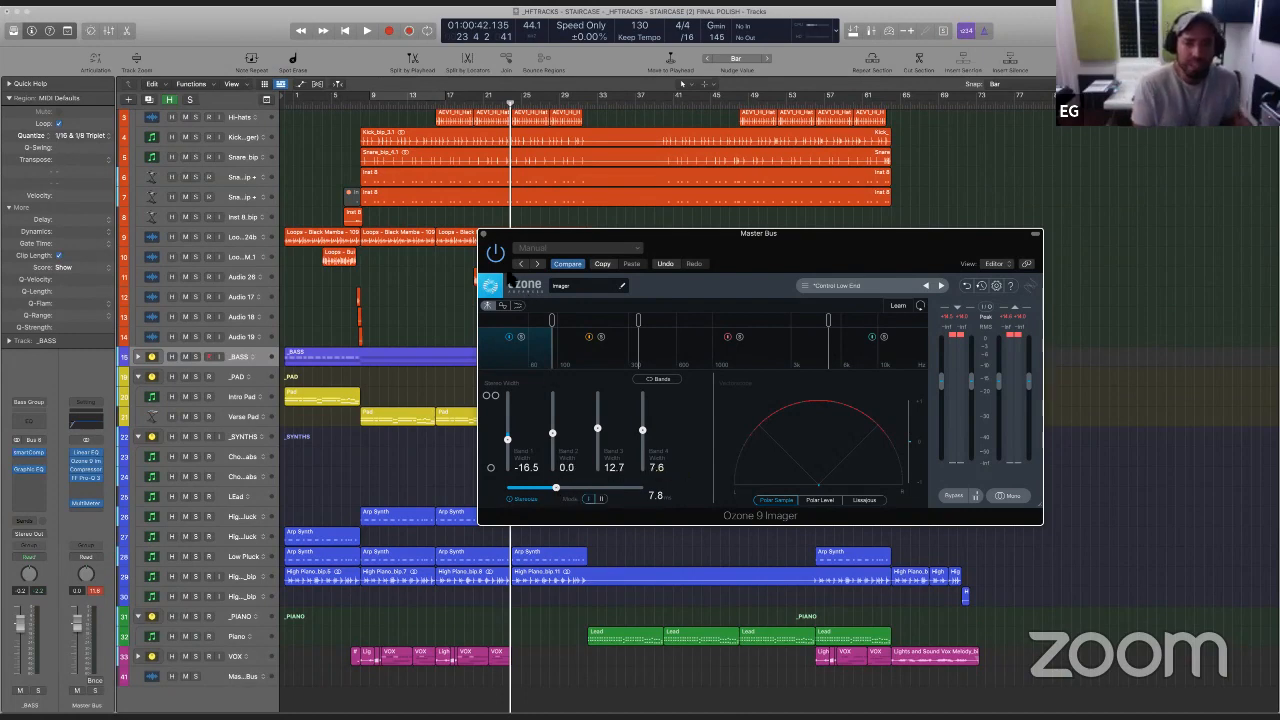
click(484, 235)
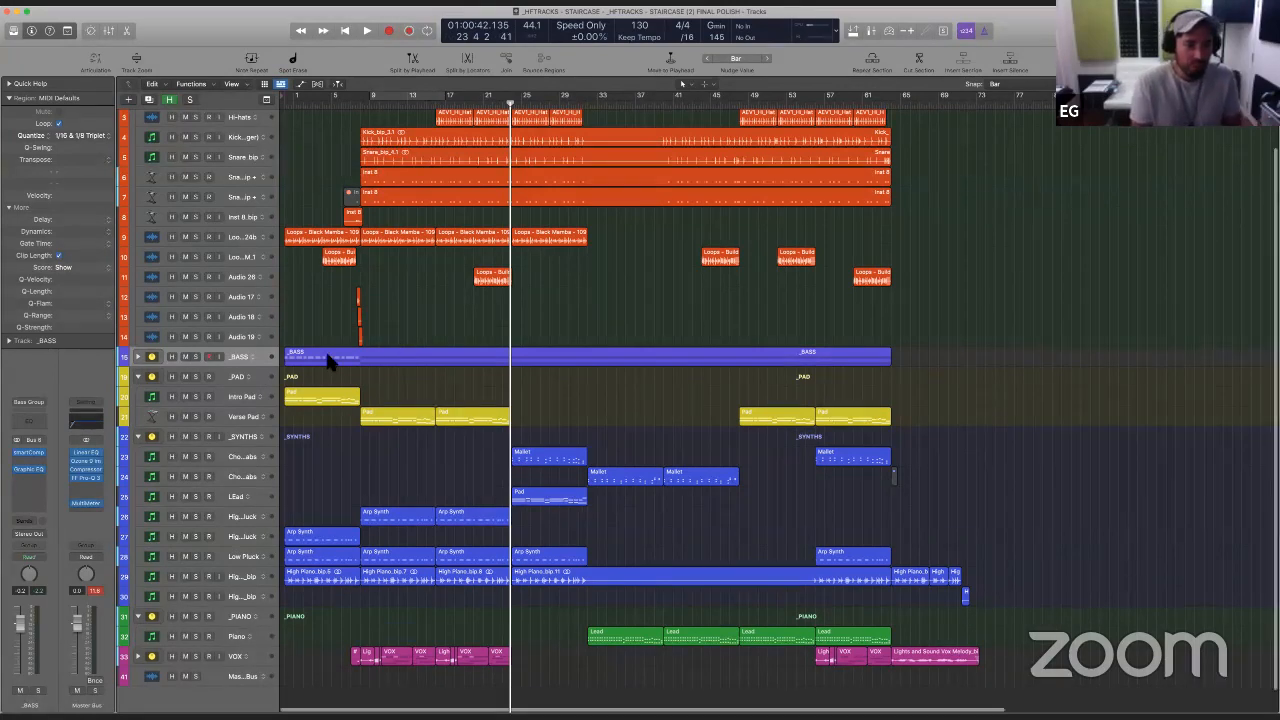
scroll(351, 447, up, 10)
scroll(351, 447, left, 4)
scroll(350, 447, left, 10)
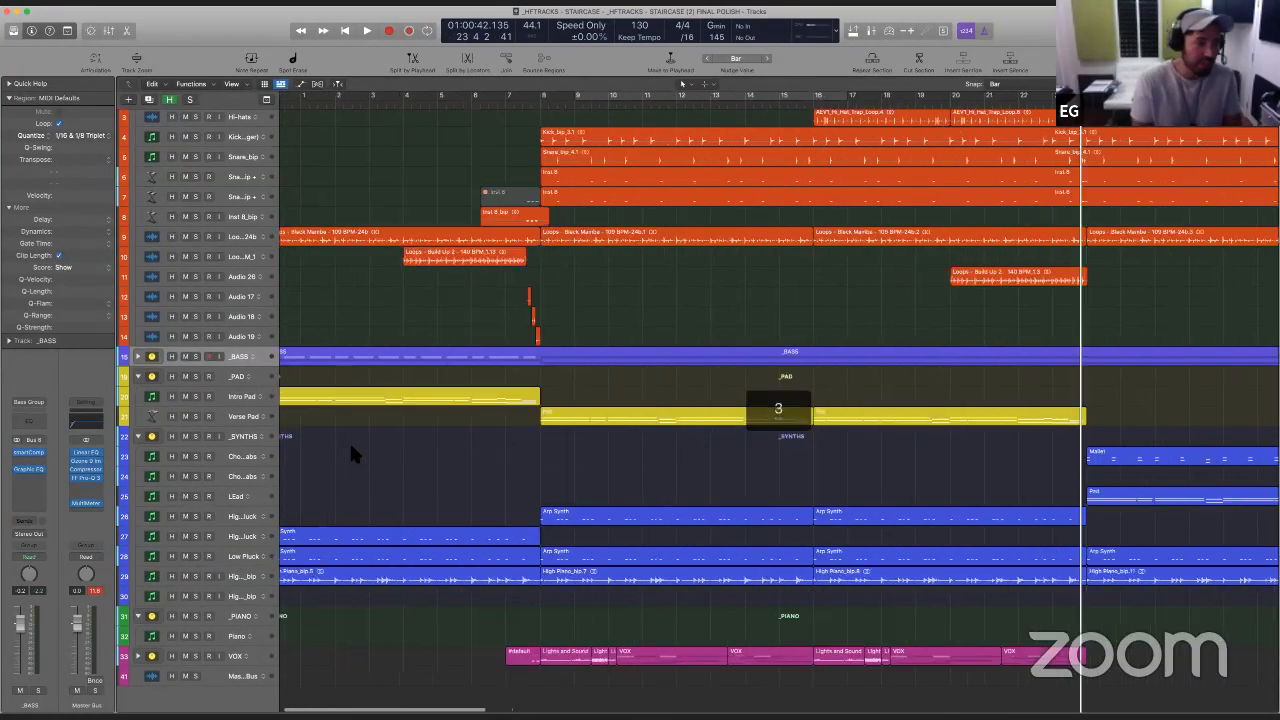
scroll(433, 482, down, 2)
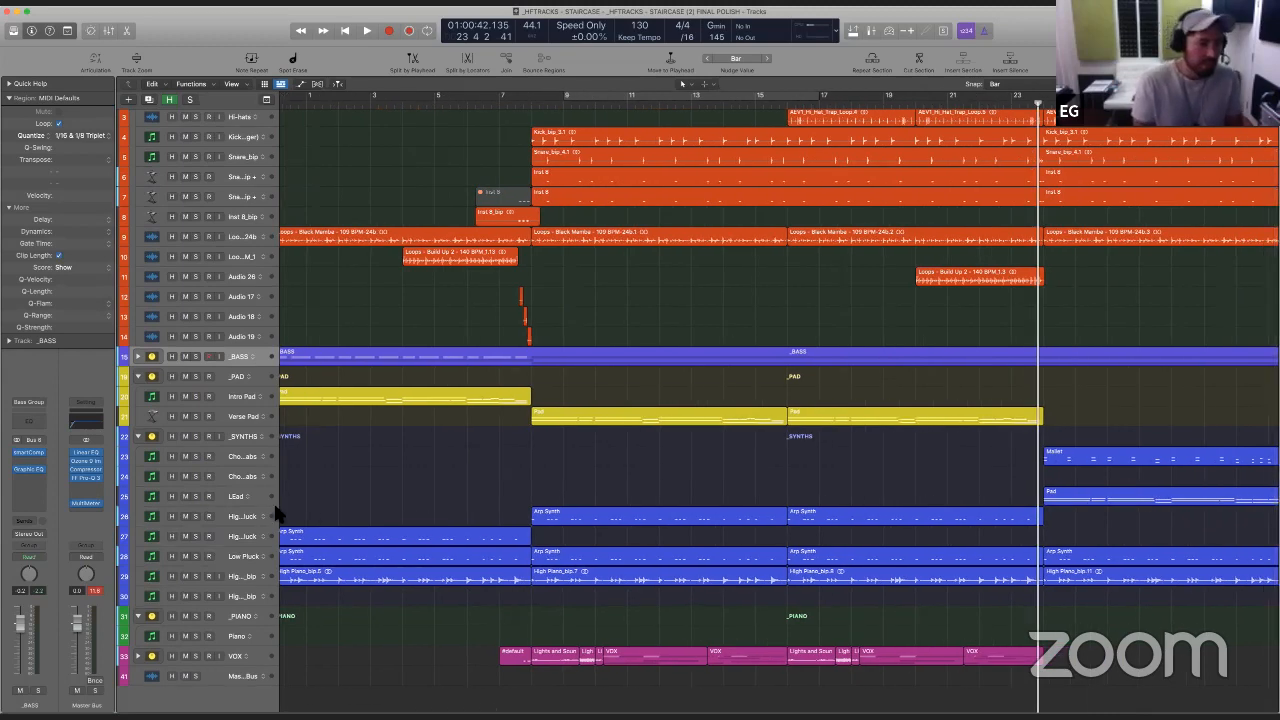
scroll(435, 478, down, 5)
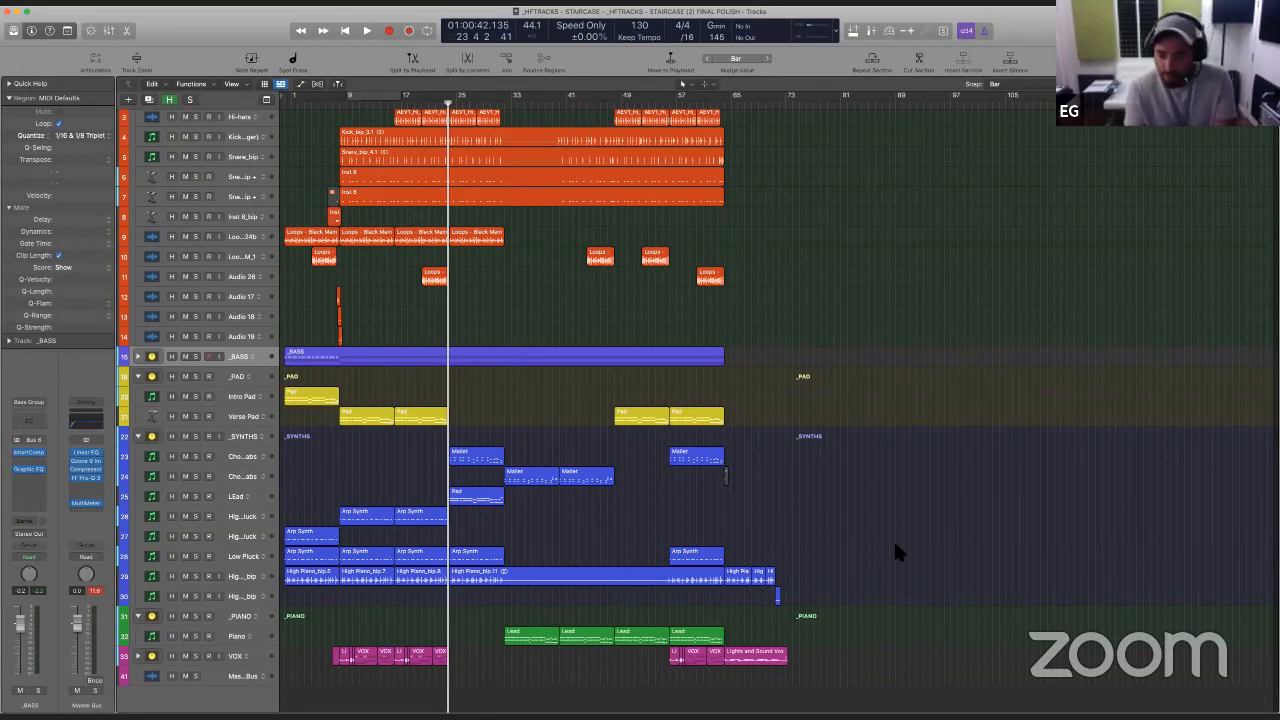
scroll(895, 546, down, 2)
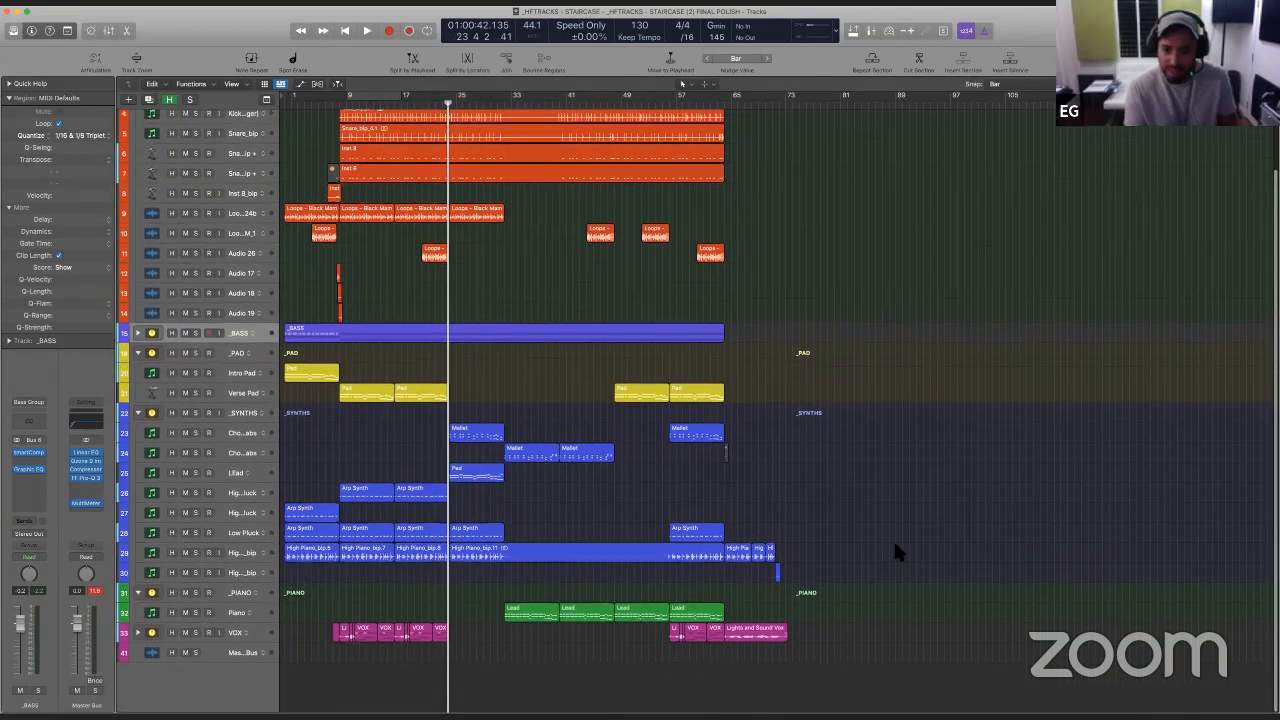